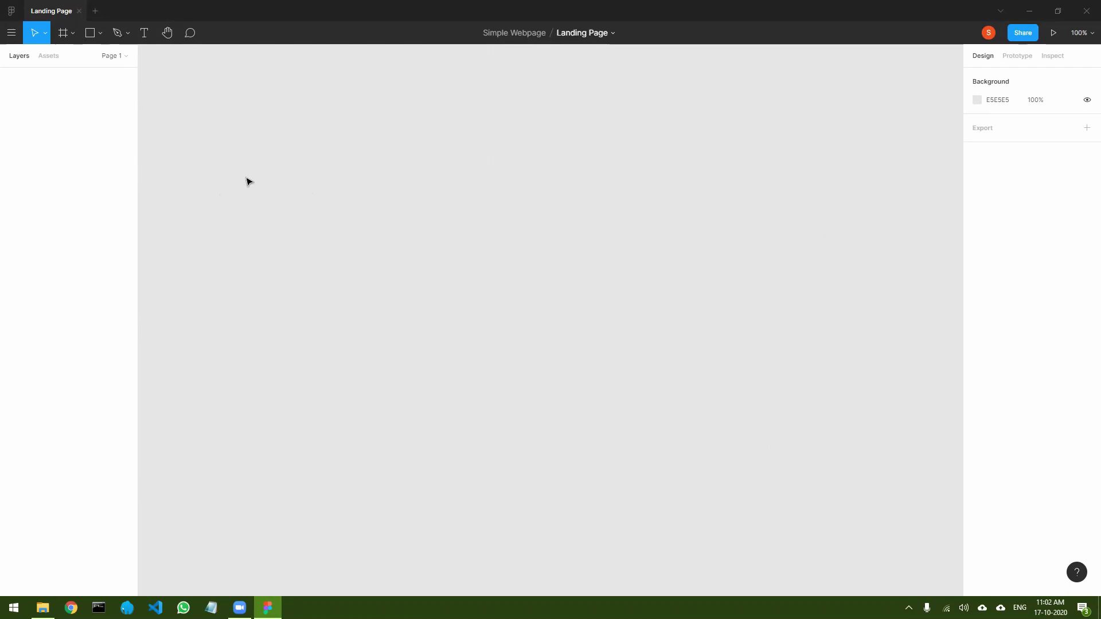
- Create a landscape frame using the Desktop preset at 1440 × 1024
left_click(61, 30)
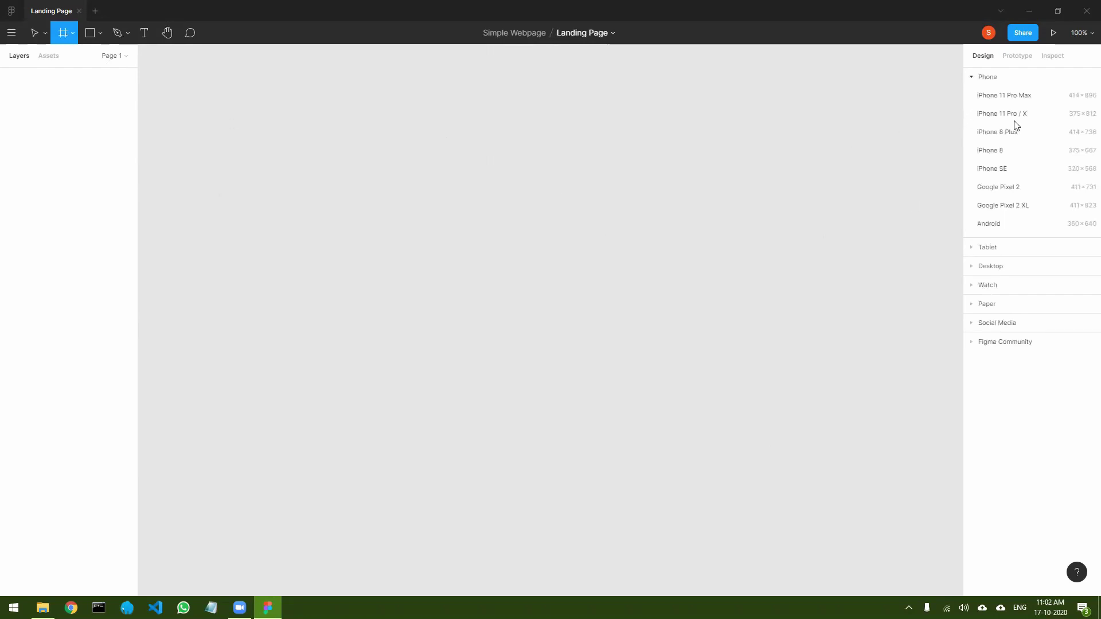
left_click(994, 266)
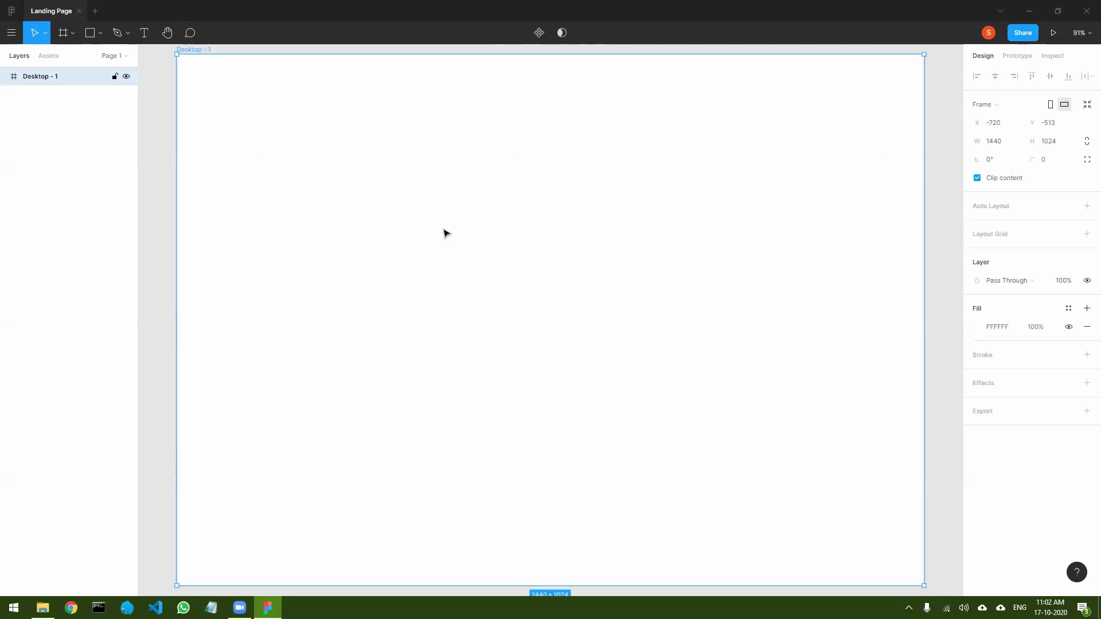
scroll(459, 238, "down", 1)
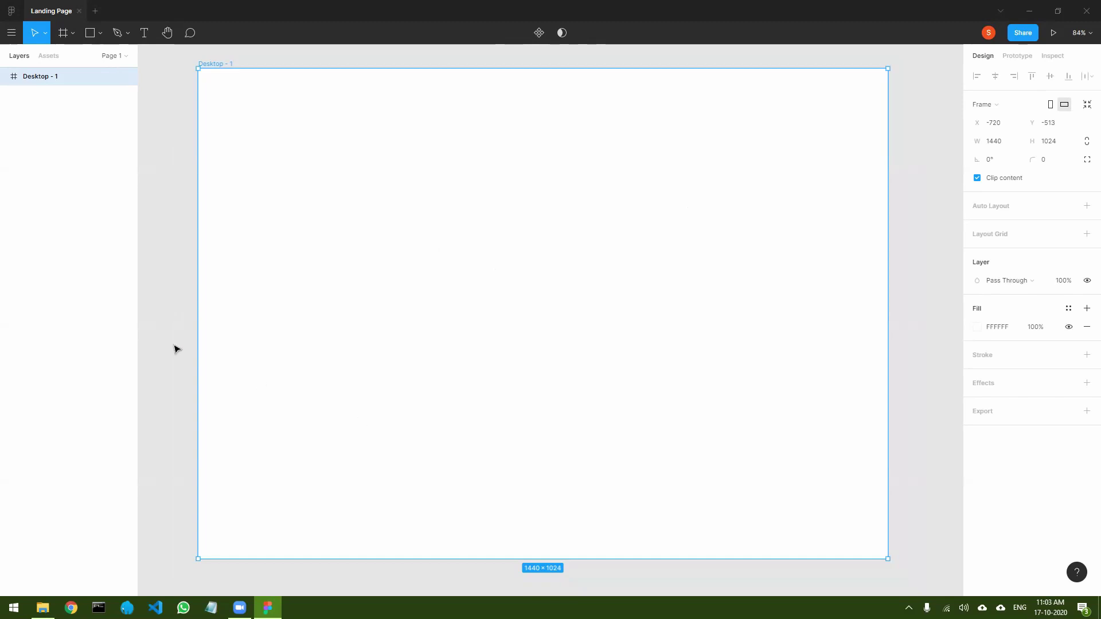
- Draw a new frame of about 823 × 309 on the empty canvas beside the Desktop - 1 frame
left_click_drag(174, 349, 693, 411)
left_click(553, 317)
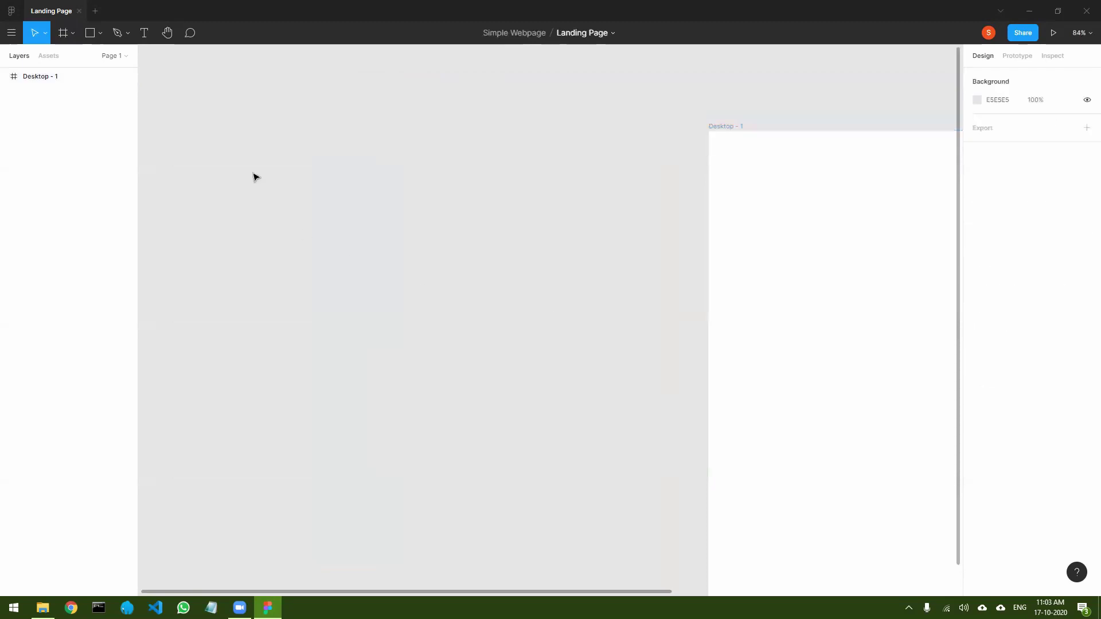
left_click(63, 34)
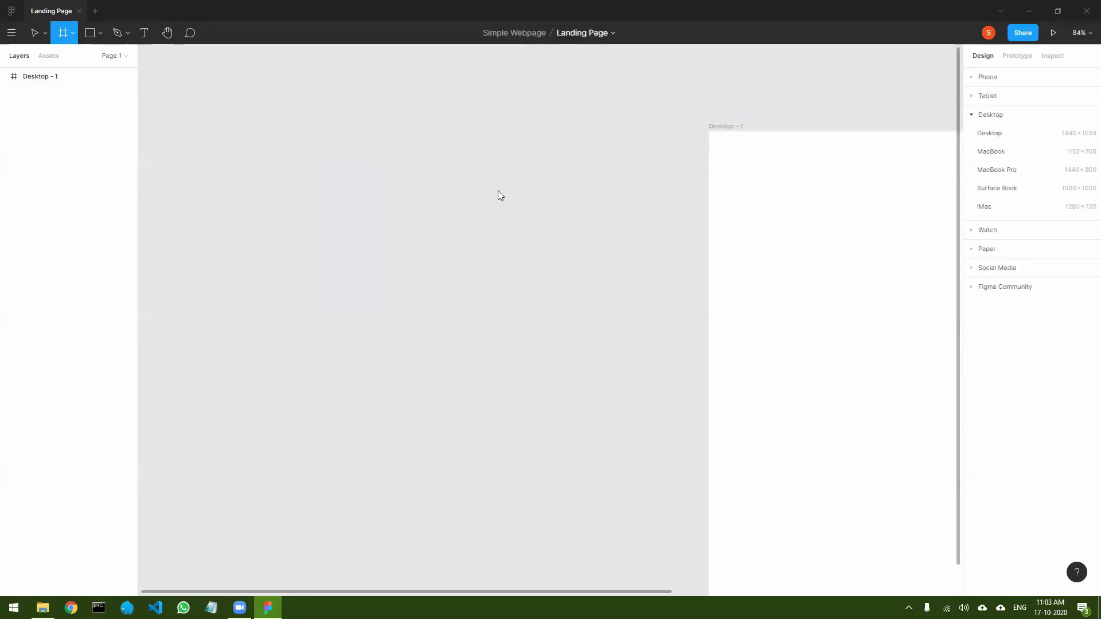
left_click_drag(269, 126, 663, 273)
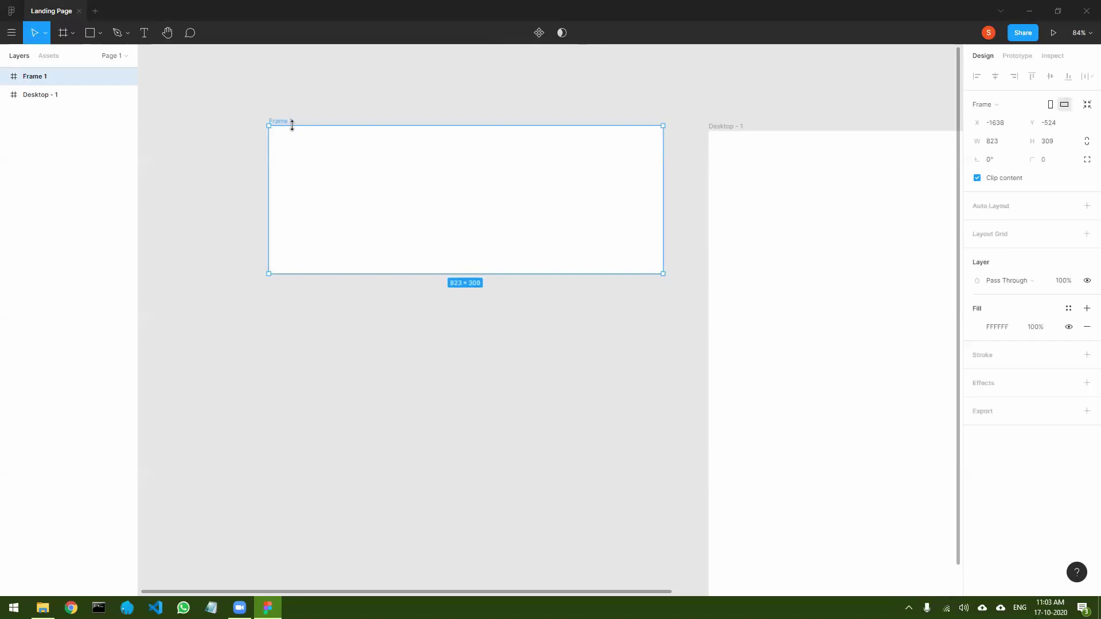
- Align the new frame's top edge with the Desktop - 1 frame and extend its height to about 573
left_click_drag(279, 122, 277, 132)
left_click_drag(448, 279, 449, 403)
left_click(229, 209)
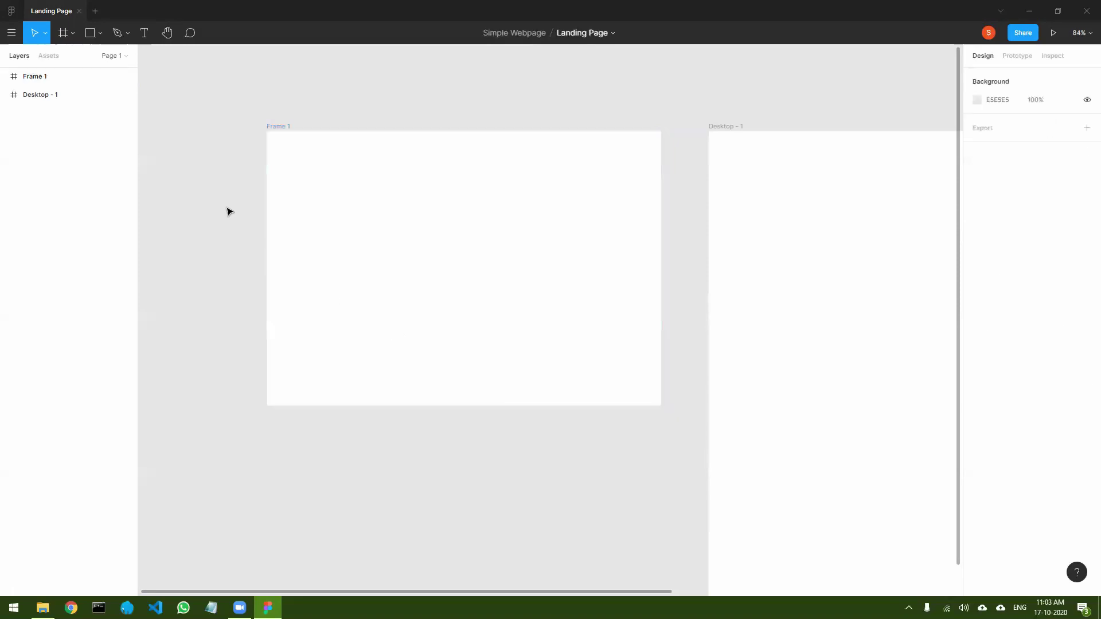
- Rename the Frame 1 layer as DS
left_click(437, 229)
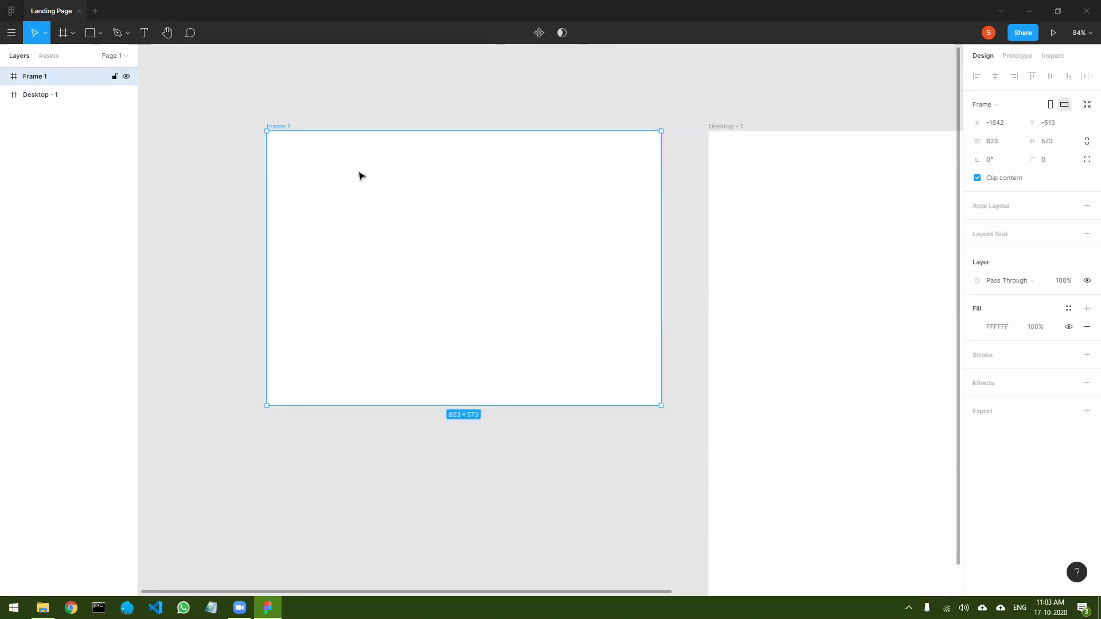
left_click(233, 182)
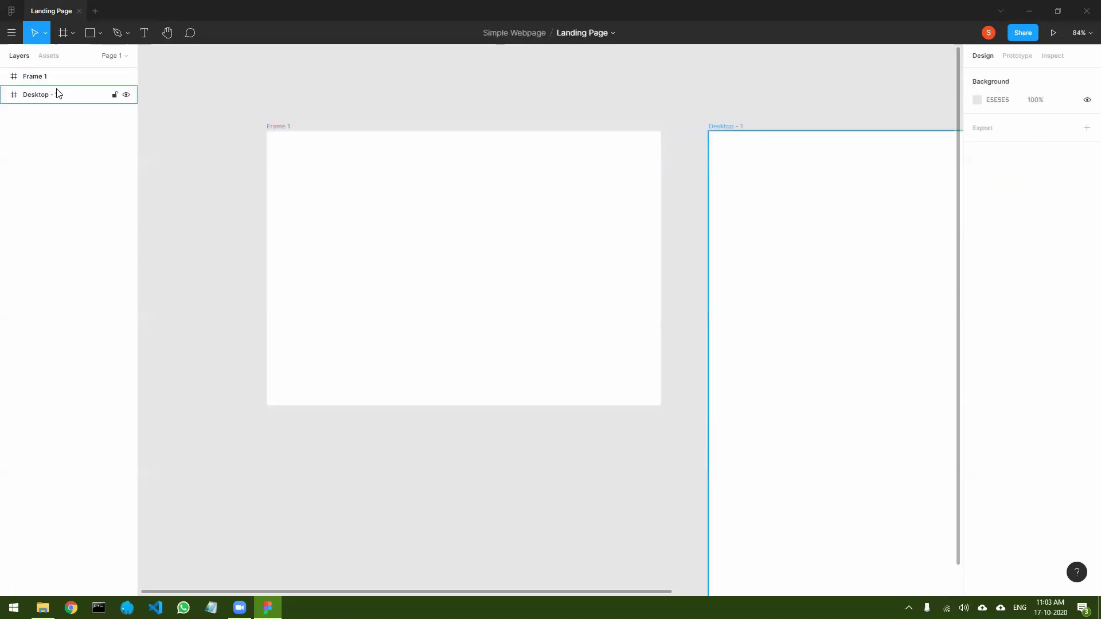
left_click(286, 127)
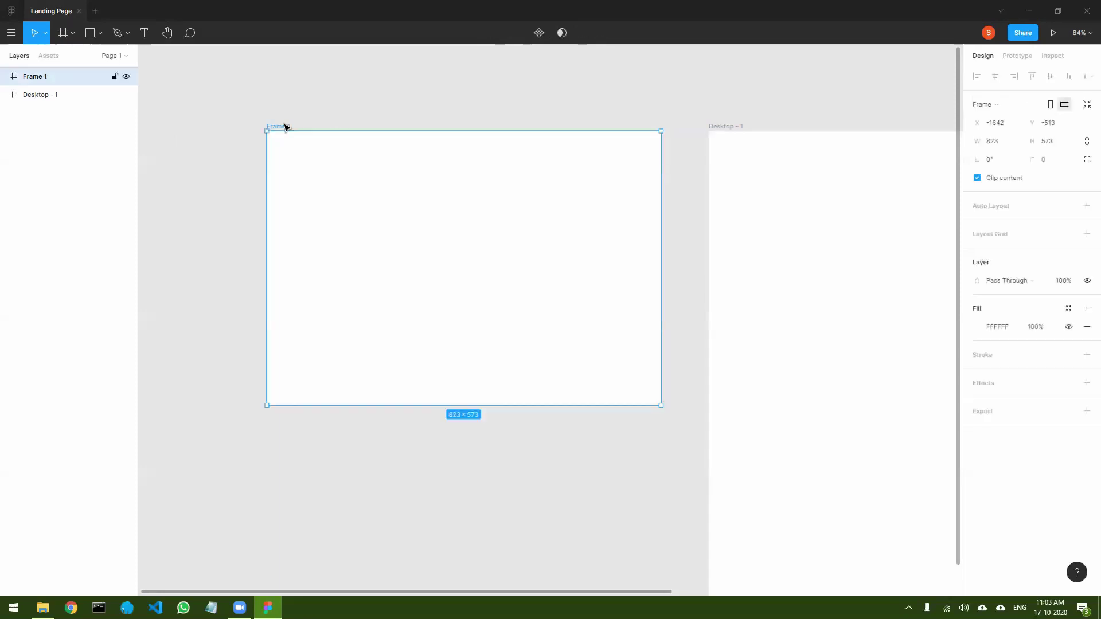
double_click(41, 80)
type("DS")
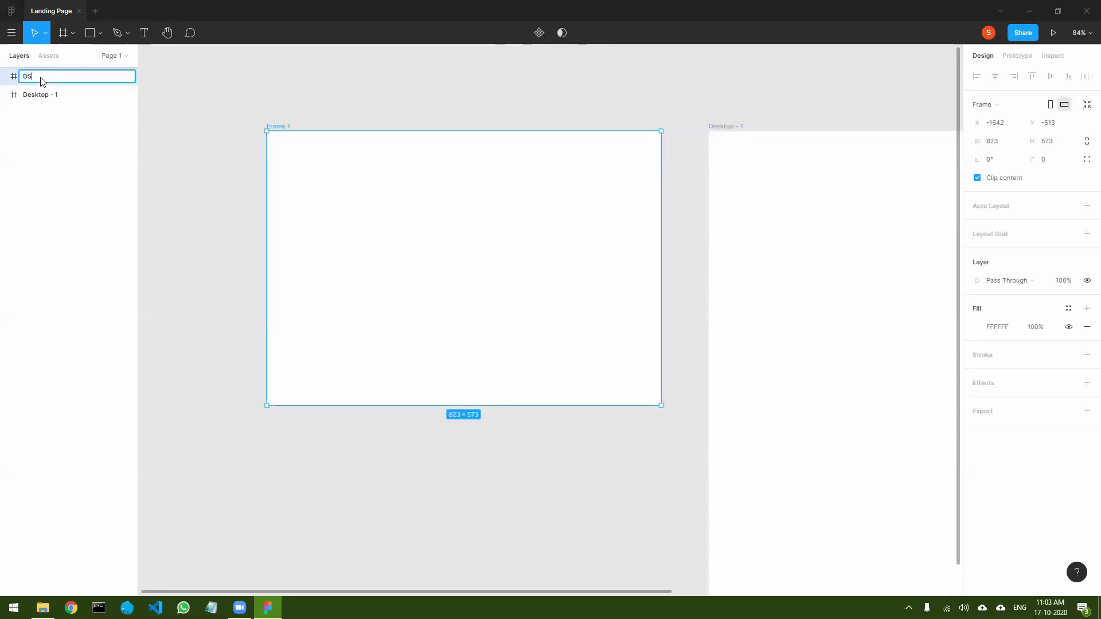
key("Return")
key("Return")
left_click(208, 222)
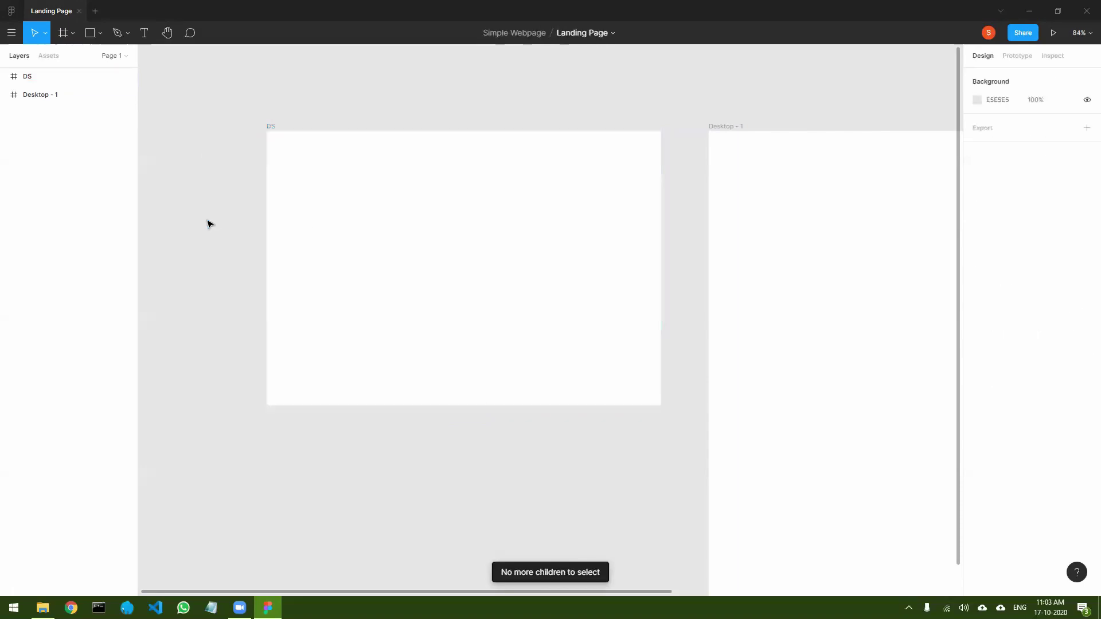
left_click(336, 196)
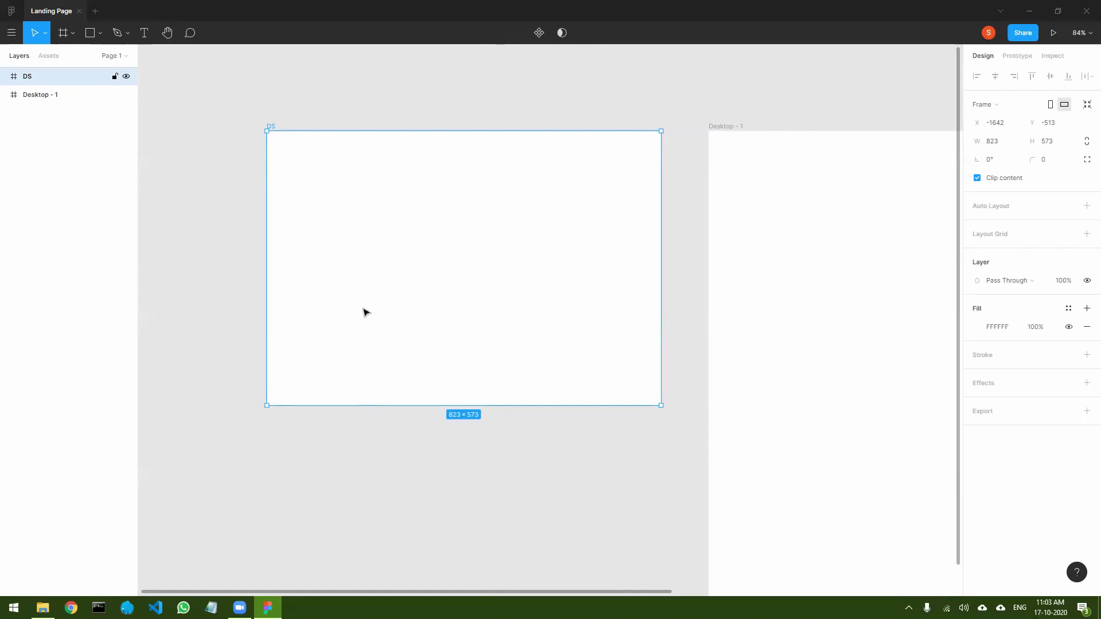
left_click(218, 111)
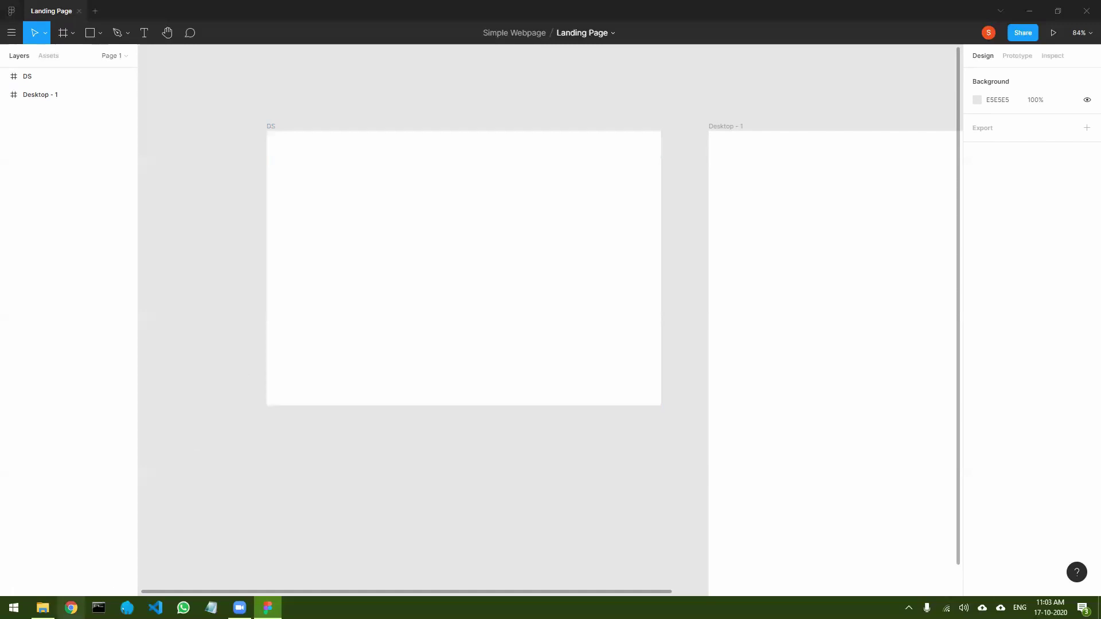
- Switch to Chrome and open the ColorSpace palette generator at mycolor.space from the Curated bookmarks
left_click(71, 608)
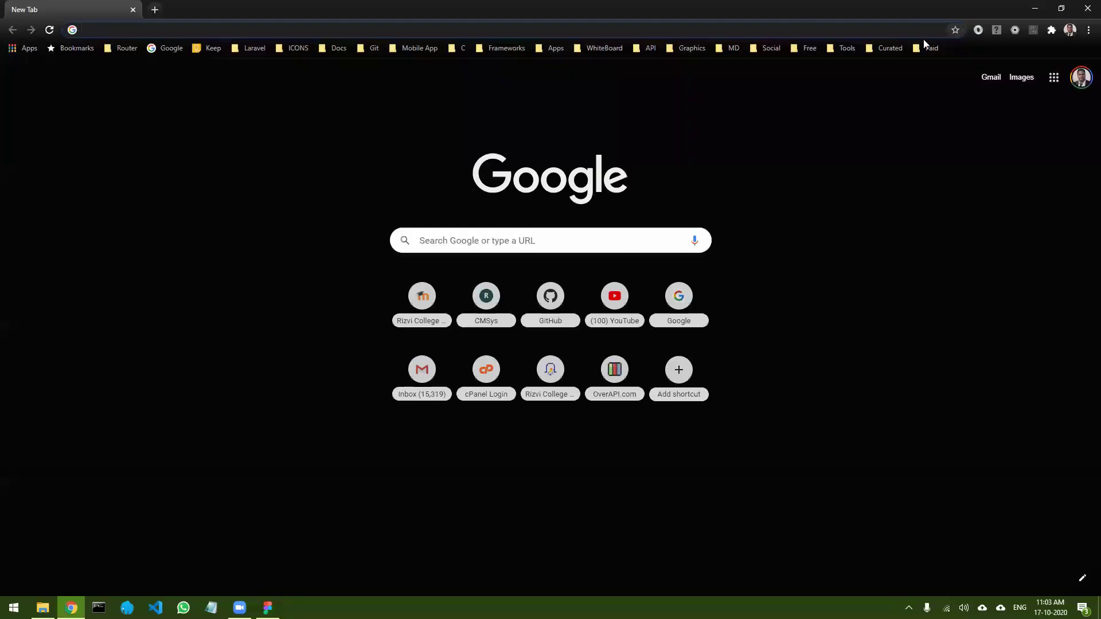
left_click(893, 49)
left_click(901, 95)
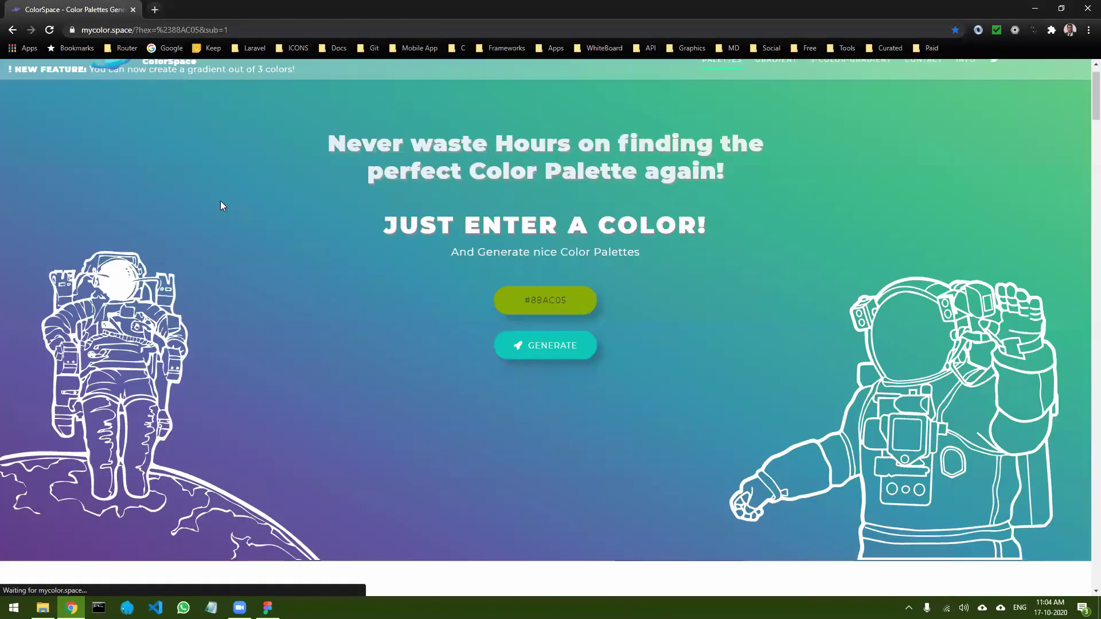
scroll(377, 237, "up", 3)
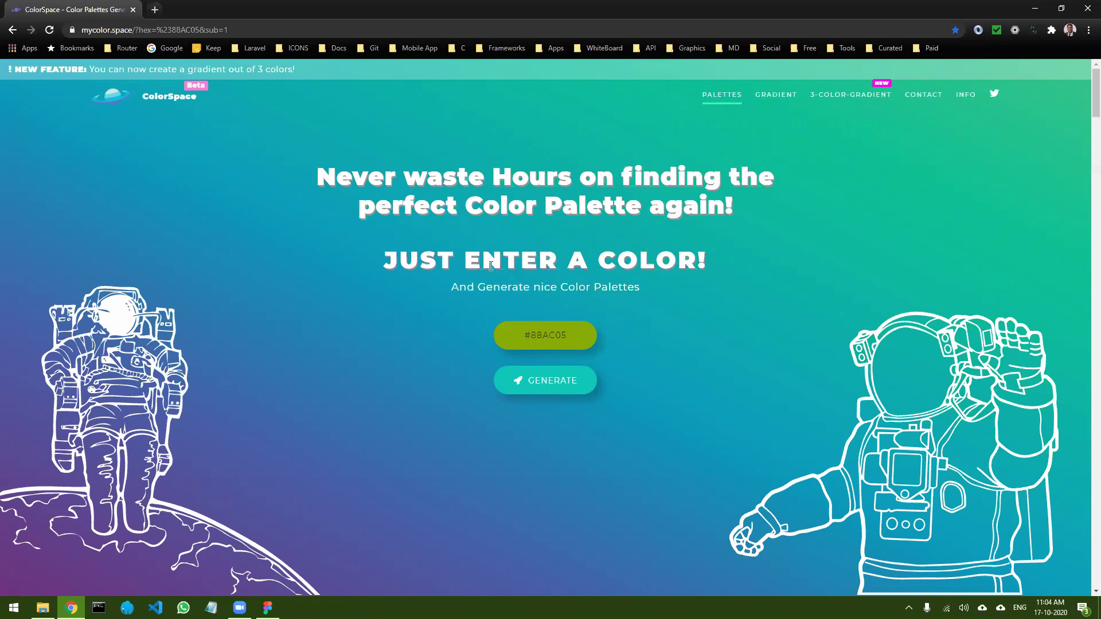
scroll(413, 277, "down", 3)
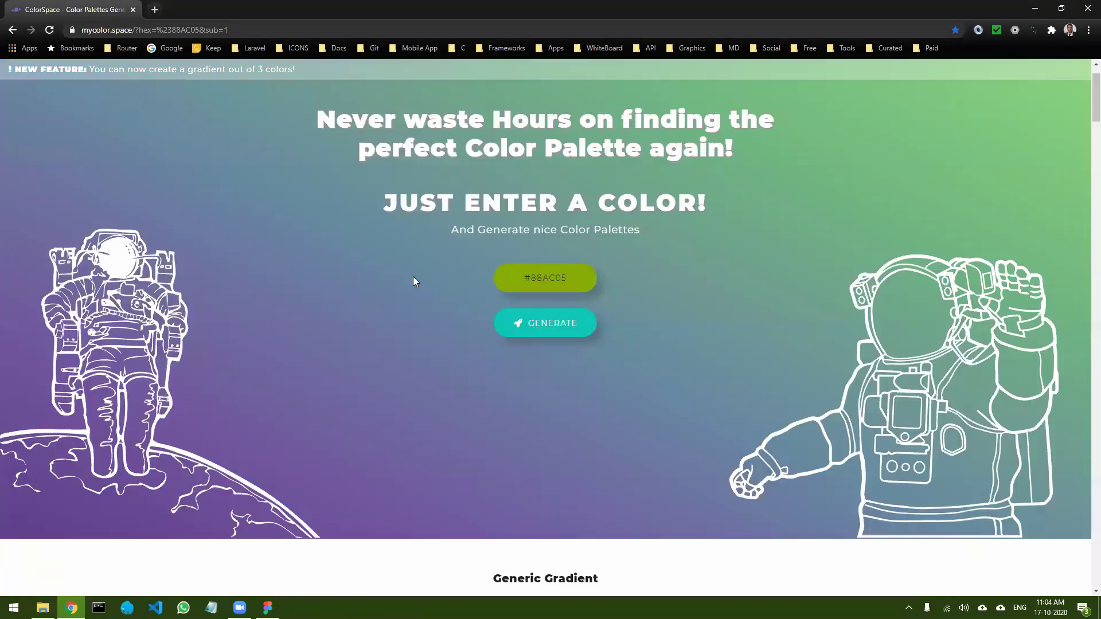
scroll(412, 276, "up", 3)
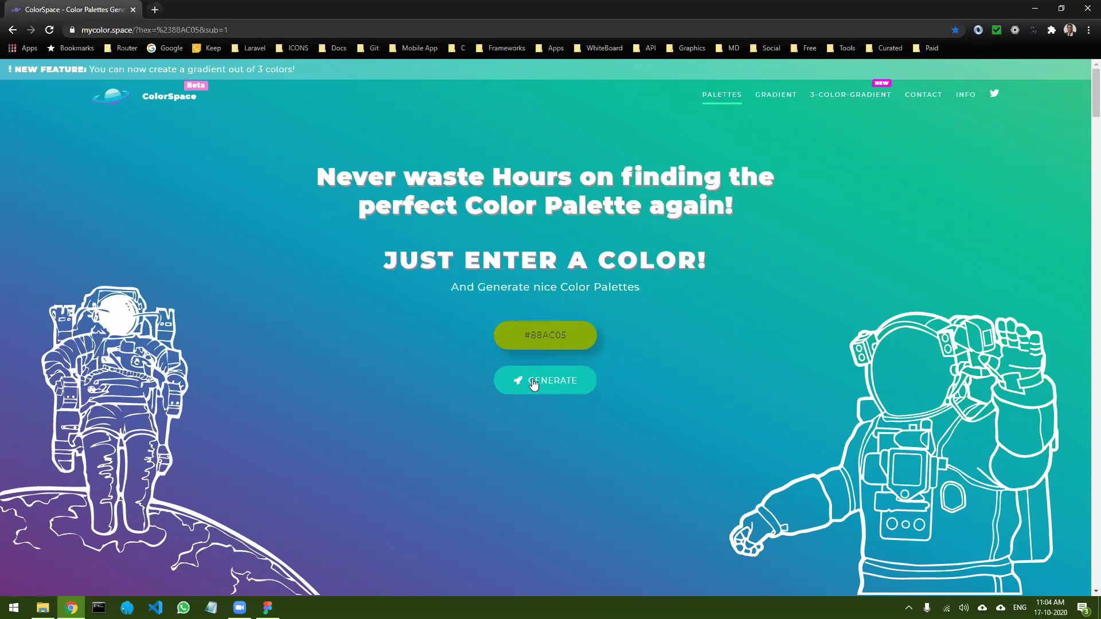
- Set the base color to yellow #E5E300 and generate the color palettes
left_click(552, 335)
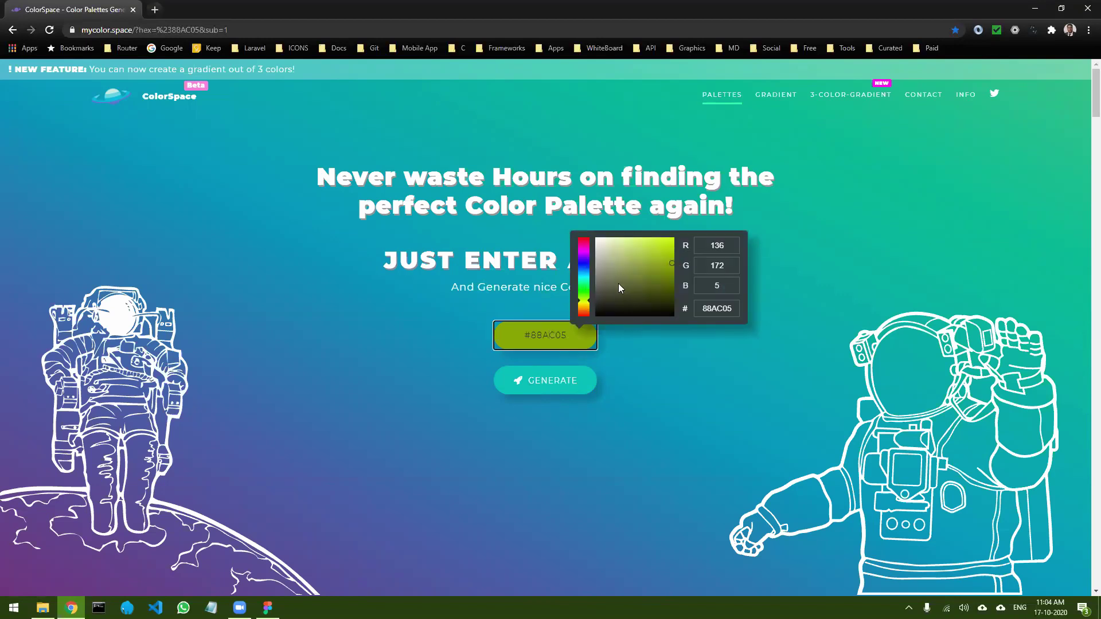
left_click(583, 303)
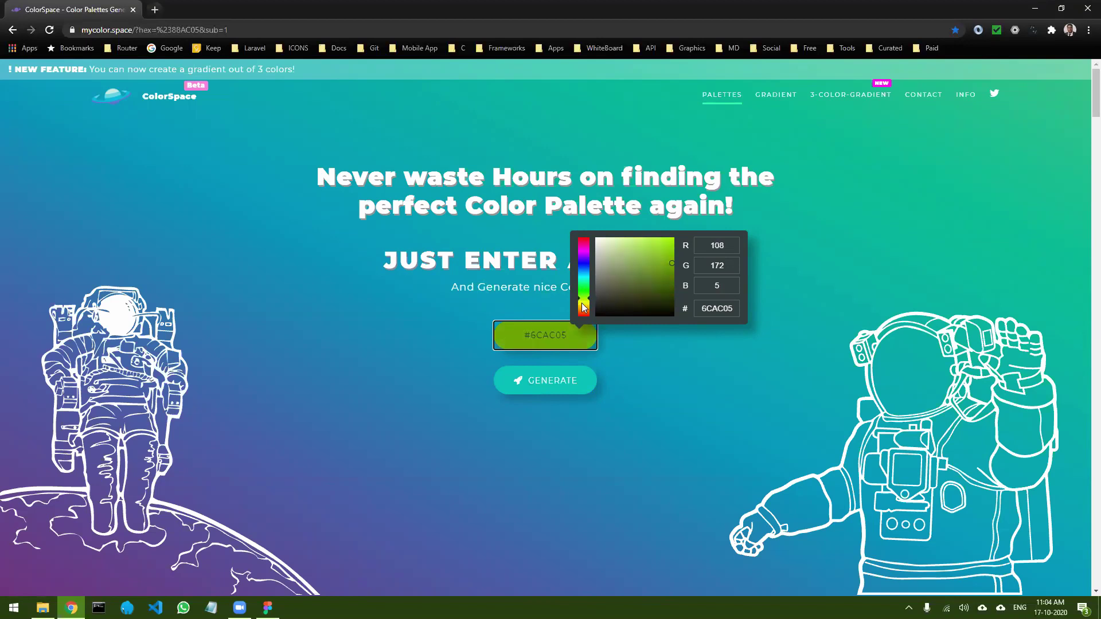
left_click(583, 308)
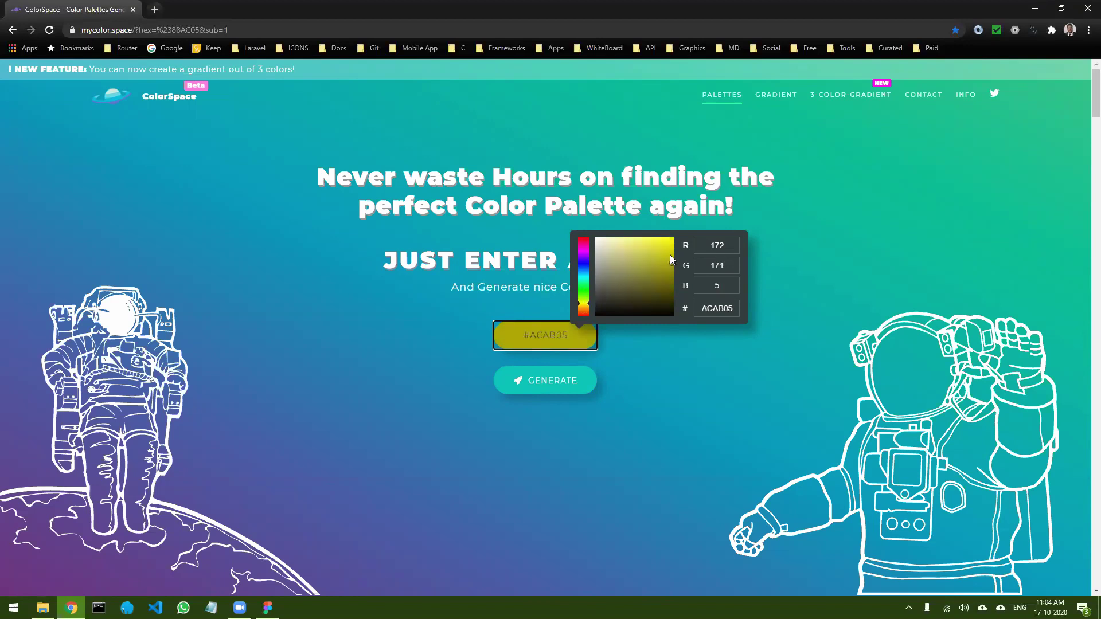
left_click_drag(671, 260, 690, 245)
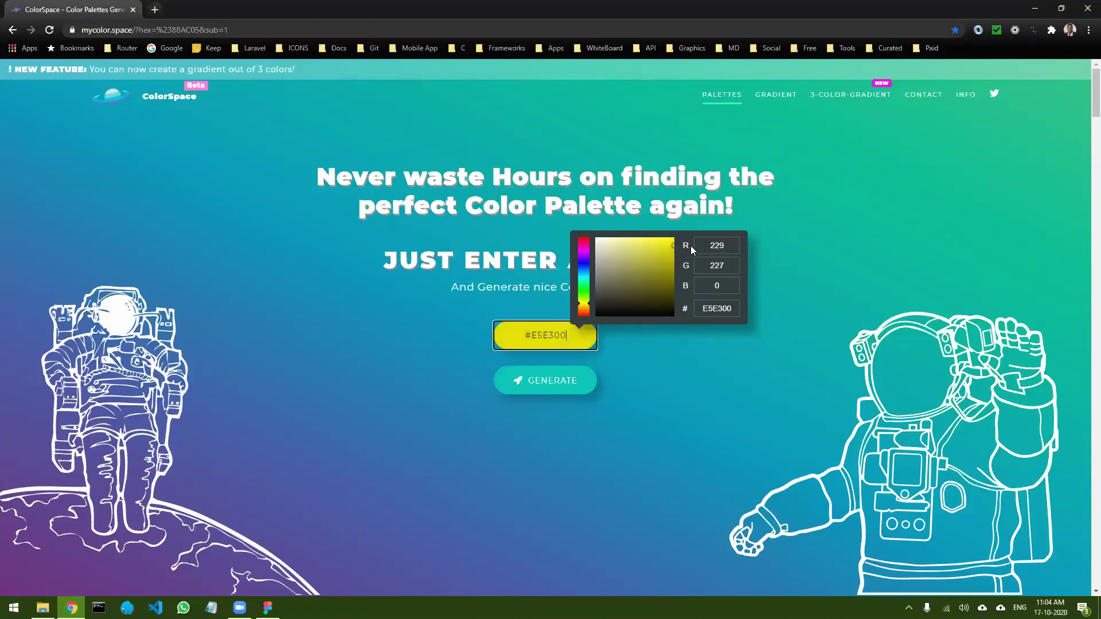
left_click(634, 390)
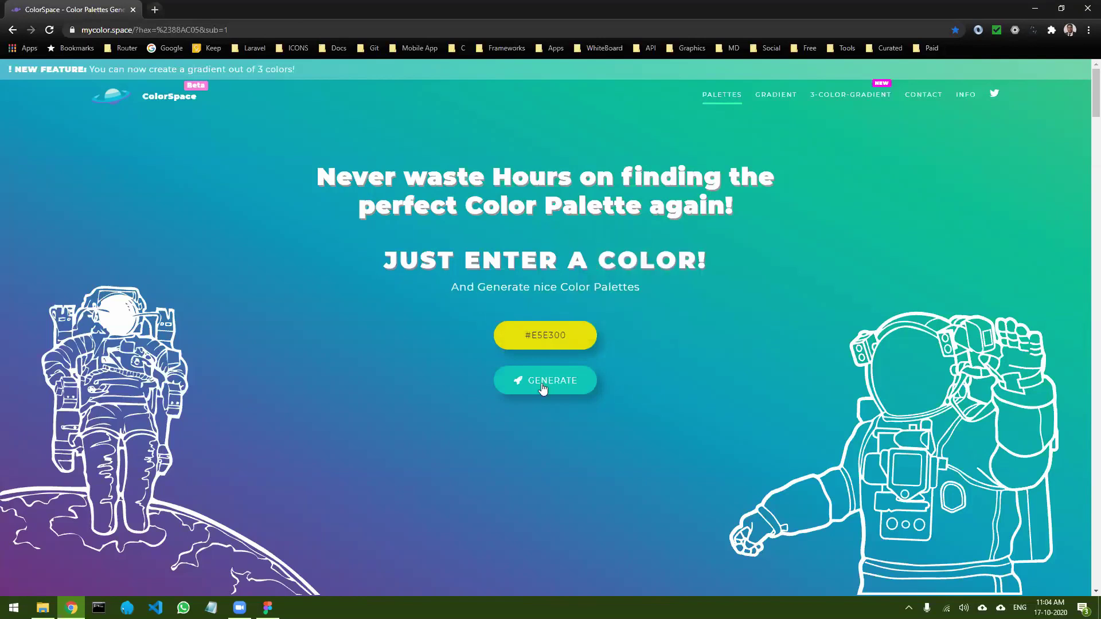
left_click(536, 383)
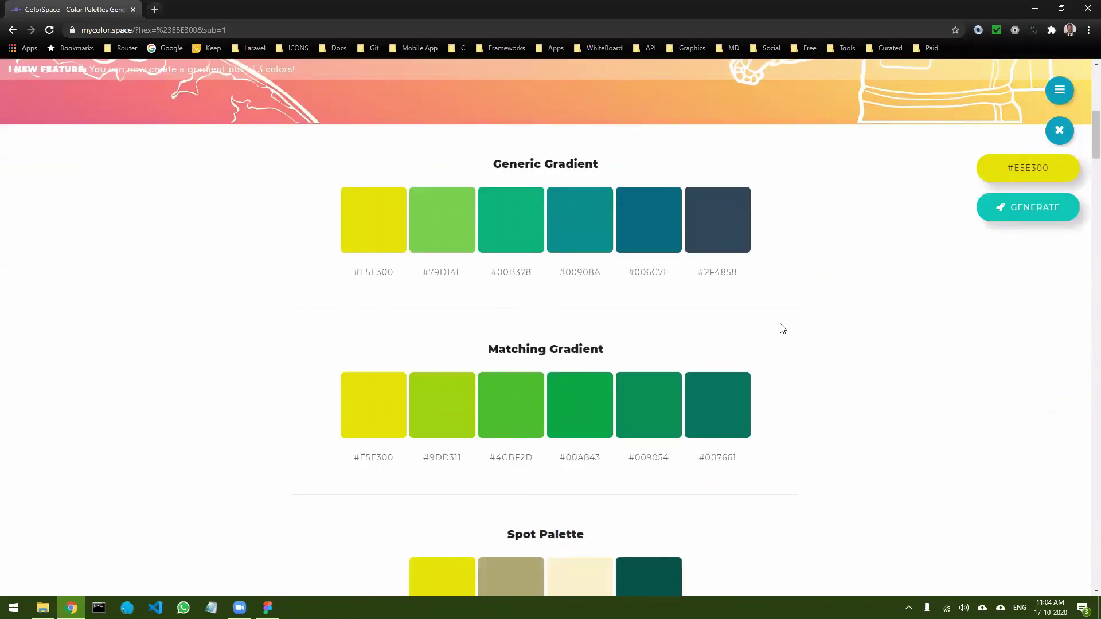
- Examine the palettes generated for the yellow base color, comparing the gradients, switch, natural, matching and squash combinations
scroll(784, 328, "down", 6)
scroll(786, 328, "down", 11)
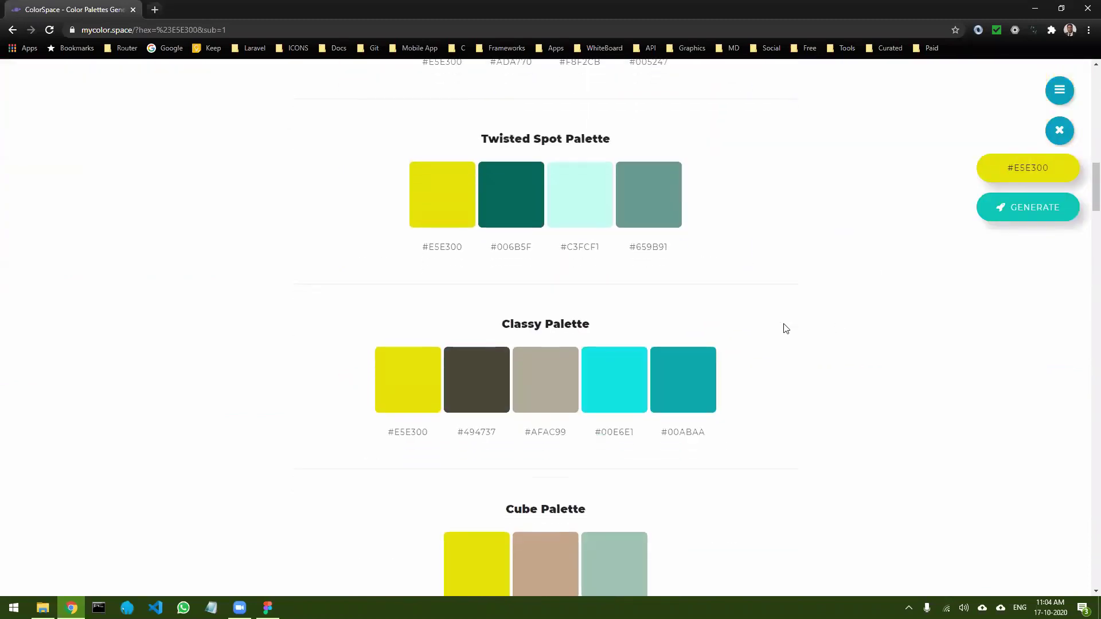
scroll(785, 328, "down", 2)
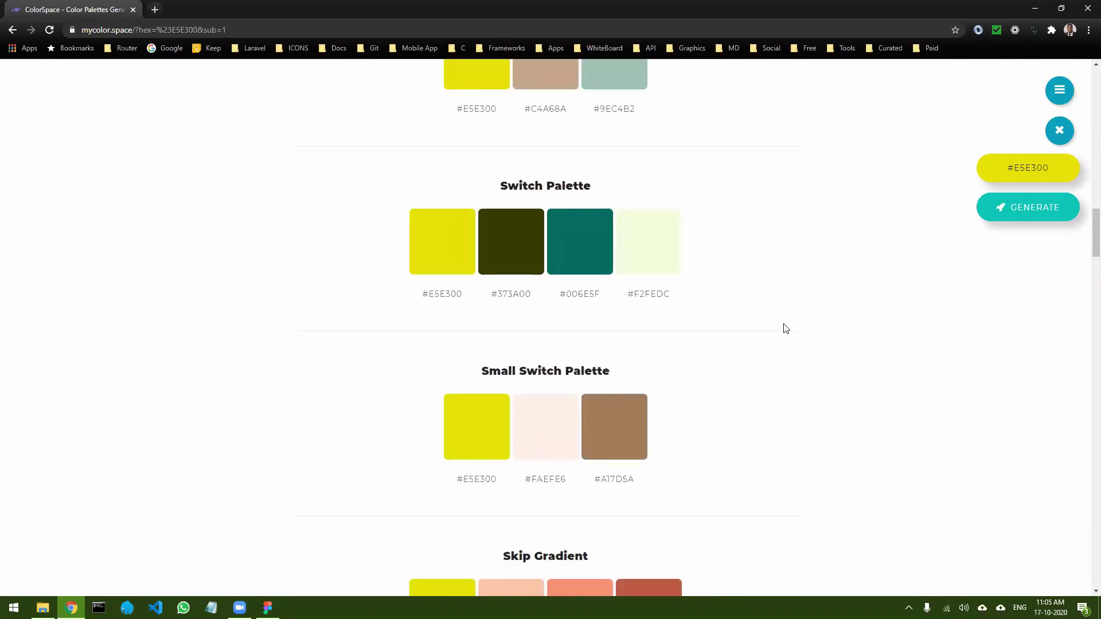
scroll(793, 322, "down", 5)
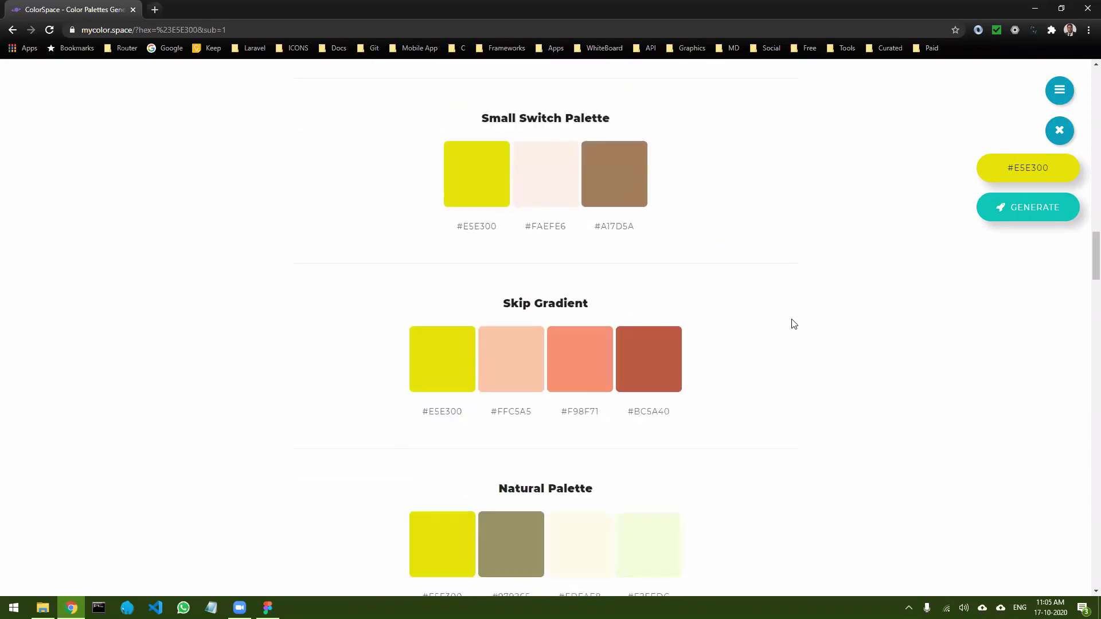
scroll(794, 321, "down", 6)
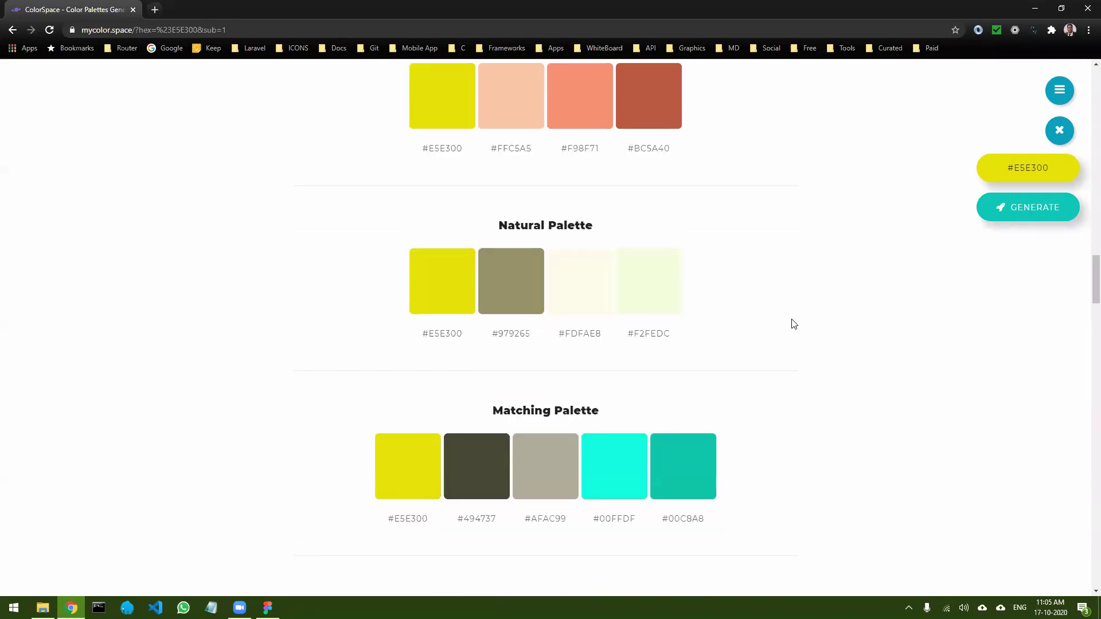
scroll(795, 294, "down", 2)
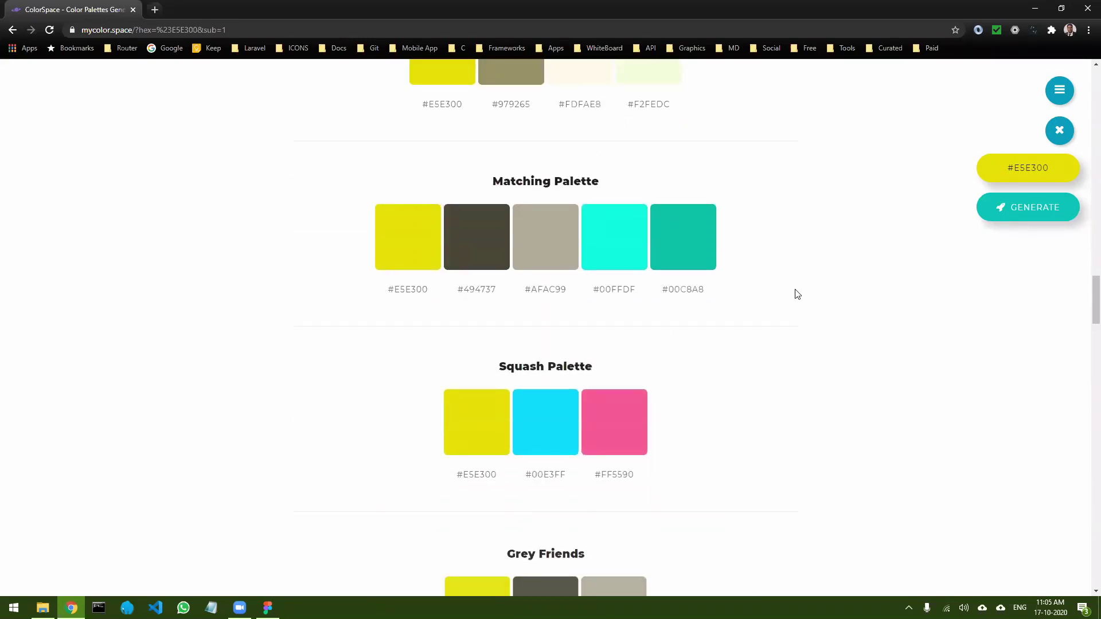
scroll(797, 294, "up", 3)
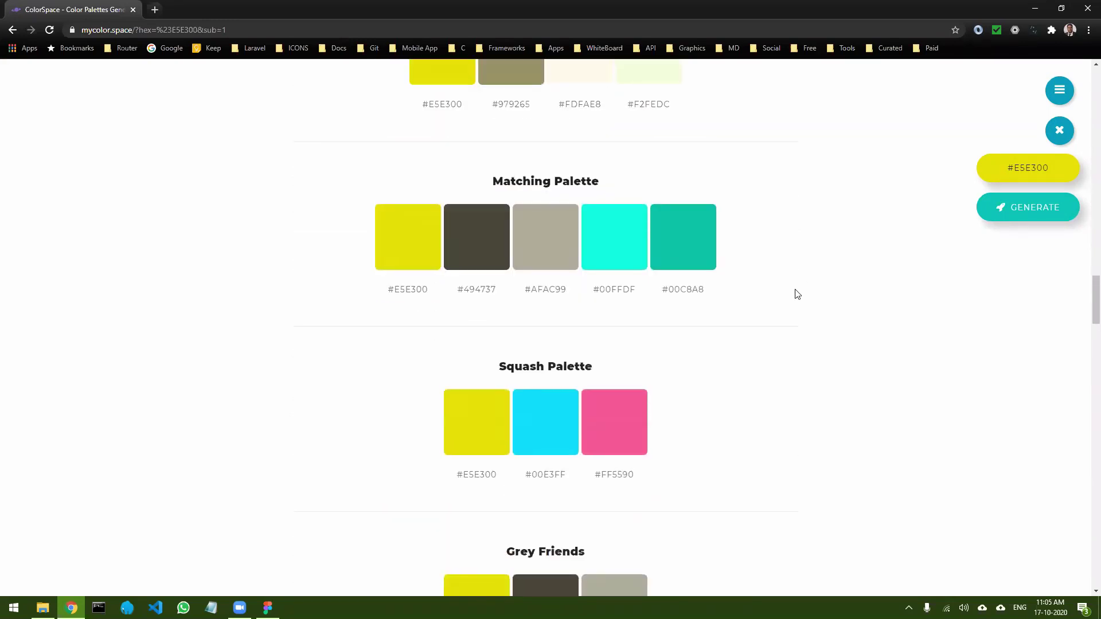
scroll(795, 293, "up", 1)
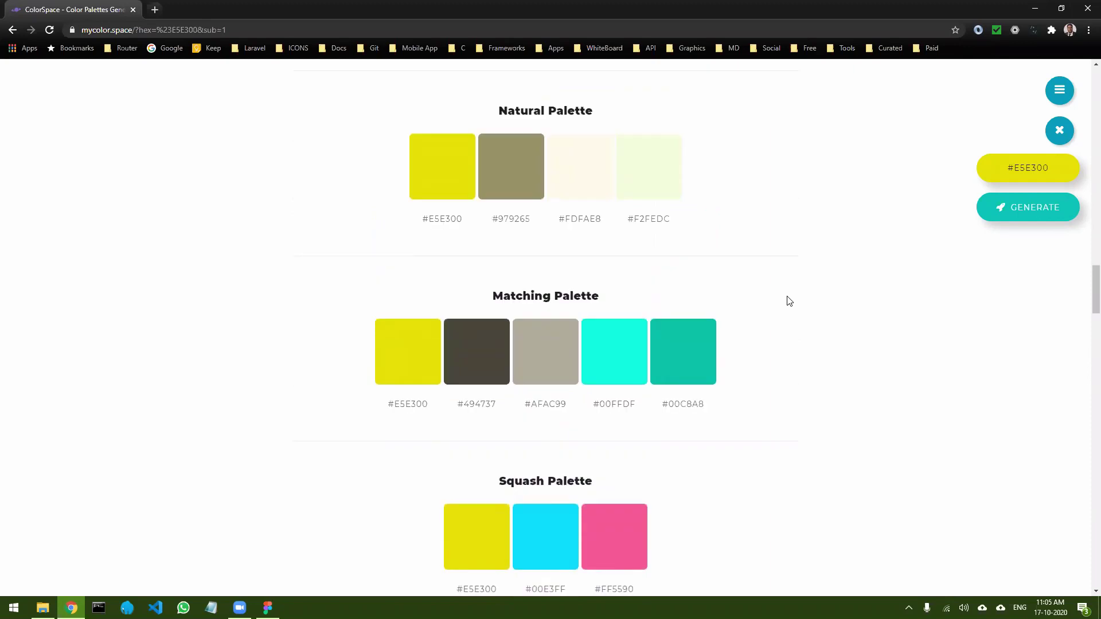
scroll(789, 300, "up", 6)
scroll(790, 301, "down", 15)
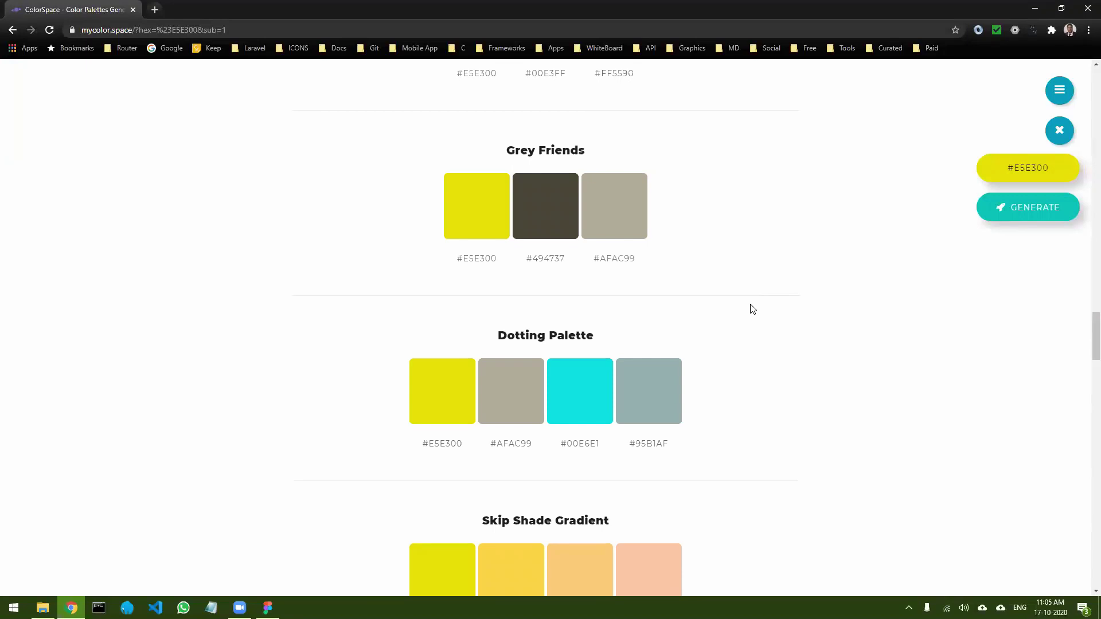
scroll(753, 309, "up", 20)
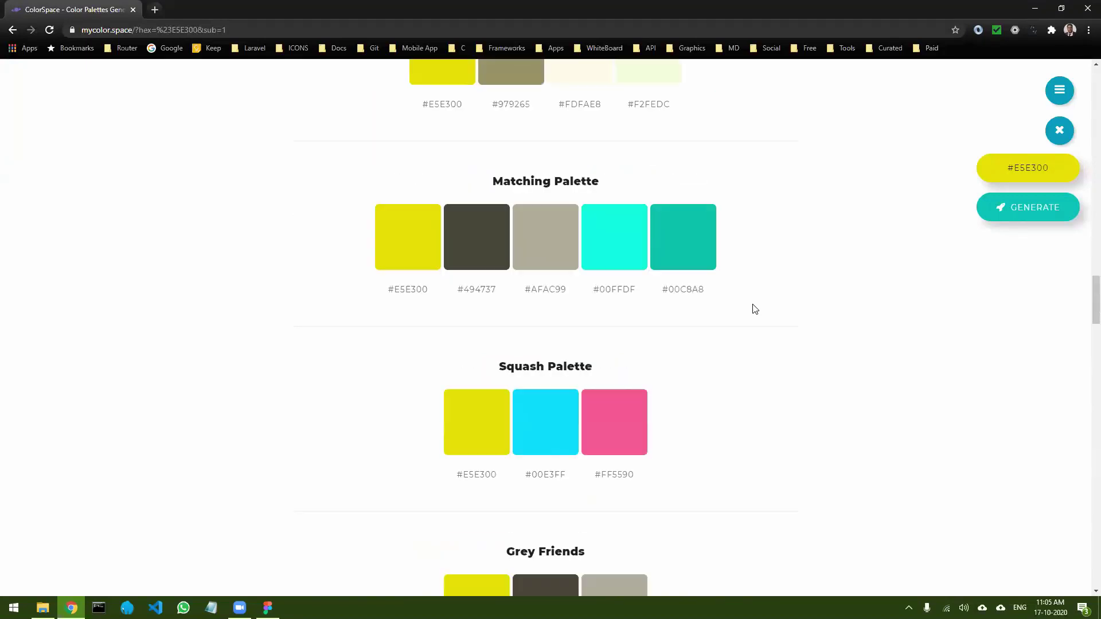
scroll(755, 309, "up", 5)
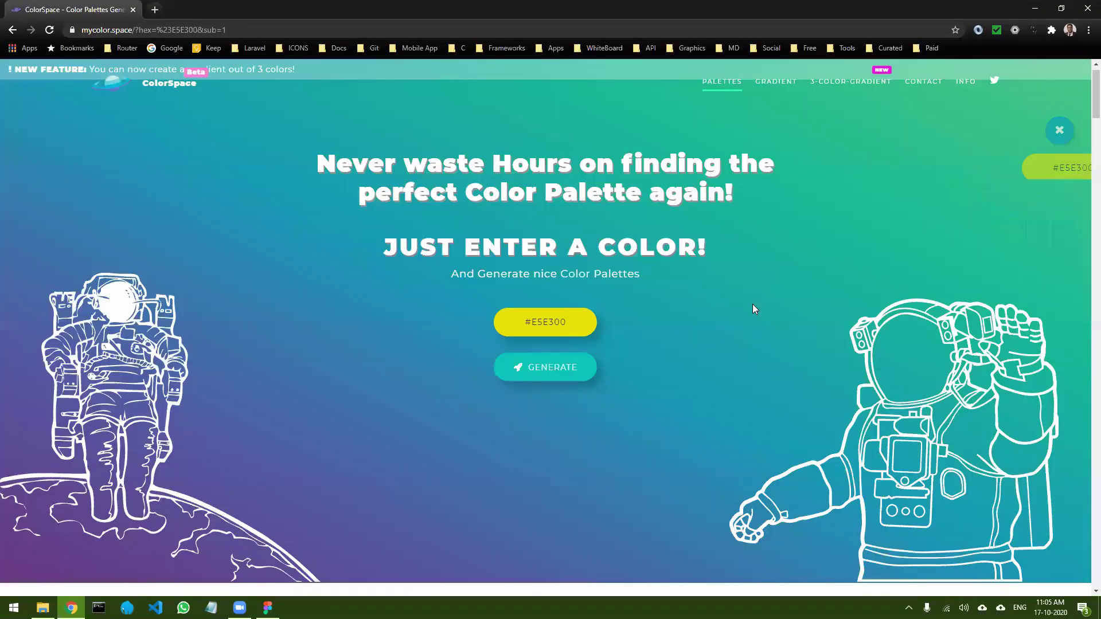
- Change the base color to golden yellow #FFD100, generate new palettes and look over the gradient and spot palettes
scroll(754, 309, "down", 5)
scroll(755, 309, "up", 3)
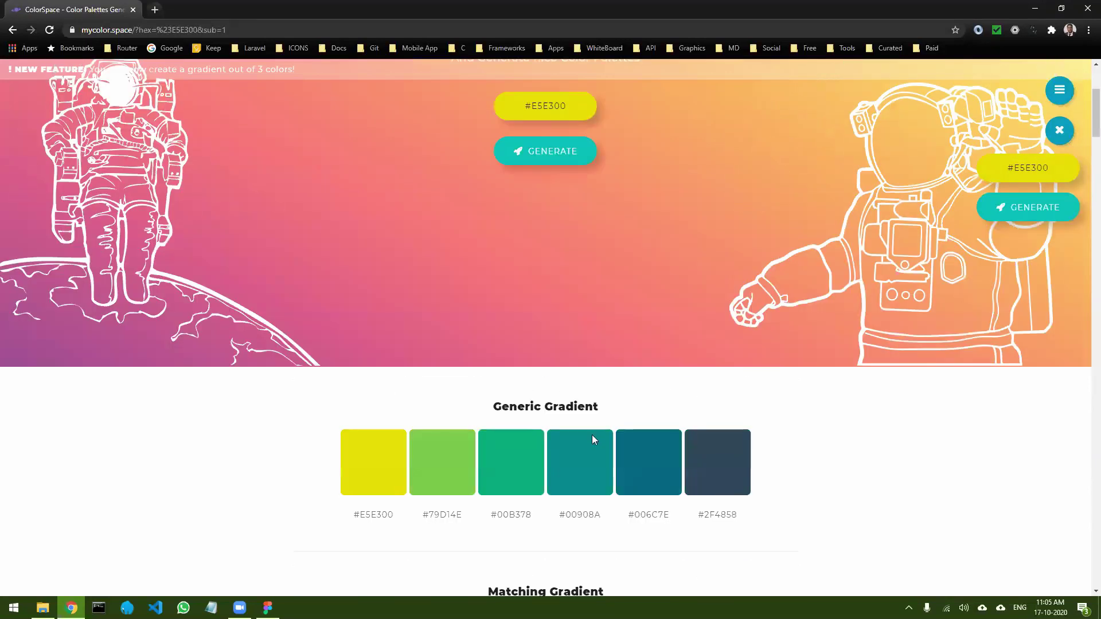
scroll(515, 340, "up", 4)
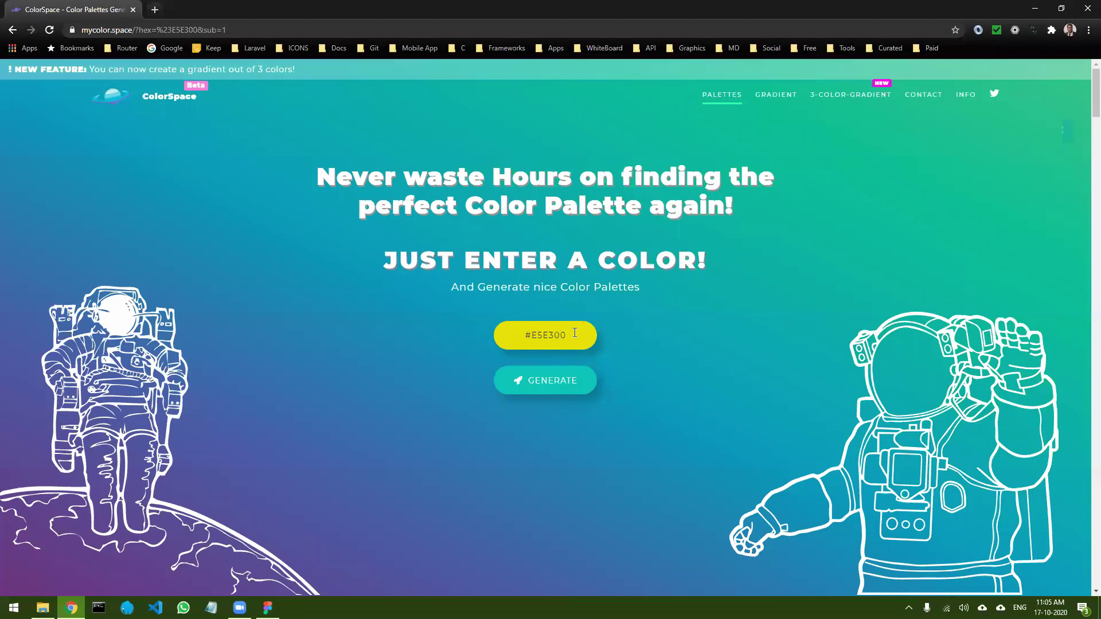
left_click(510, 331)
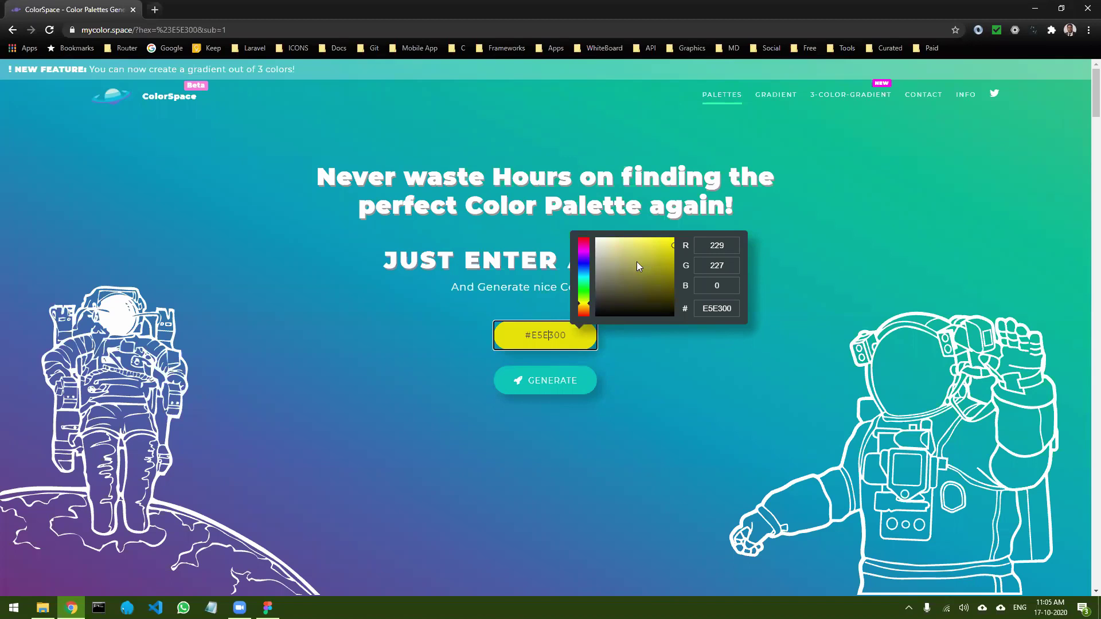
left_click_drag(583, 302, 582, 305)
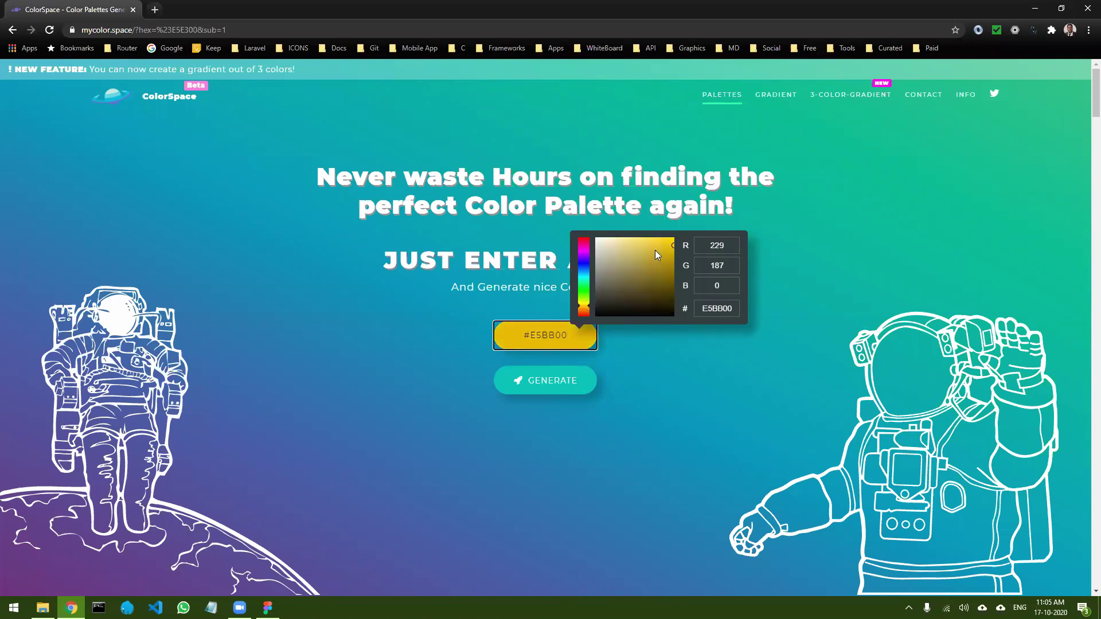
left_click_drag(658, 255, 690, 234)
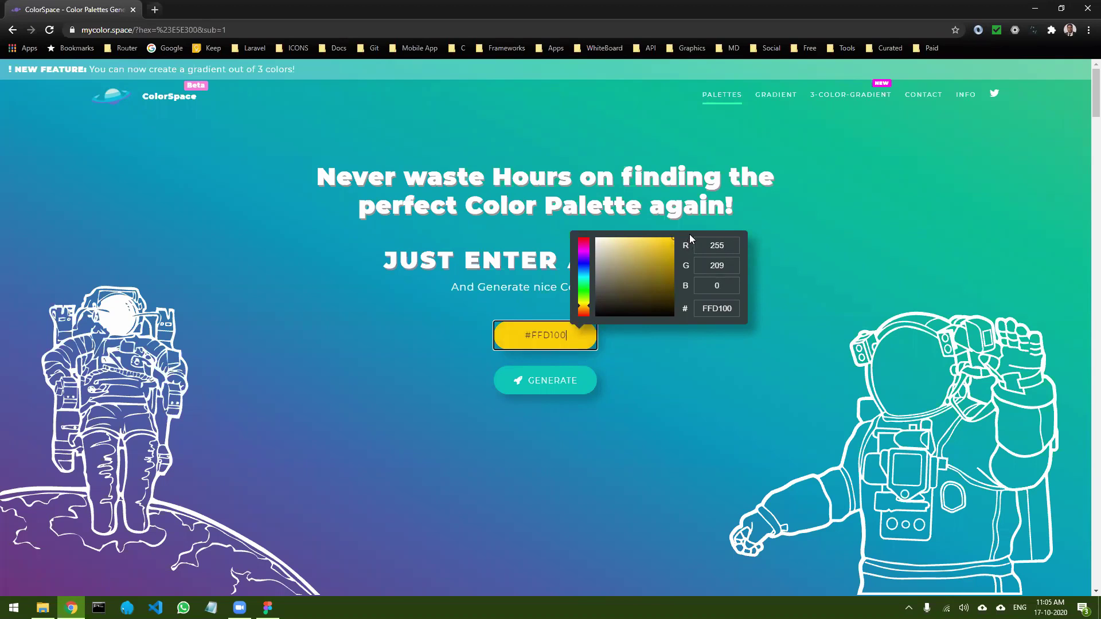
left_click(569, 384)
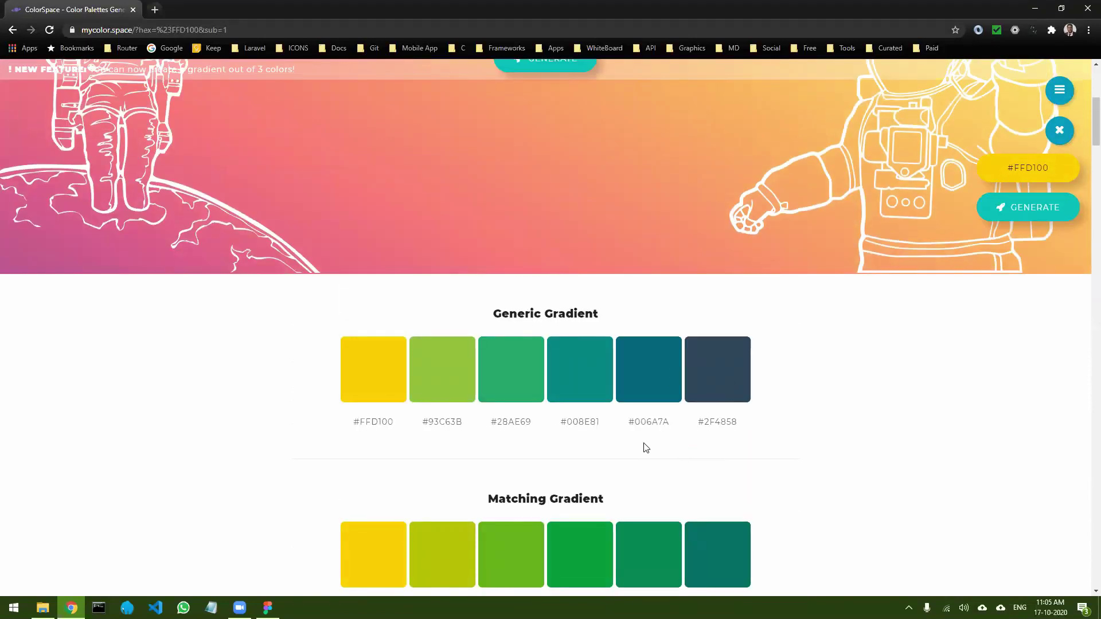
scroll(644, 448, "down", 2)
scroll(644, 443, "down", 3)
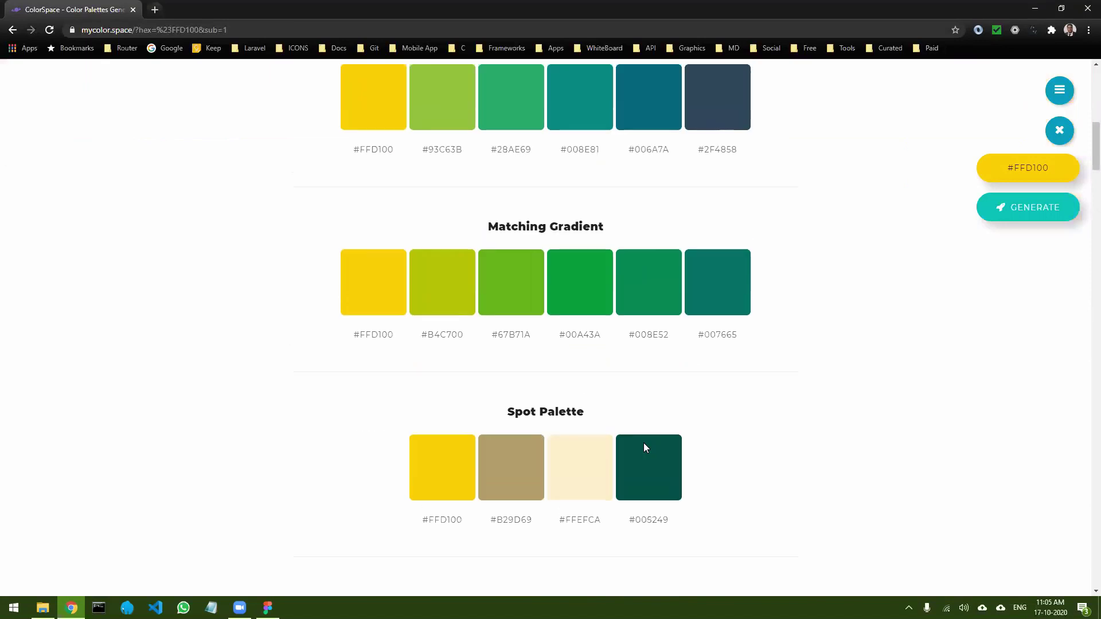
scroll(631, 445, "up", 6)
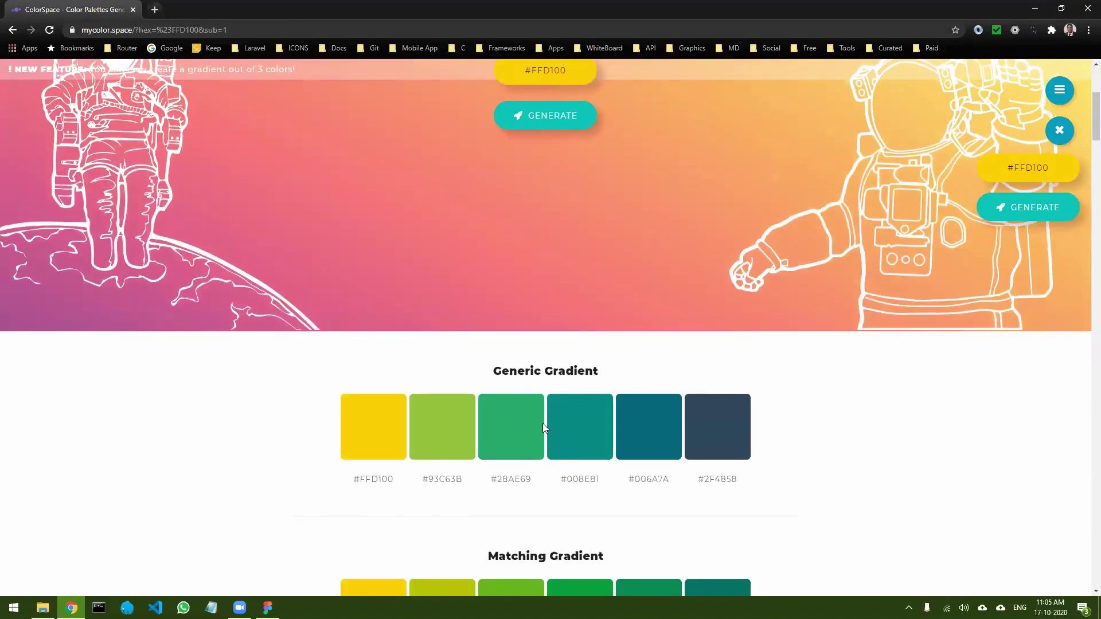
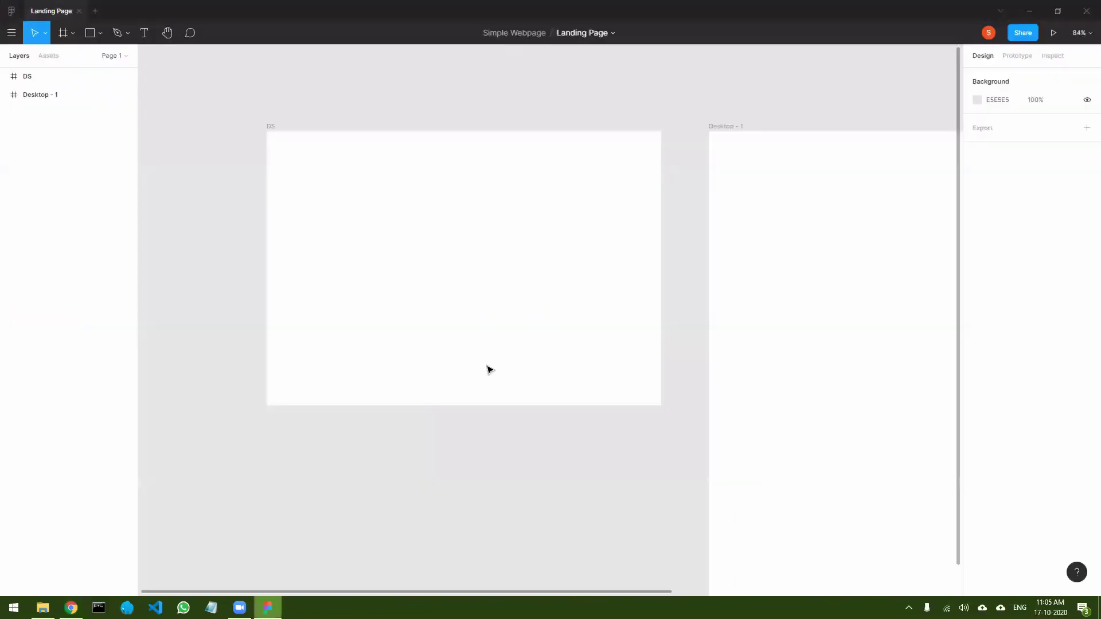
- Draw a circle of about 61 × 61 near the upper-left corner of the DS frame and fill it with #2F4858
left_click(99, 37)
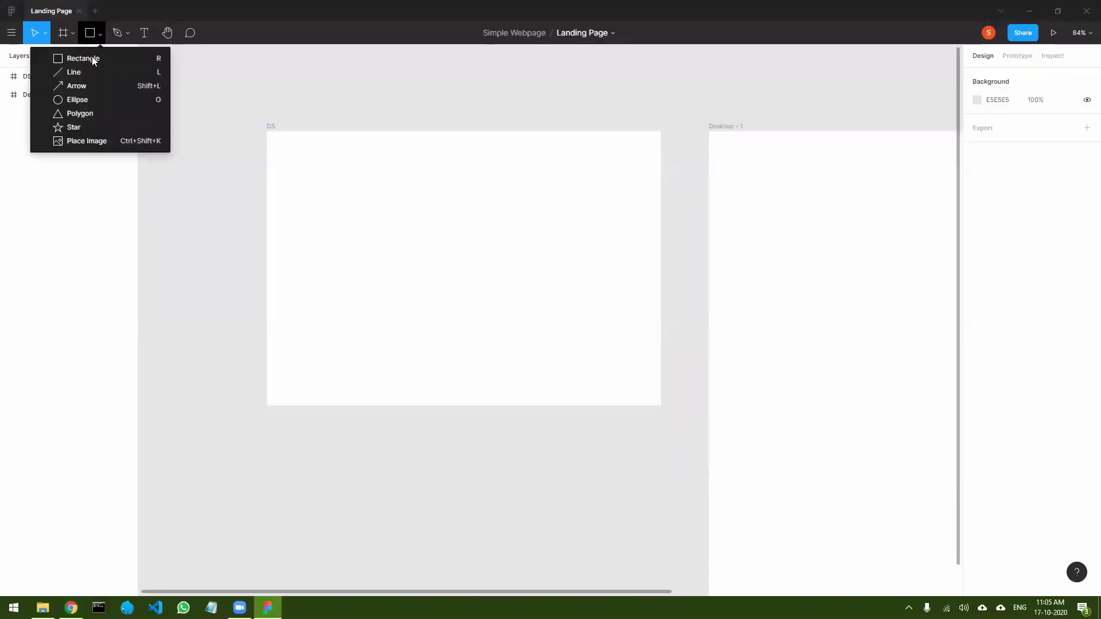
left_click(77, 98)
mouse_move(309, 171)
left_mouse_down()
mouse_move(365, 223)
mouse_move(338, 200)
left_mouse_up()
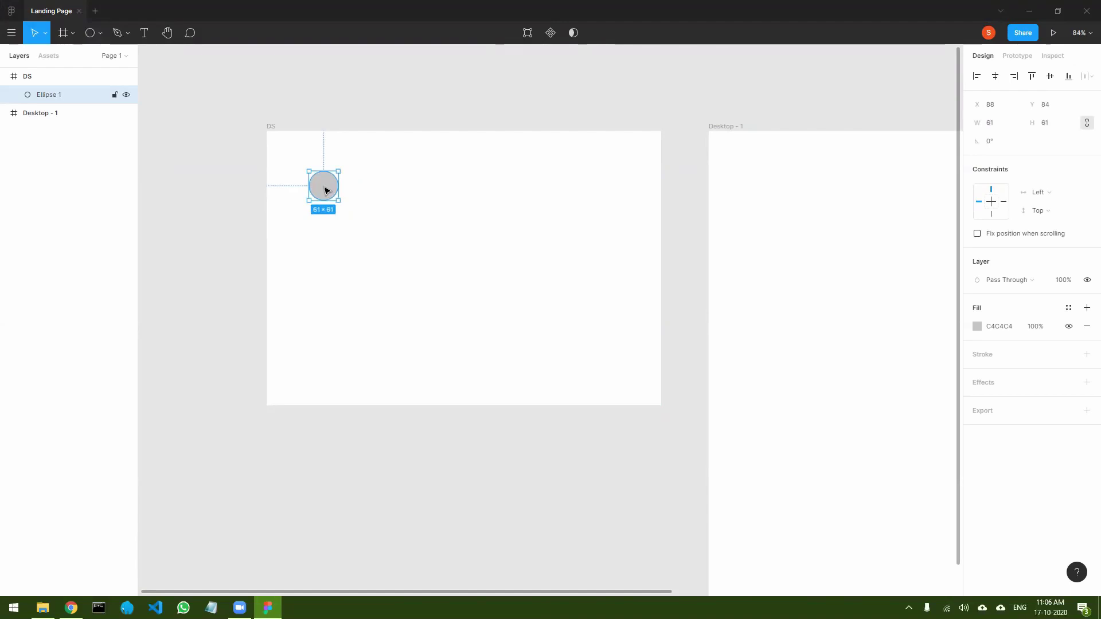
left_click(977, 327)
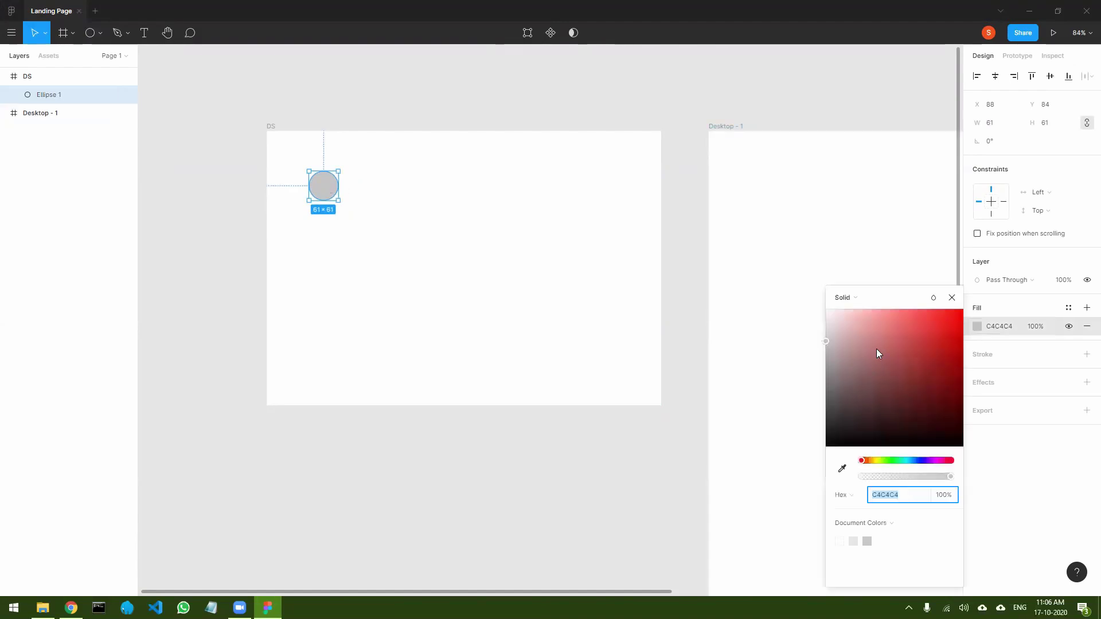
type("#2E4858")
key("Return")
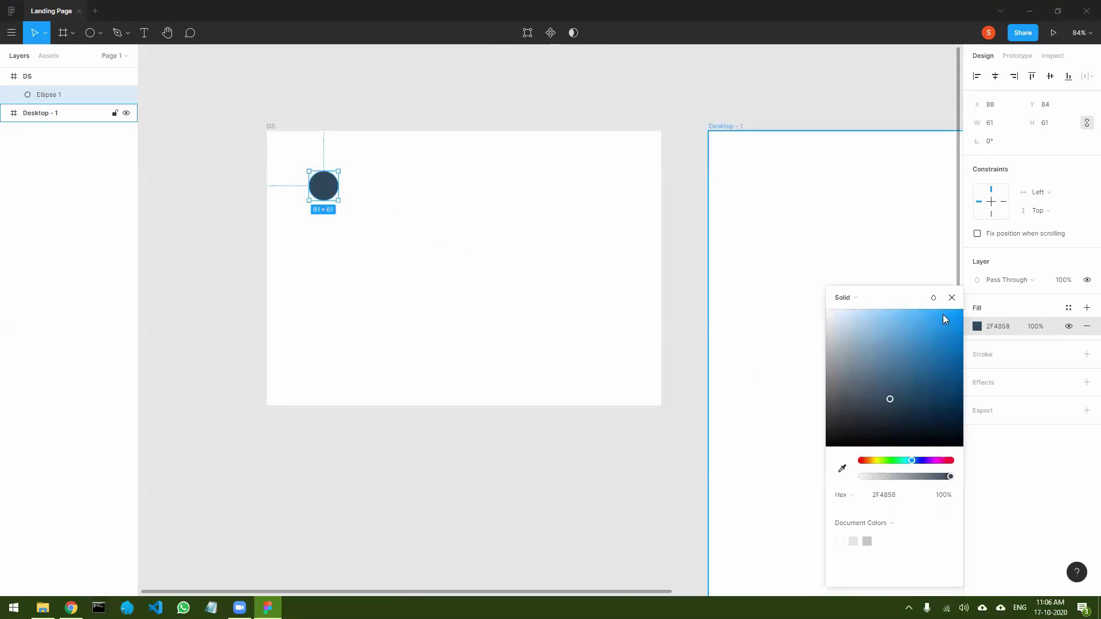
left_click(951, 298)
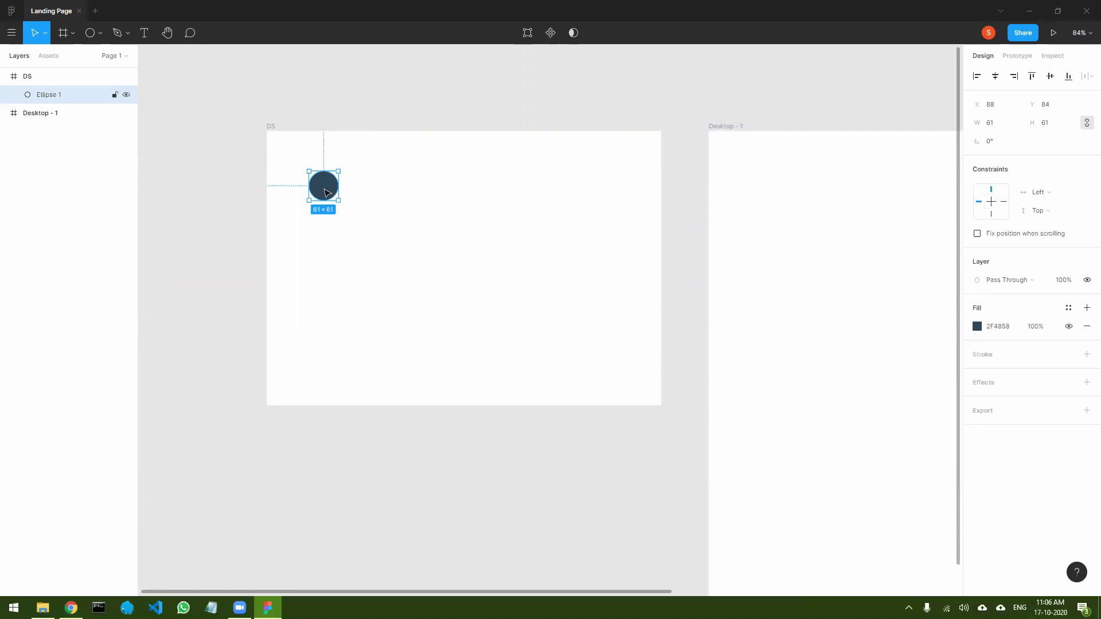
- Create a color style named LandingPage/BG from the circle's dark blue fill
left_click(1068, 308)
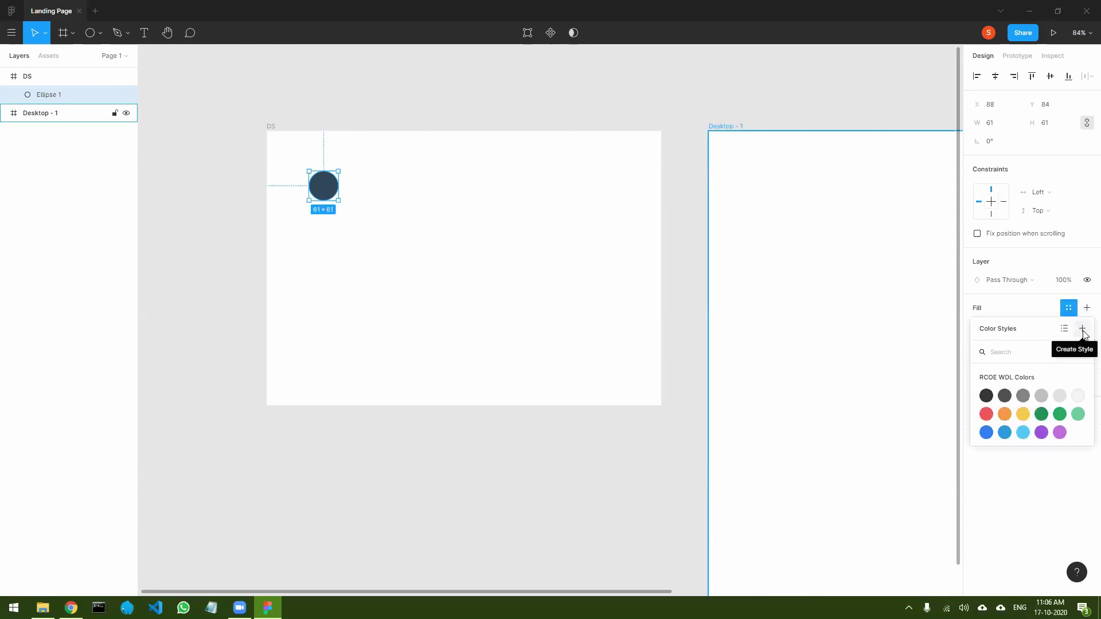
left_click(1082, 329)
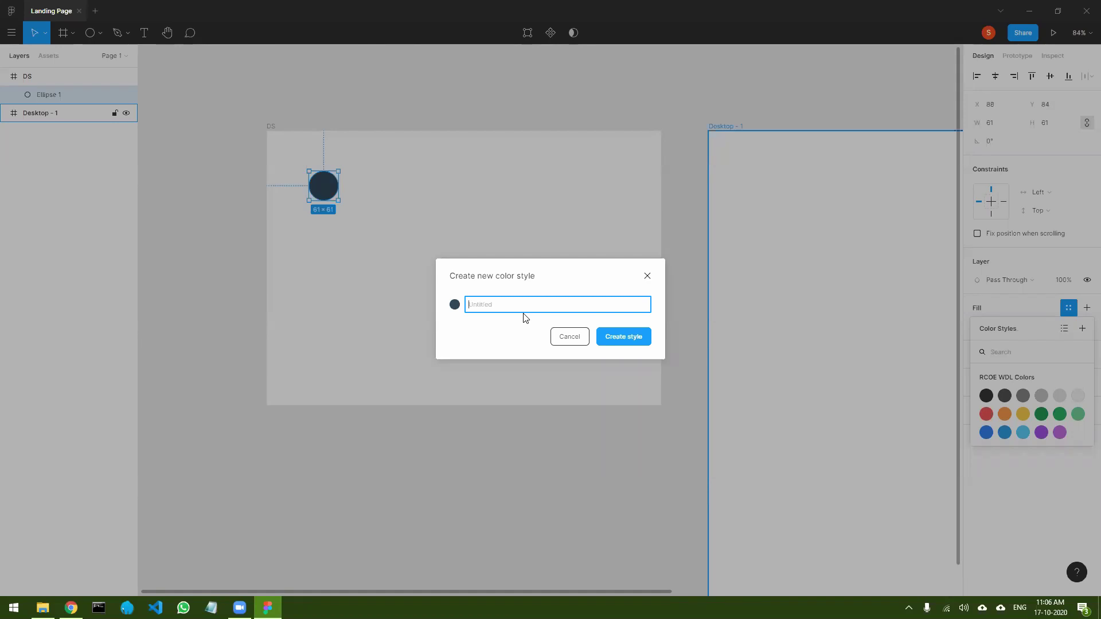
type("LandingPage/BG")
left_click(624, 338)
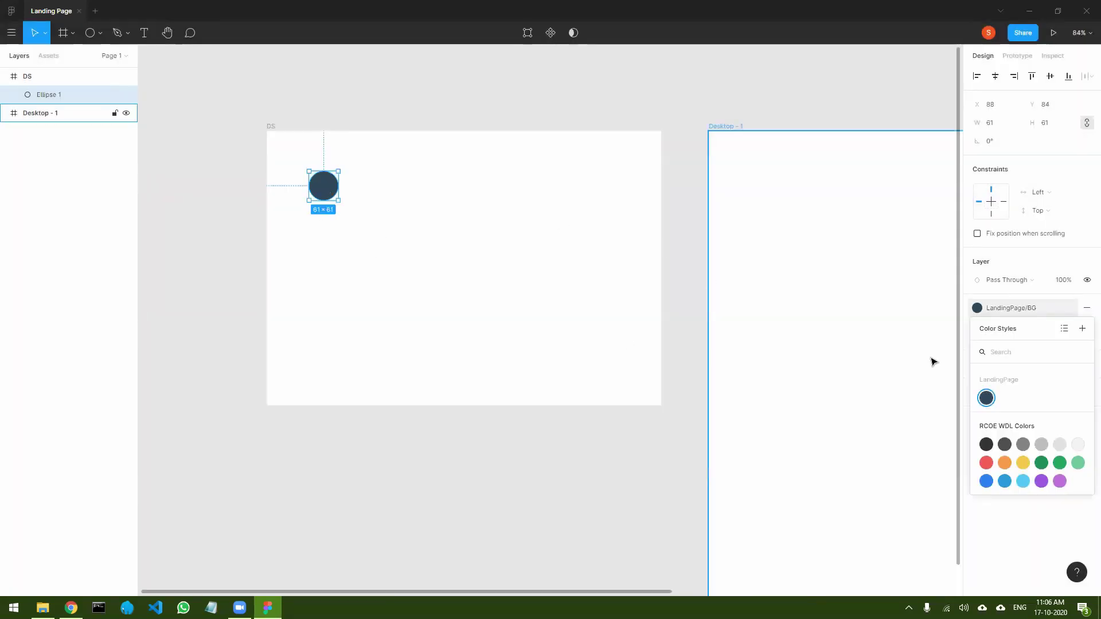
left_click(530, 248)
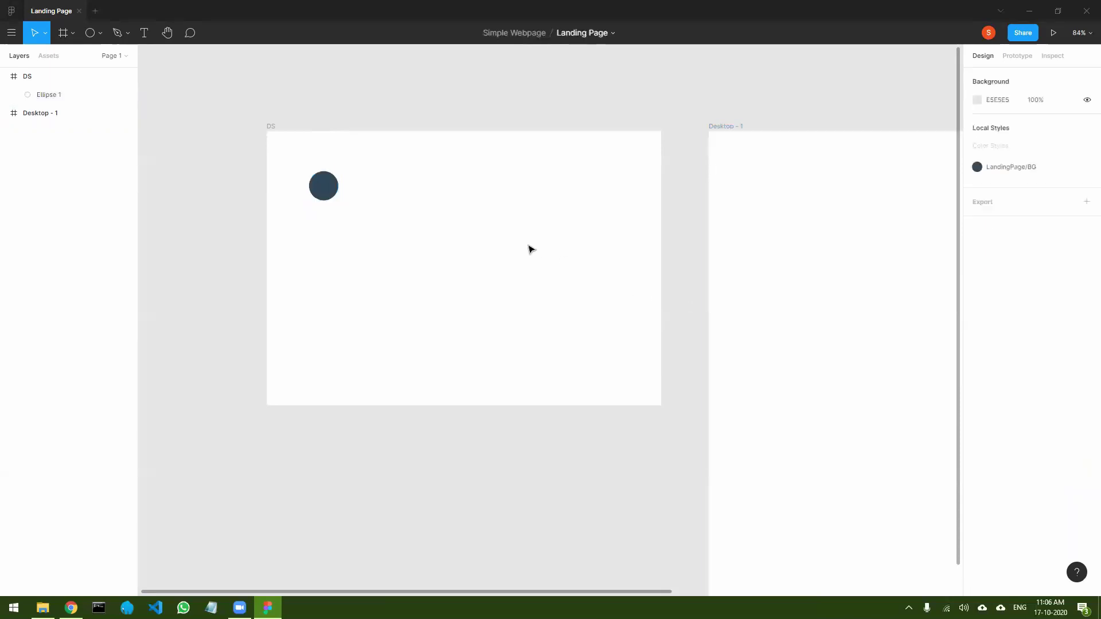
- Apply the LandingPage/BG color style as the fill of the Desktop - 1 frame
left_click(731, 131)
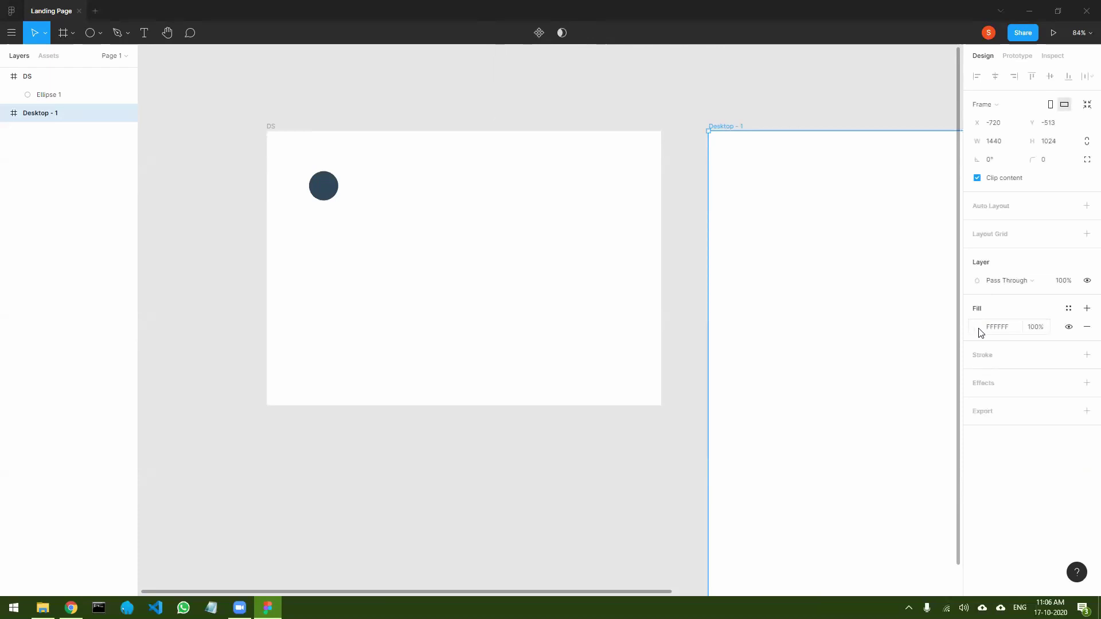
left_click_drag(574, 221, 482, 218)
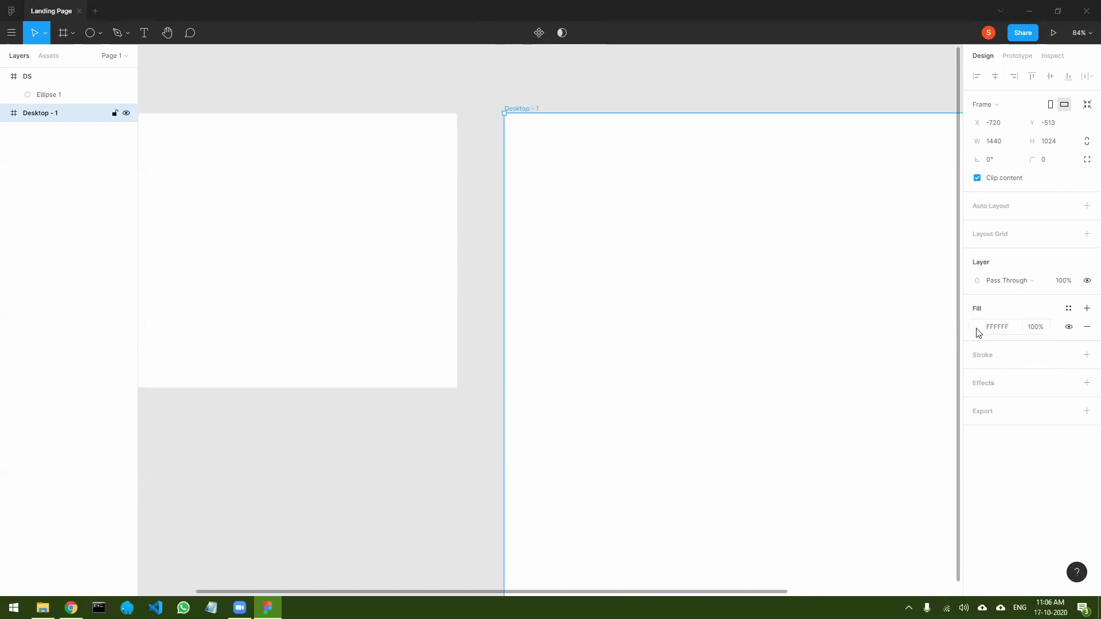
left_click(976, 328)
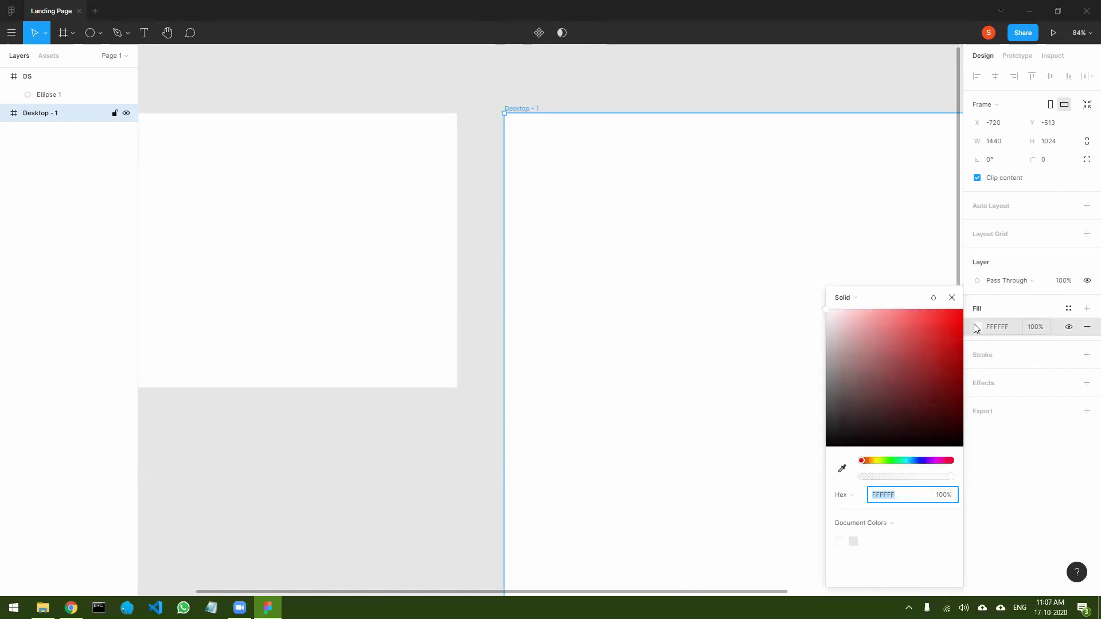
left_click(976, 328)
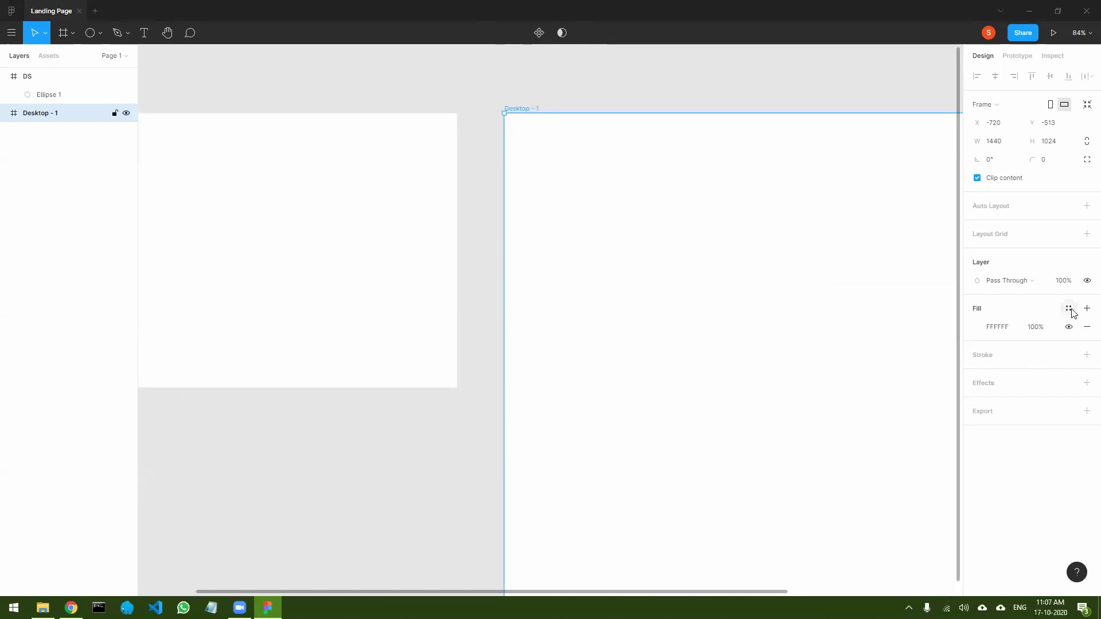
left_click(1069, 310)
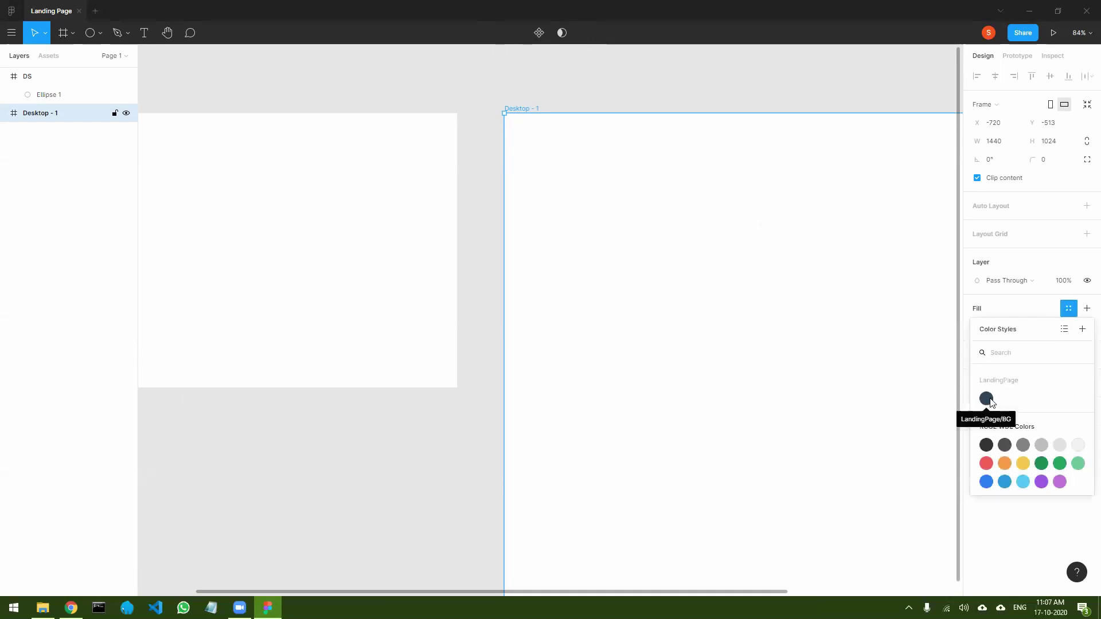
left_click(986, 399)
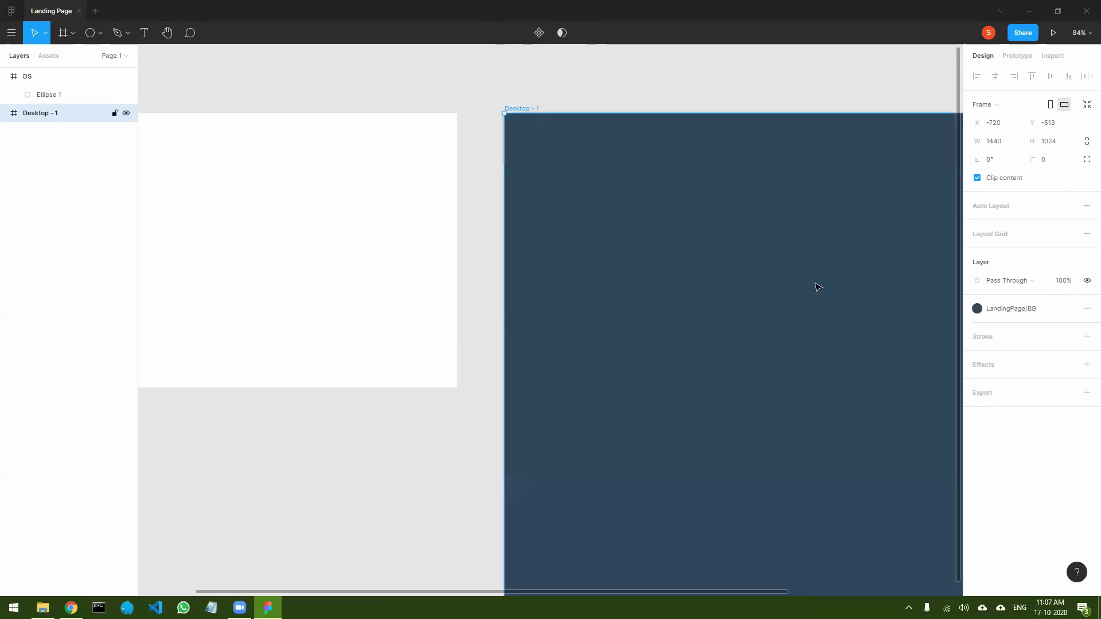
left_click_drag(676, 74, 401, 66)
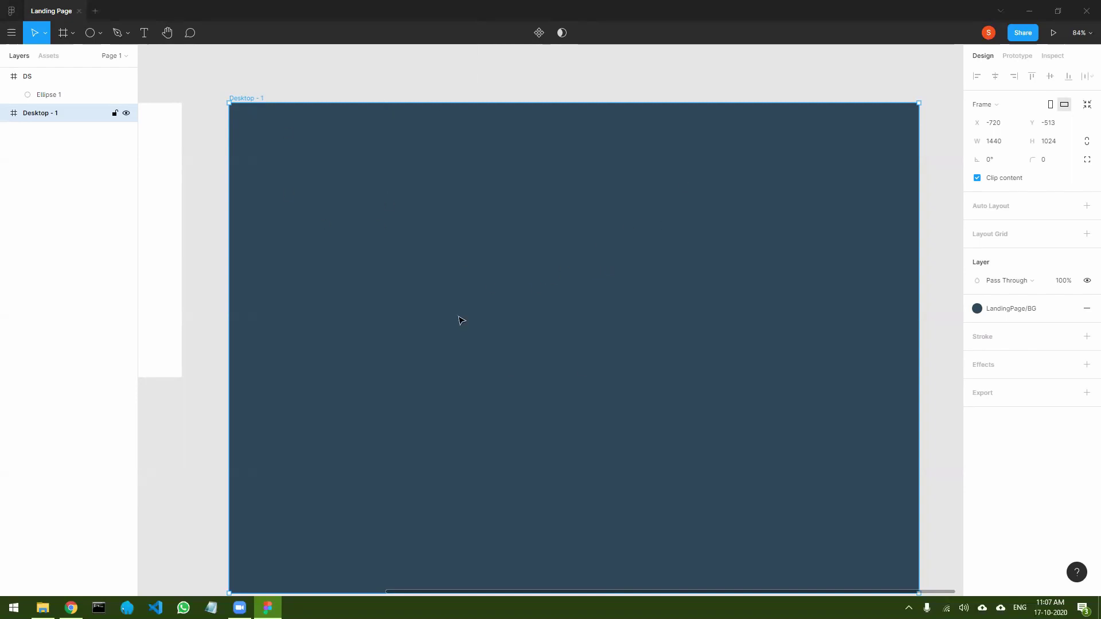
scroll(205, 413, "down", 2)
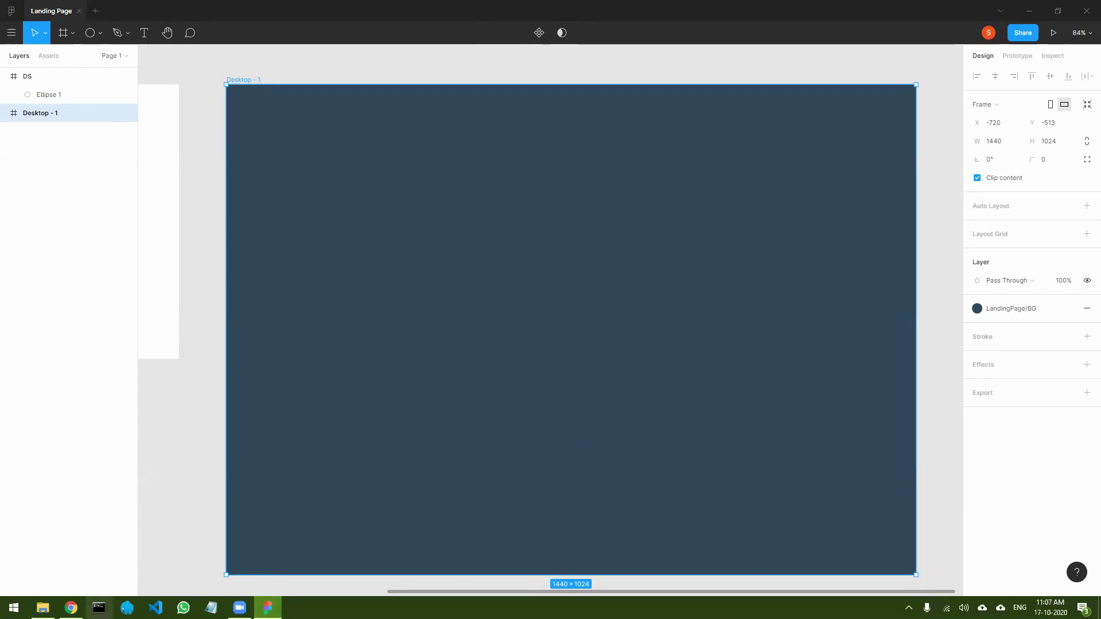
- Switch to Chrome and copy the yellow hex code #FFD100 from the Generic Gradient palette
left_click(71, 608)
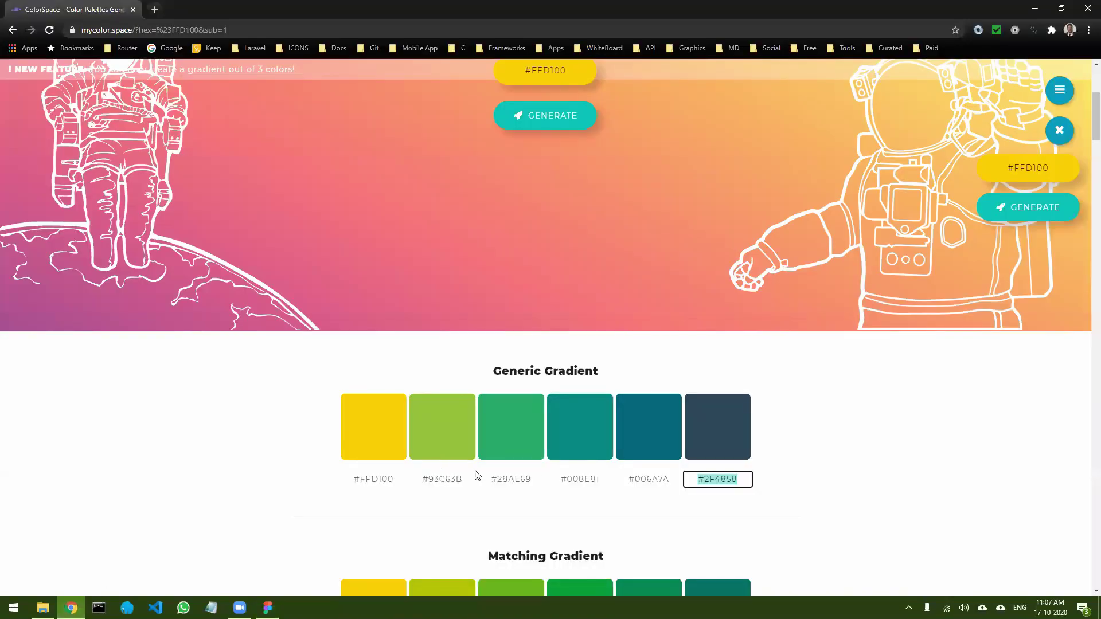
left_click(266, 465)
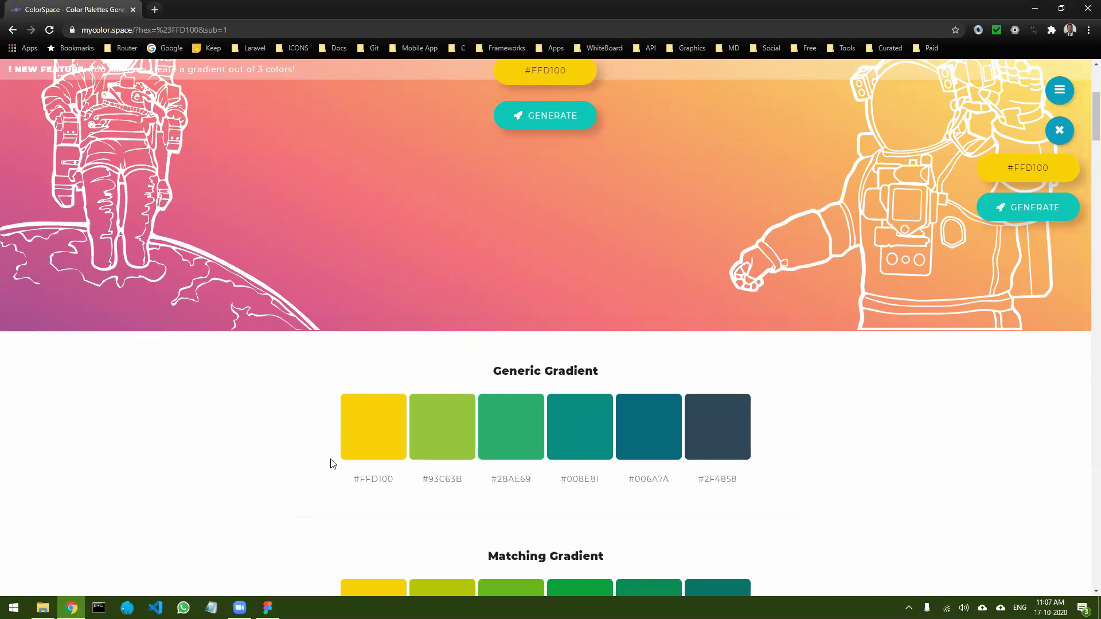
left_click(372, 478)
left_click_drag(368, 480, 391, 479)
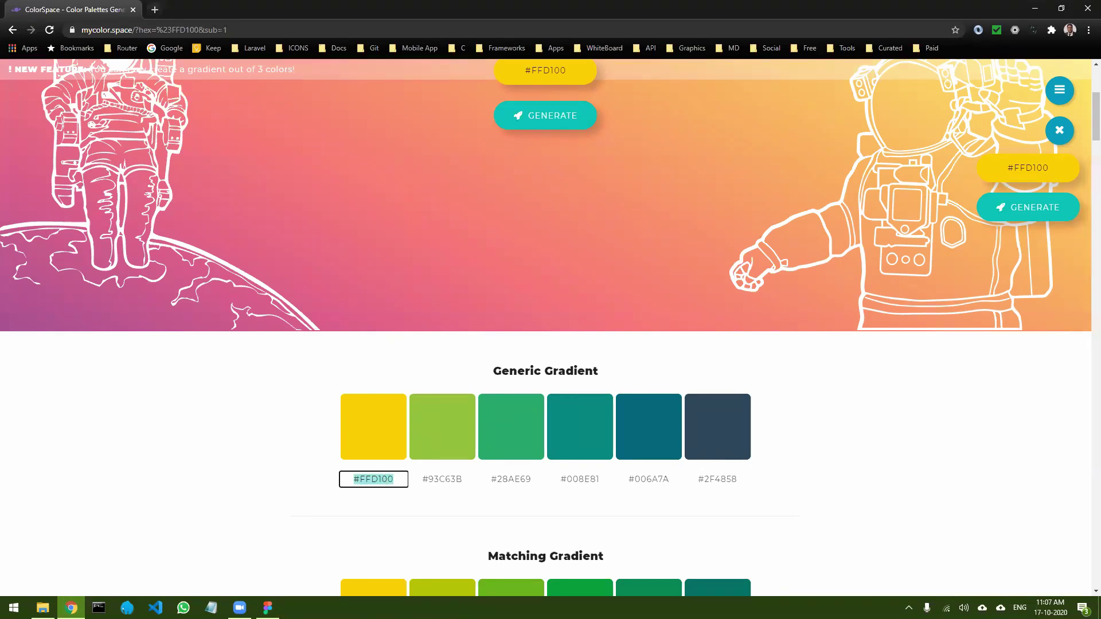
- Switch to Figma and duplicate the dark circle in the DS frame, placing the copy beside it at about X 166, Y 84
left_click(268, 607)
scroll(629, 450, "left", 10)
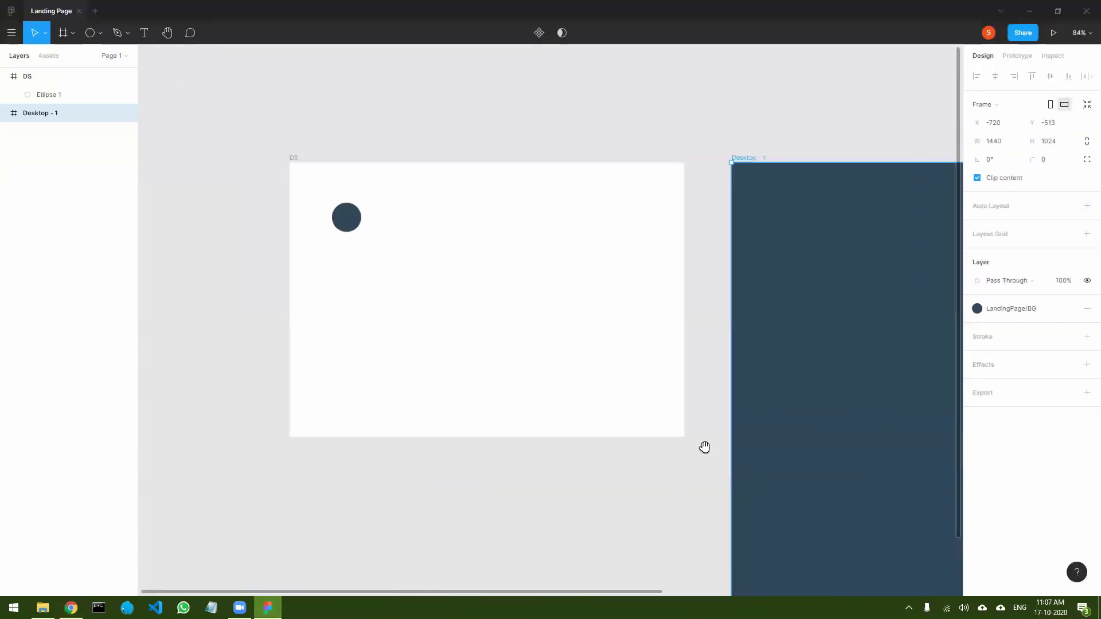
left_click(316, 188)
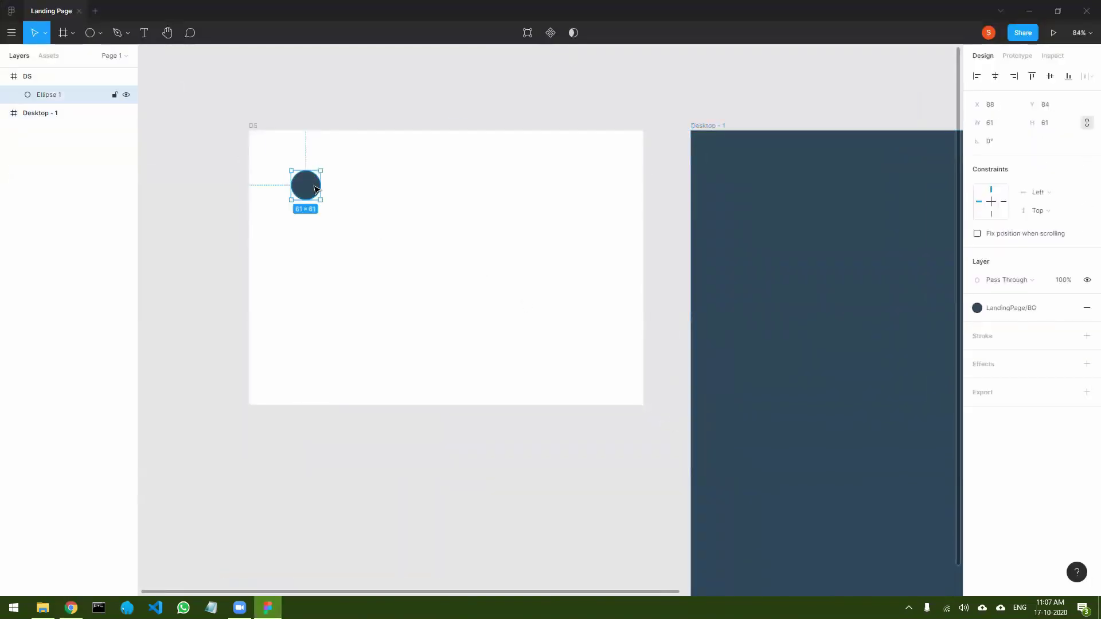
left_click_drag(317, 188, 352, 191)
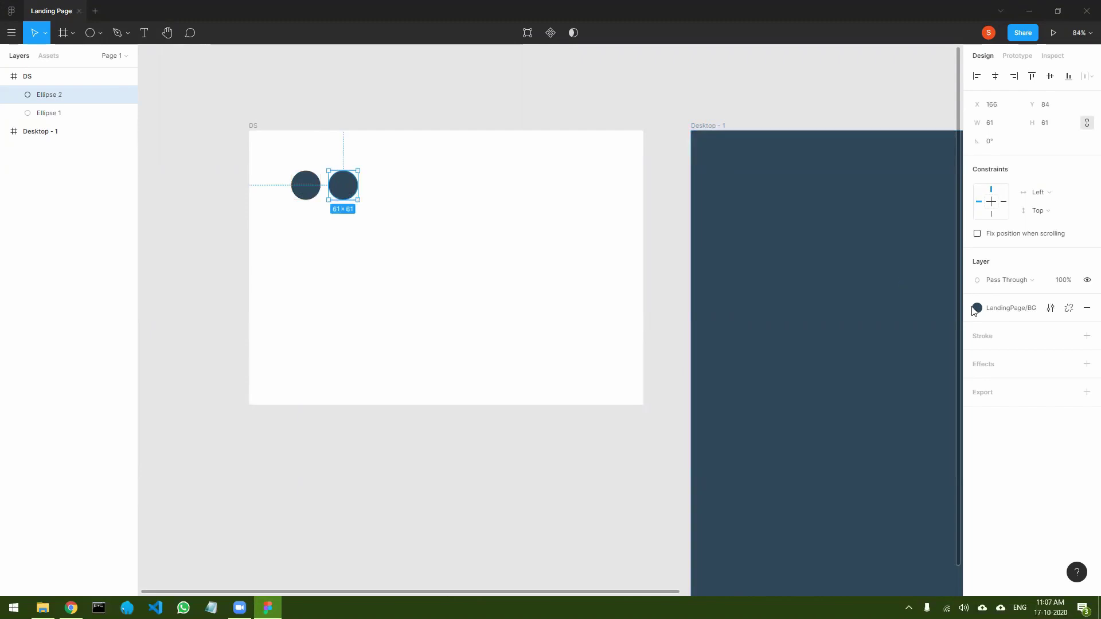
- Detach the color style from the copied circle in the DS frame and set its fill to #FFD100
left_click(978, 310)
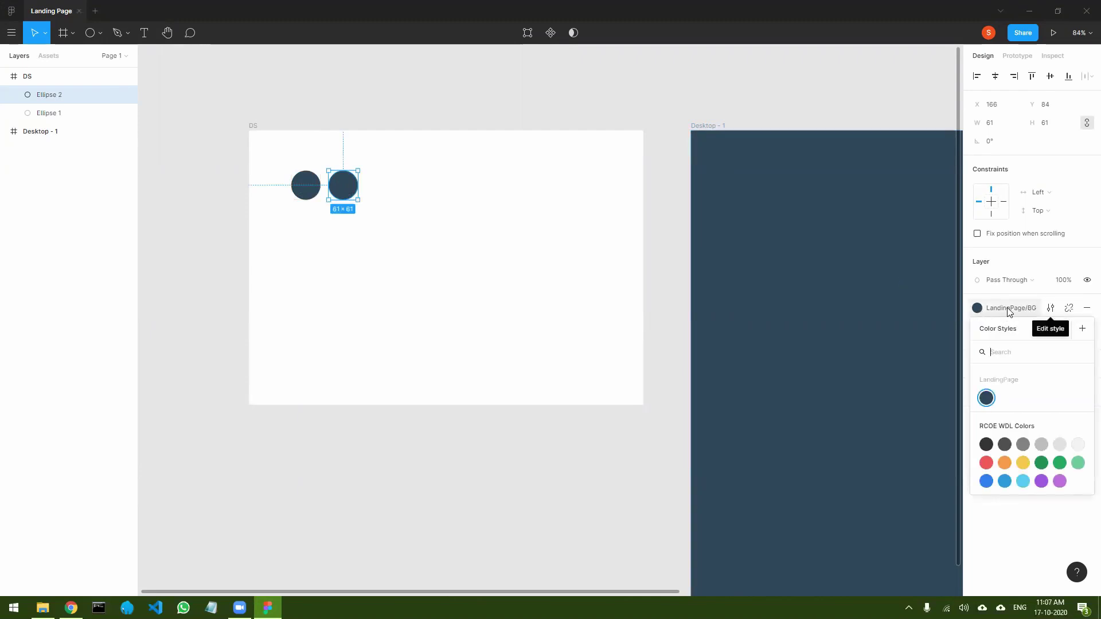
left_click(1070, 310)
left_click(978, 326)
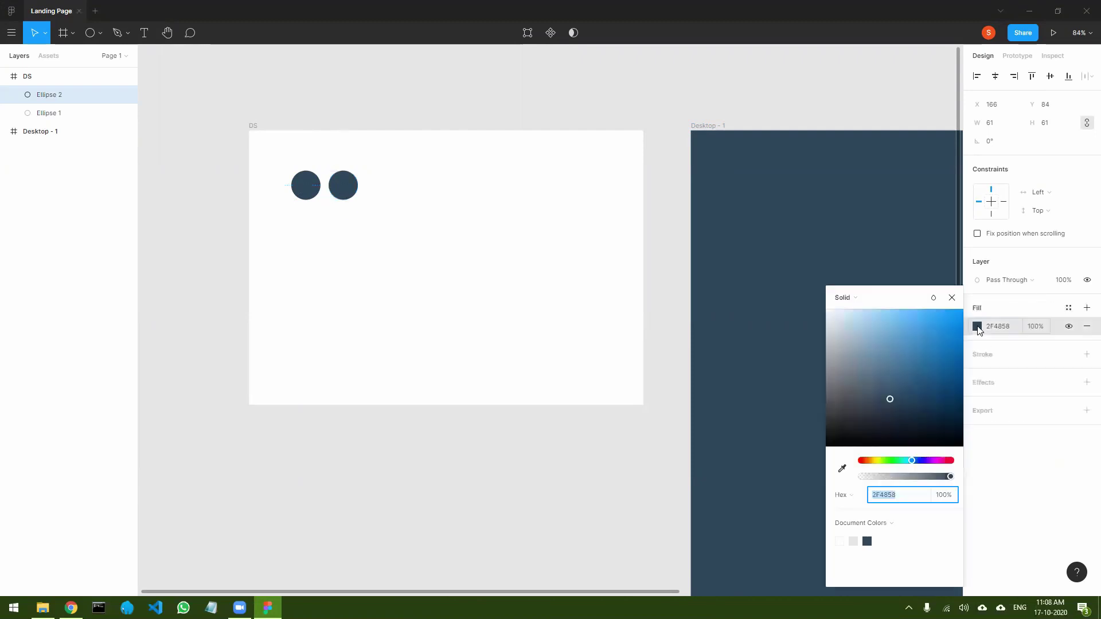
type("#FFD100")
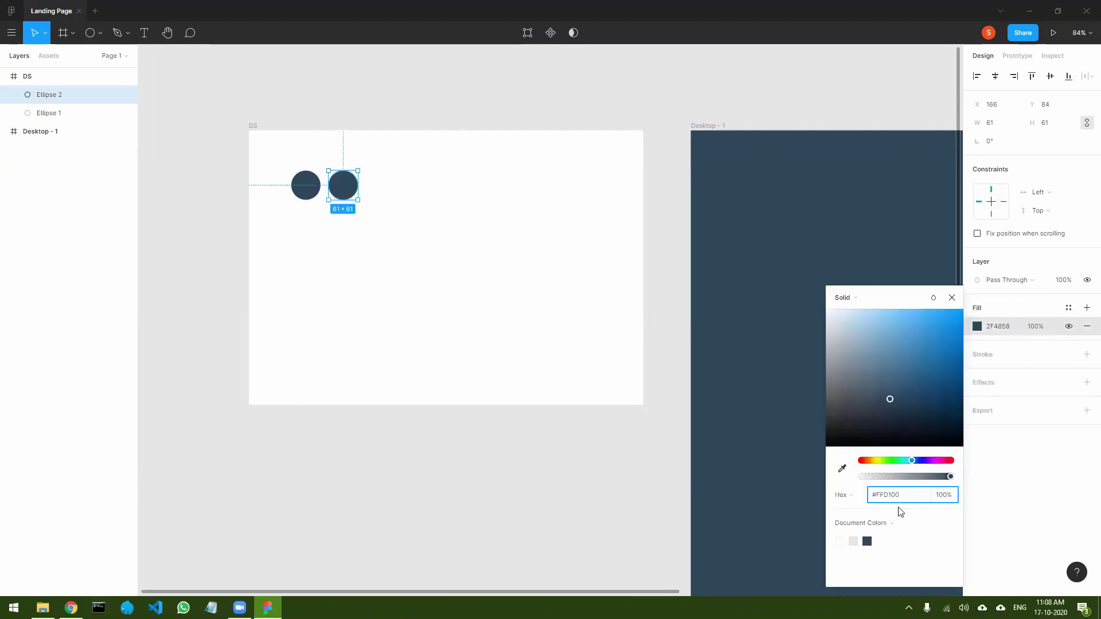
left_click(768, 431)
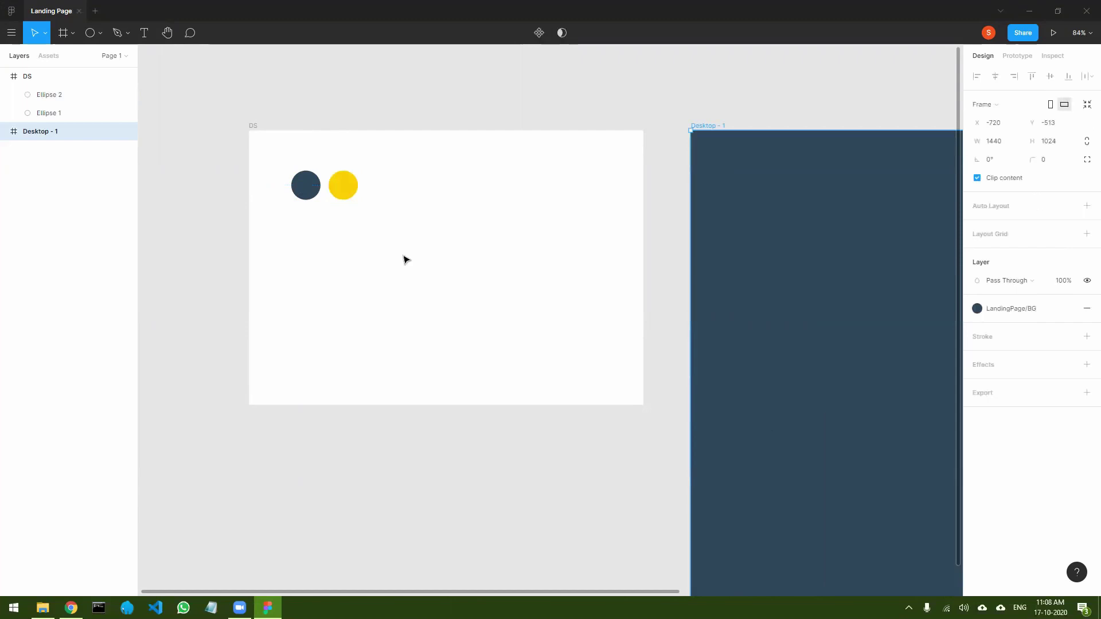
- Create a color style named LandingPage/Primary from the yellow circle's fill
left_click(344, 193)
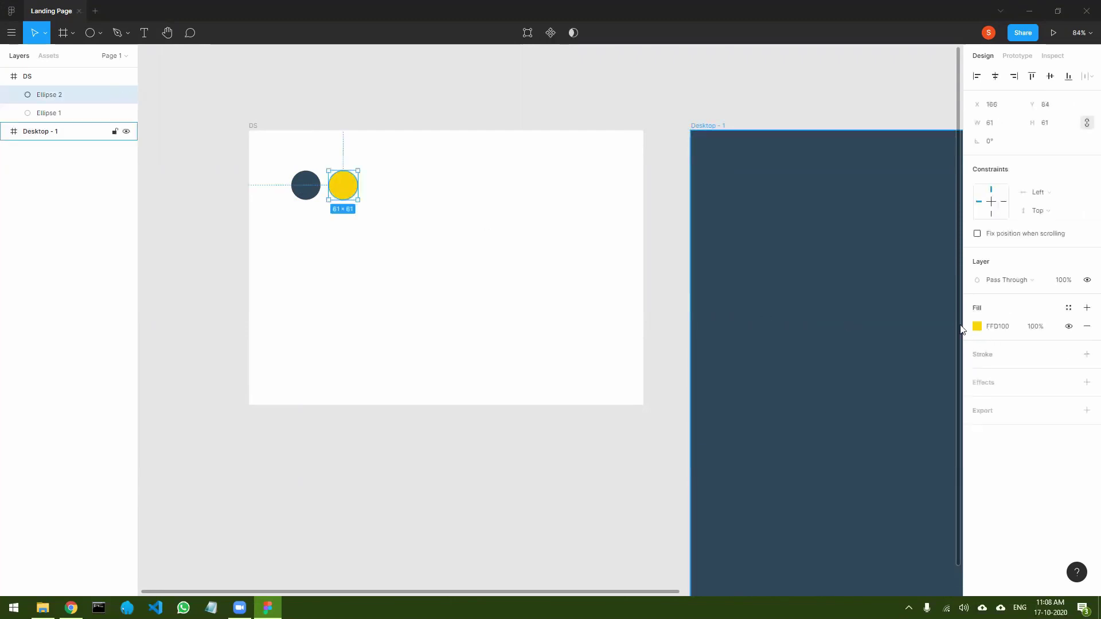
left_click(1070, 309)
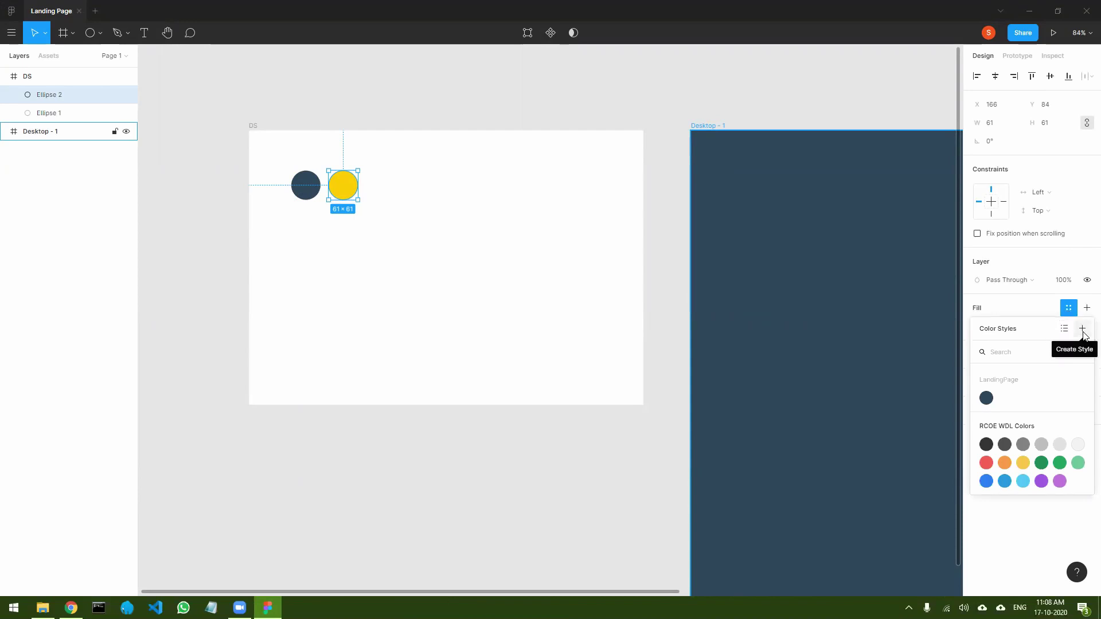
left_click(1082, 333)
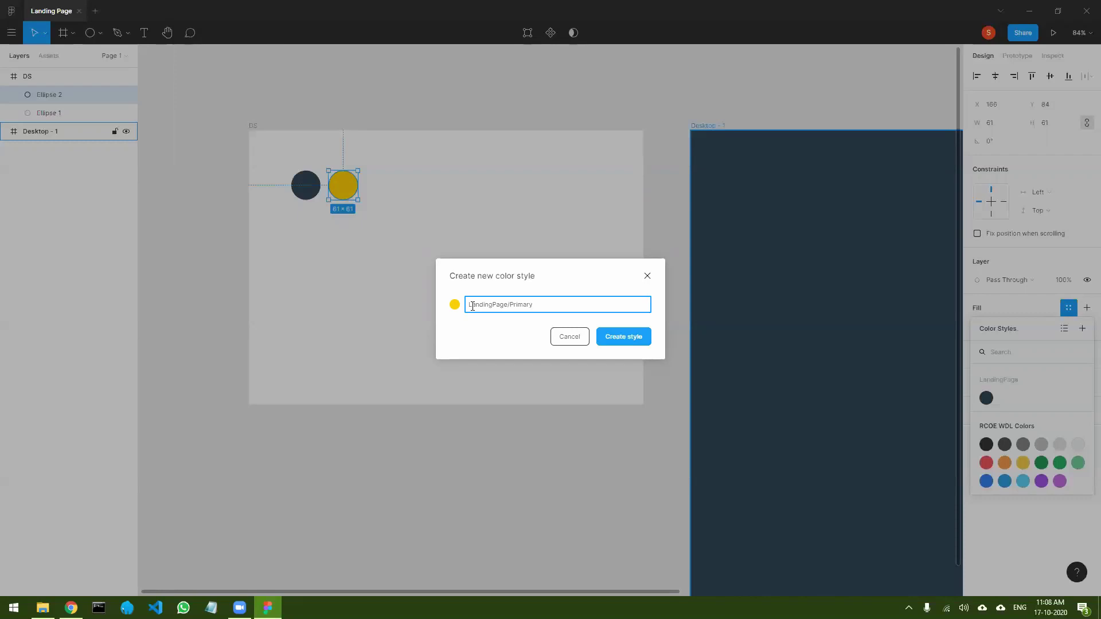
left_click(622, 335)
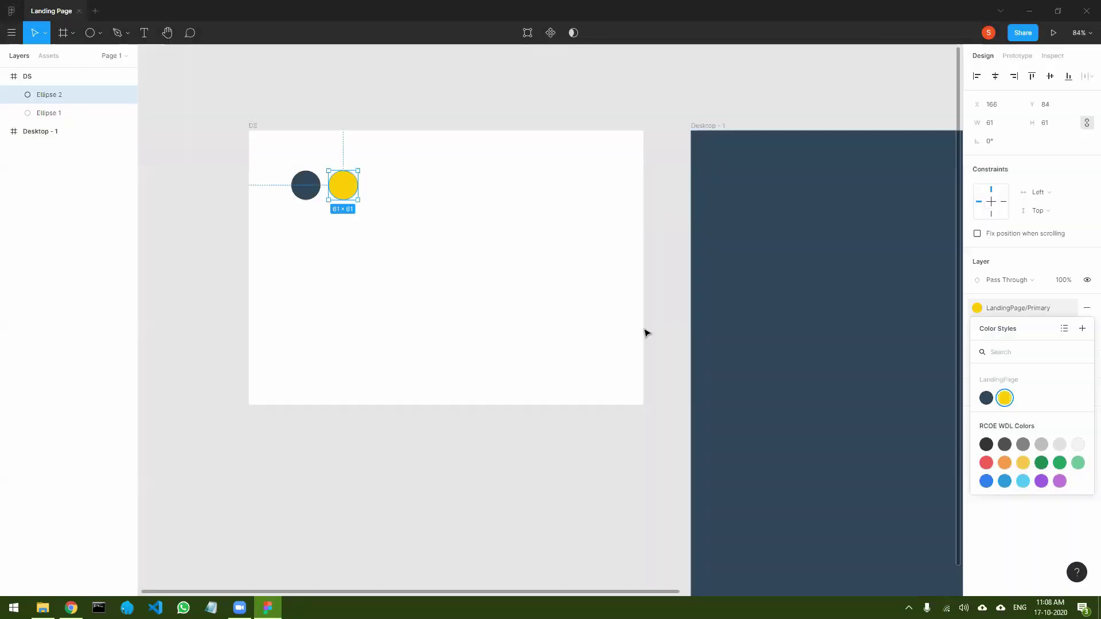
left_click(579, 310)
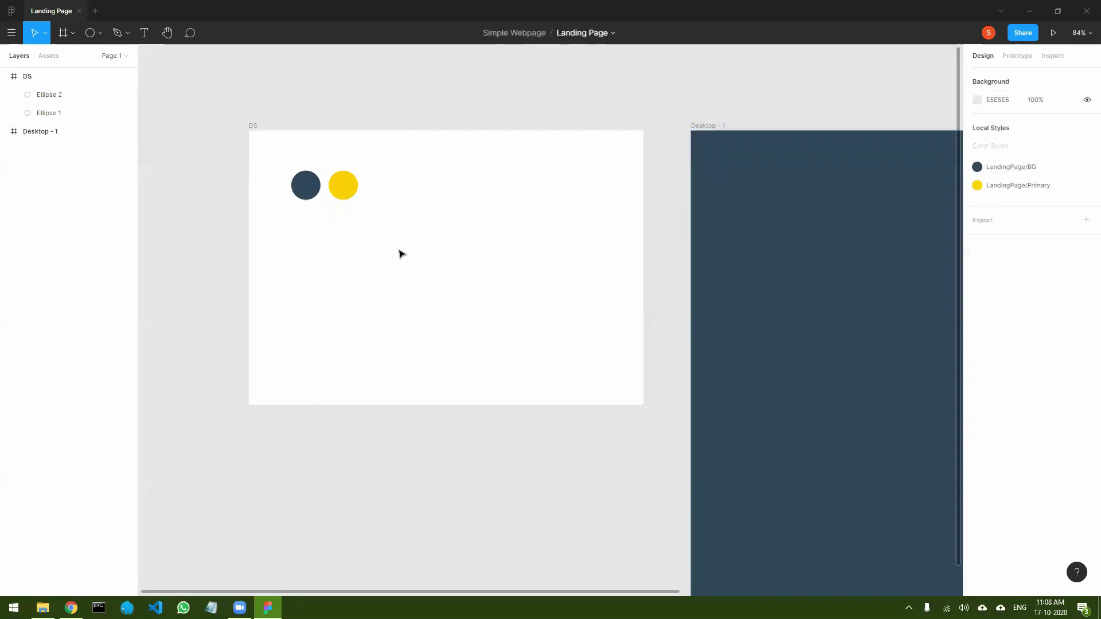
left_click(347, 195)
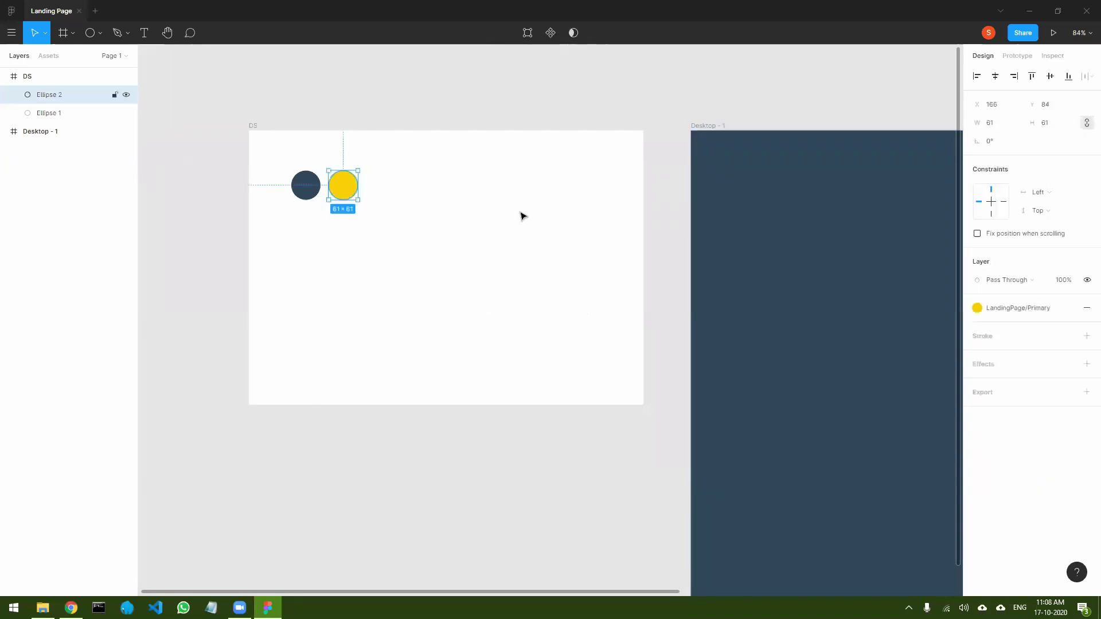
- Add a text layer reading "Hello" in the upper-left area of the Desktop - 1 frame
left_click(664, 252)
left_click_drag(665, 253, 247, 215)
left_click(150, 35)
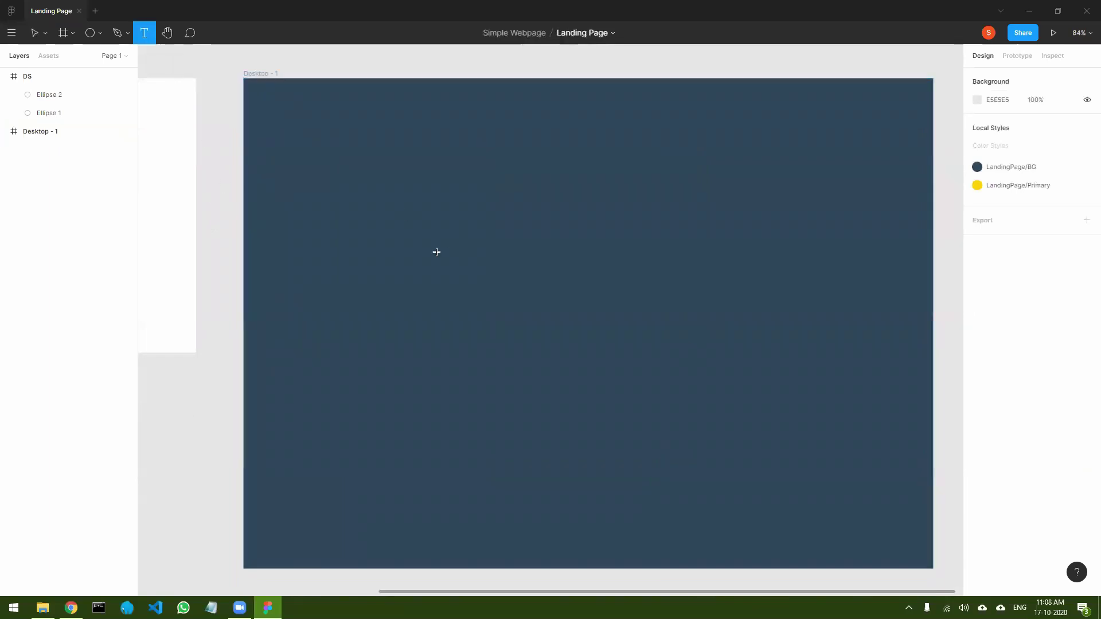
left_click(402, 248)
type("Hello")
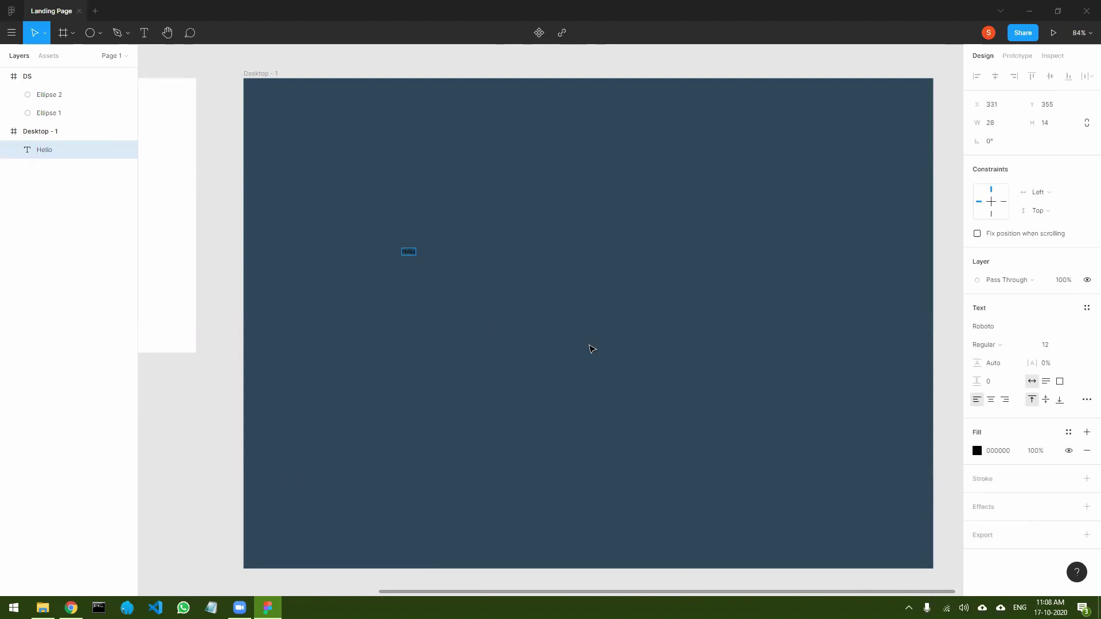
- Set the font size of the Hello text to 36
key("ctrl+a")
left_click(1042, 349)
key("Up")
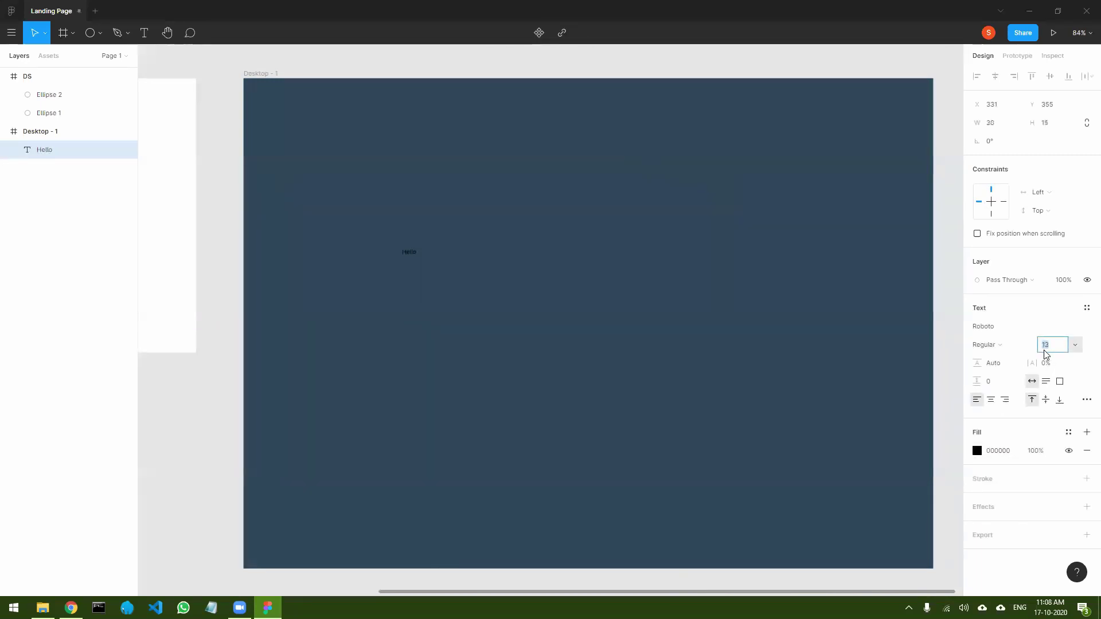
type("36")
key("Return")
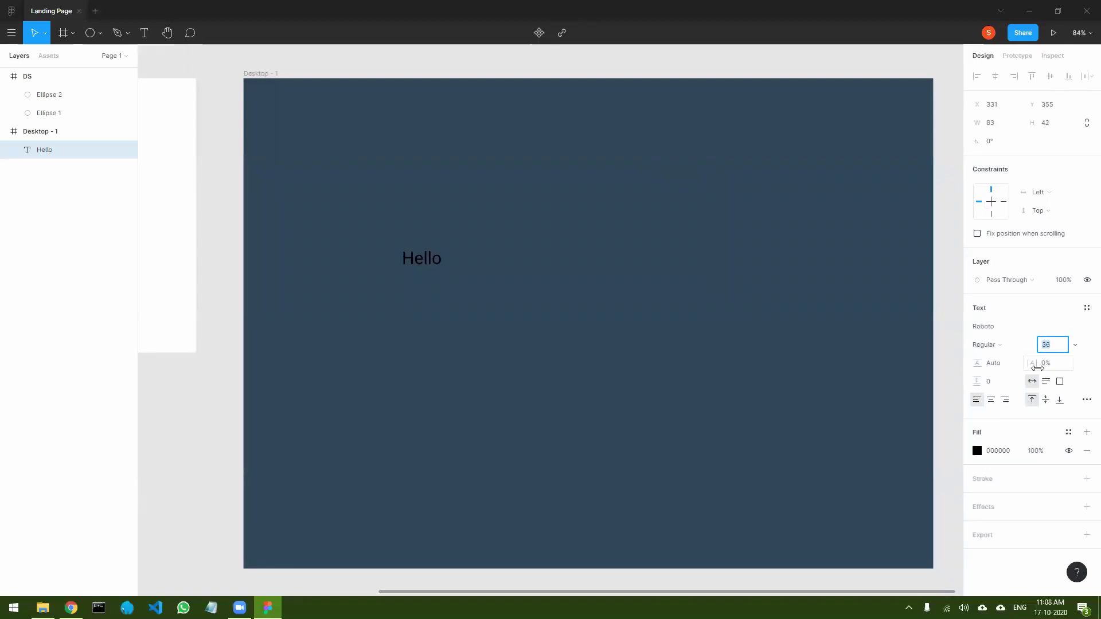
- Apply the LandingPage/Primary color style as the fill of the Hello text
left_click(977, 451)
left_click(977, 451)
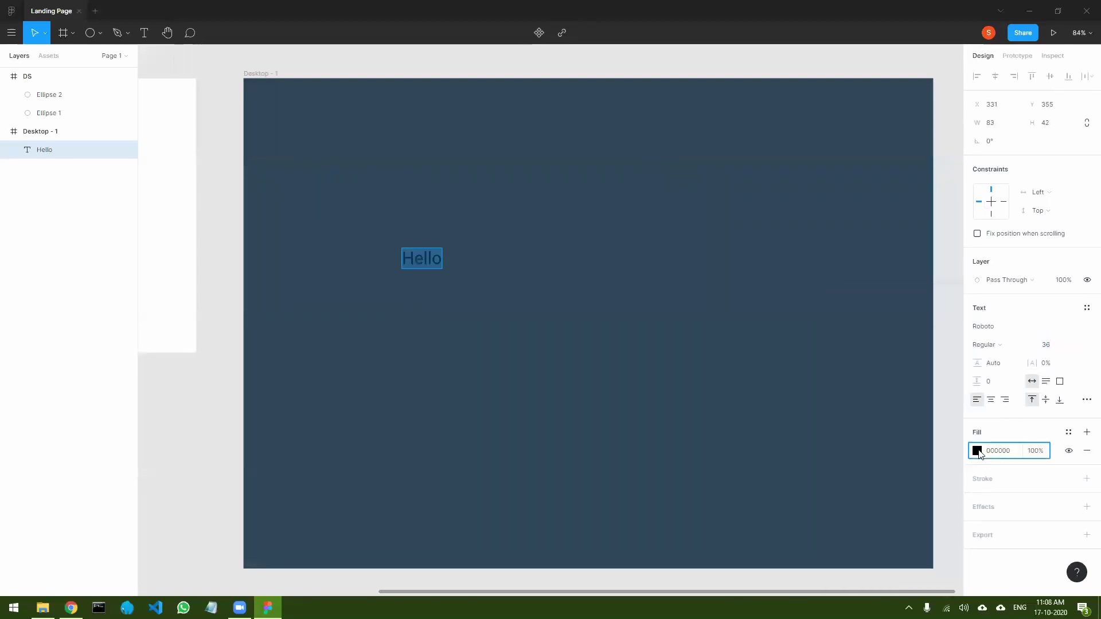
left_click(1068, 432)
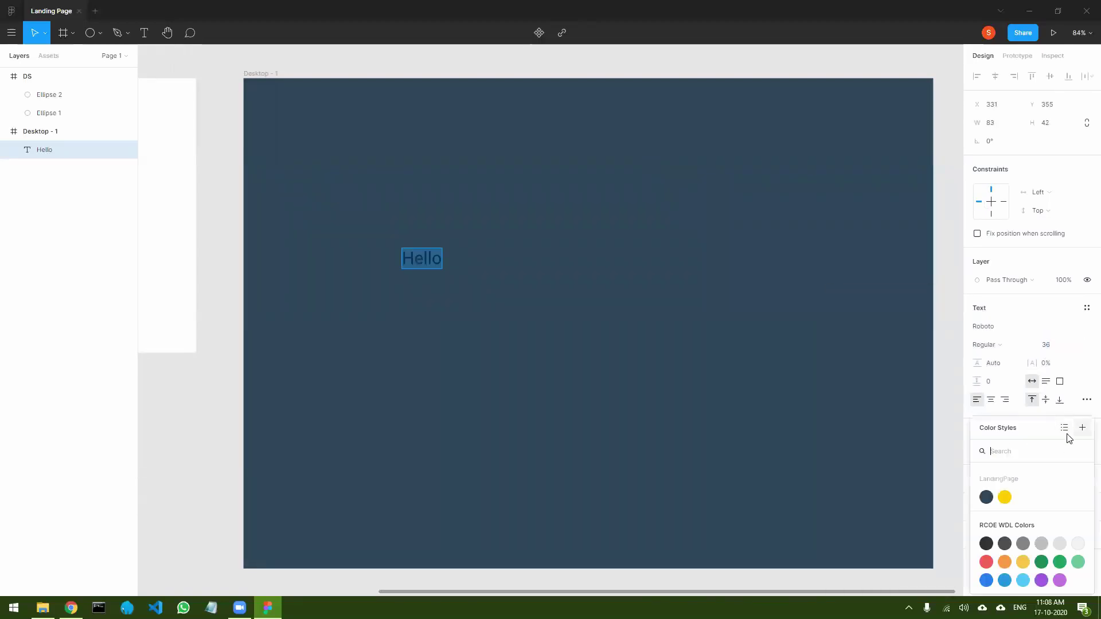
left_click(1005, 499)
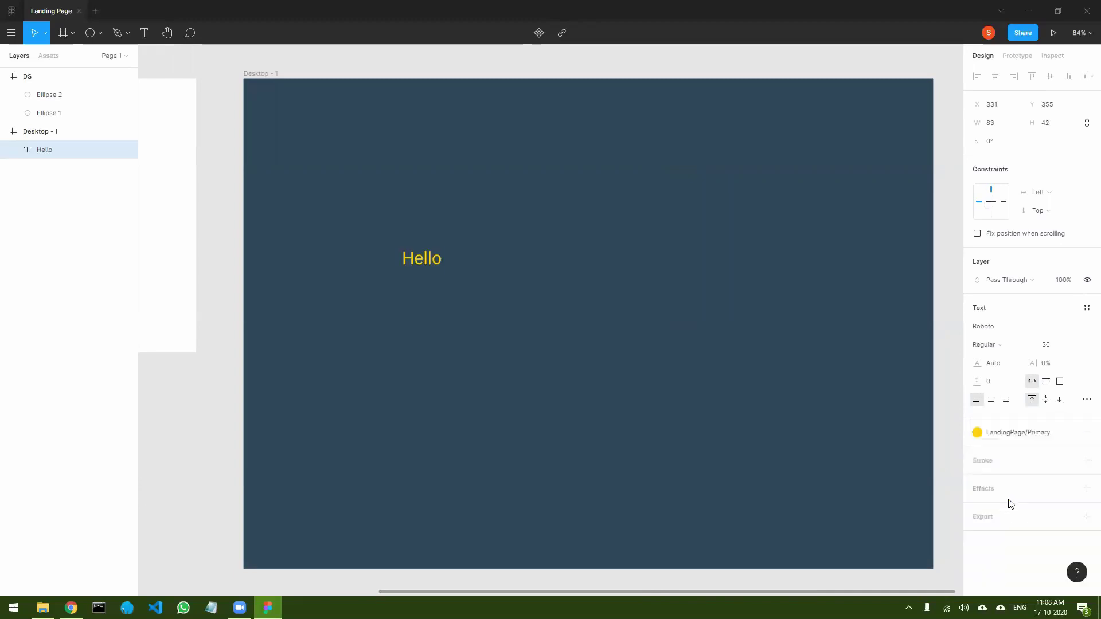
left_click(671, 368)
left_click_drag(199, 415, 175, 408)
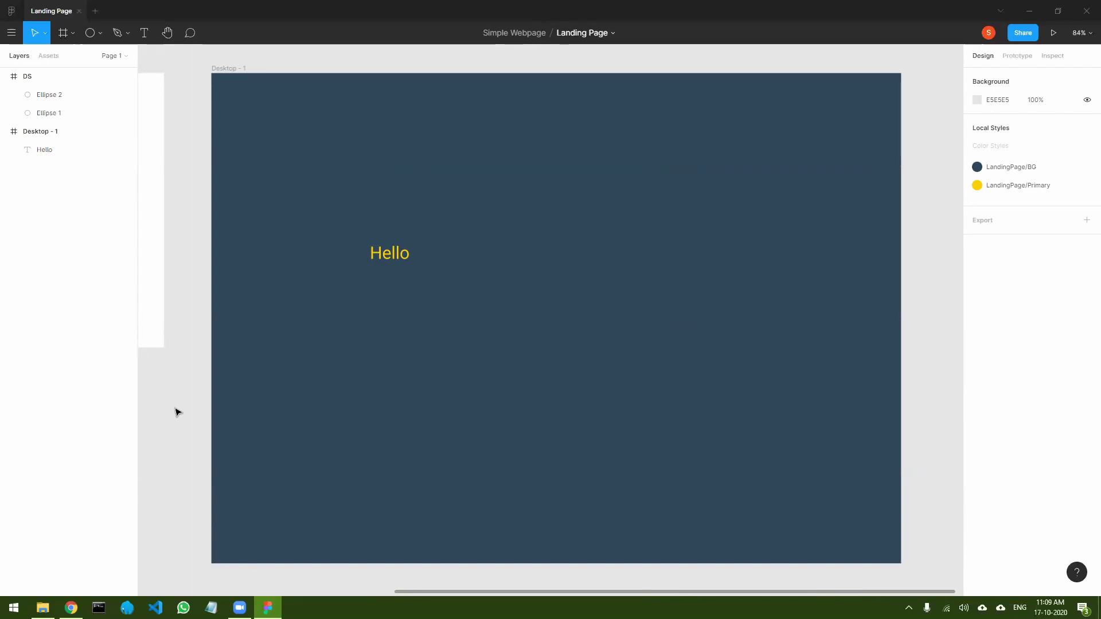
- Duplicate the yellow circle in the DS frame, placing the copy beside it at about X 244, Y 84
left_click(390, 262)
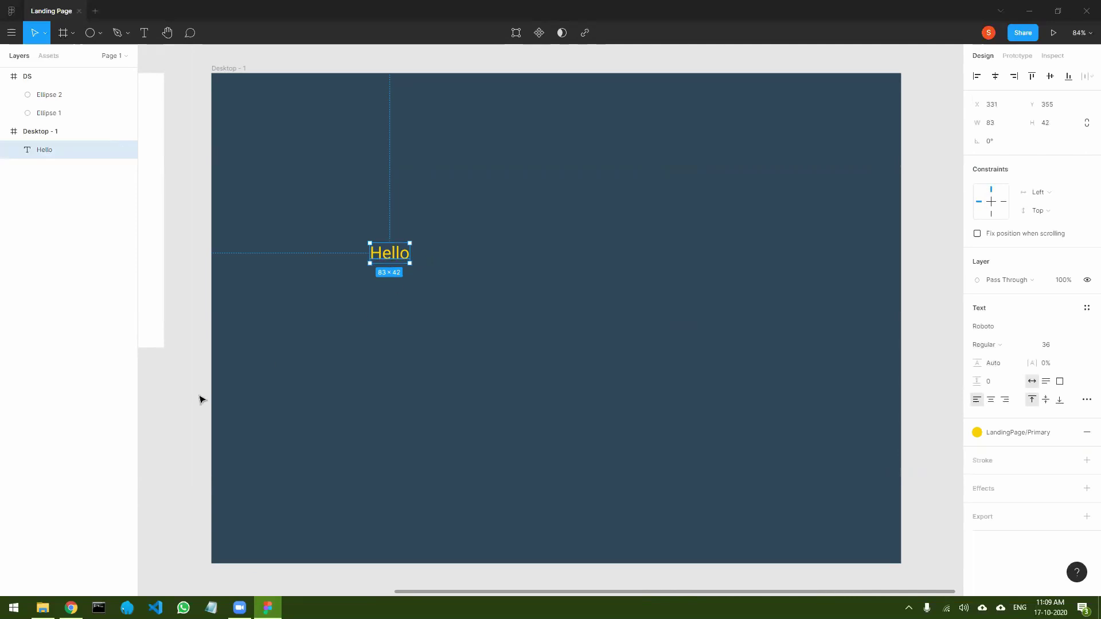
left_click_drag(184, 405, 595, 411)
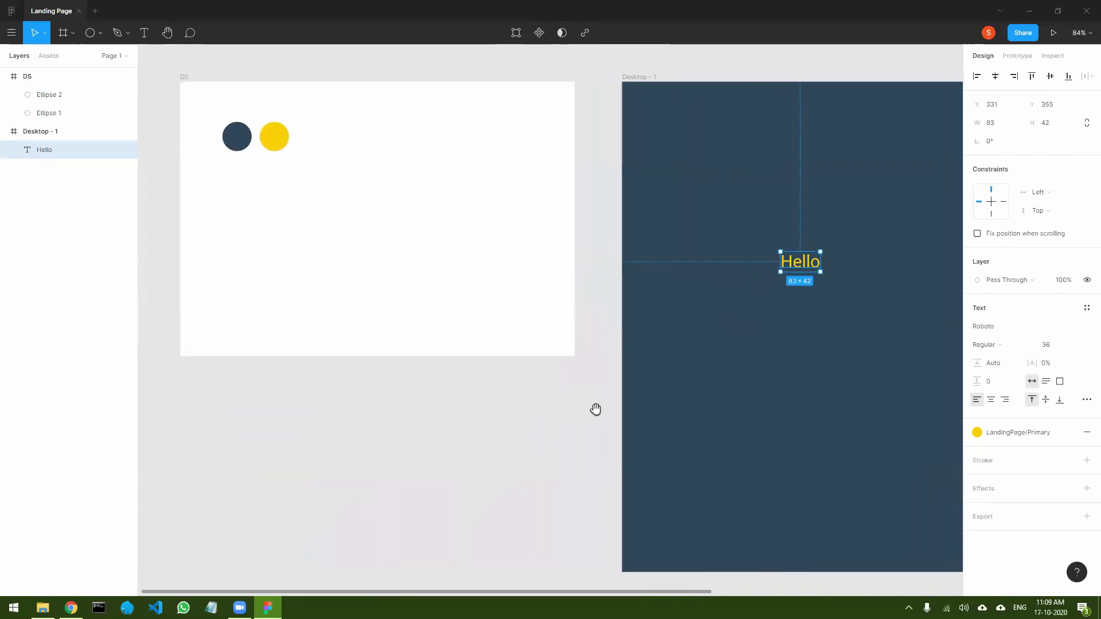
left_click(283, 136)
left_click_drag(280, 137, 320, 140)
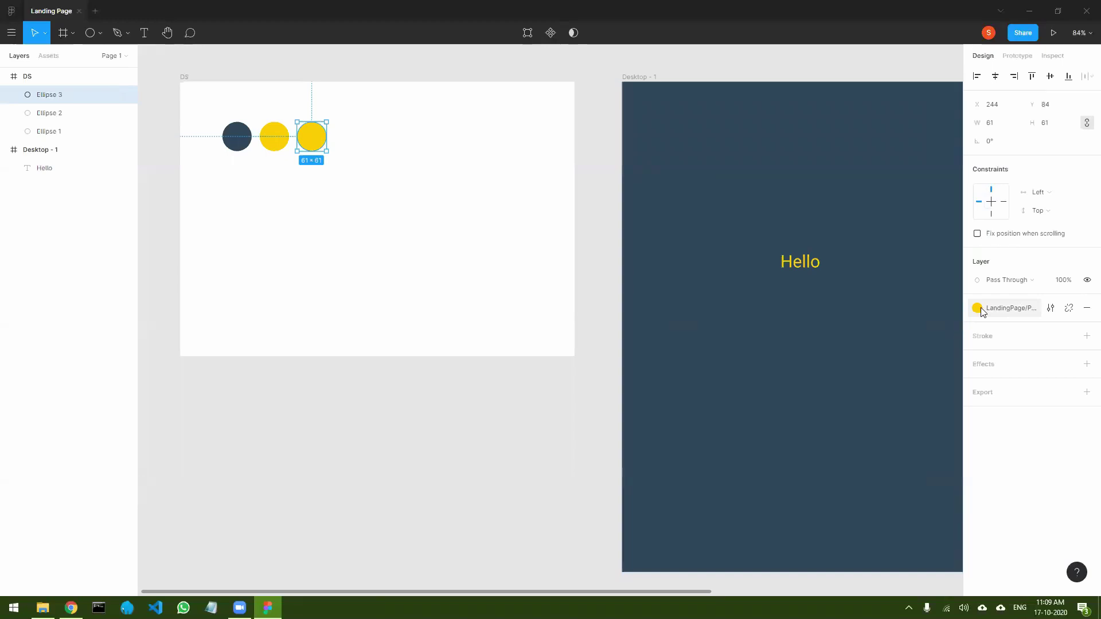
- Detach the third circle's color style, set its fill to white FFFFFF and add a 1 px black inside stroke
left_click(1069, 308)
left_click(977, 326)
mouse_move(871, 338)
left_mouse_down()
mouse_move(794, 315)
mouse_move(794, 325)
mouse_move(782, 306)
left_mouse_up()
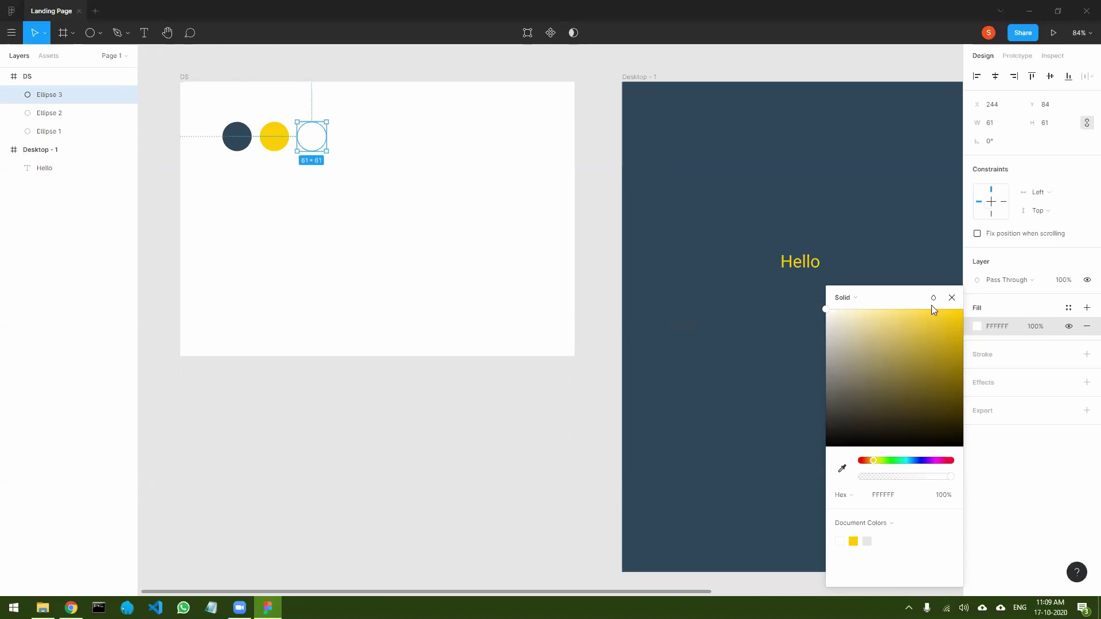
left_click(953, 298)
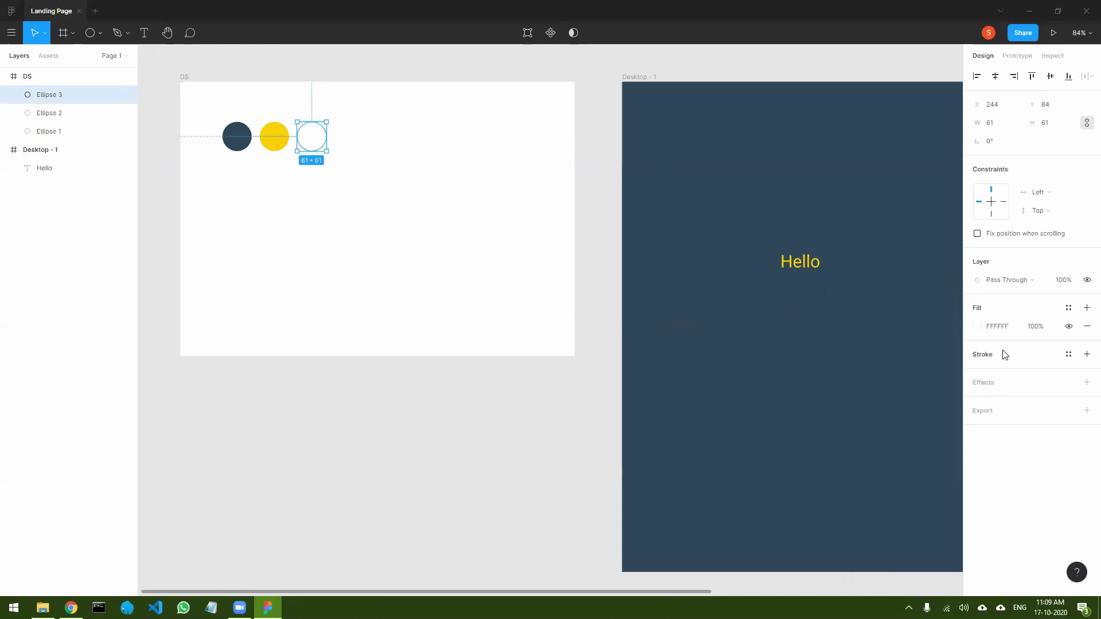
left_click(1085, 355)
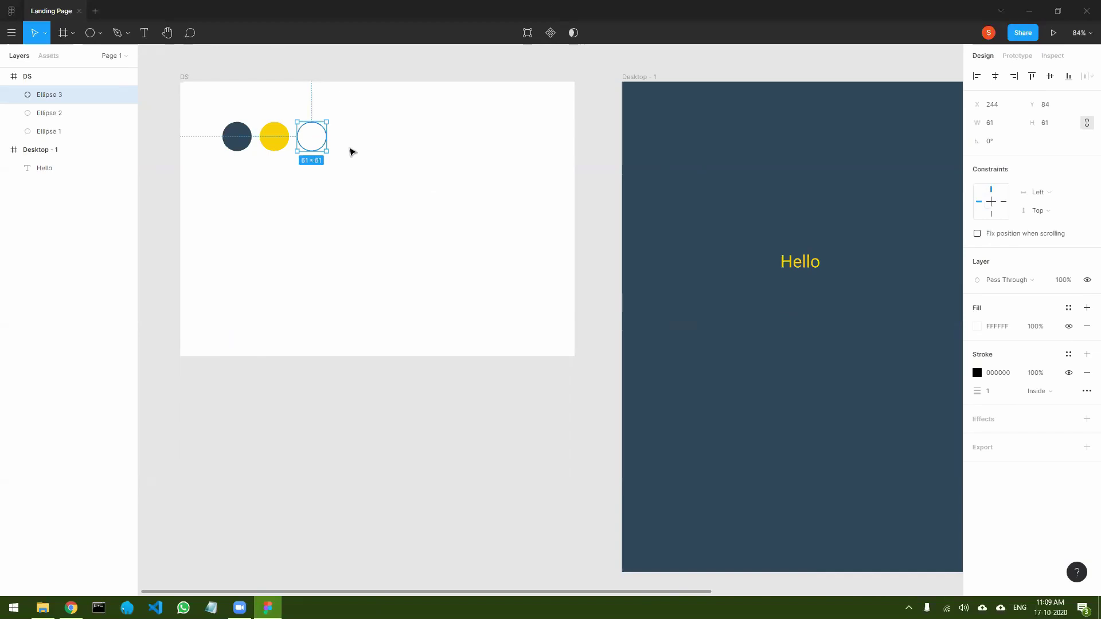
left_click(390, 185)
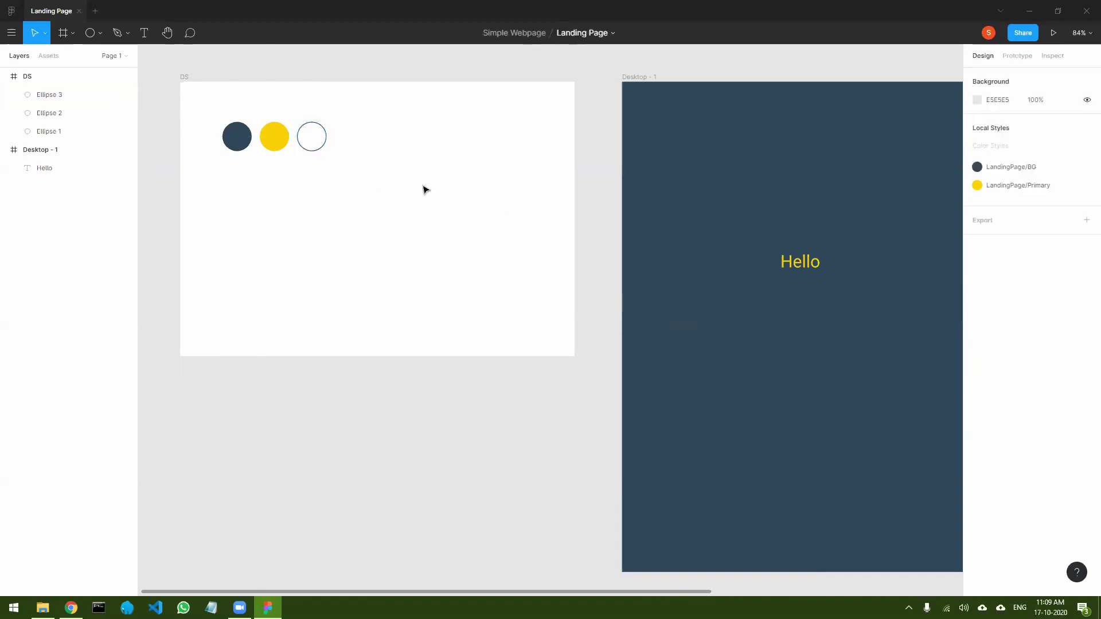
- Create a color style named LandingPage/Primary1 from the third circle's white fill
left_click(316, 141)
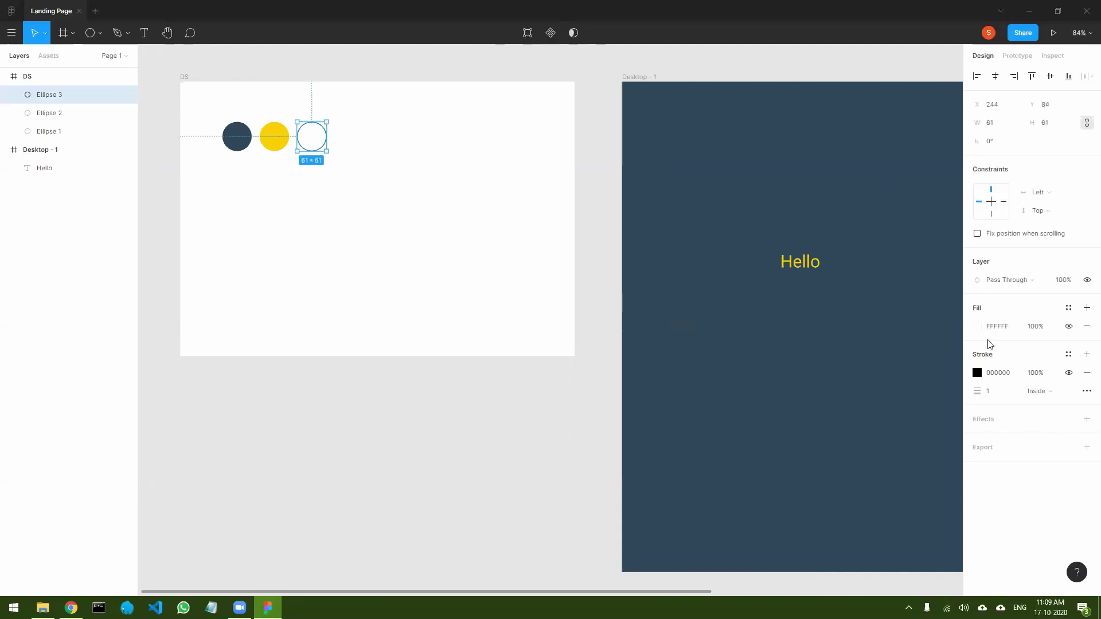
left_click(1070, 309)
left_click(1082, 329)
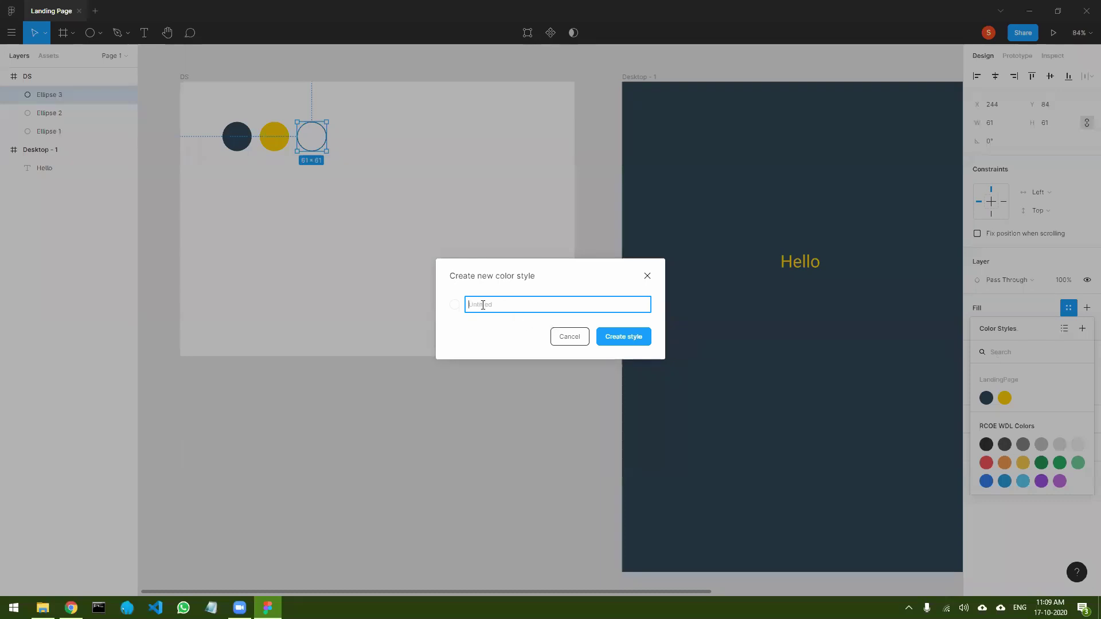
type("4")
type("y")
left_click(619, 335)
left_click(590, 295)
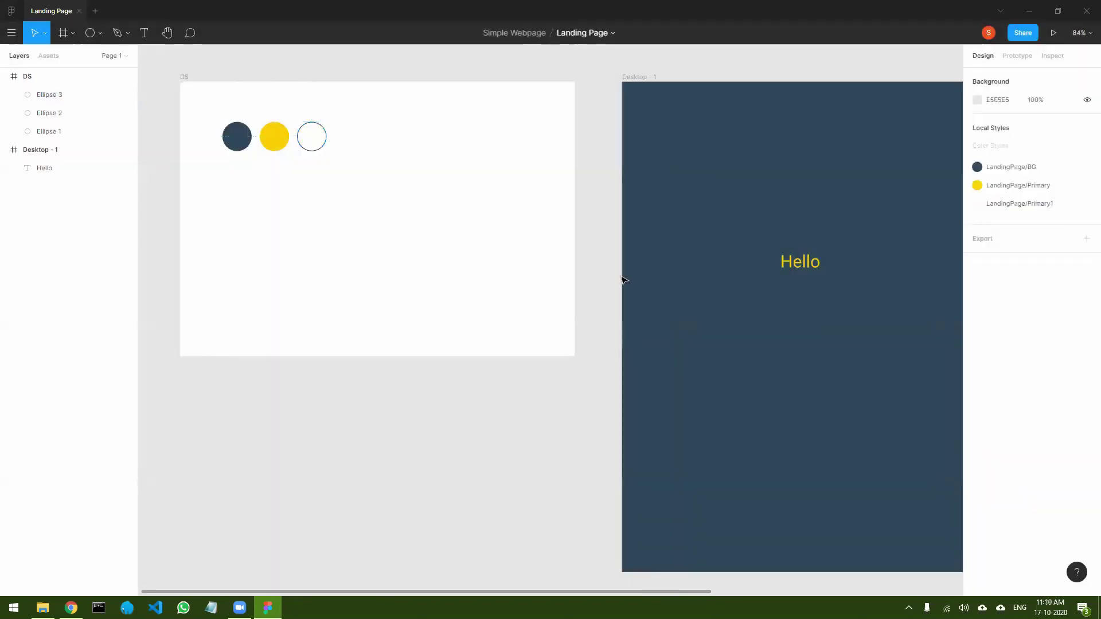
- Change the Hello text's fill to the LandingPage/Primary1 color style
left_click(787, 267)
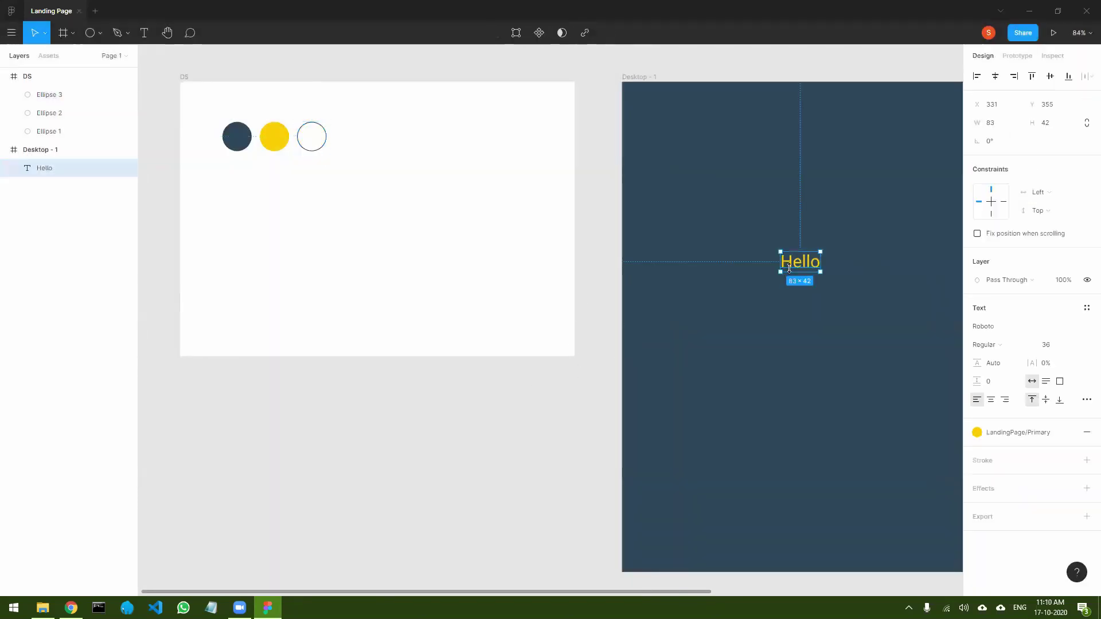
left_click(1016, 436)
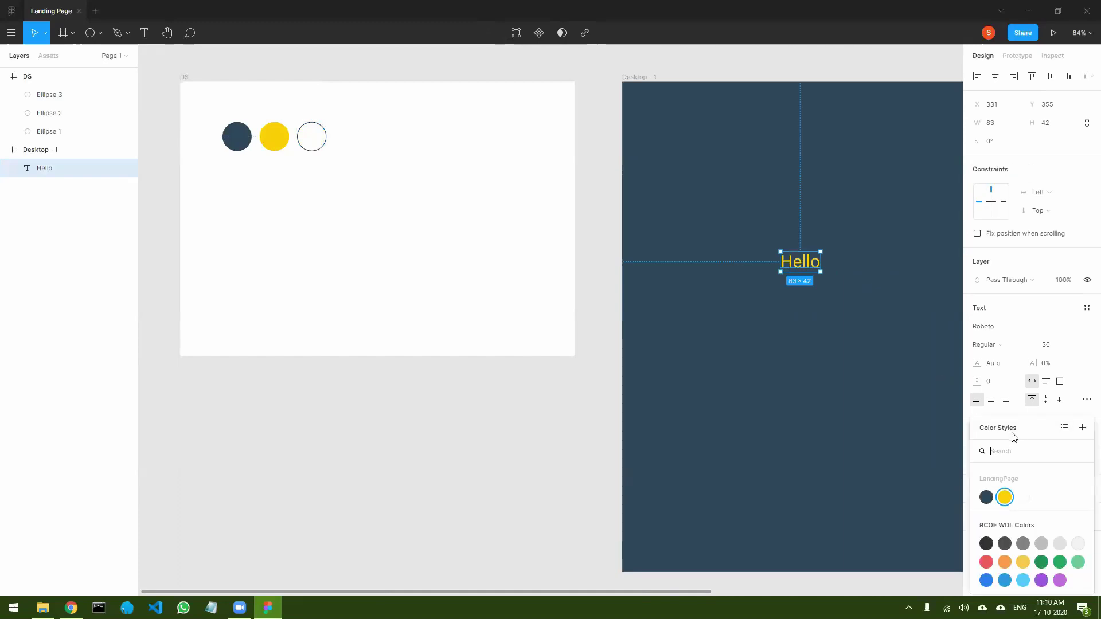
left_click(1024, 499)
left_click(932, 371)
- Move the Hello text near the top-left corner of the Desktop - 1 frame, to about X 161, Y 29
left_click_drag(944, 364, 491, 300)
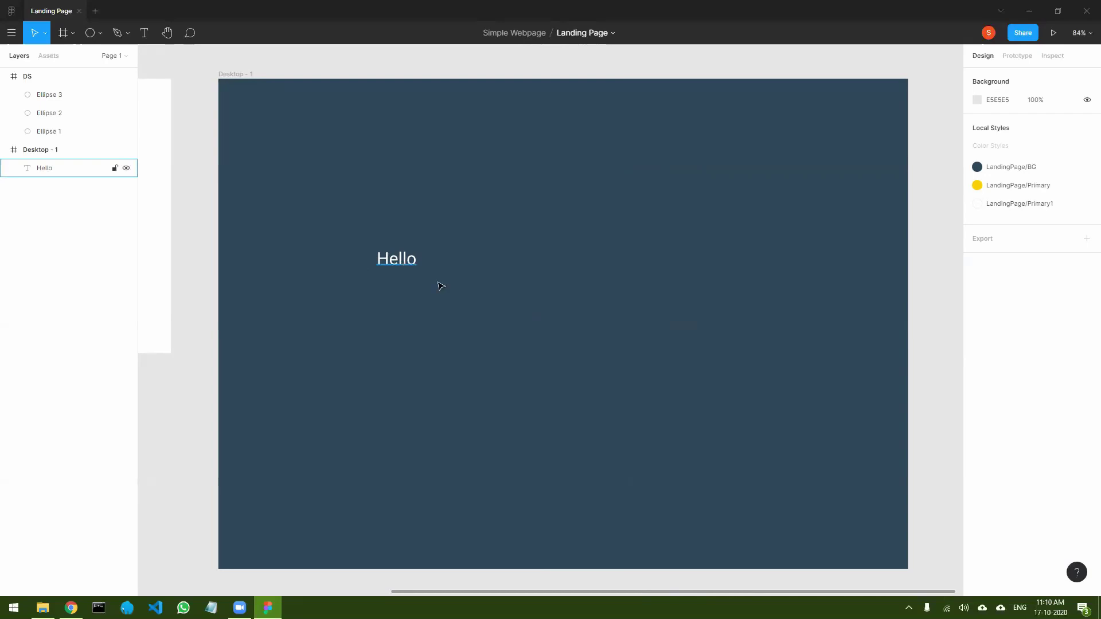
left_click(398, 263)
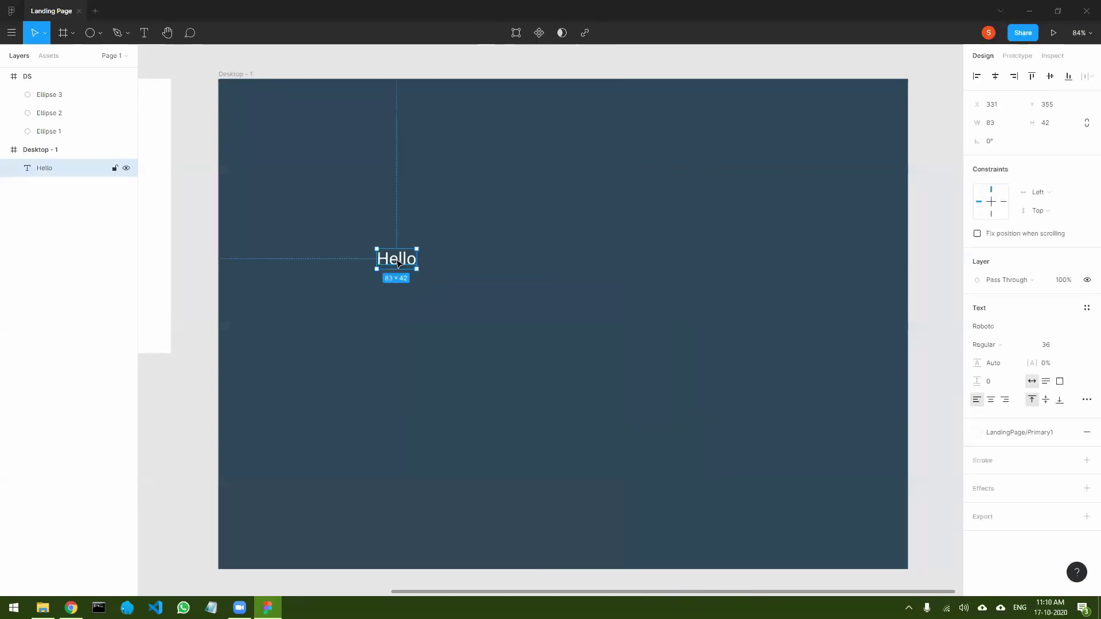
left_click_drag(404, 262, 323, 107)
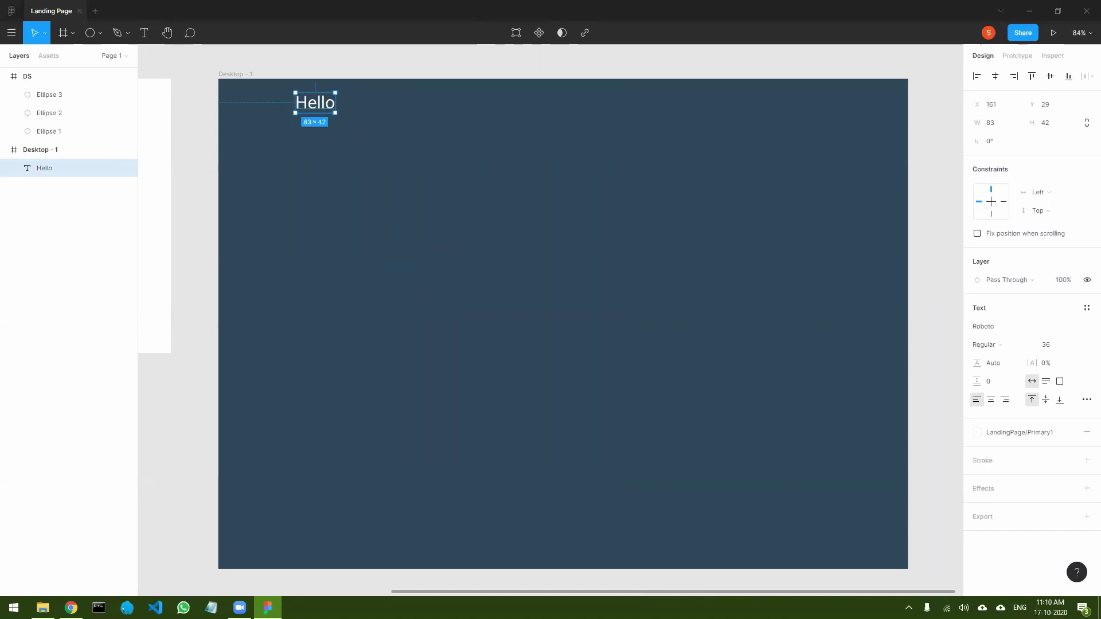
- Switch to the ColorSpace page in the browser and copy the dark color #402E32 from the Highlight Palette
left_click(71, 608)
scroll(505, 381, "down", 4)
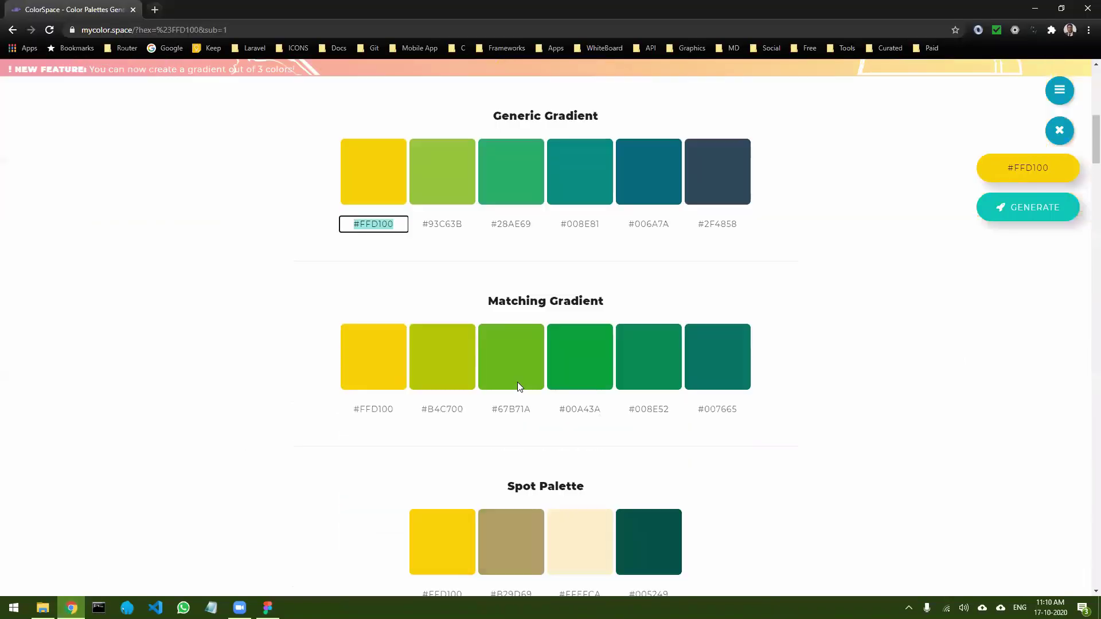
scroll(518, 382, "down", 5)
scroll(525, 375, "up", 2)
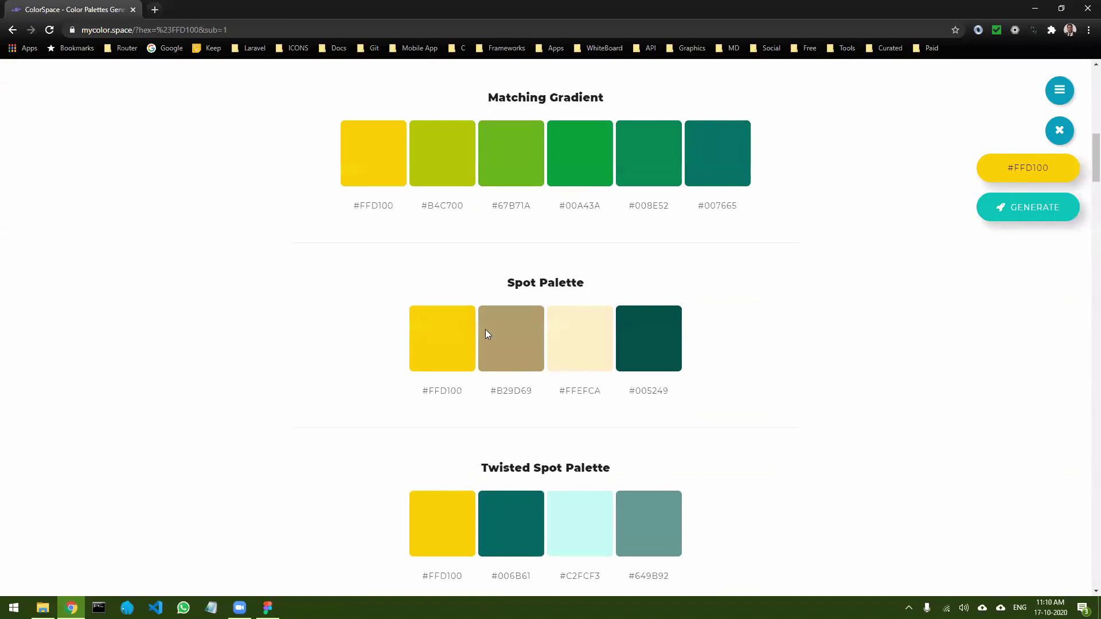
scroll(644, 411, "down", 15)
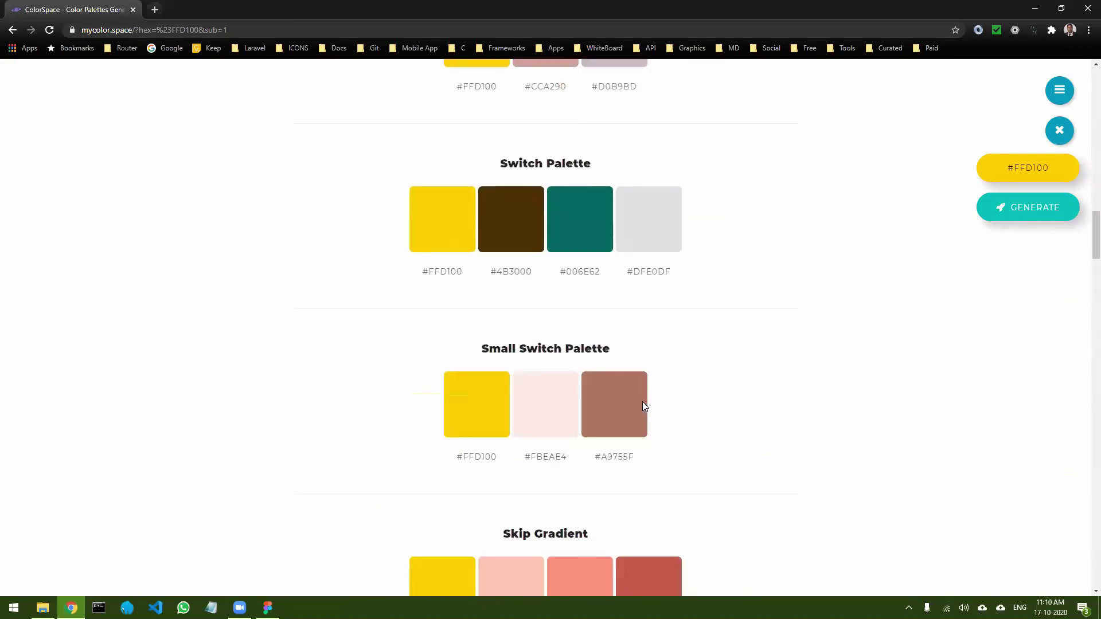
scroll(643, 406, "down", 8)
scroll(643, 406, "down", 10)
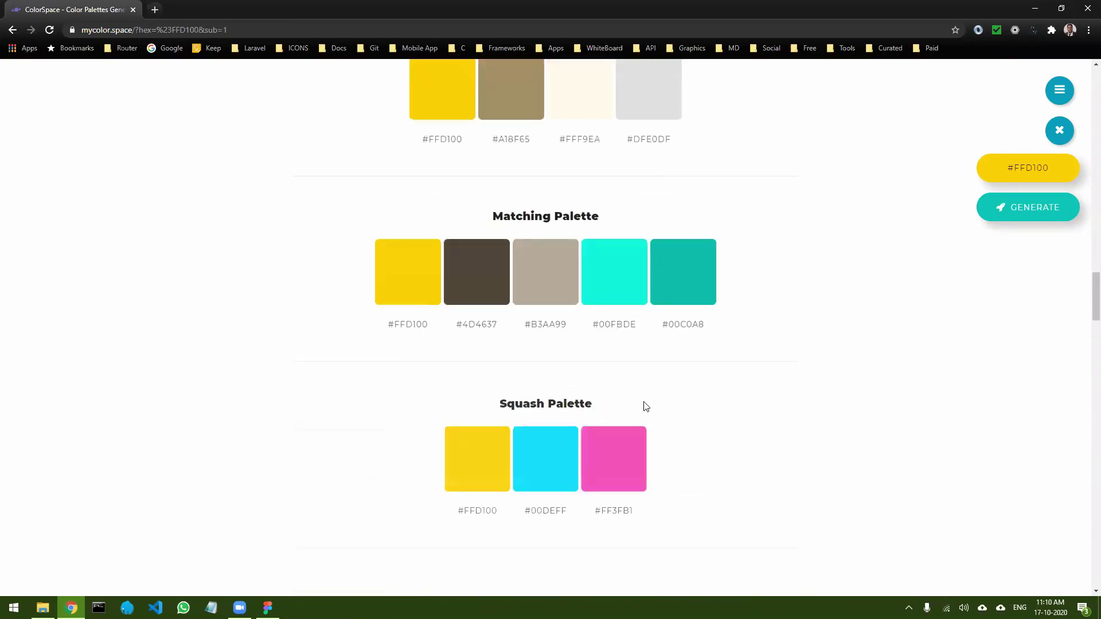
scroll(644, 401, "down", 10)
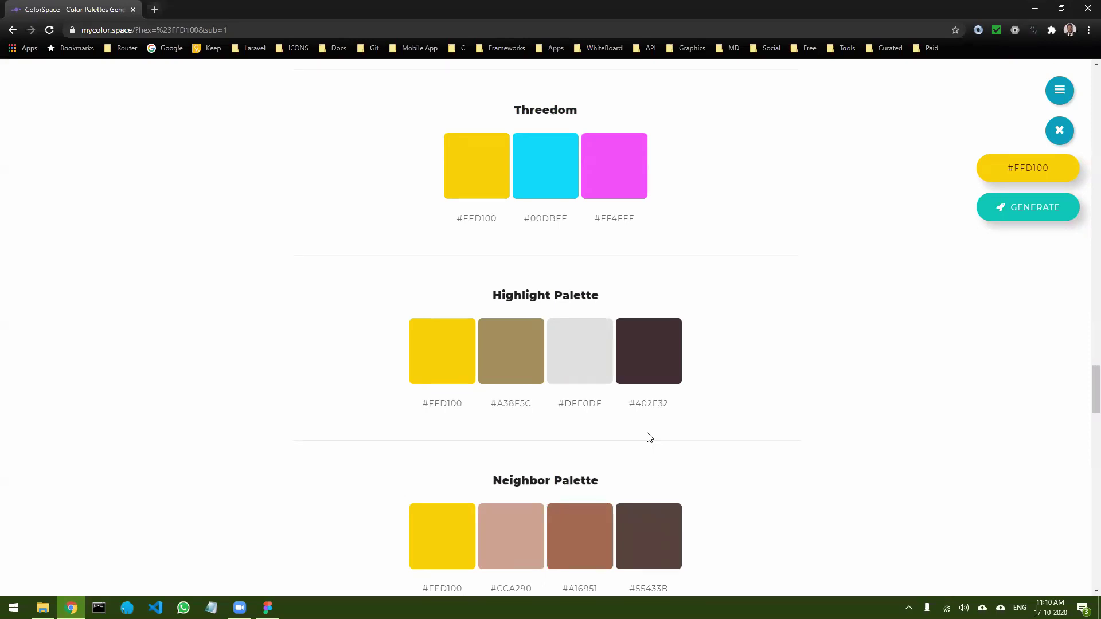
left_click(651, 402)
key("ctrl+c")
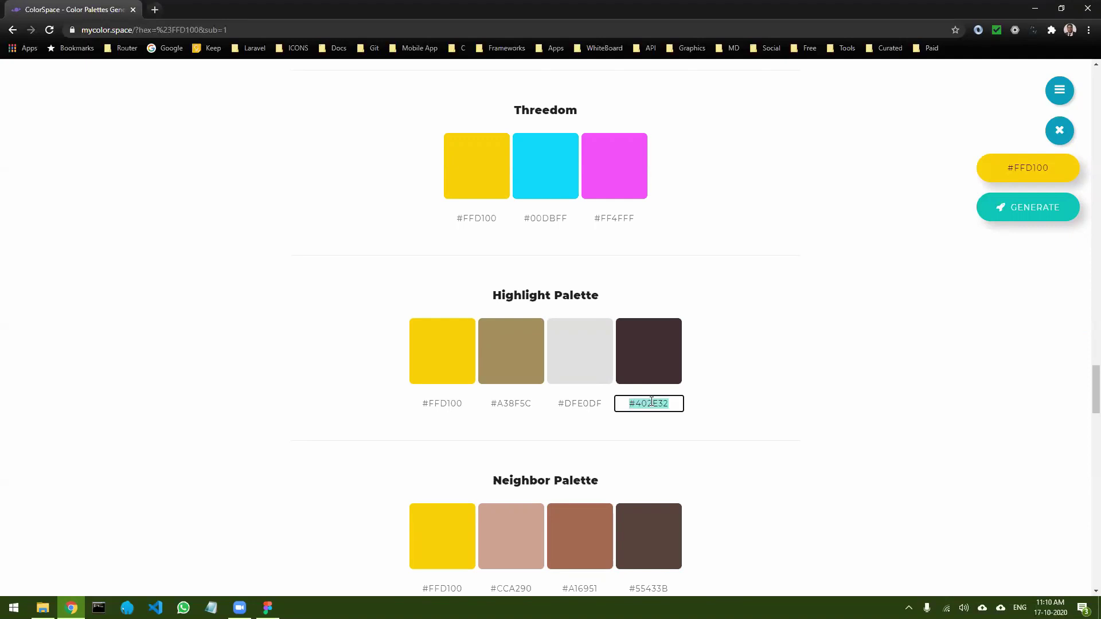
- Switch to Figma and change the LandingPage/BG color style of the first DS circle to 402E32
key("alt+Tab")
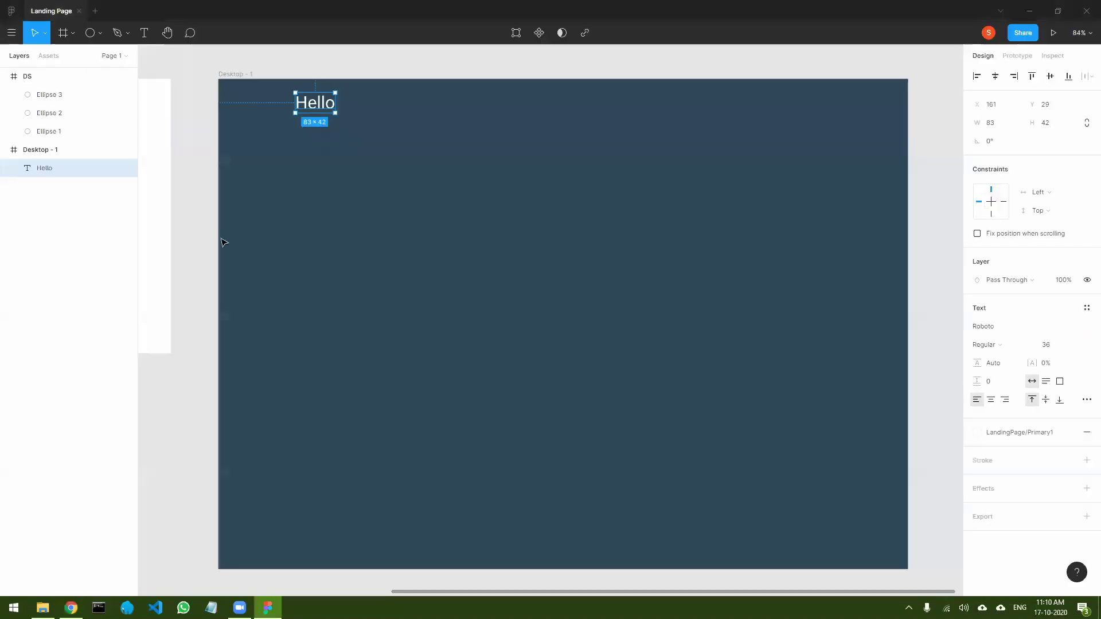
left_click_drag(199, 278, 664, 295)
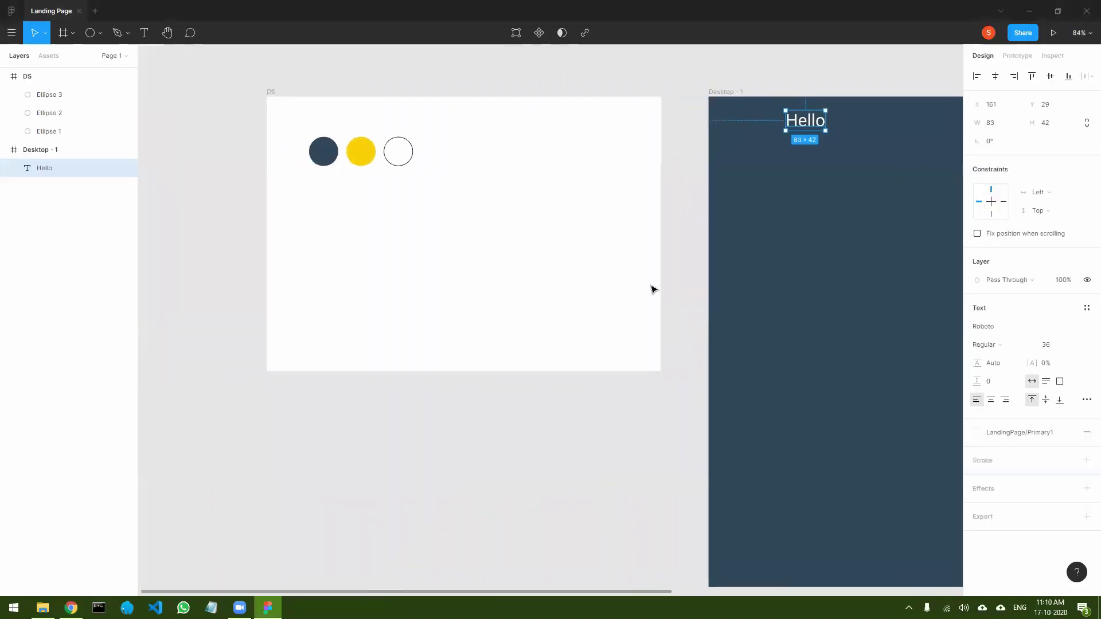
left_click(322, 152)
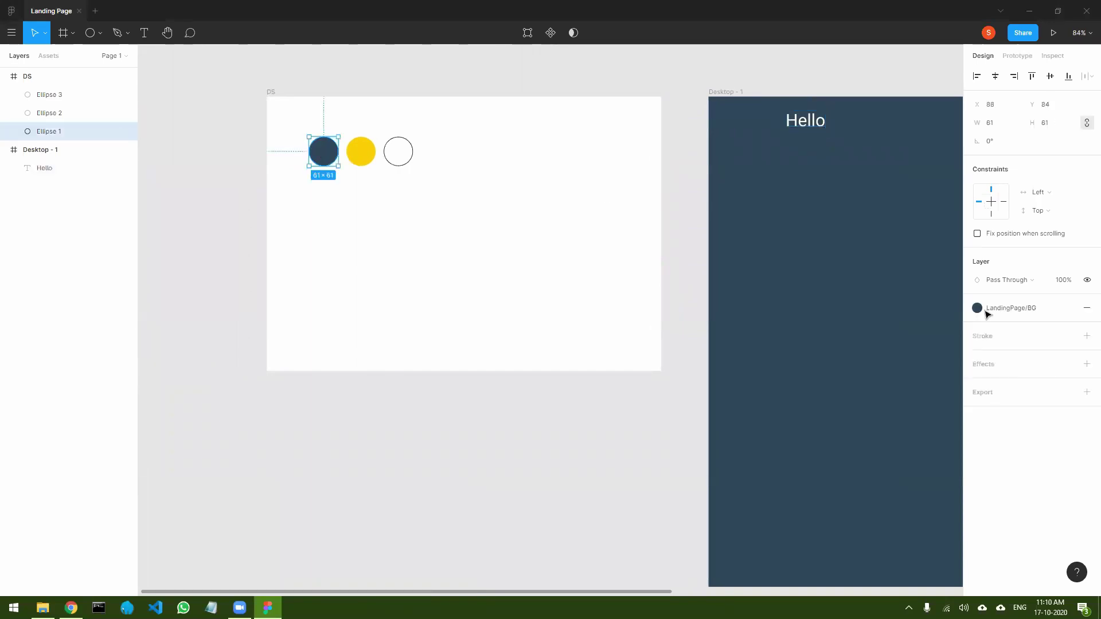
left_click(1052, 309)
left_click(996, 212)
key("ctrl+v")
key("Return")
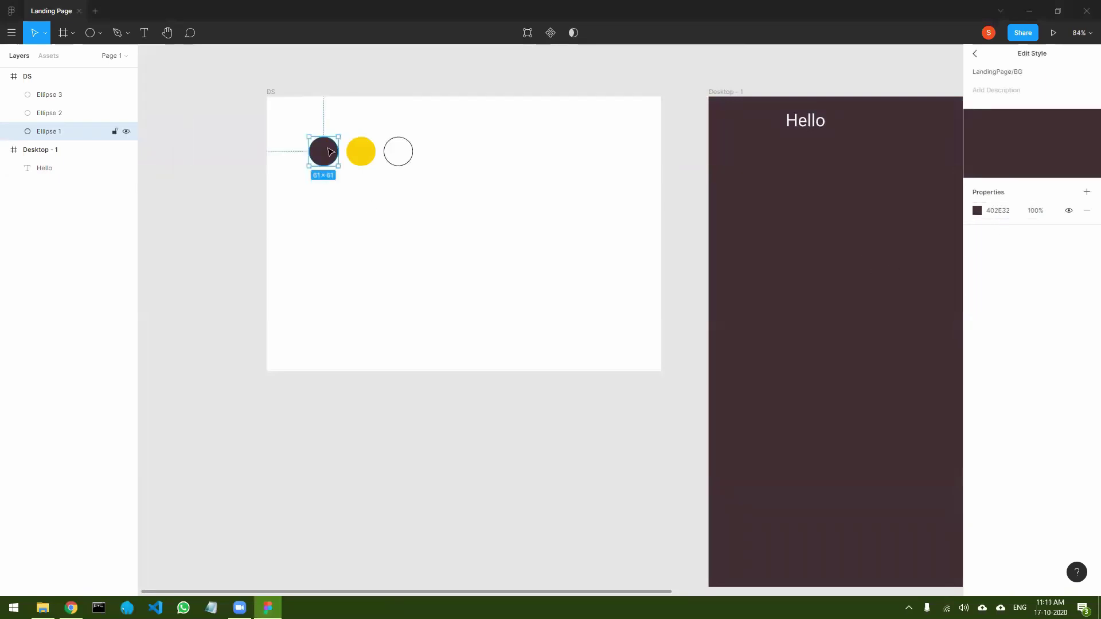
- Copy #DFE0DF from ColorSpace's Highlight Palette and set the second circle's LandingPage/Primary color style to it in Figma
left_click(365, 155)
key("alt+Tab")
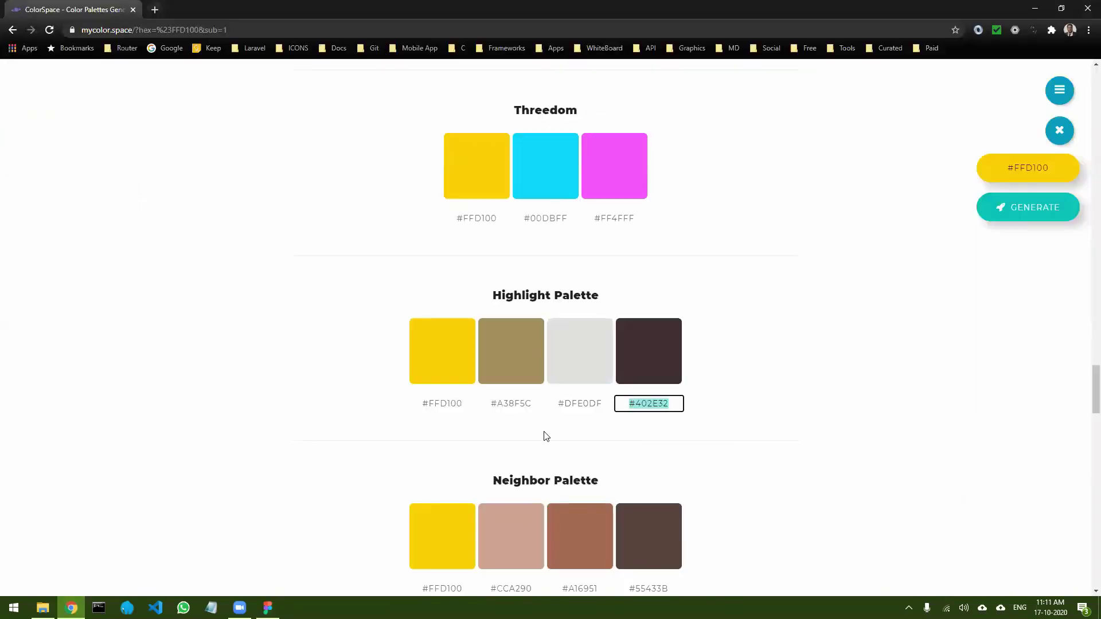
left_click(587, 404)
key("ctrl+c")
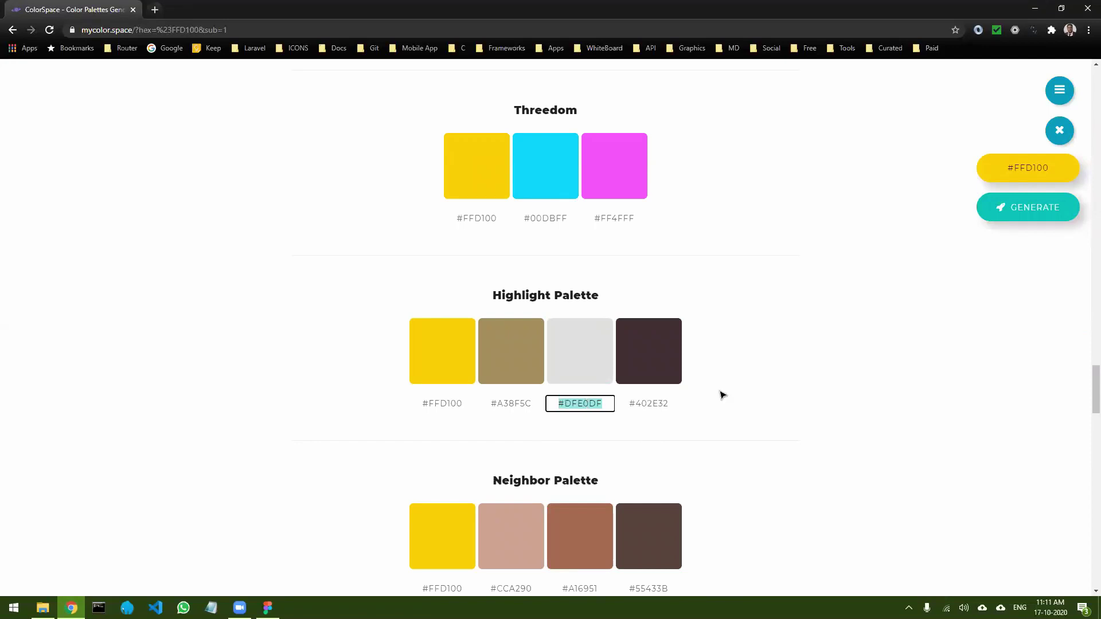
key("alt+Tab")
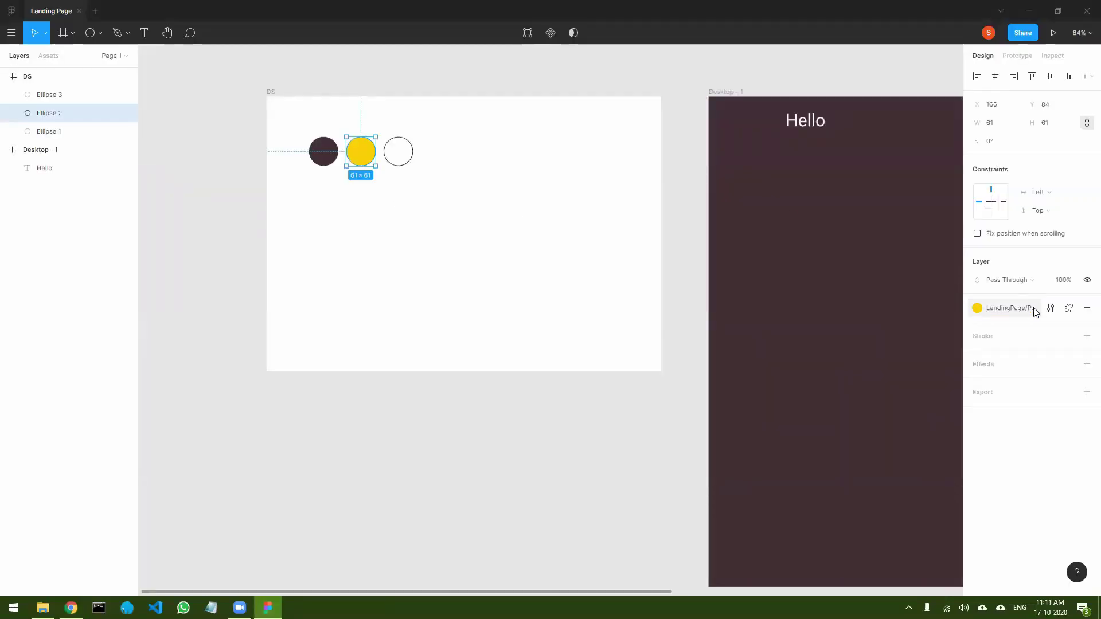
left_click(1051, 308)
left_click(996, 211)
key("ctrl+v")
key("Return")
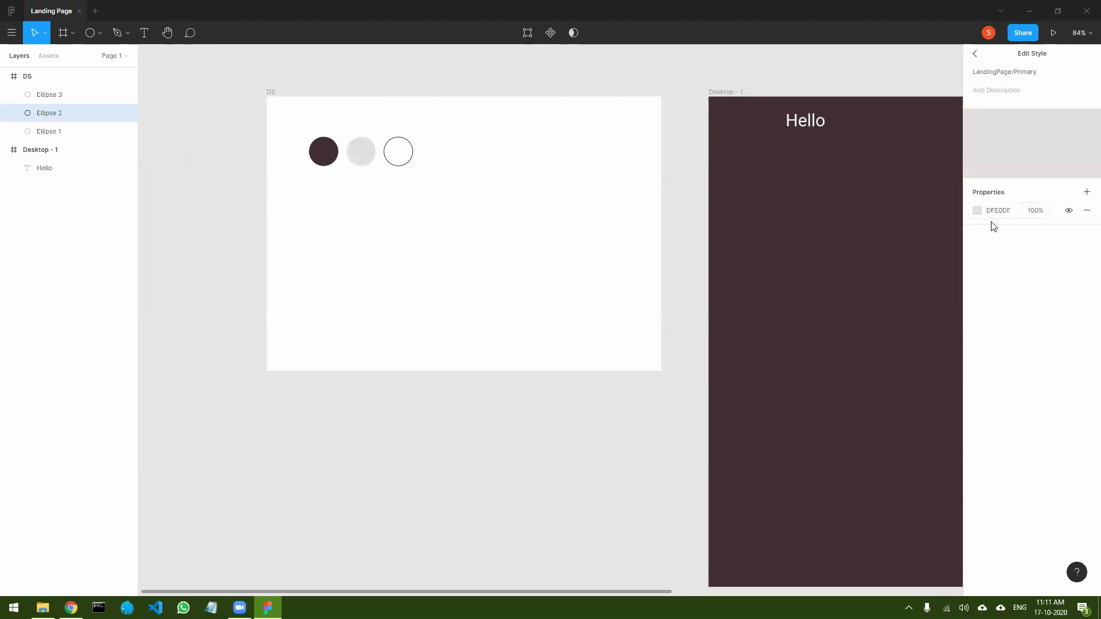
- Take #A38F5C from ColorSpace's Highlight Palette and set the third circle's LandingPage/Primary1 color style to it in Figma
left_click(409, 156)
key("alt+Tab")
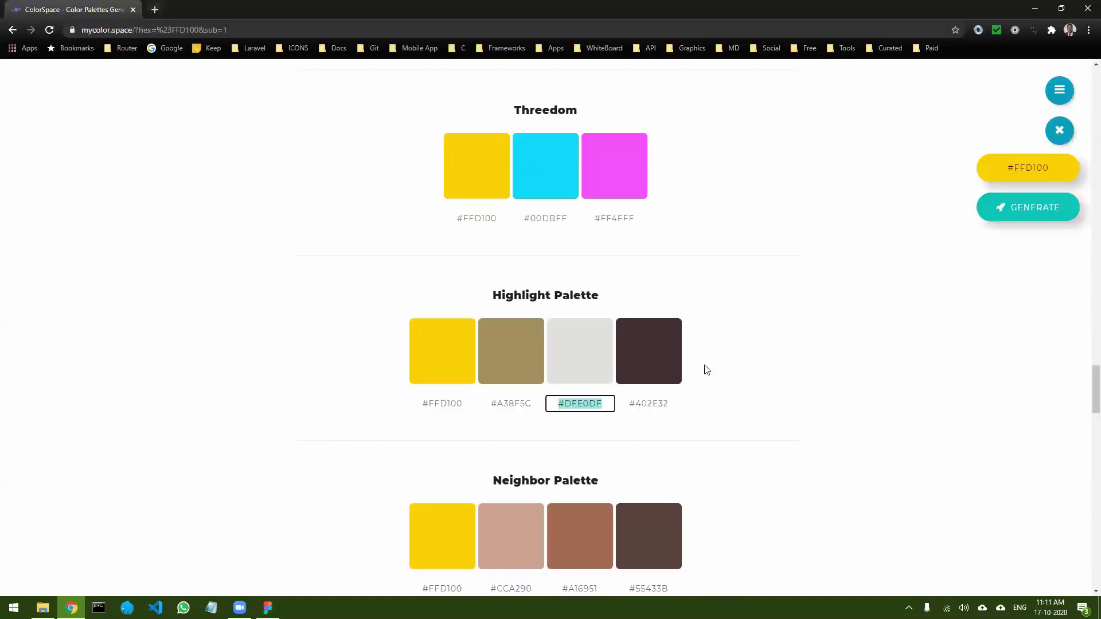
left_click(511, 403)
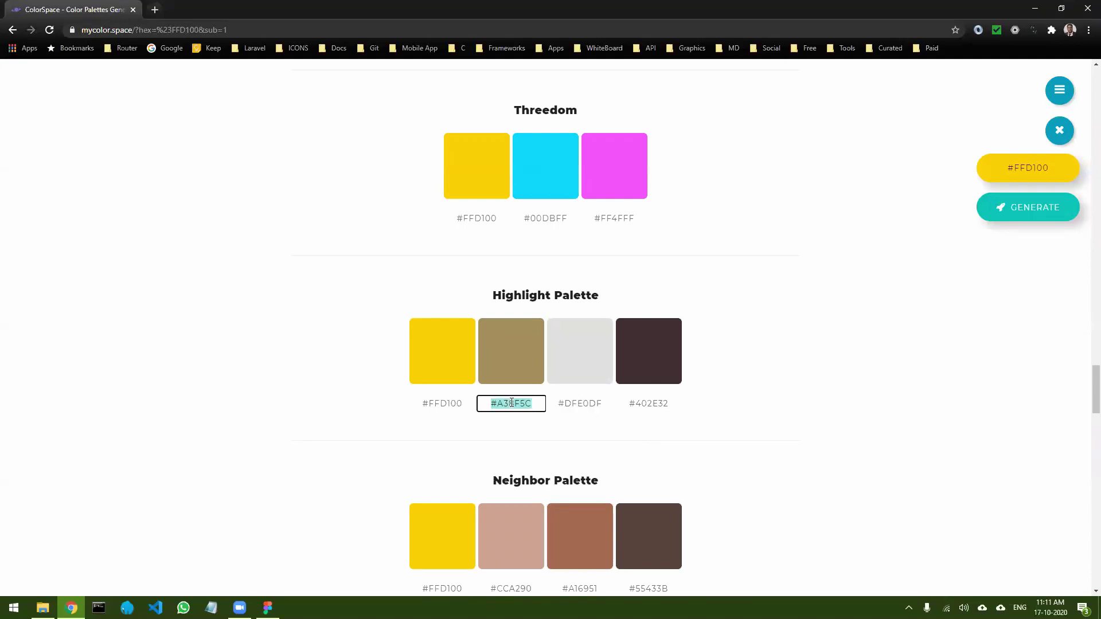
key("alt+Tab")
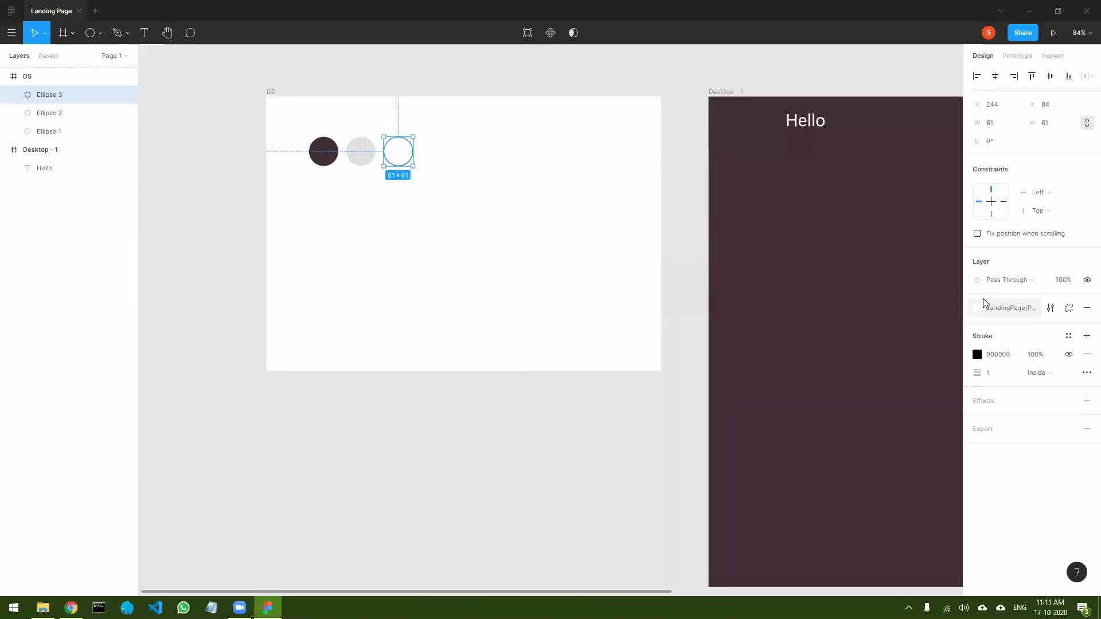
left_click(1050, 308)
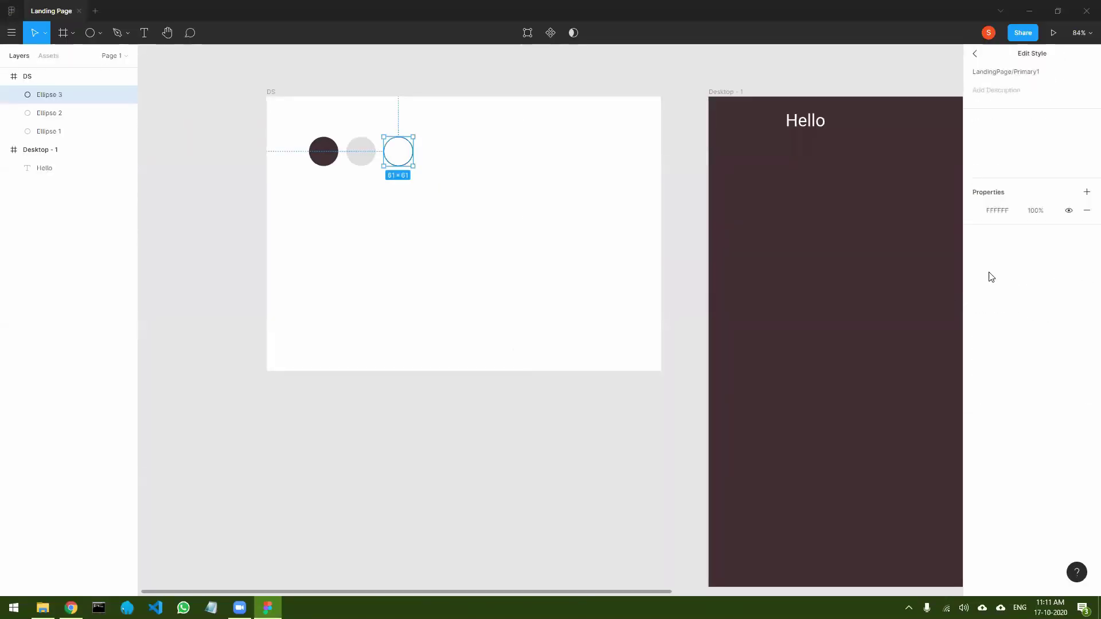
left_click(976, 212)
type("A38F5C")
key("Return")
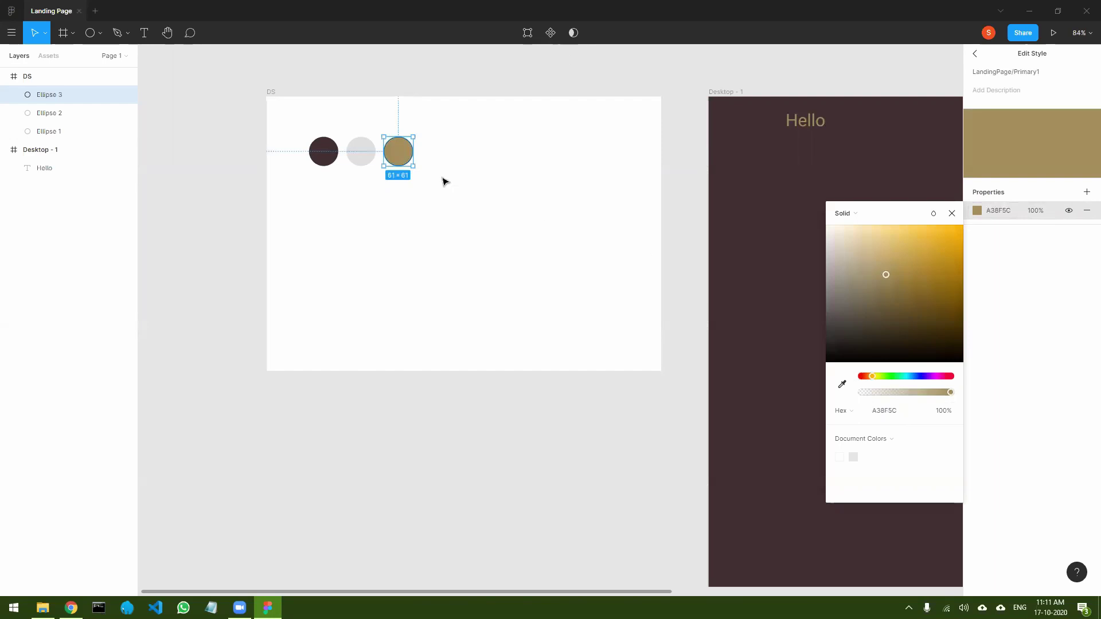
- Duplicate the third circle and place the copy beside it in the DS frame at X 322, Y 84
left_click(427, 169)
left_click(404, 156)
left_click_drag(412, 154, 434, 154)
left_click(450, 177)
- Copy #FFD100 from ColorSpace's Highlight Palette and set the fourth circle's LandingPage/Primary1 color style to it in Figma
left_click(436, 152)
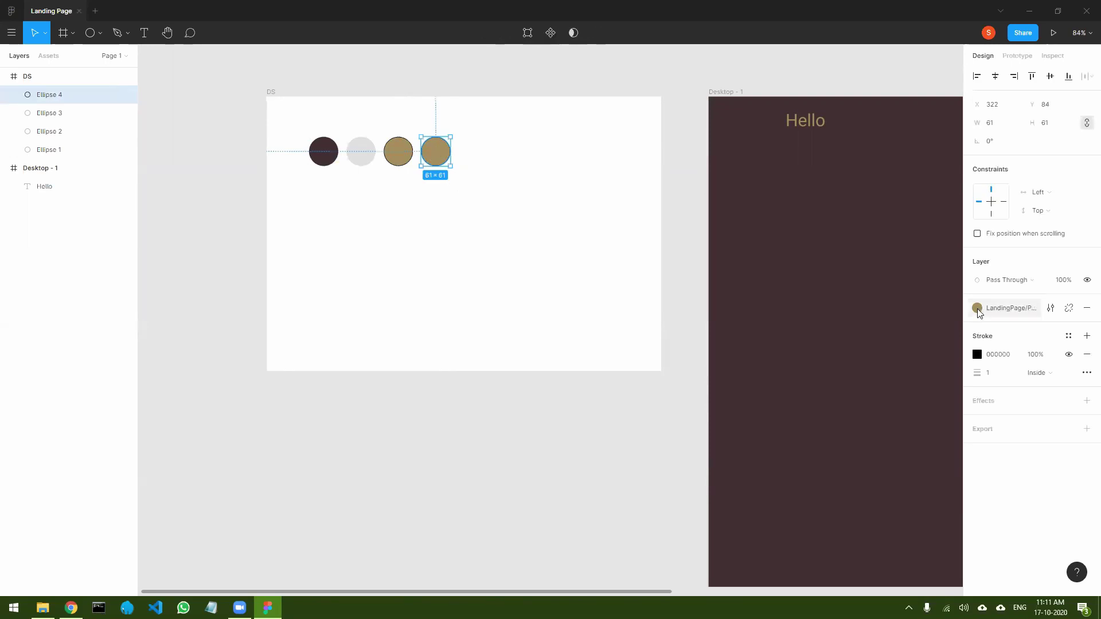
left_click(1050, 308)
left_click(992, 211)
key("alt+Tab")
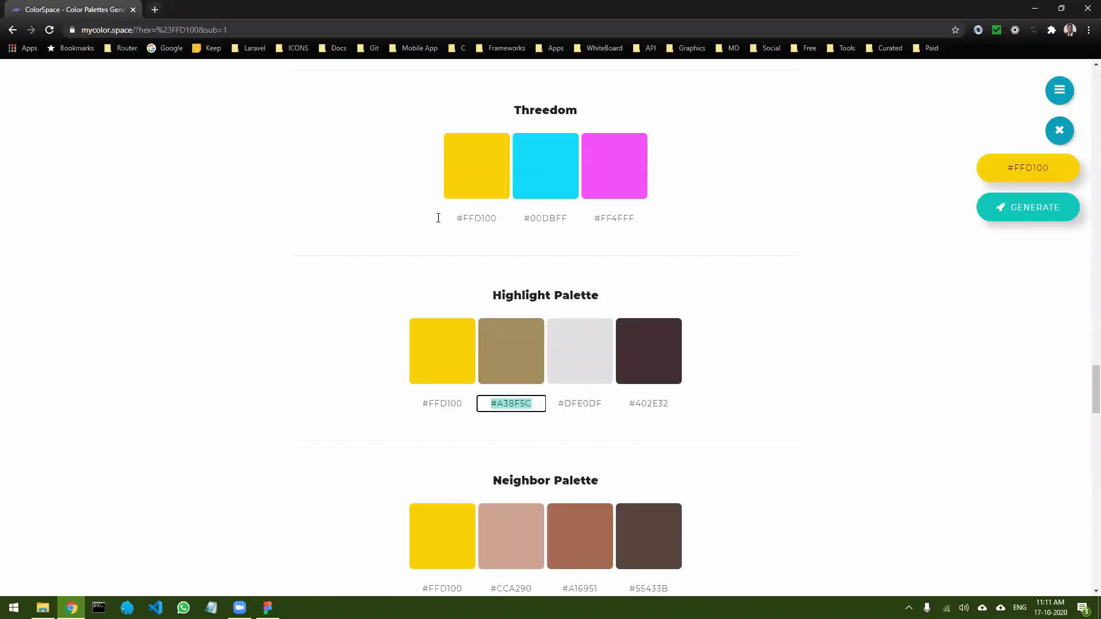
left_click(441, 404)
key("ctrl+c")
key("alt+Tab")
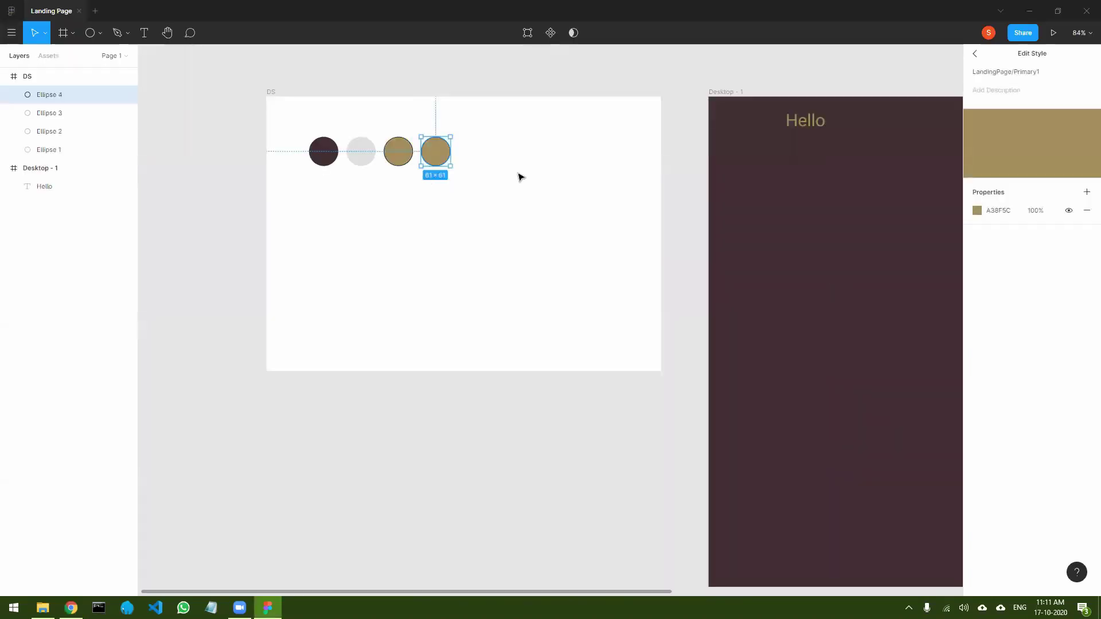
left_click(997, 213)
key("ctrl+v")
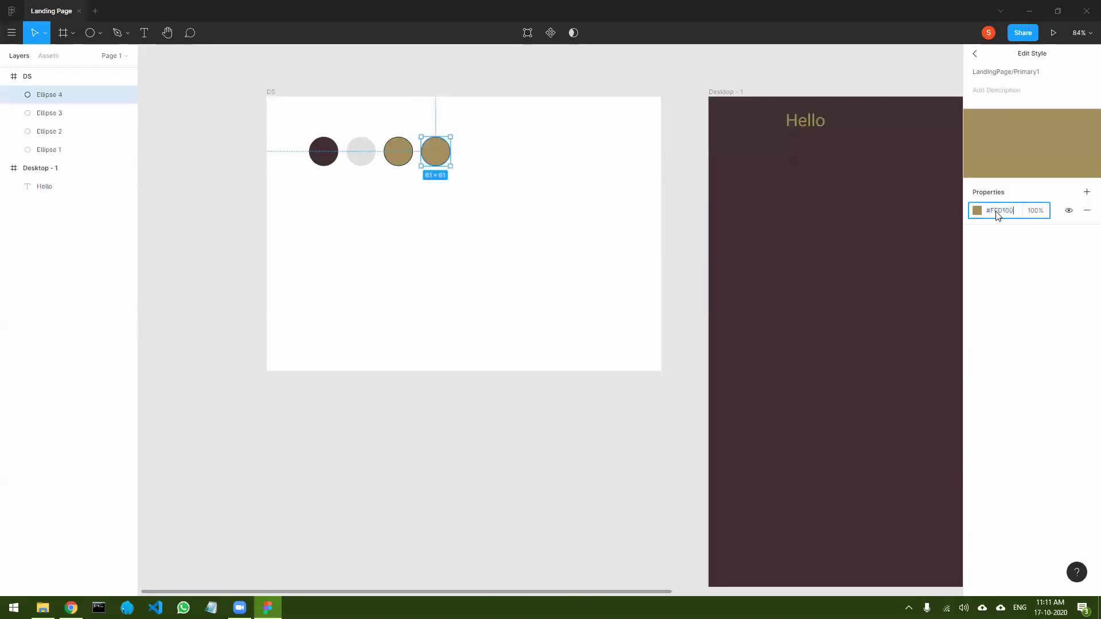
key("Return")
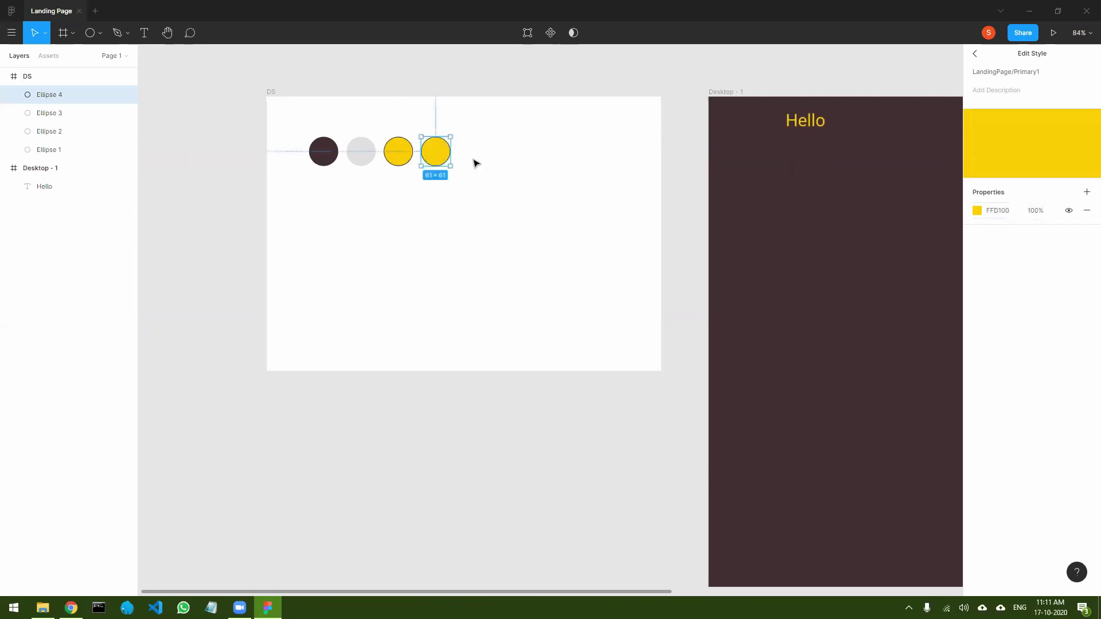
- Detach the LandingPage/Primary1 color style from the fourth circle's fill
left_click(403, 162)
left_click(402, 184)
left_click(395, 162)
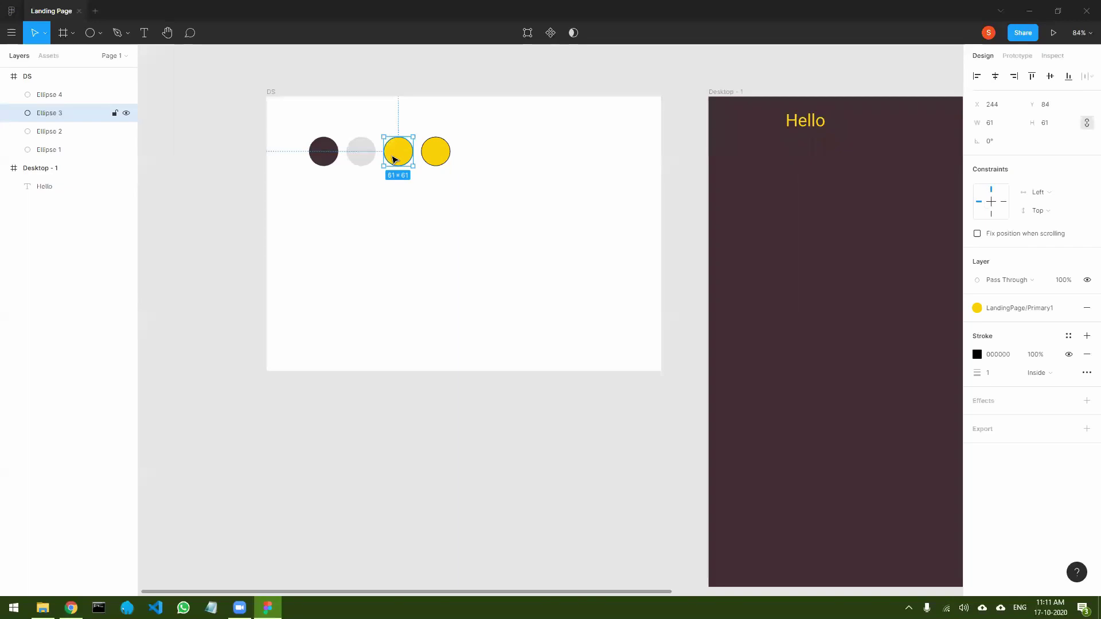
left_click(433, 155)
mouse_move(1046, 309)
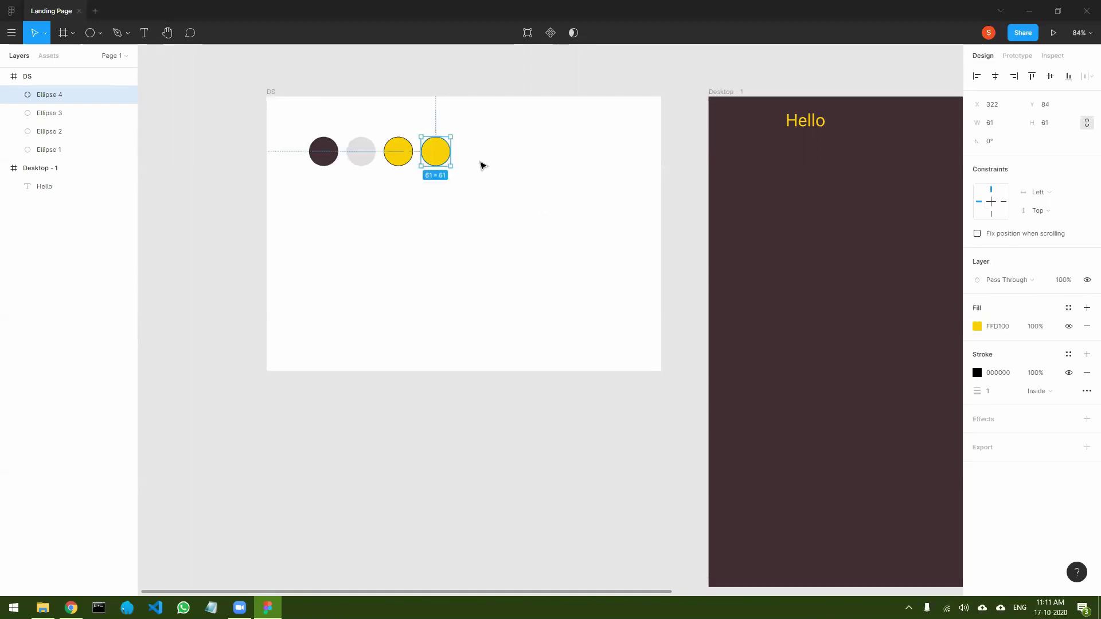
- Copy #A38F5C from ColorSpace again and set the LandingPage/Primary1 color style back to A38F5C through the third circle
left_click(399, 158)
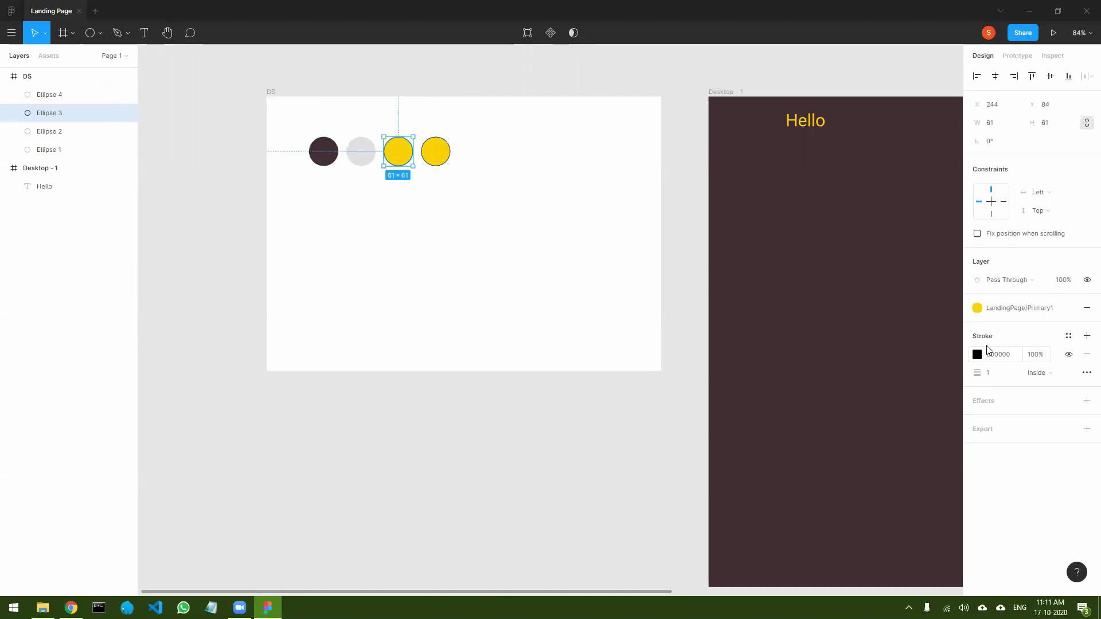
mouse_move(1005, 312)
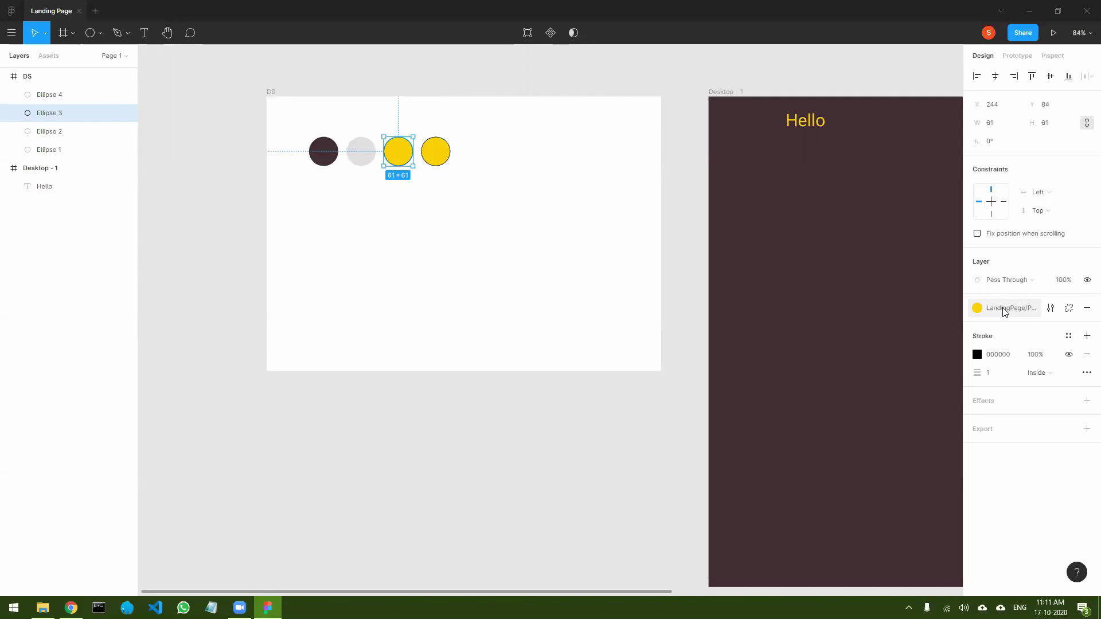
left_click(1004, 313)
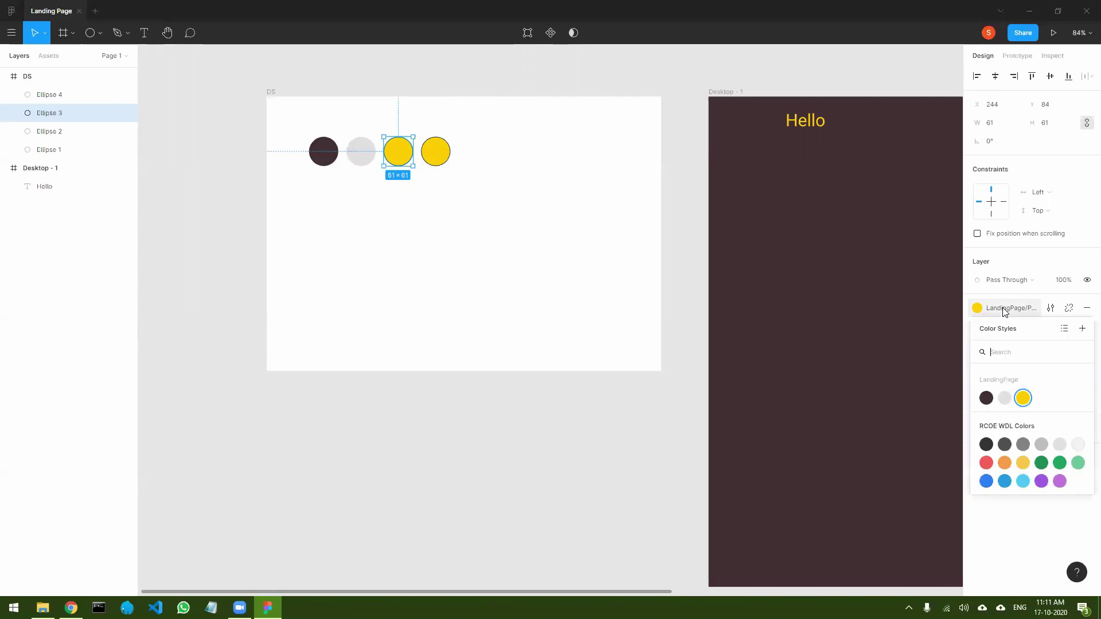
left_click(1052, 308)
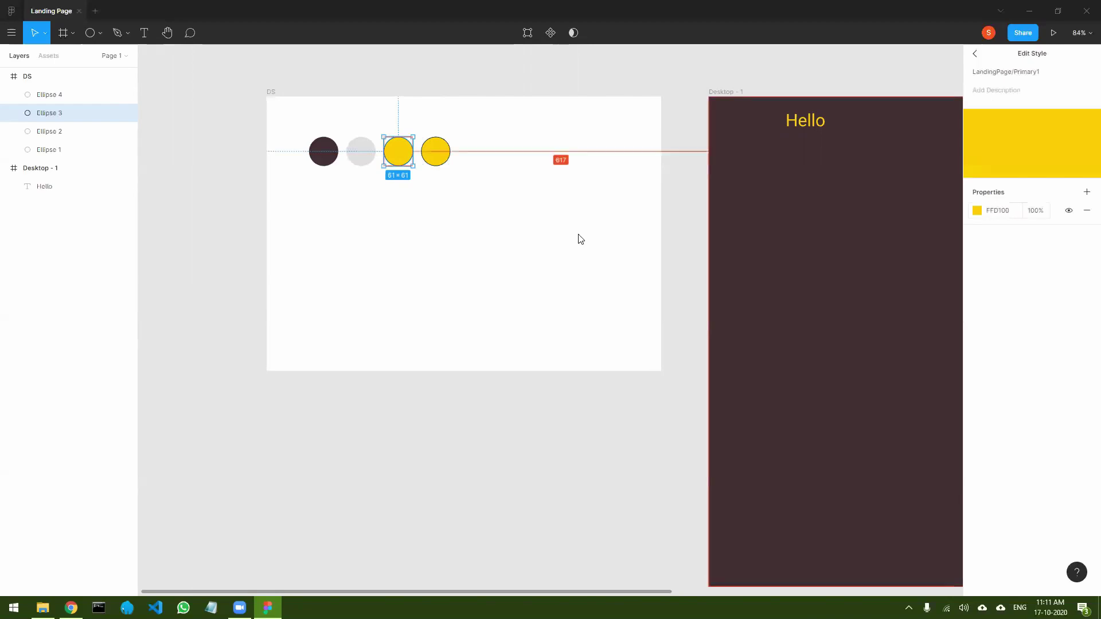
key("alt+Tab")
left_click(511, 403)
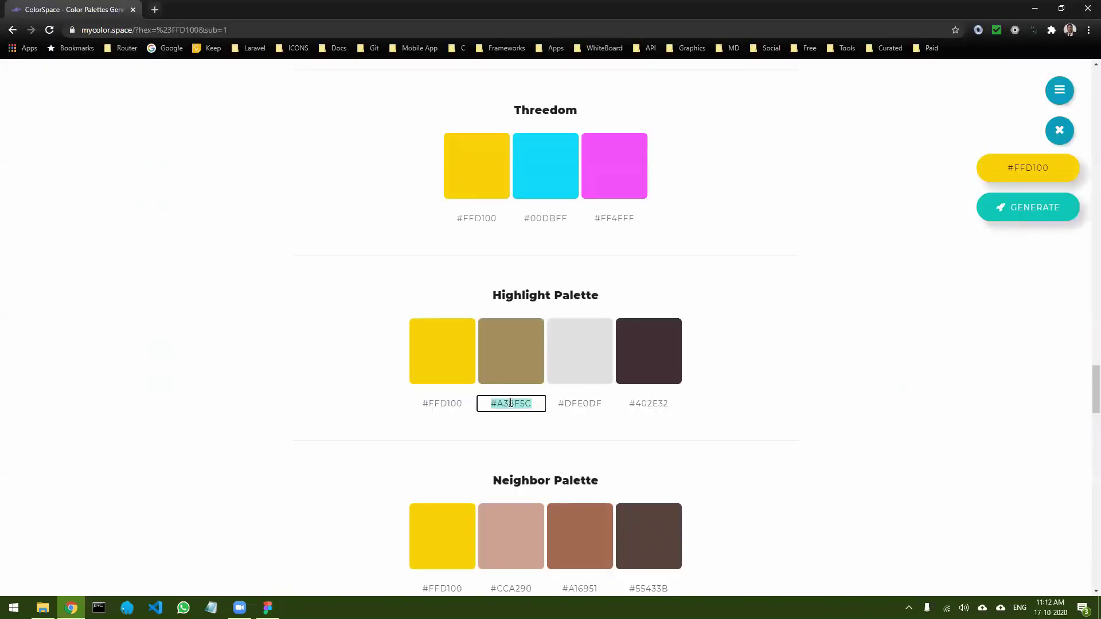
key("ctrl+c")
key("alt+Tab")
left_click(996, 212)
key("ctrl+v")
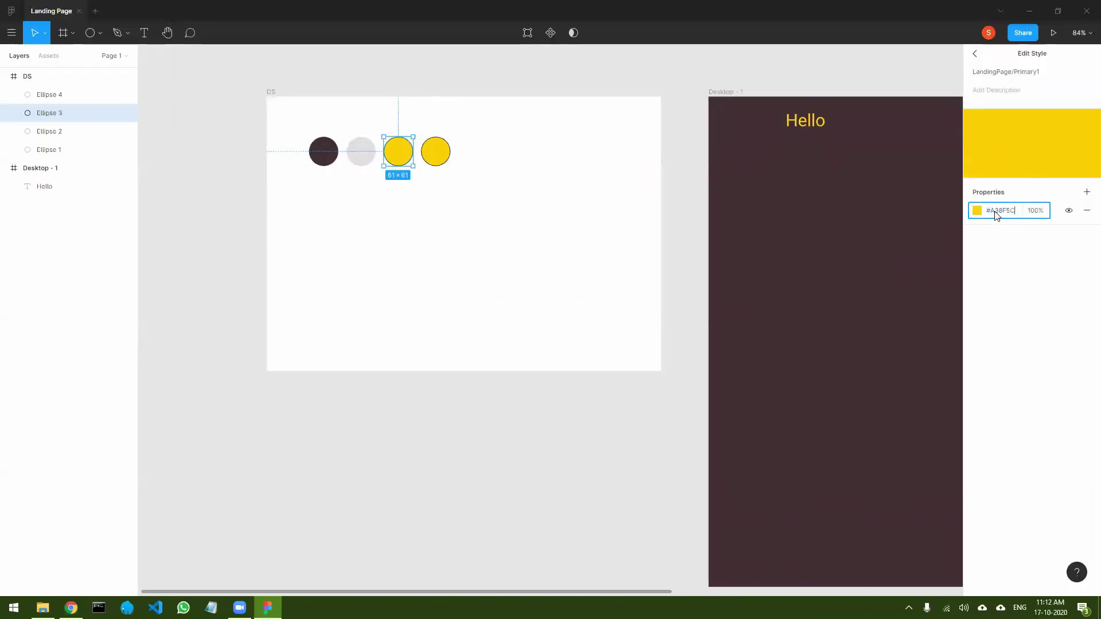
key("Return")
left_click(495, 438)
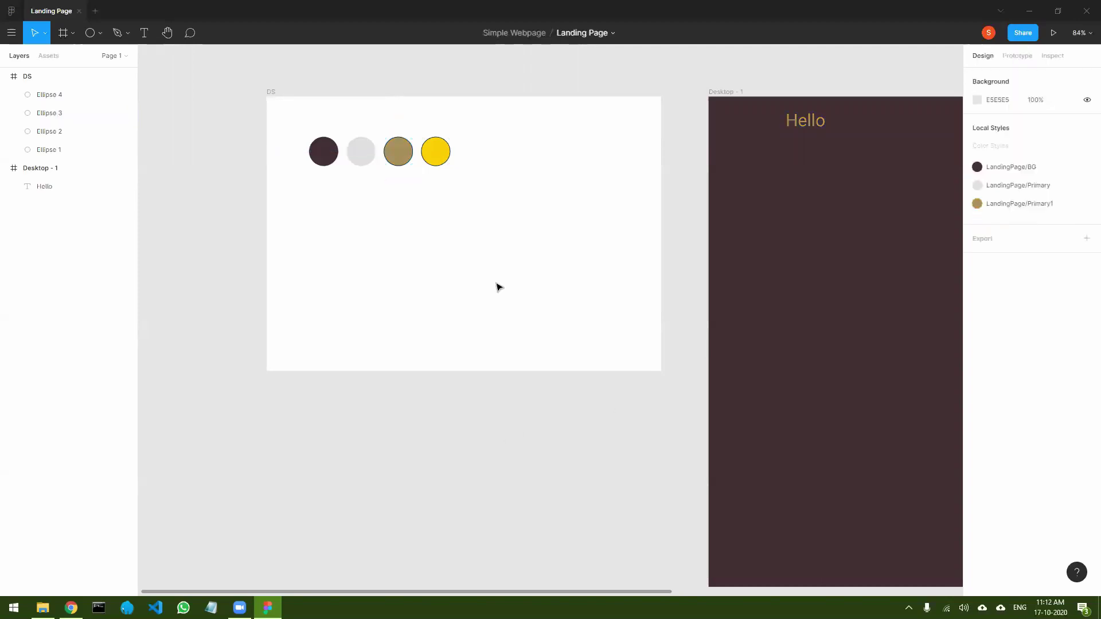
- Remove the black stroke from the yellow fourth circle in the DS frame
left_click(431, 154)
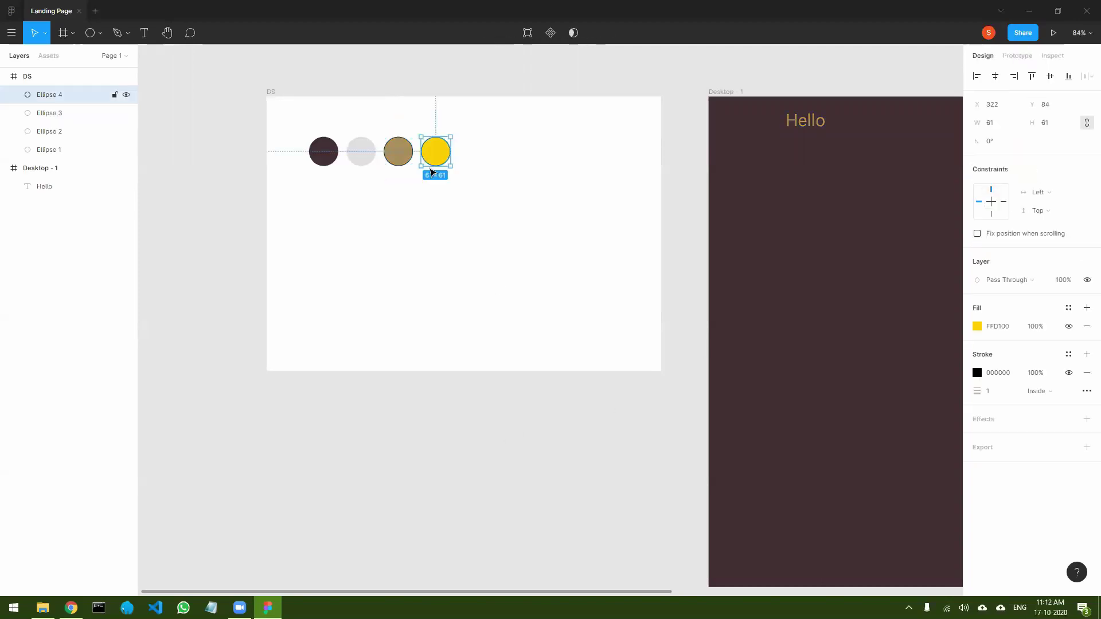
left_click(400, 154)
left_click(434, 154)
left_click(404, 153)
left_click(435, 151)
left_click(1086, 373)
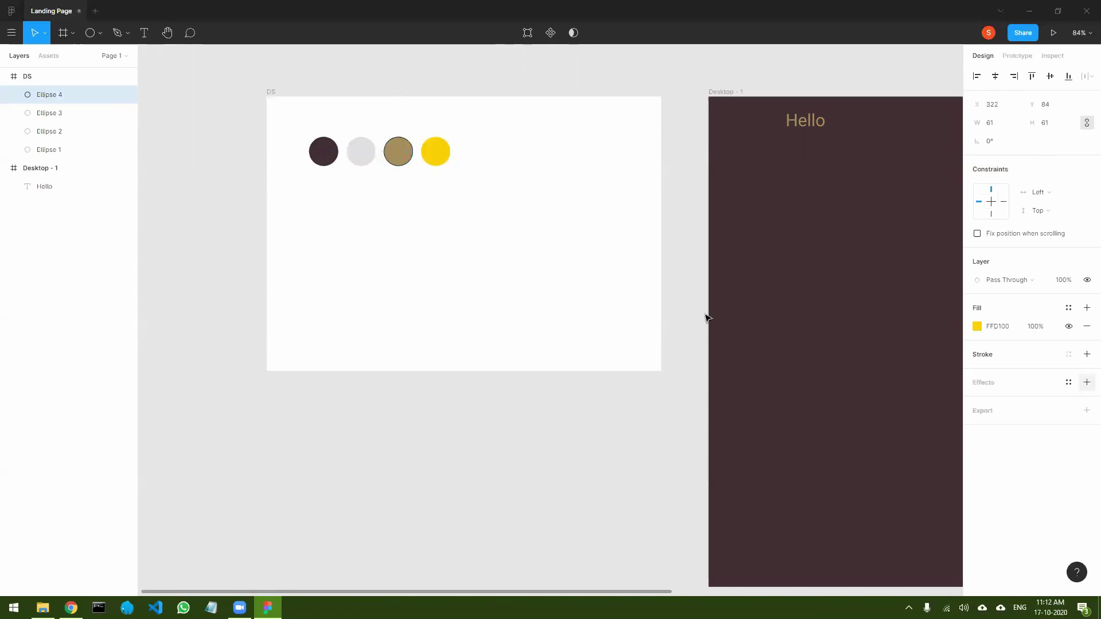
- Remove the black stroke from the brown third circle in the DS frame
left_click(403, 156)
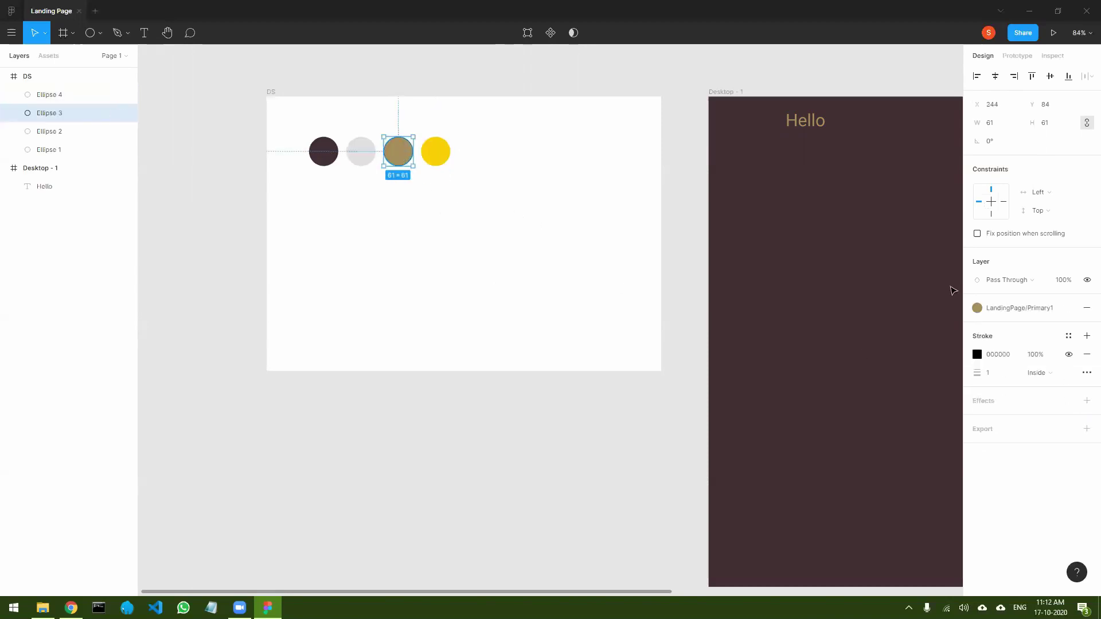
left_click(1085, 355)
left_click(497, 442)
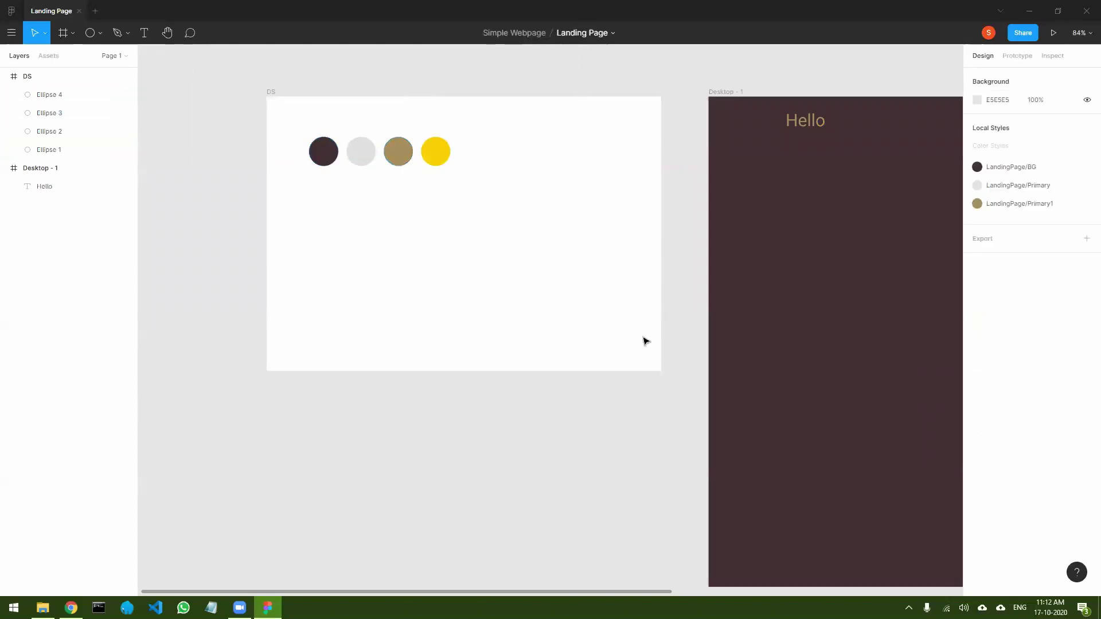
- Rename the brown third circle's color style to LandingPage/Accent1
left_click(802, 122)
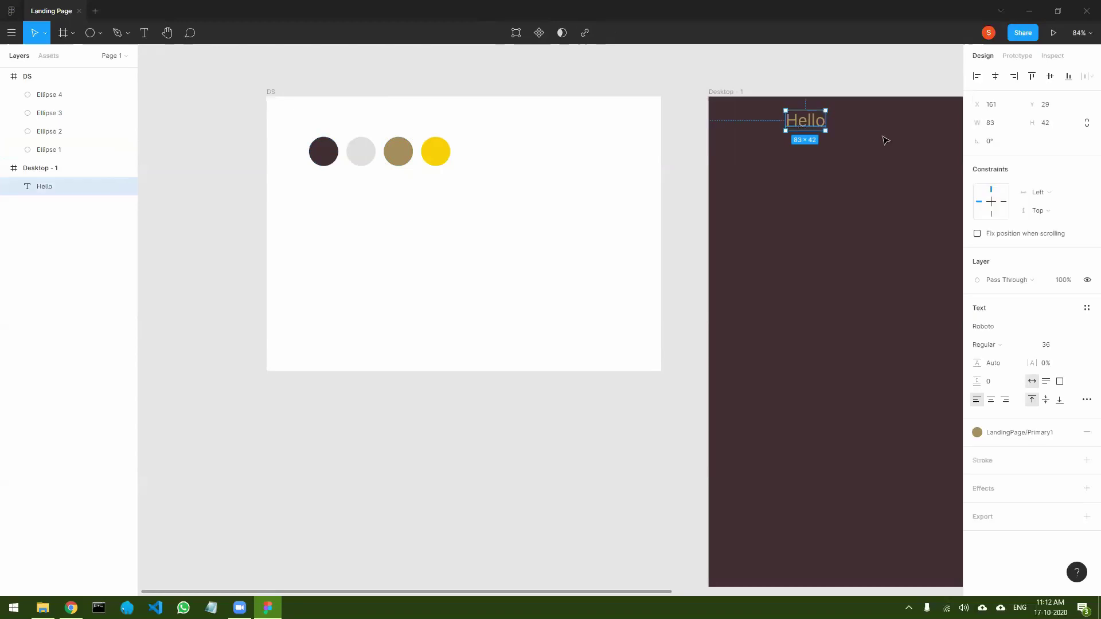
left_click(320, 158)
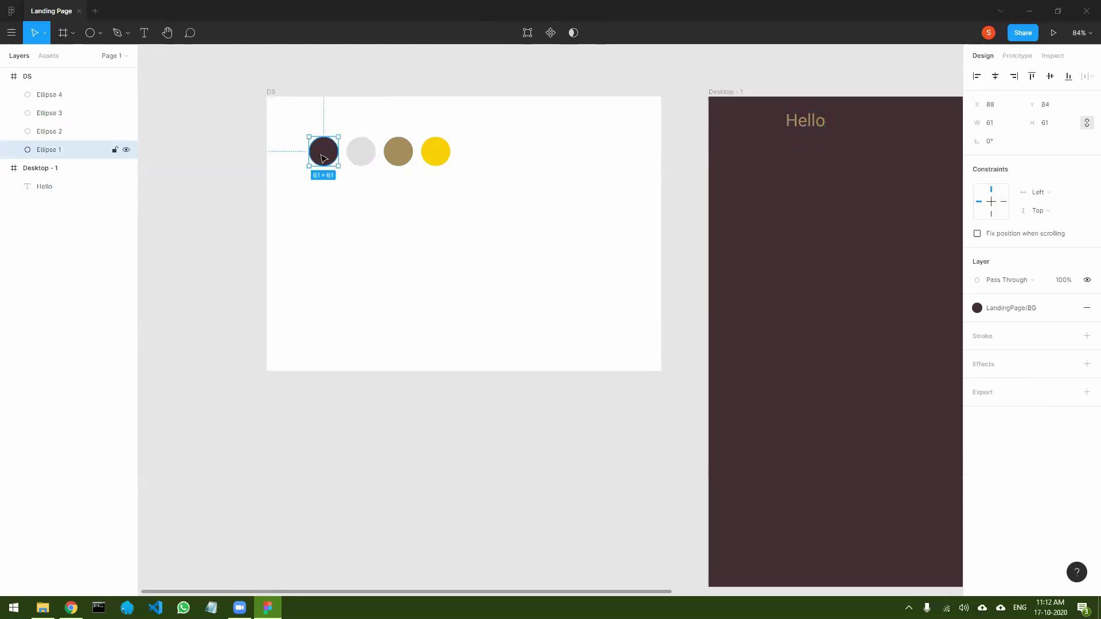
left_click(357, 158)
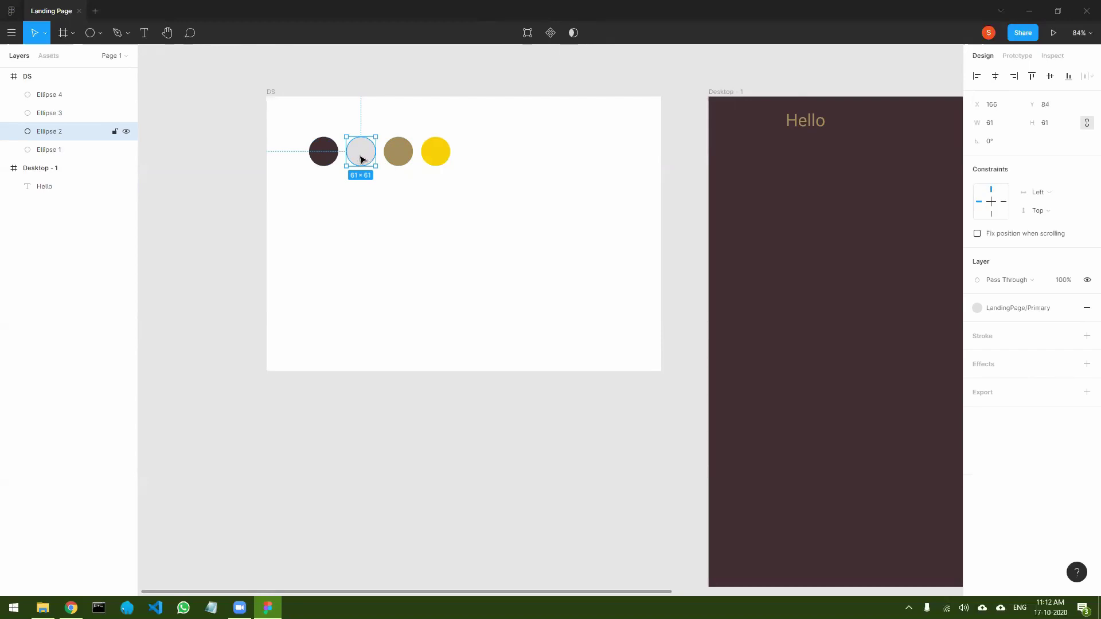
left_click(401, 157)
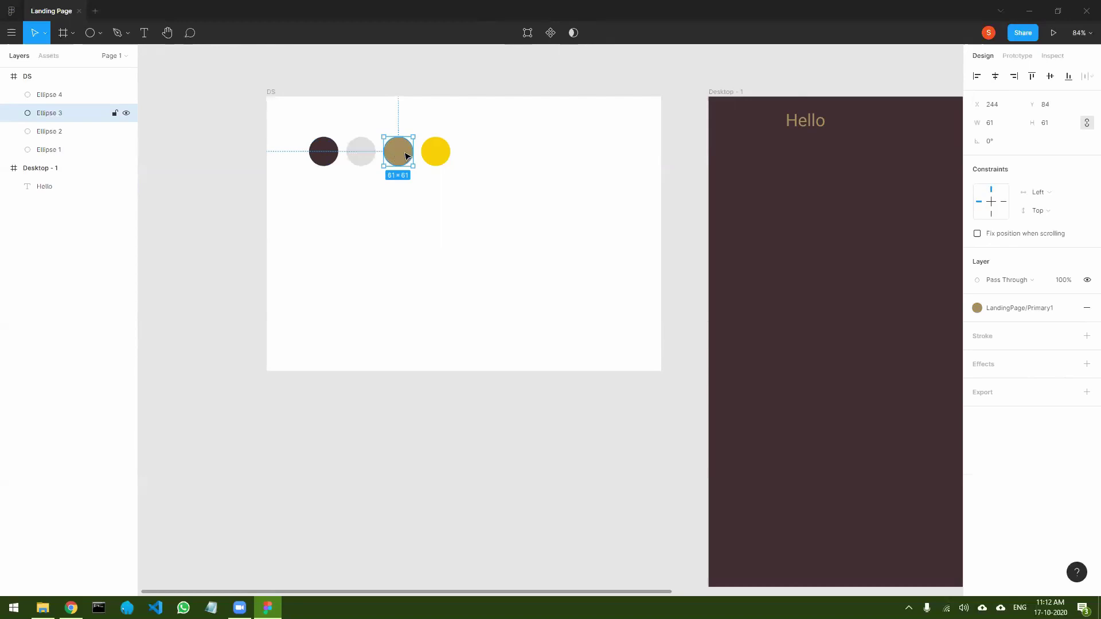
mouse_move(1048, 310)
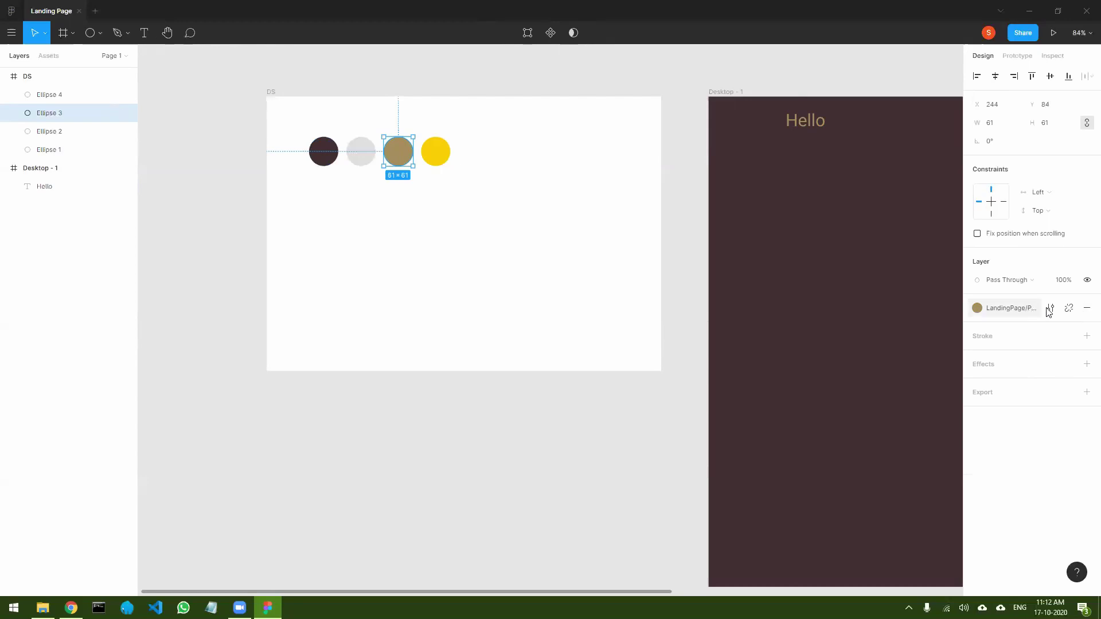
left_click(1050, 308)
left_click(1017, 77)
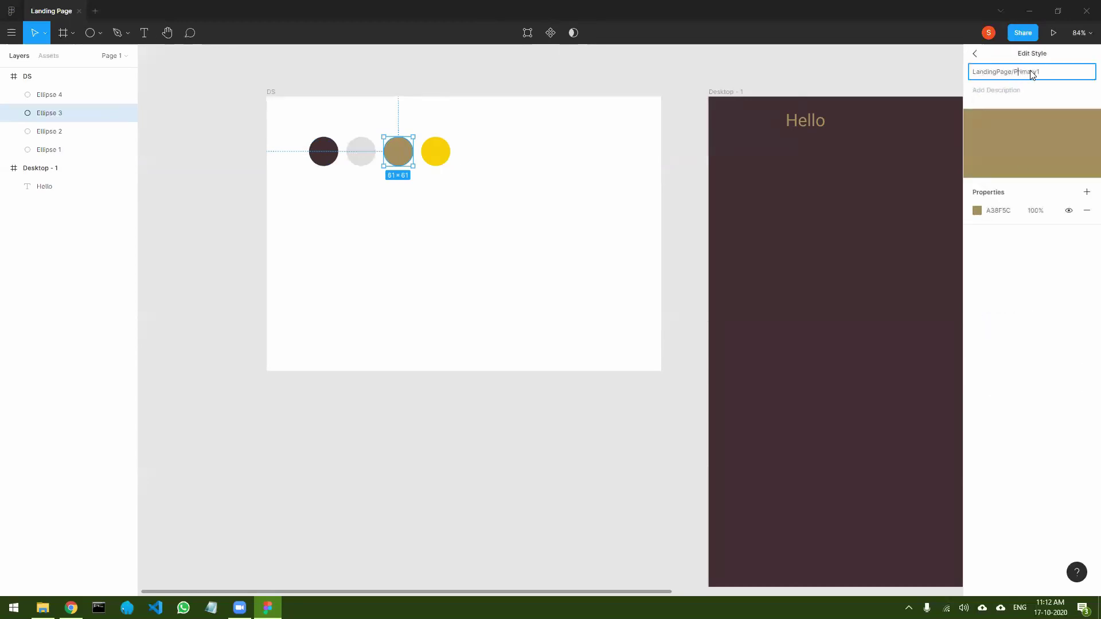
left_click_drag(1015, 76, 1051, 77)
type("Accent")
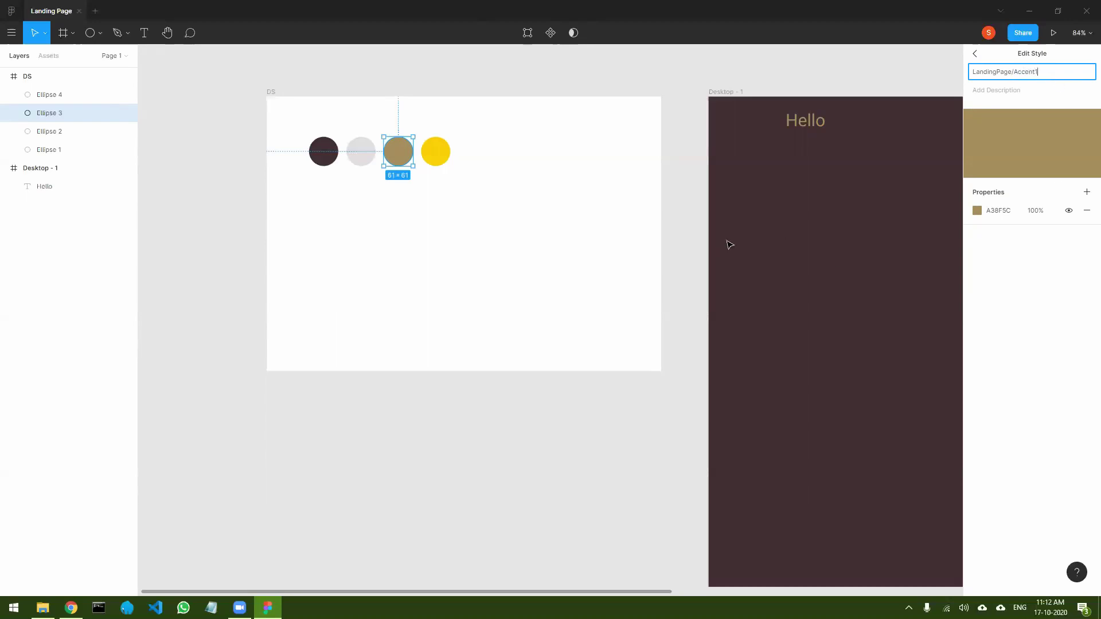
left_click(622, 434)
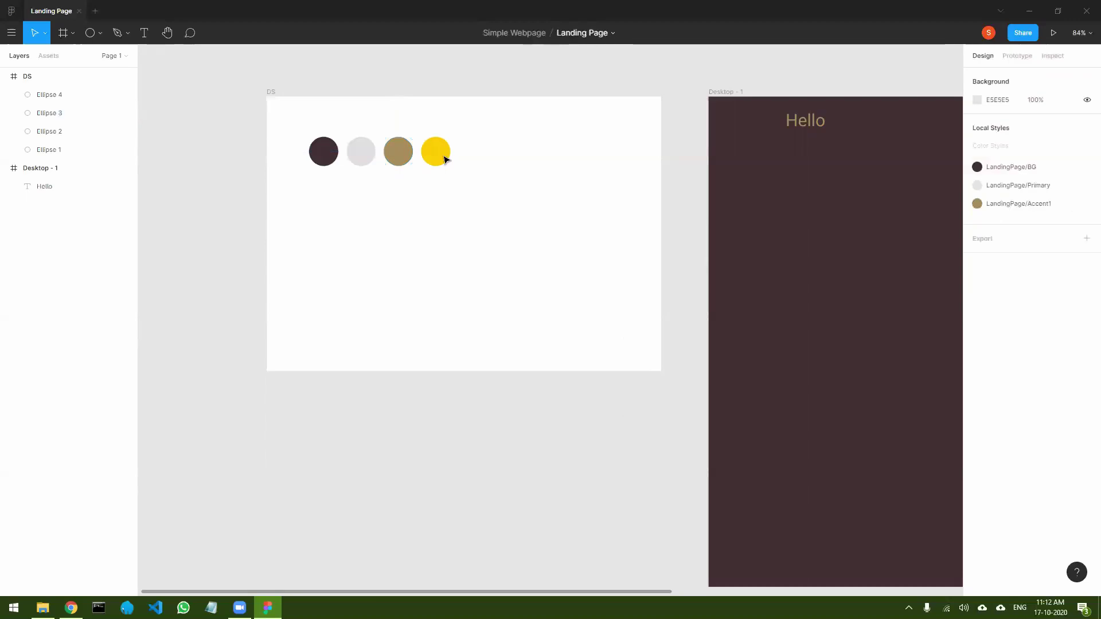
- Create a color style named LandingPage/Accent2 from the yellow circle's FFD100 fill
left_click(437, 152)
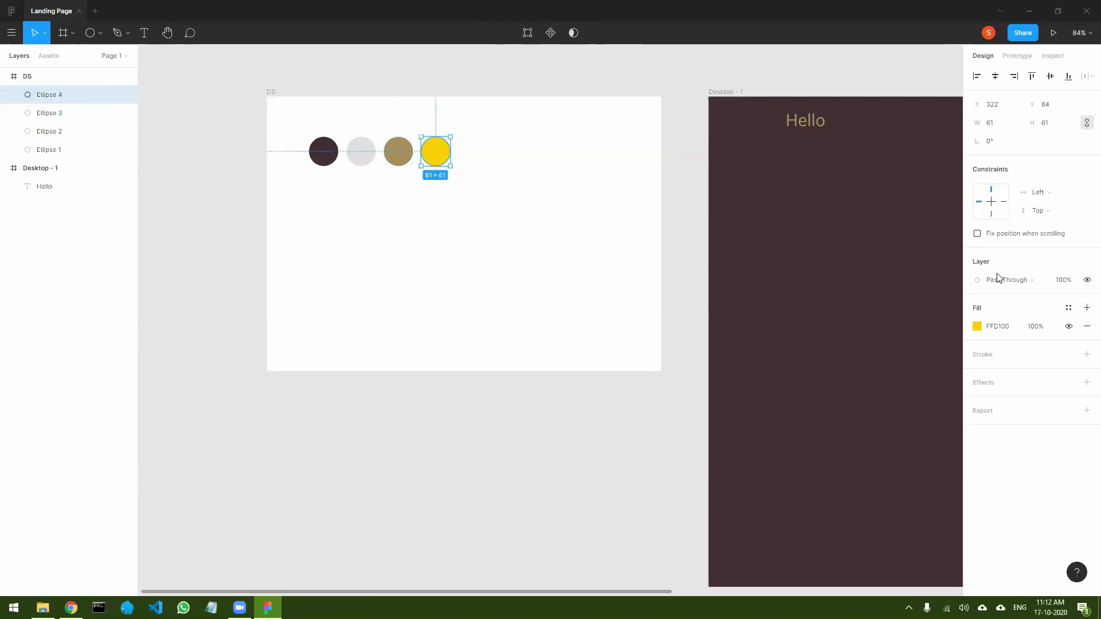
left_click(1069, 308)
left_click(1082, 328)
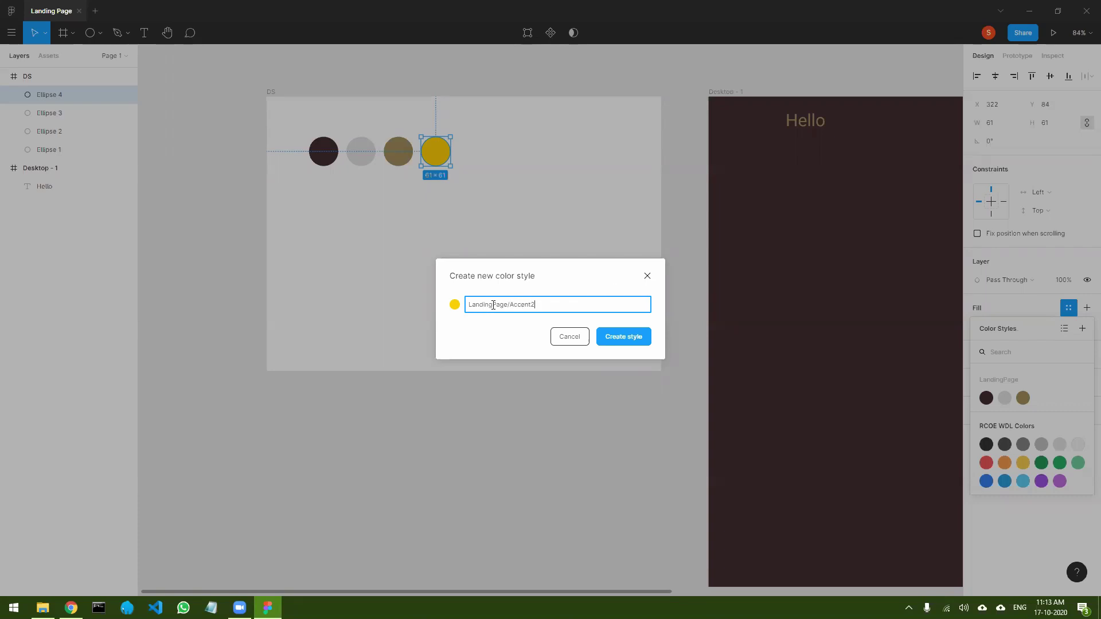
left_click(624, 343)
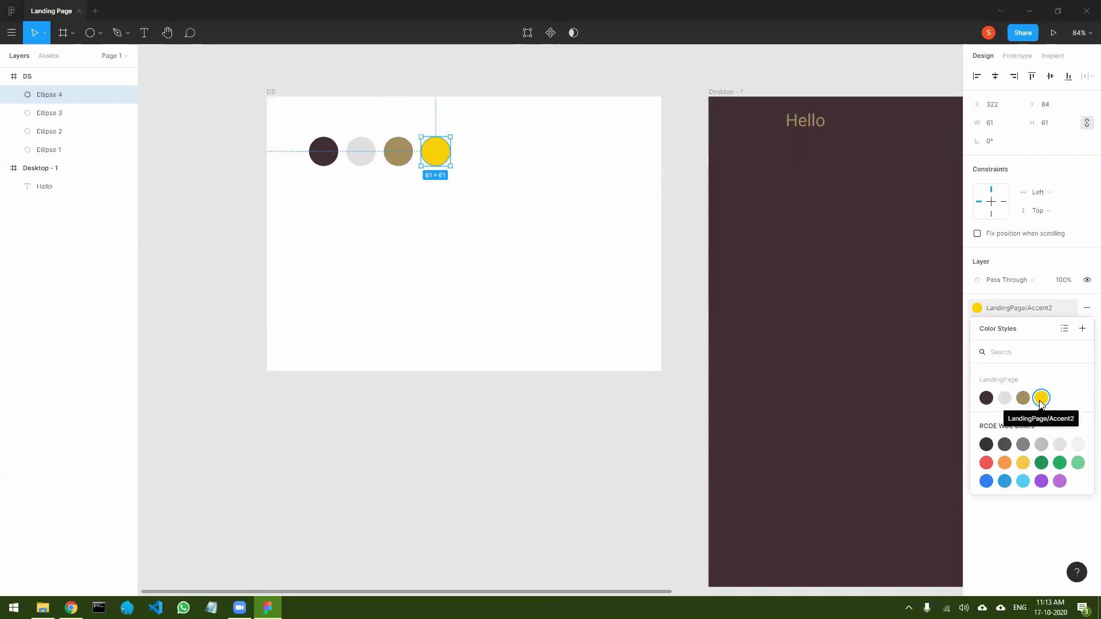
left_click(1005, 397)
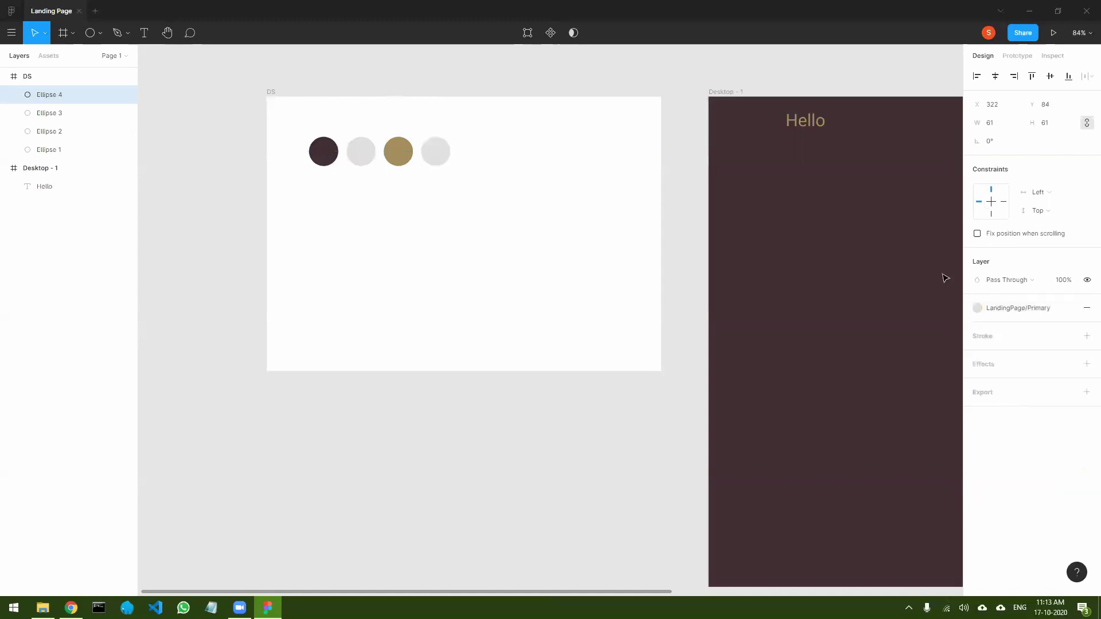
key("ctrl+z")
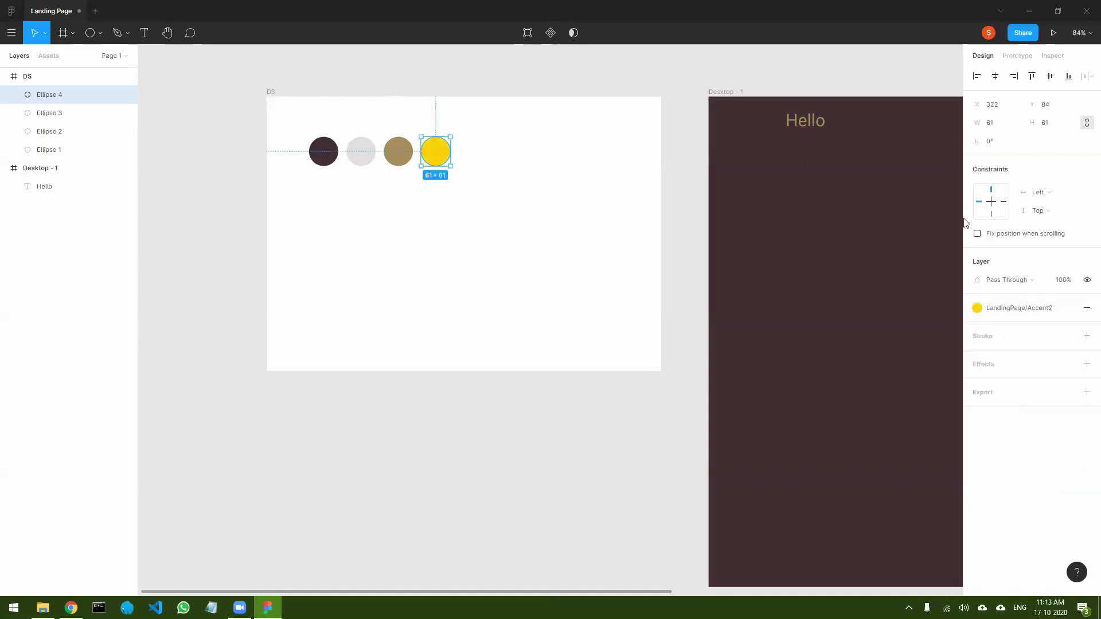
- Rename the light grey second circle's color style to LandingPage/Primary1
left_click(362, 153)
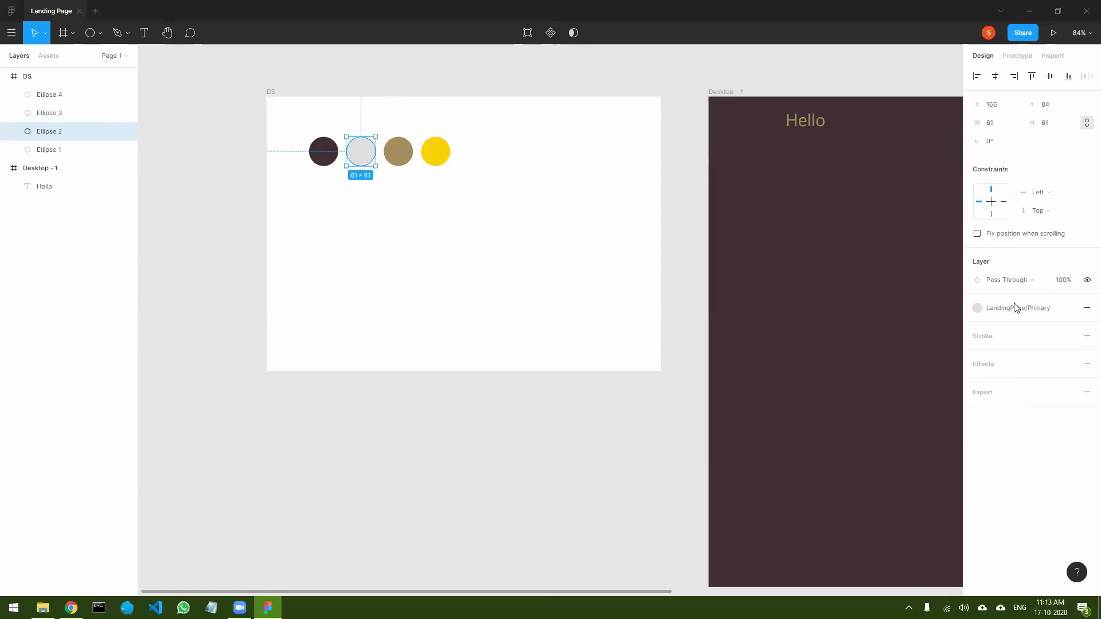
left_click(1045, 309)
left_click(1047, 309)
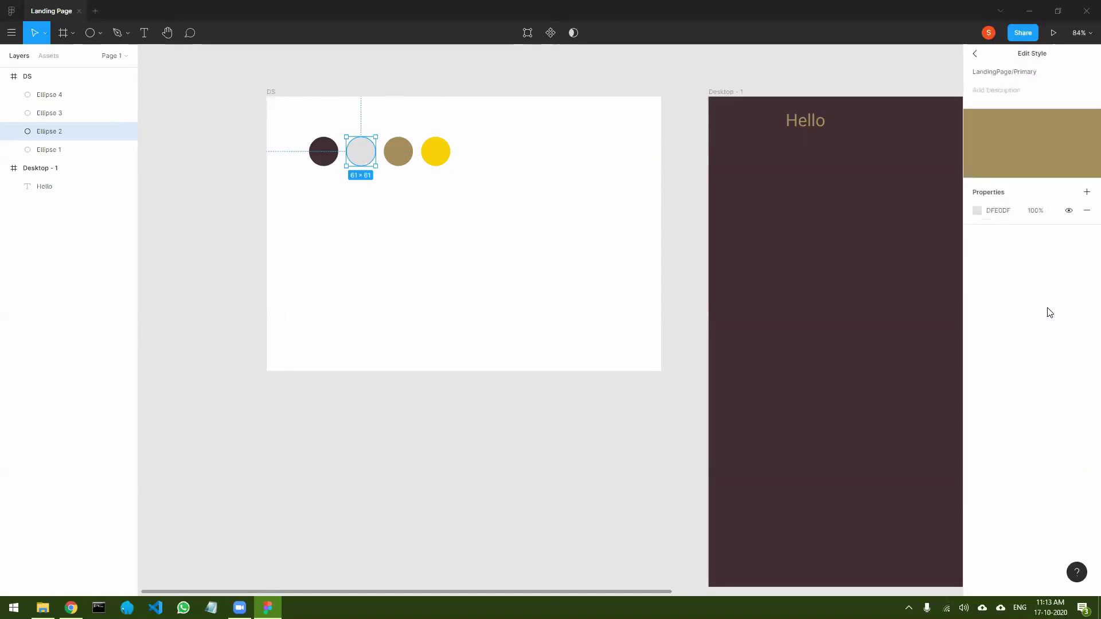
left_click(1043, 71)
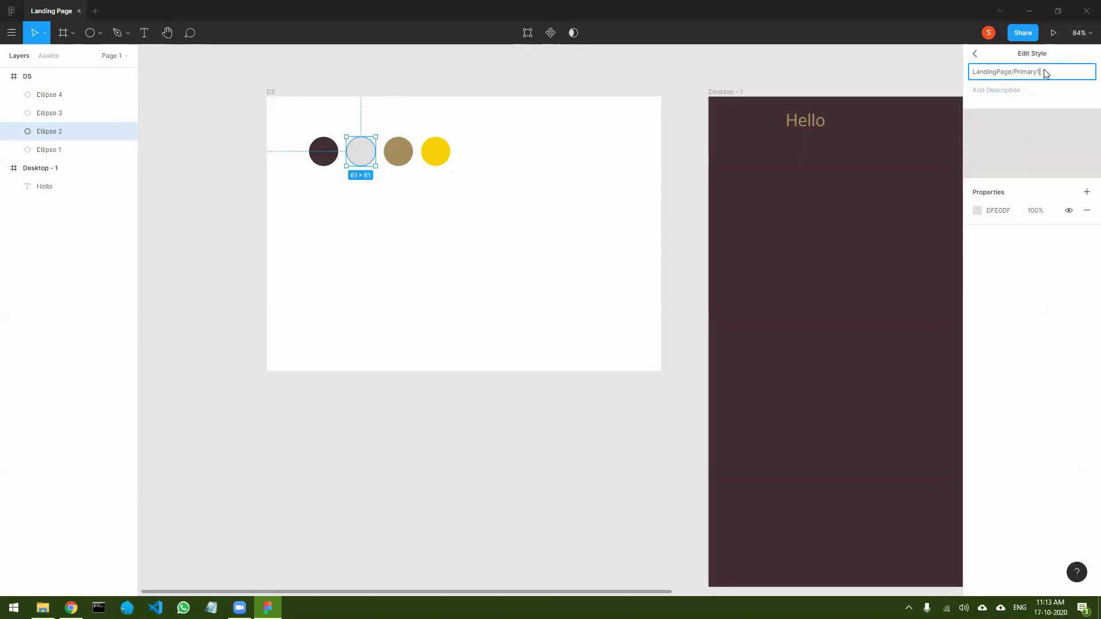
left_click(494, 485)
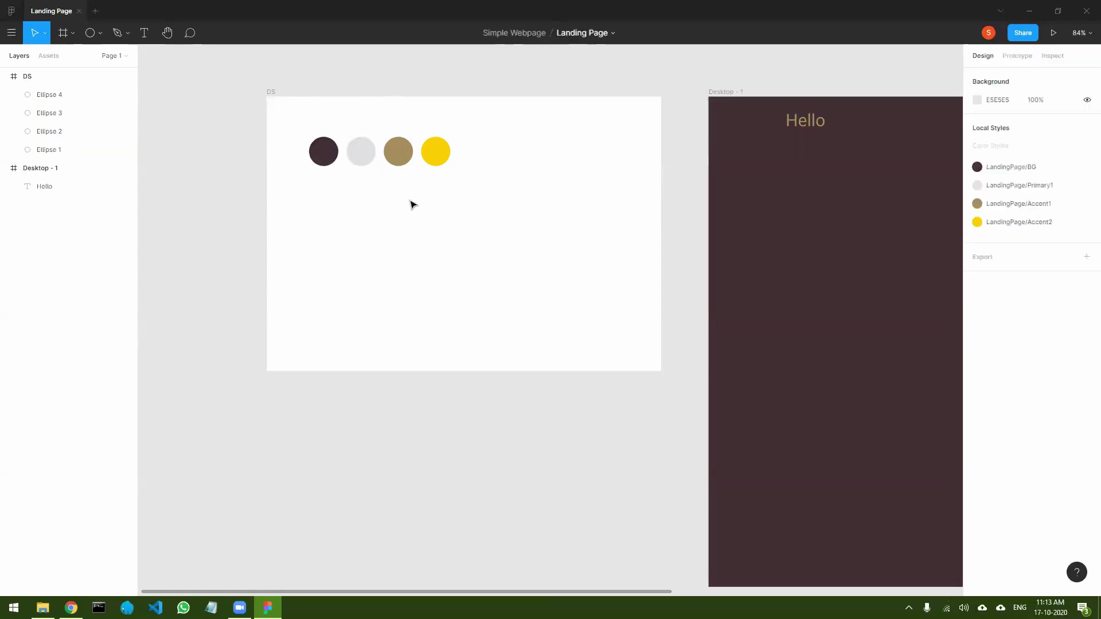
- Shift the brown and yellow circles right by one circle spacing and duplicate the light grey circle into the gap at X 244
left_click(398, 152)
left_click(436, 151, "shift")
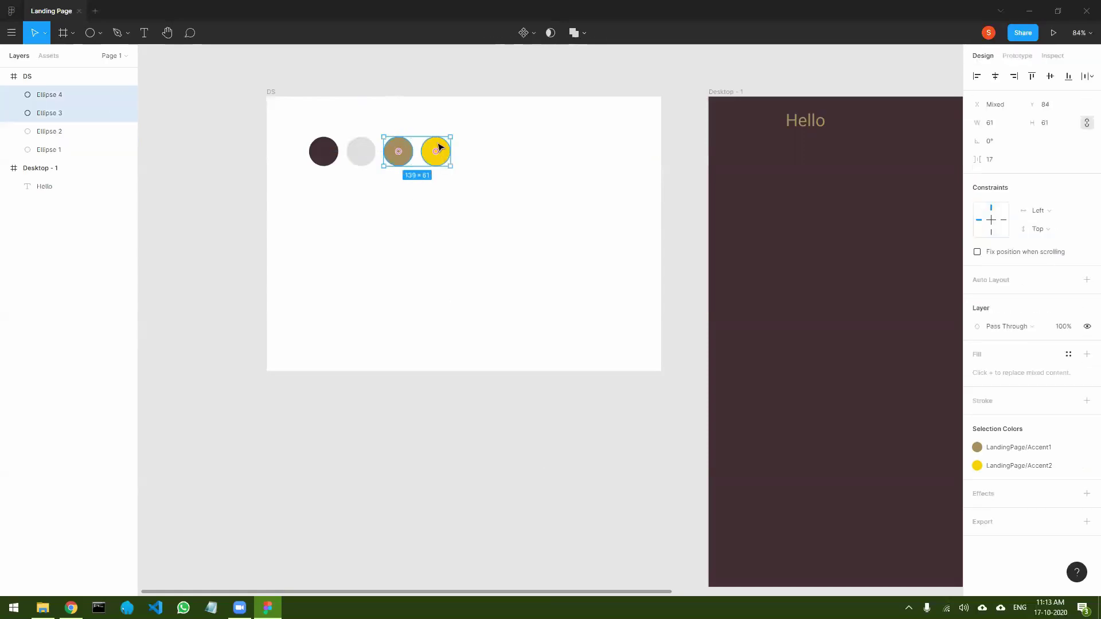
left_click_drag(443, 147, 480, 147)
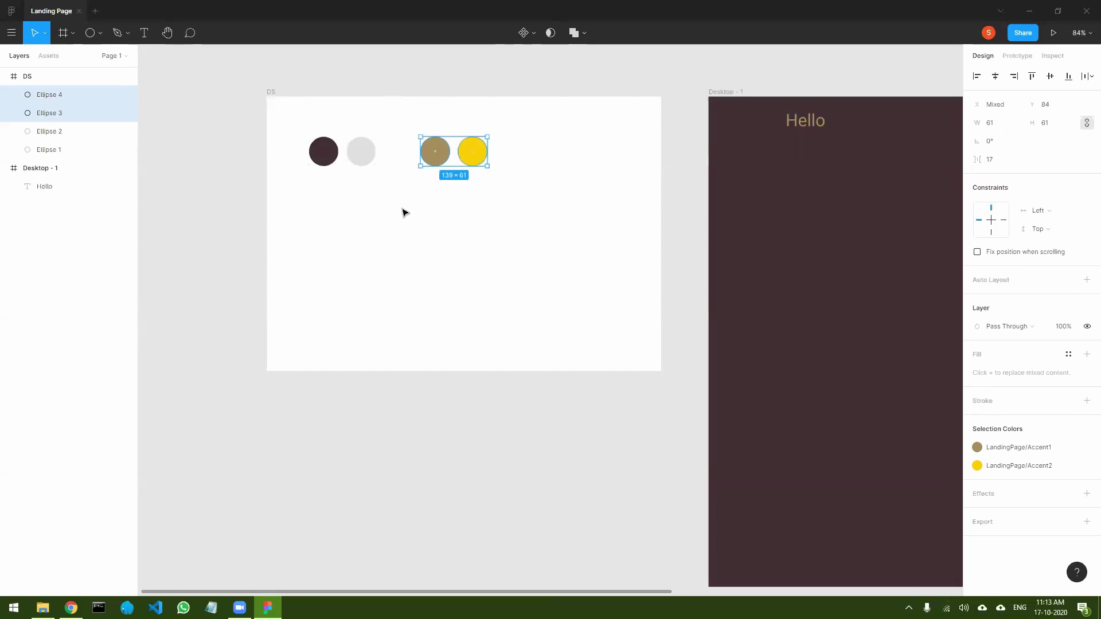
left_click(383, 189)
left_click(370, 159)
left_click_drag(369, 155, 400, 153)
left_click(423, 219)
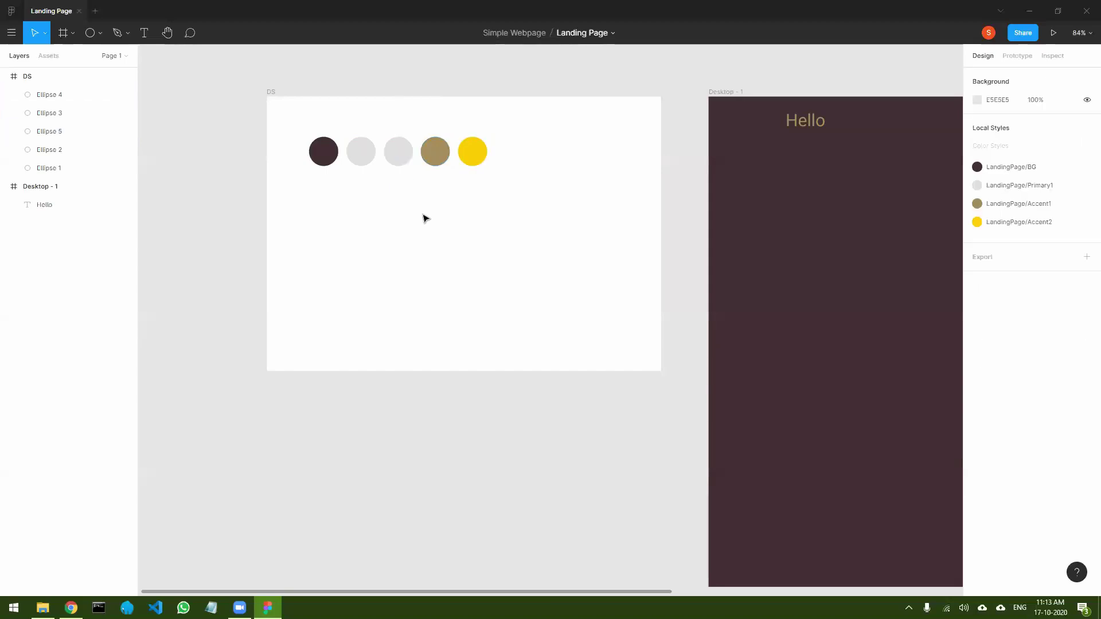
- Detach the LandingPage/Primary1 style from the duplicated grey circle and set its fill to white, FFFFFF
left_click(384, 148)
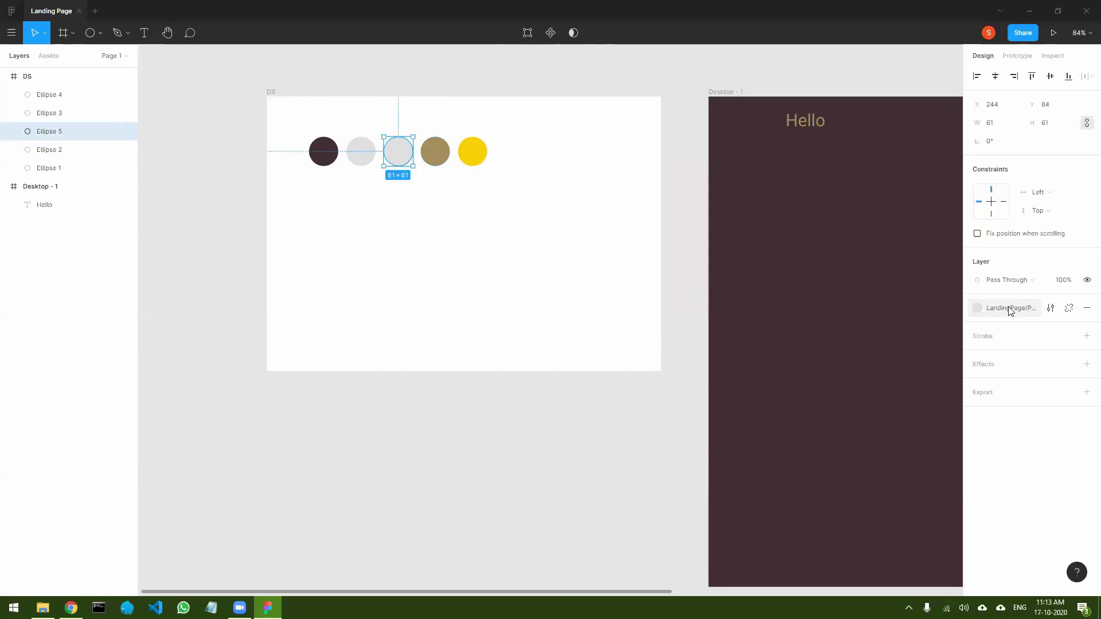
left_click(1050, 308)
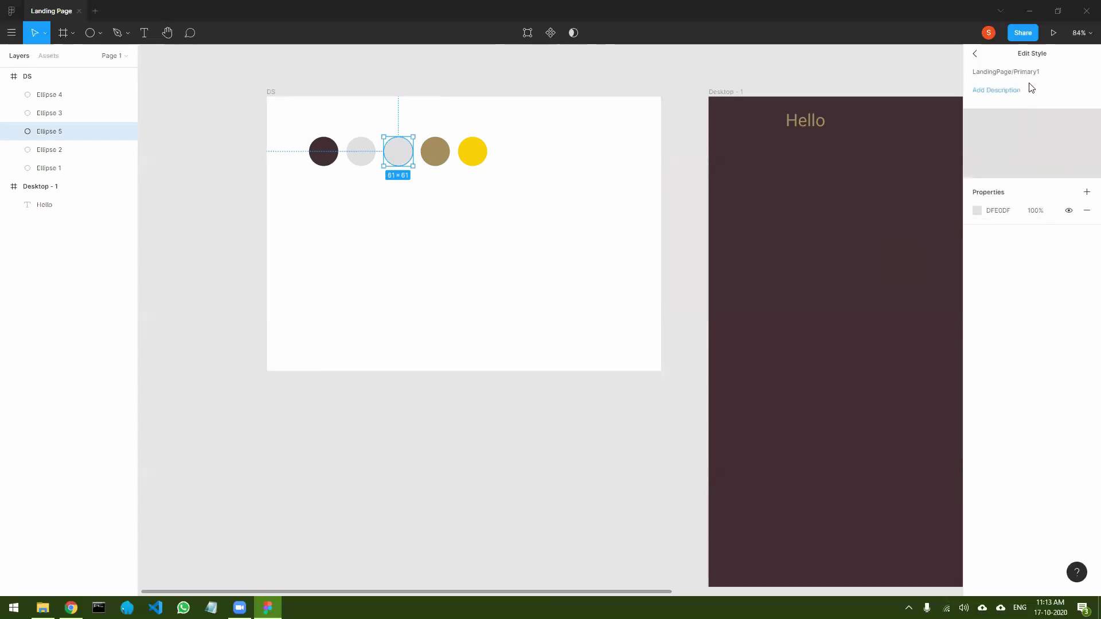
left_click(976, 54)
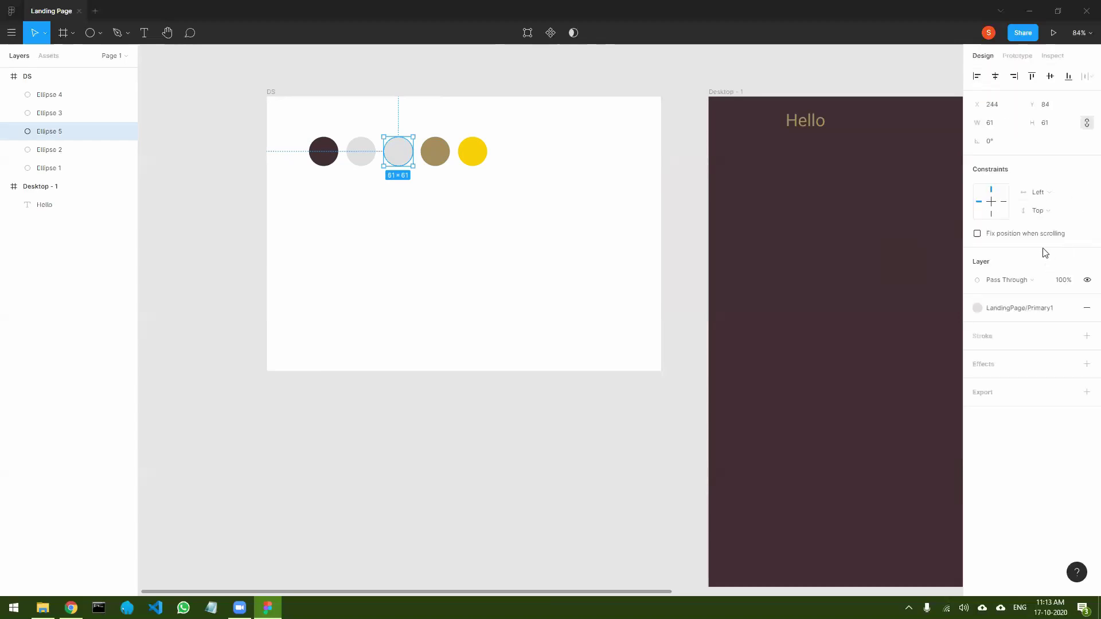
left_click(1014, 314)
left_click(1068, 308)
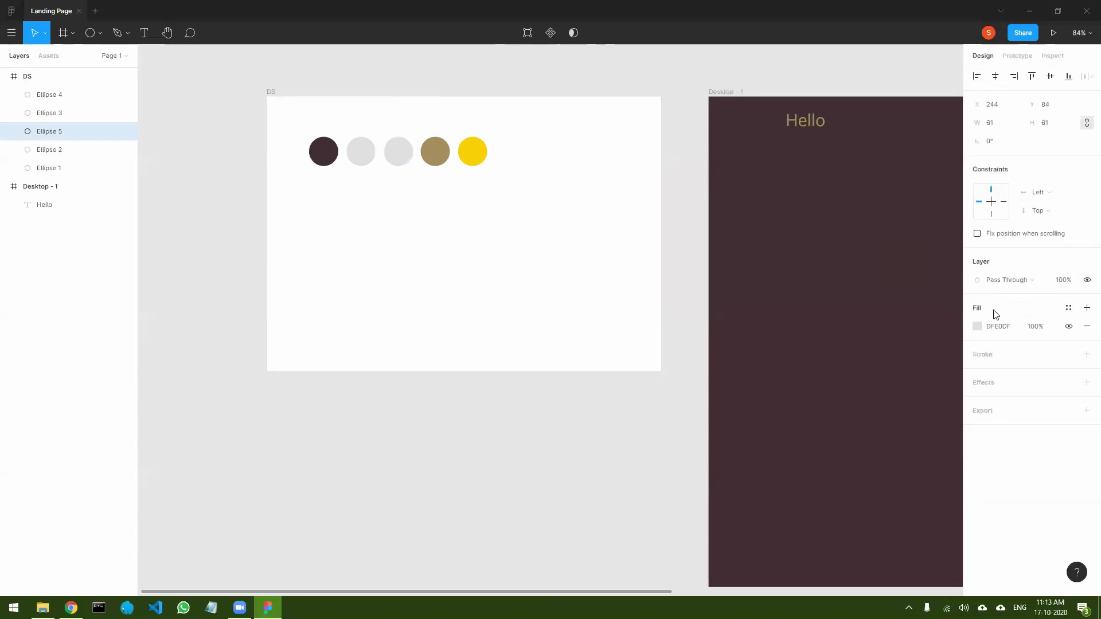
left_click(999, 327)
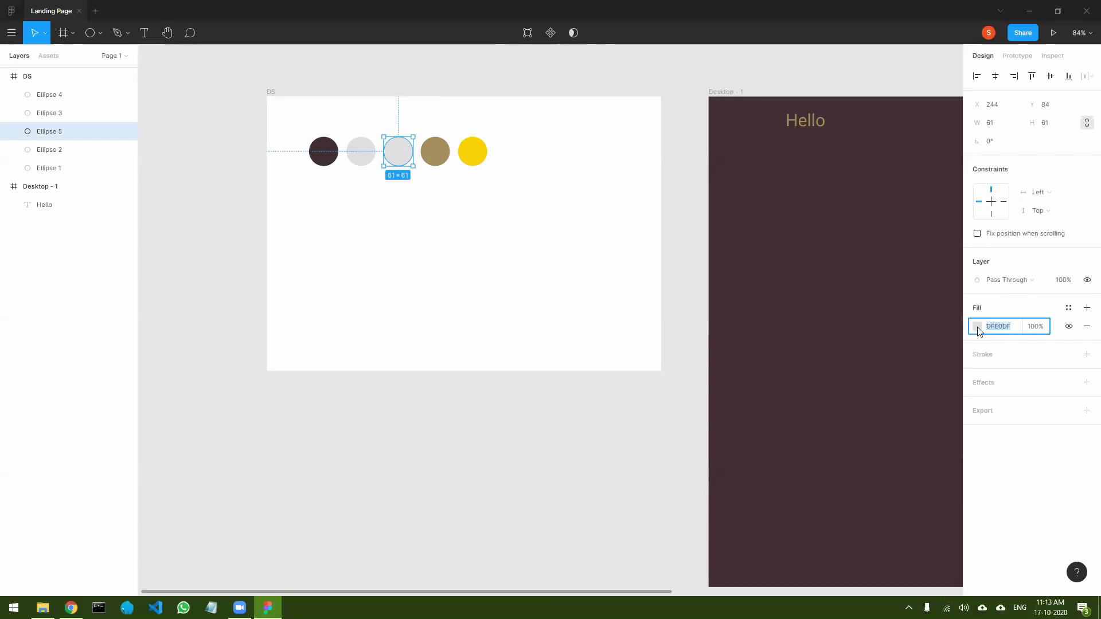
left_click(978, 326)
left_click_drag(945, 330, 767, 273)
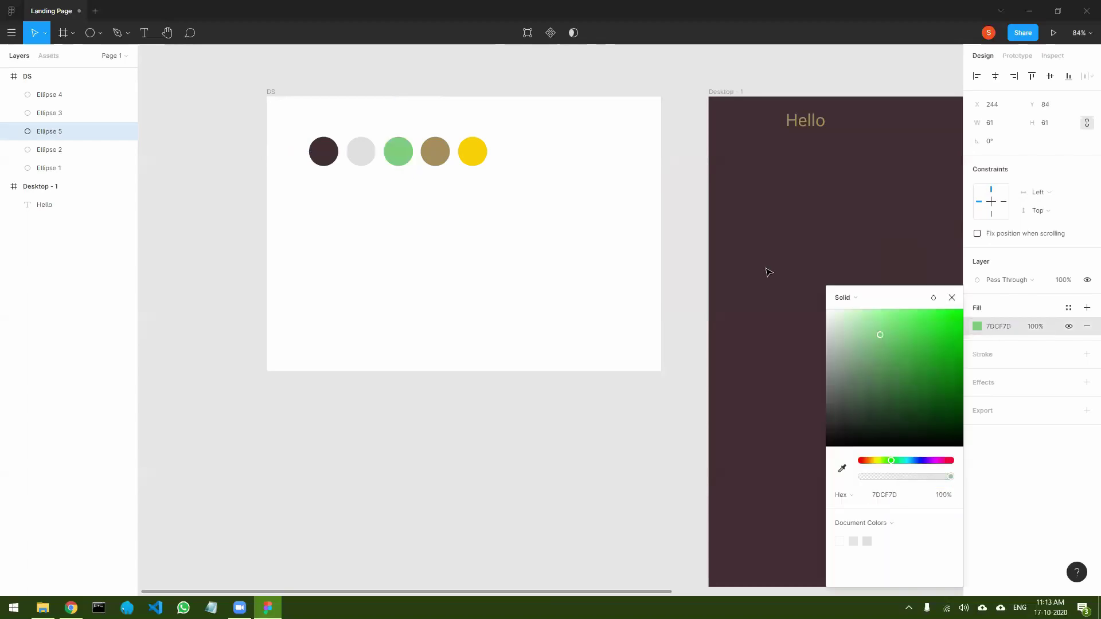
left_click(952, 298)
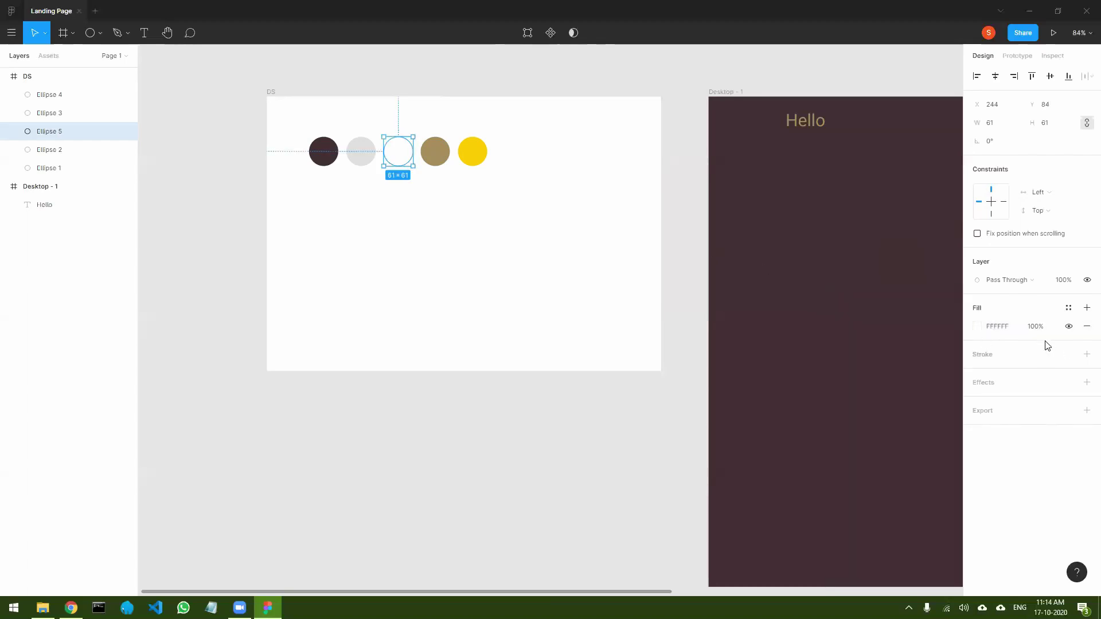
- Create a color style named LandingPage/Primary2 from the third circle's white fill
left_click(1068, 308)
left_click(1082, 329)
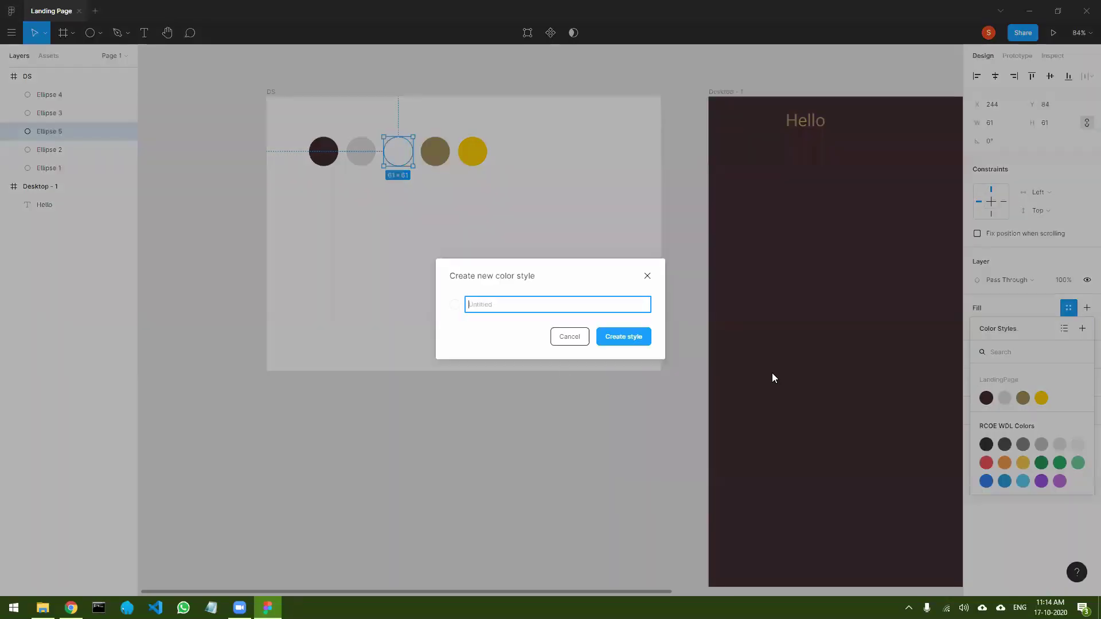
type("LandingPage/Primary2")
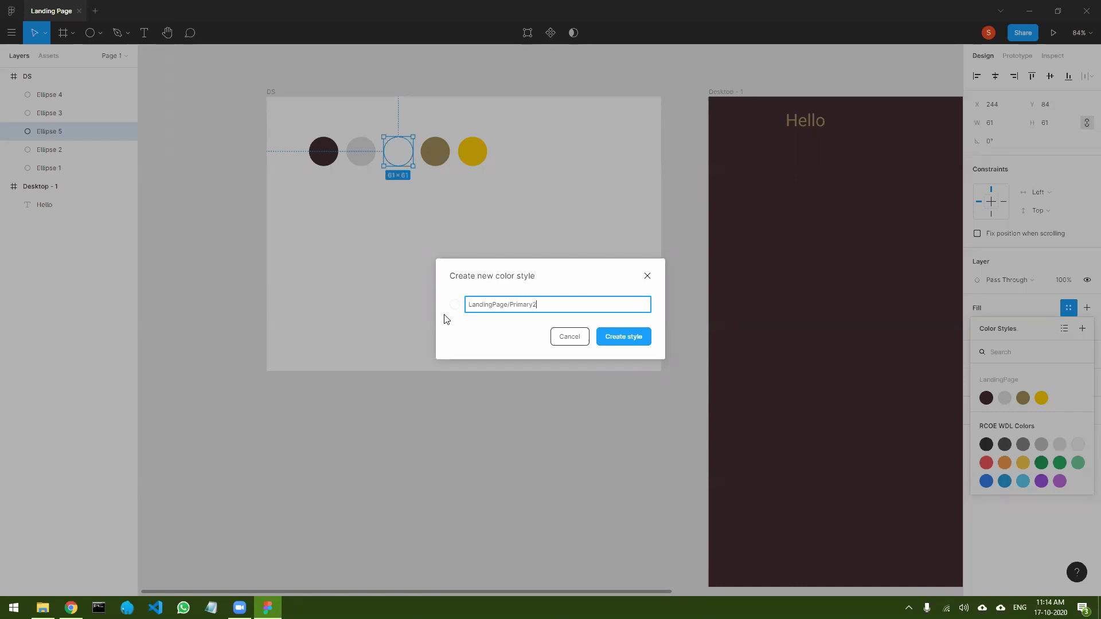
left_click(626, 336)
left_click(583, 457)
- Add a 1 px inside stroke in CDCDCD to the white third circle
left_click(405, 157)
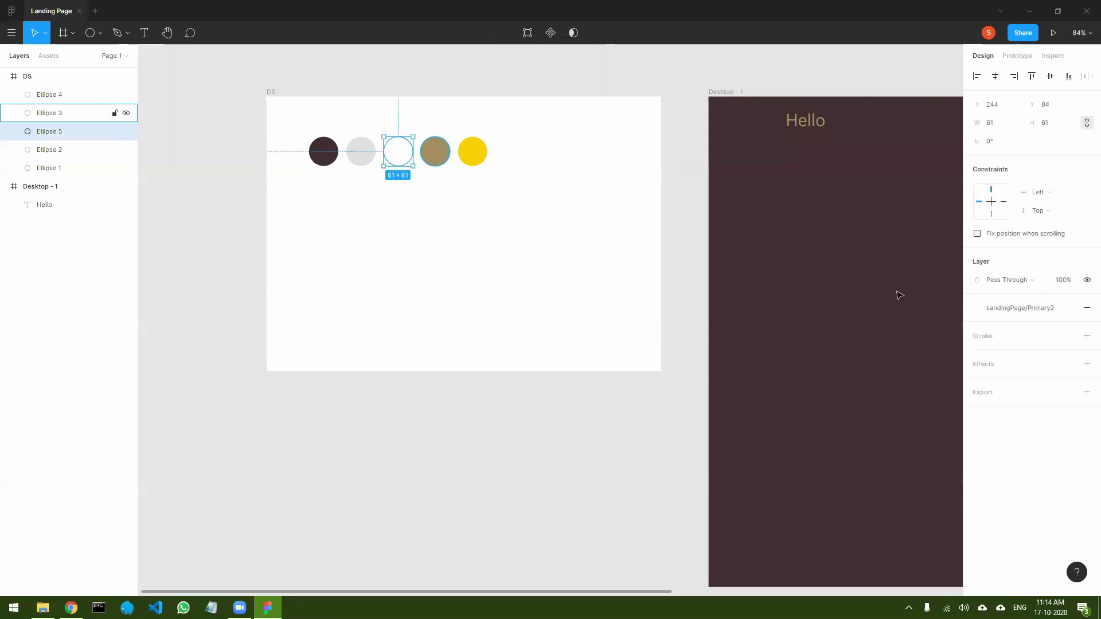
left_click(1086, 337)
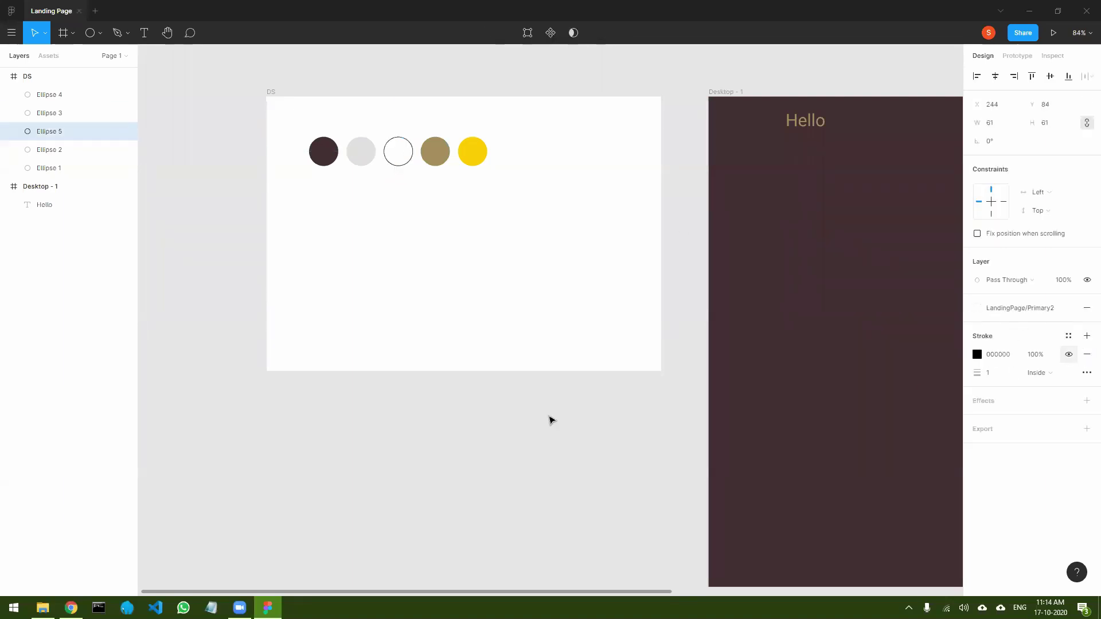
left_click(501, 432)
left_click(406, 161)
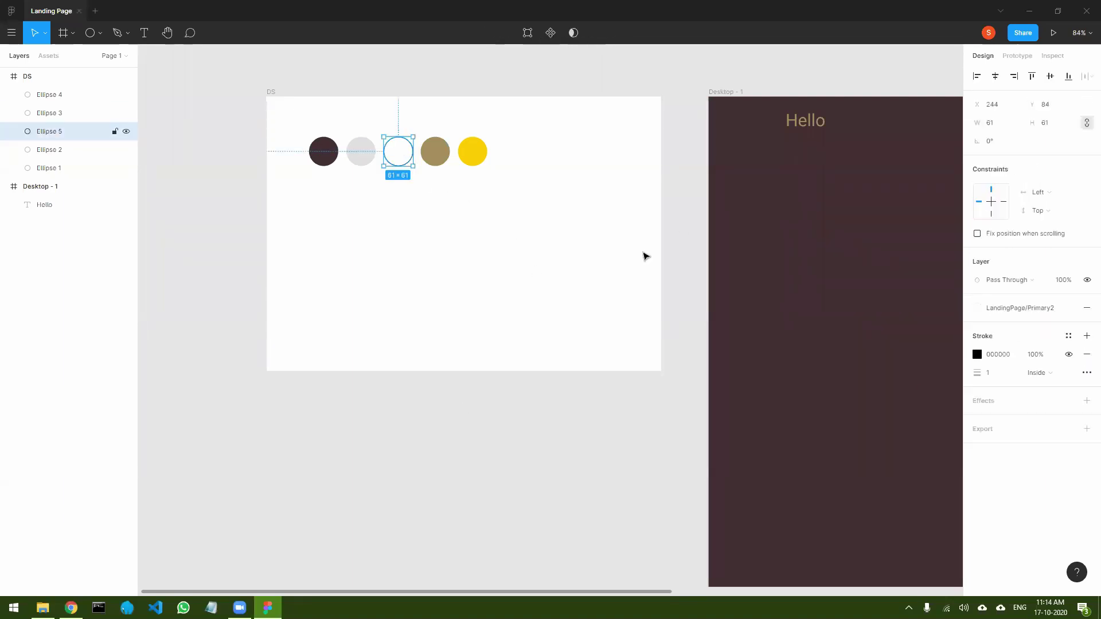
left_click(977, 355)
type("CDCDCD")
key("Return")
left_click(516, 450)
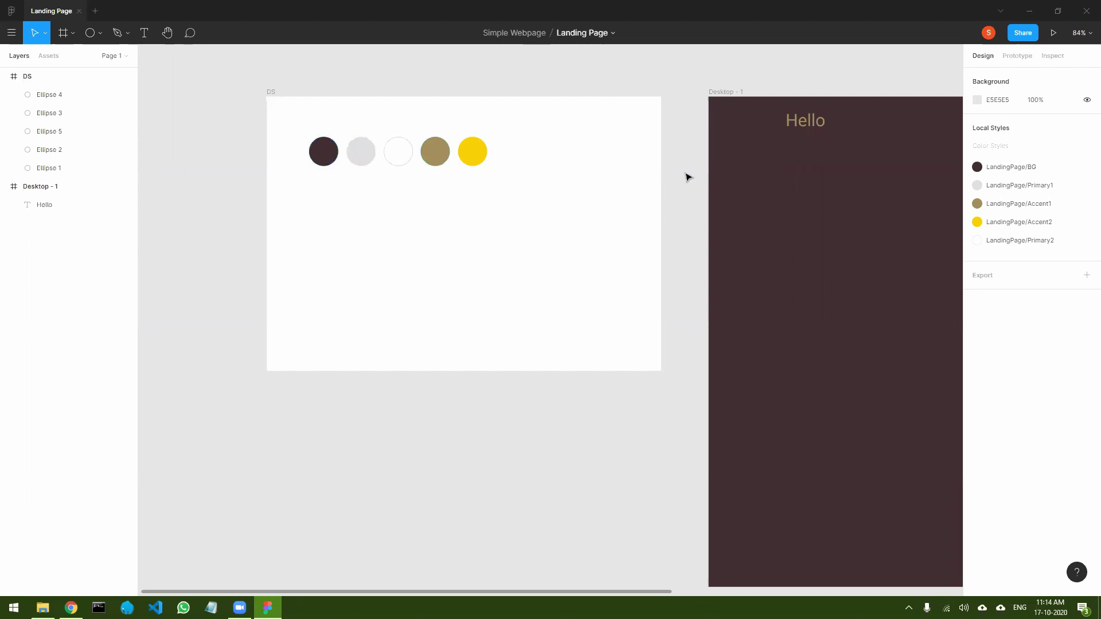
- Apply the LandingPage/Primary1 color style to the Hello text in the Desktop - 1 frame
left_click(789, 120)
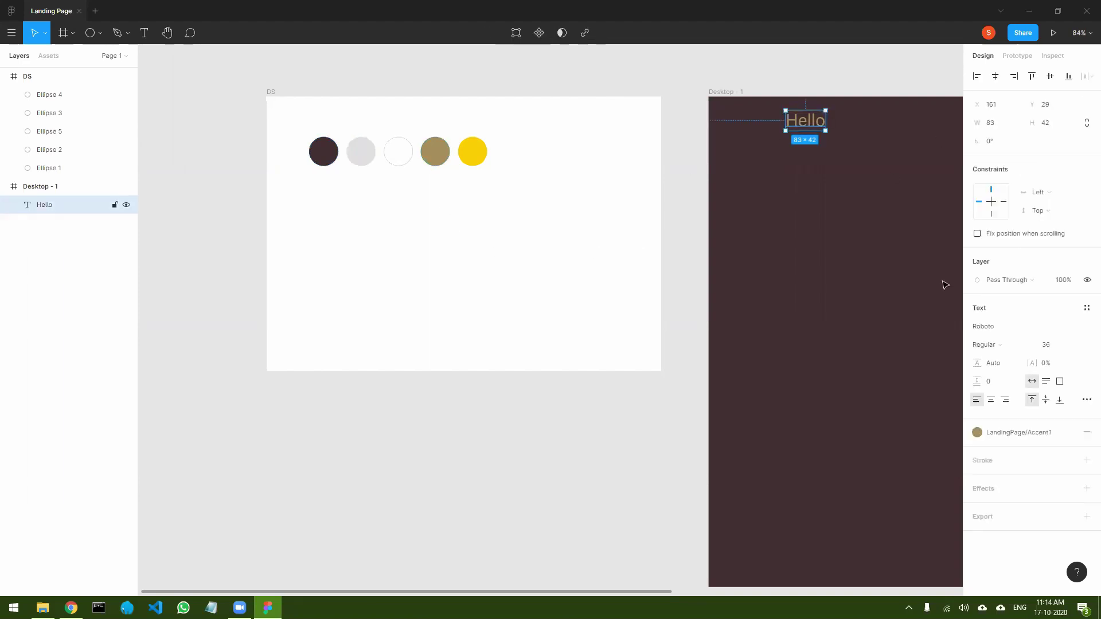
left_click(999, 433)
left_click(1005, 497)
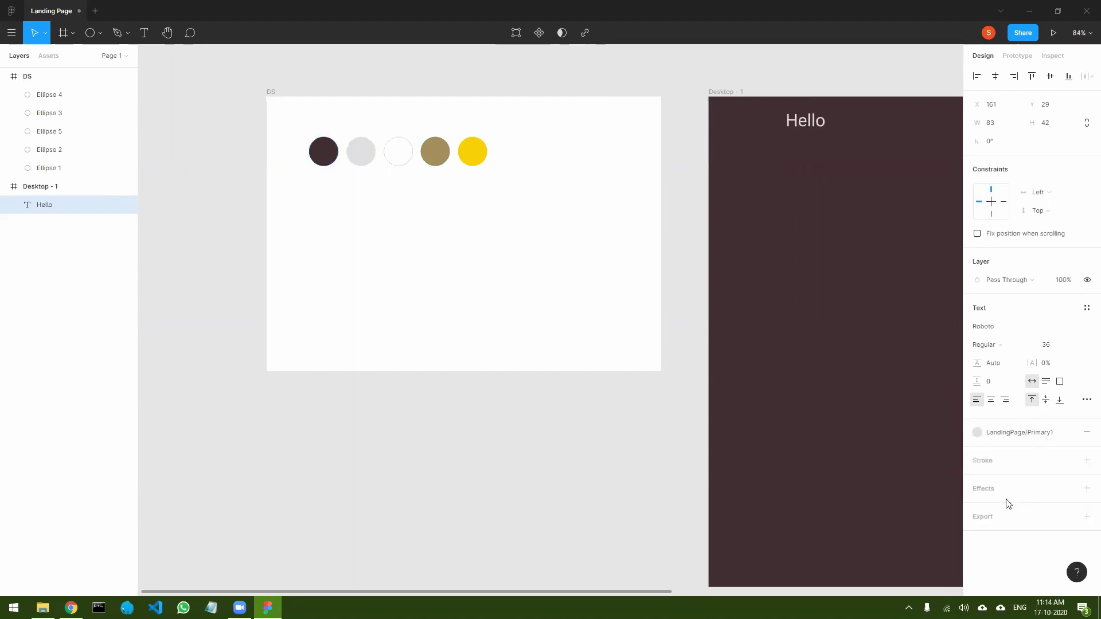
left_click(589, 462)
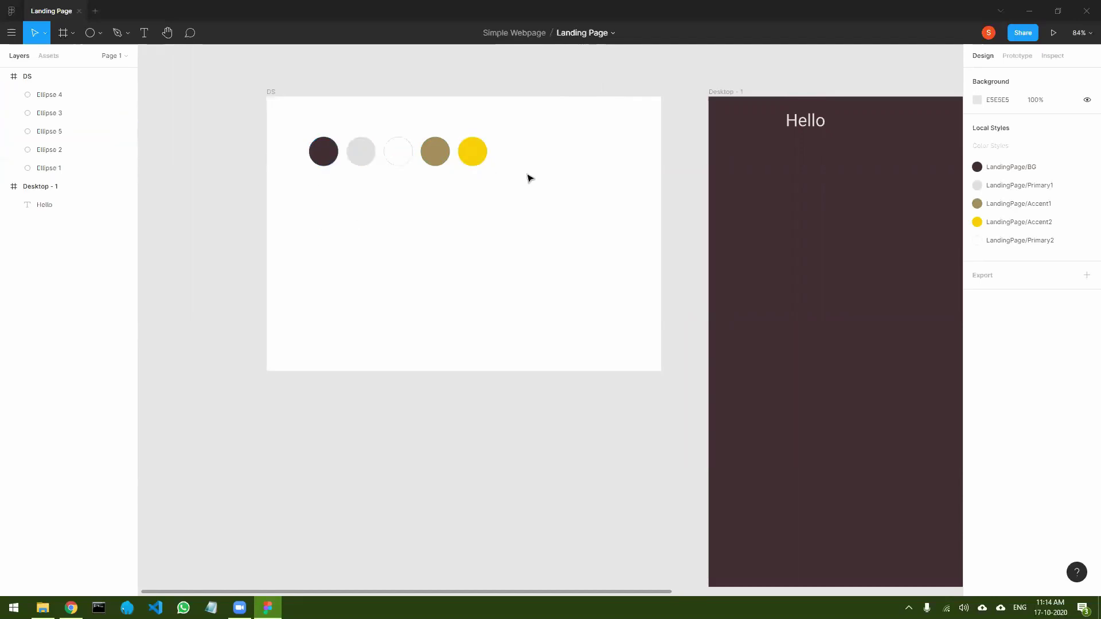
left_click_drag(763, 71, 757, 98)
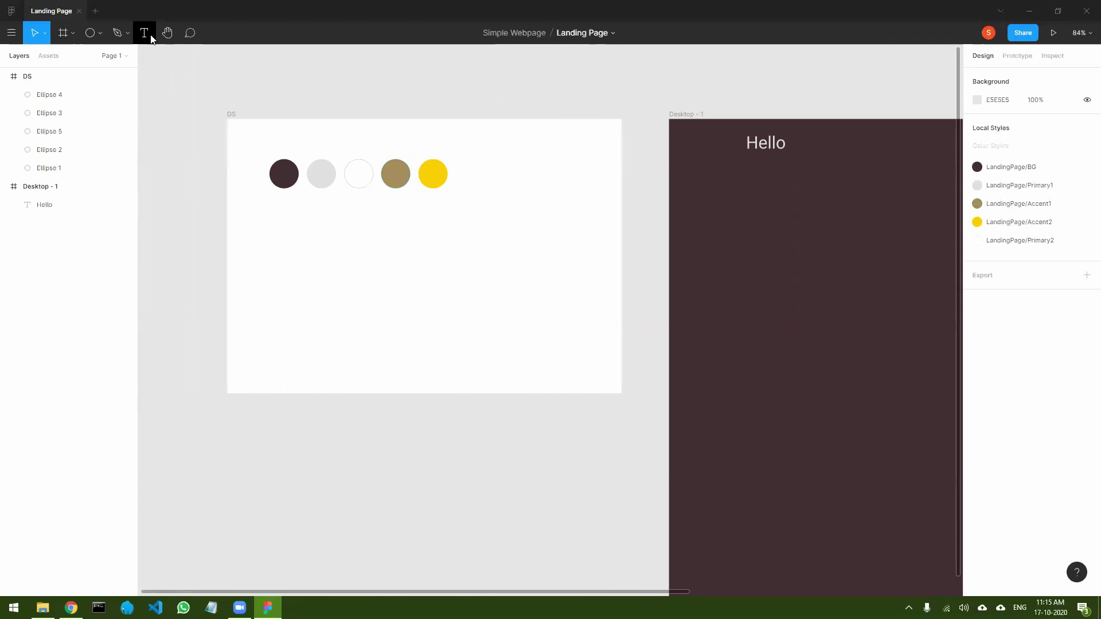
- Try the Revalia font on the Hello text and settle on Prata as its font
left_click(774, 145)
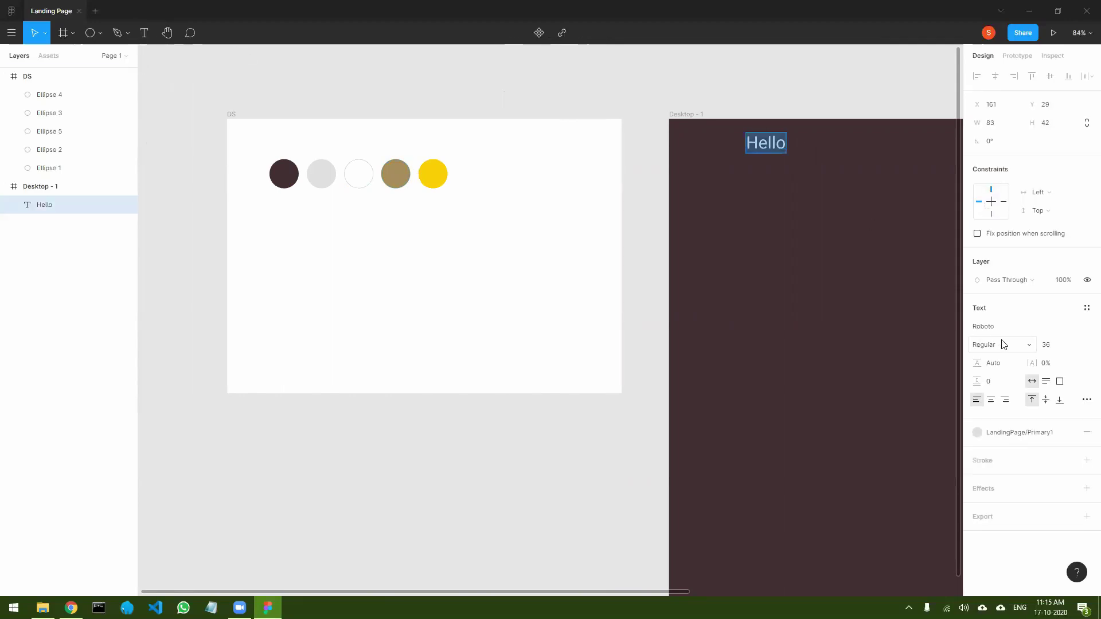
left_click(1085, 327)
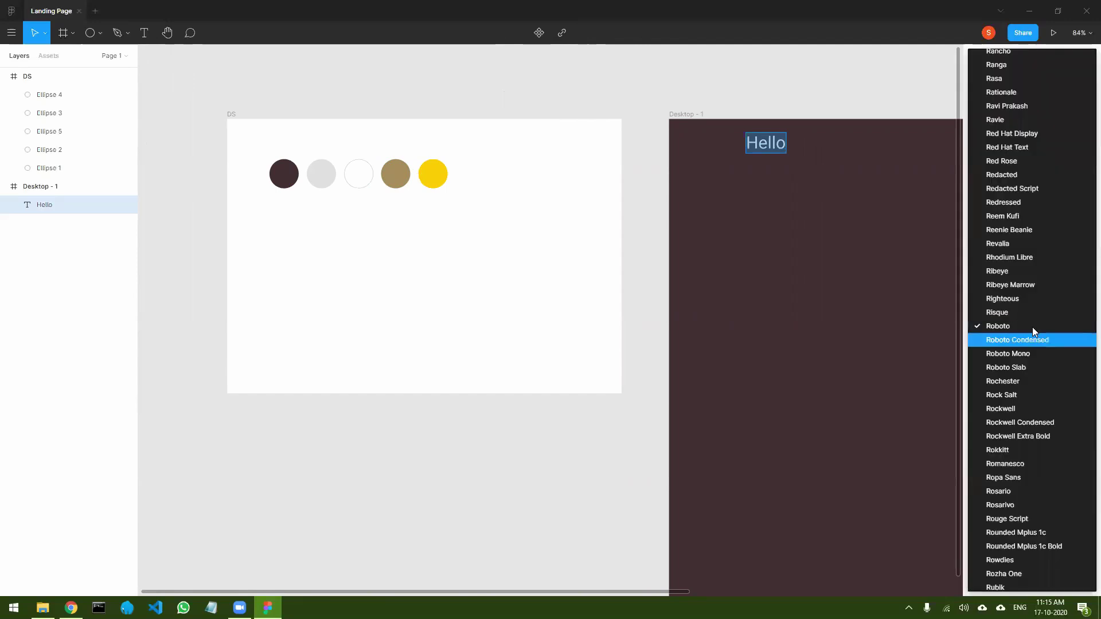
left_click(1004, 244)
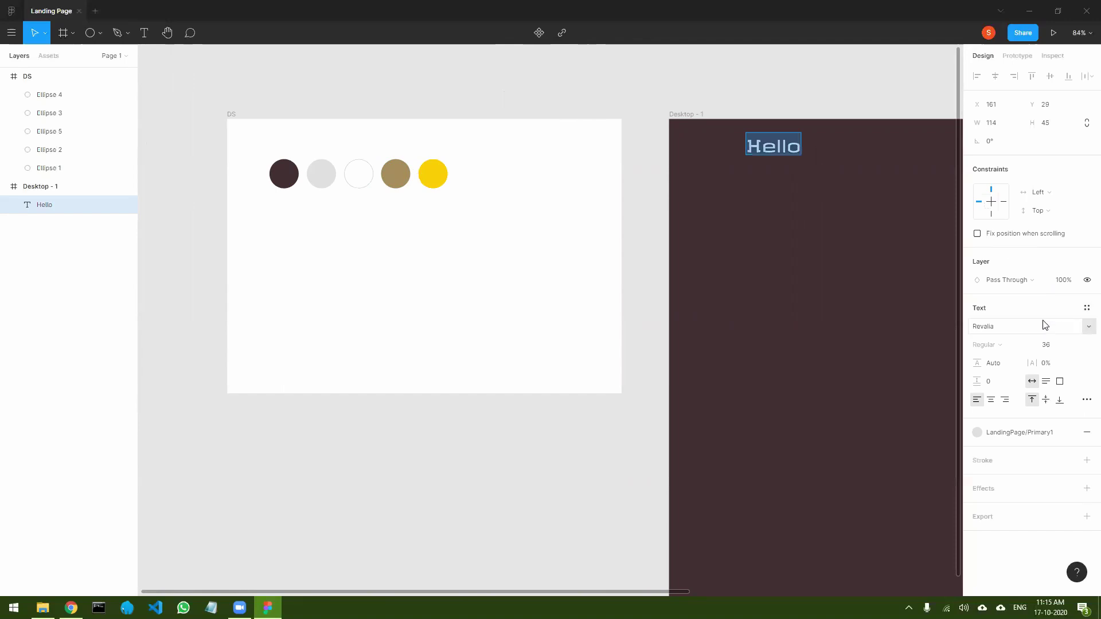
left_click(1086, 327)
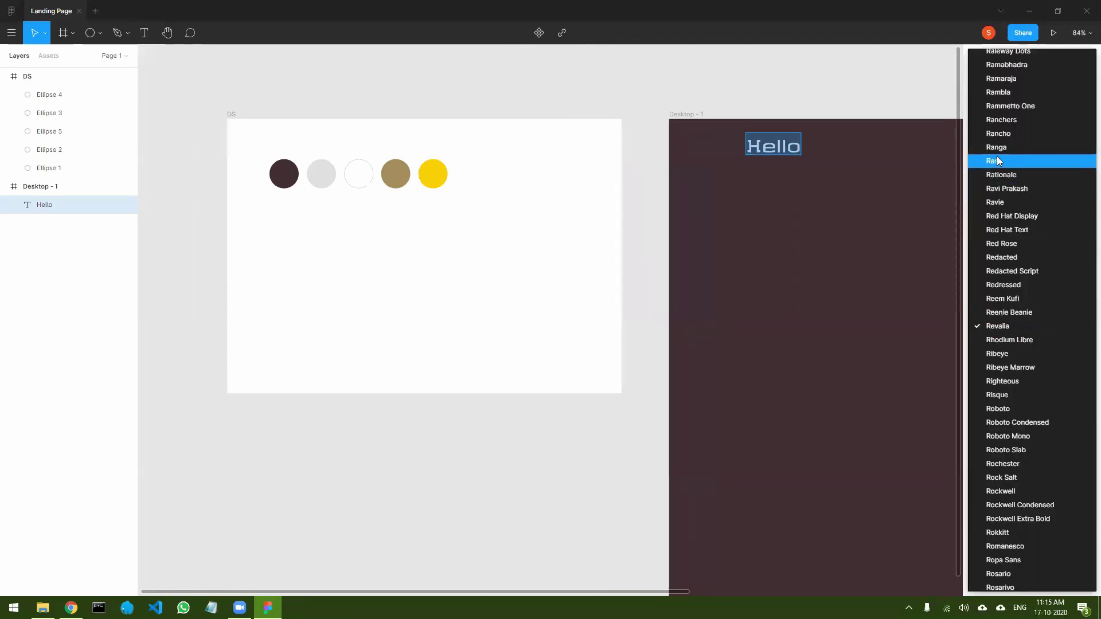
scroll(1039, 184, "up", 4)
scroll(1040, 190, "up", 5)
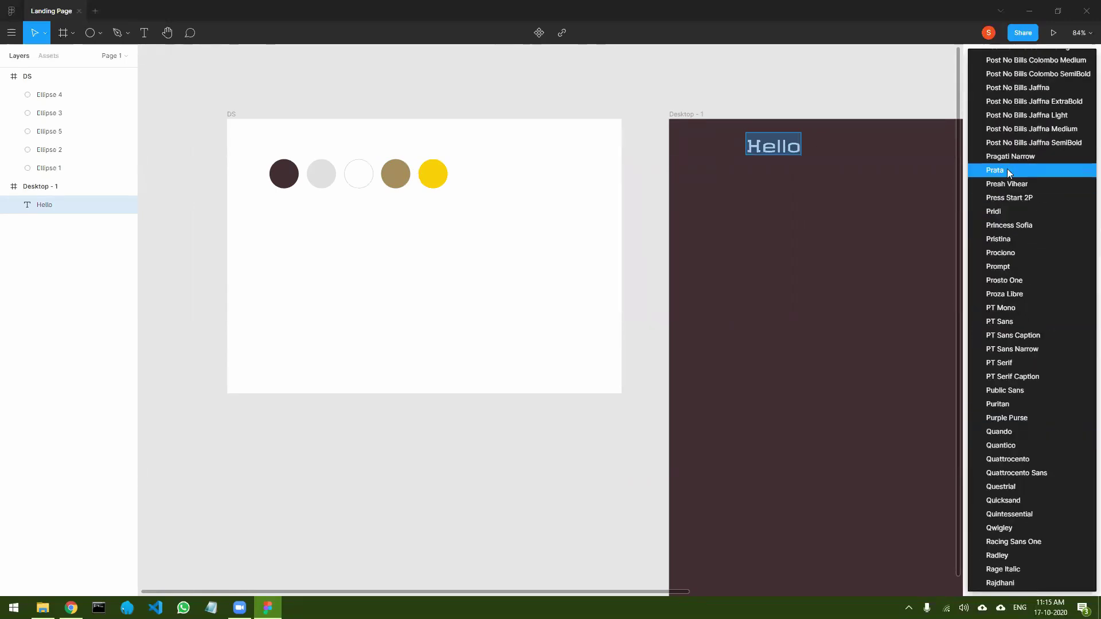
left_click(1010, 168)
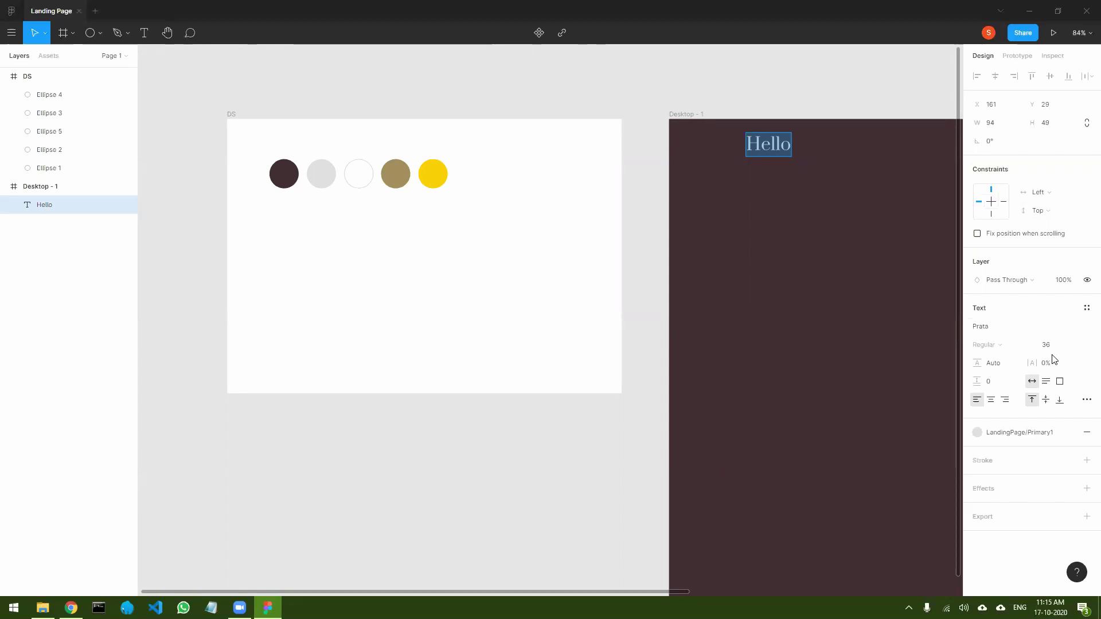
- Add a text box about 275 × 53 reading "Hello World" below the color circles in the DS frame
left_click(144, 33)
left_click_drag(278, 231, 410, 256)
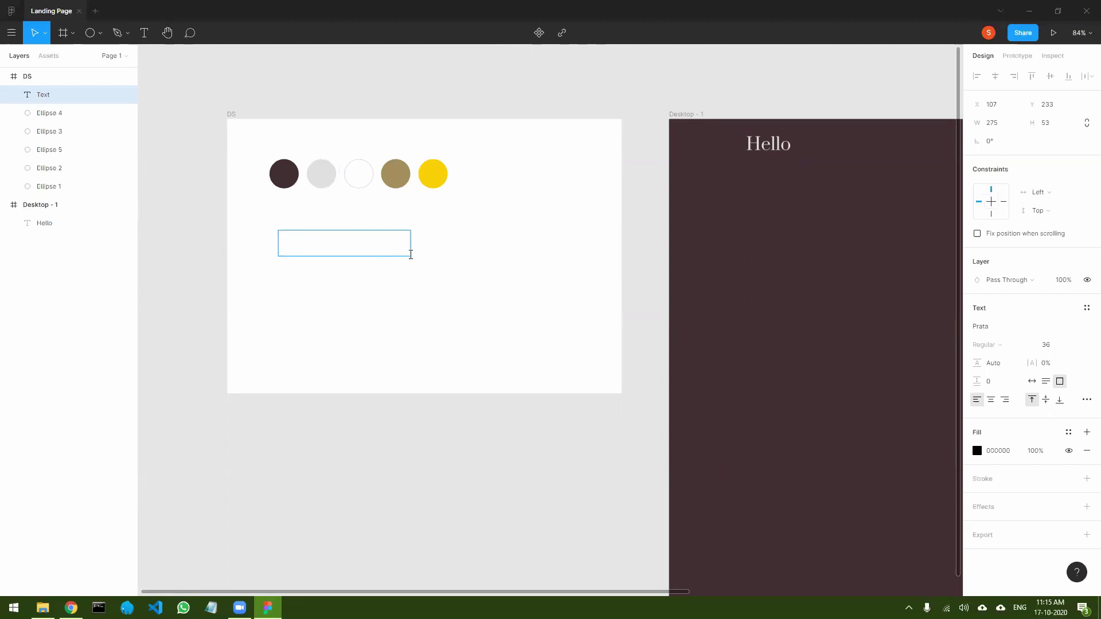
type("Hello World")
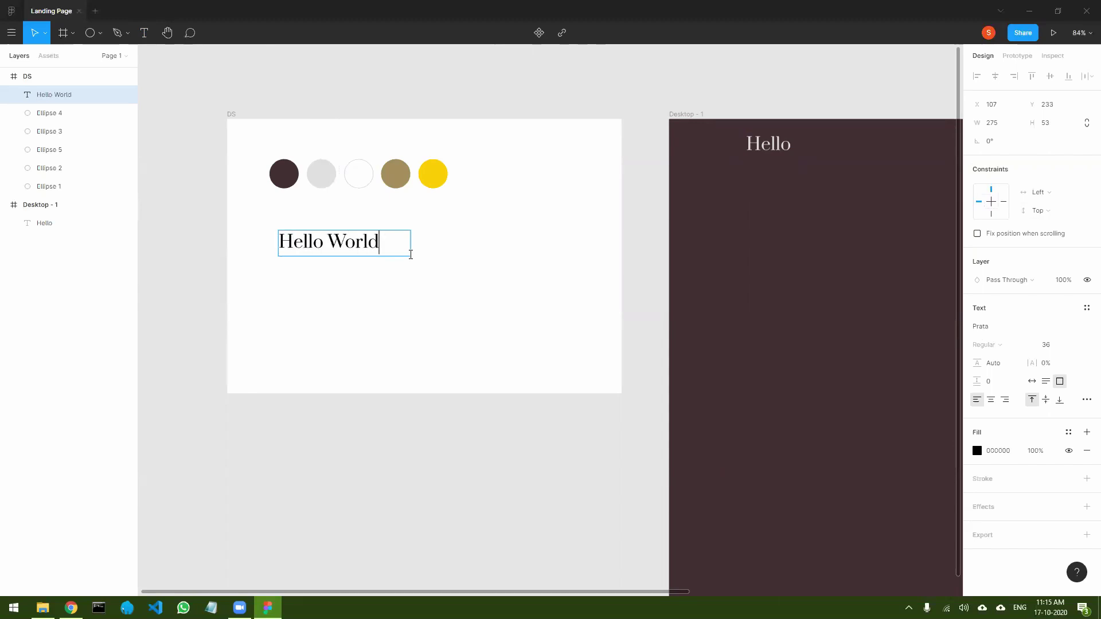
- Set the letter spacing of the Hello World text to 10%
left_click_drag(375, 241, 258, 241)
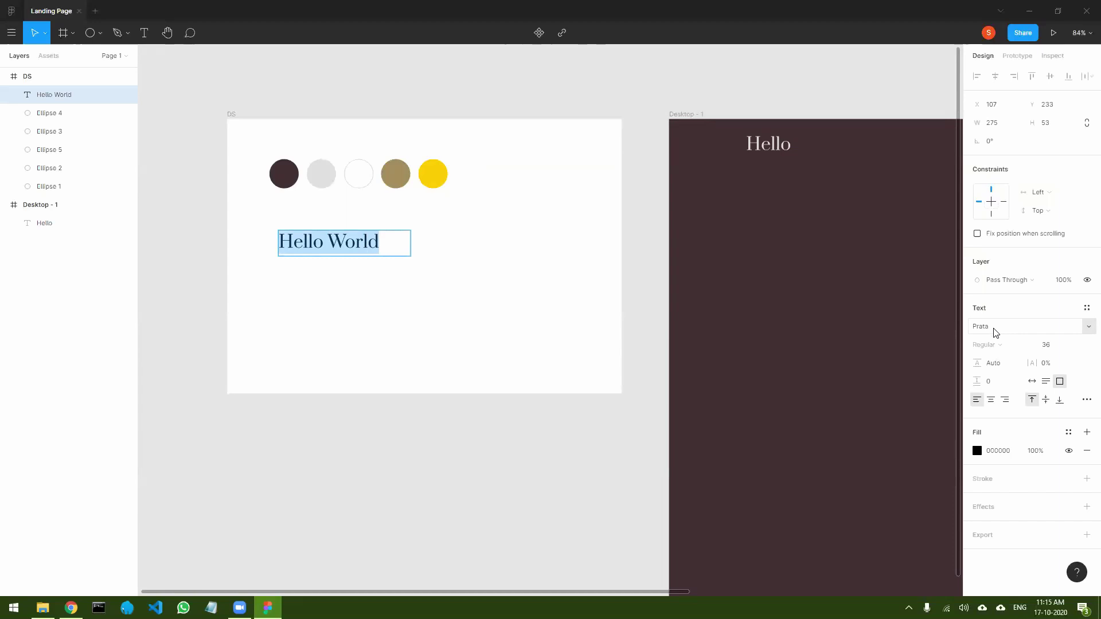
left_click(1050, 349)
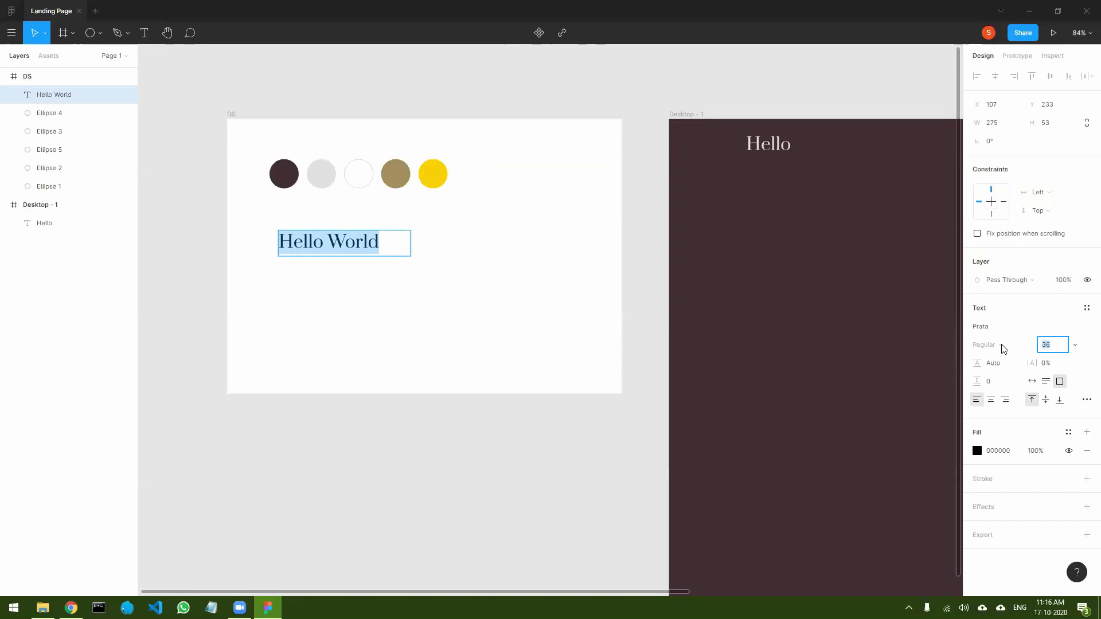
left_click_drag(1033, 363, 1050, 365)
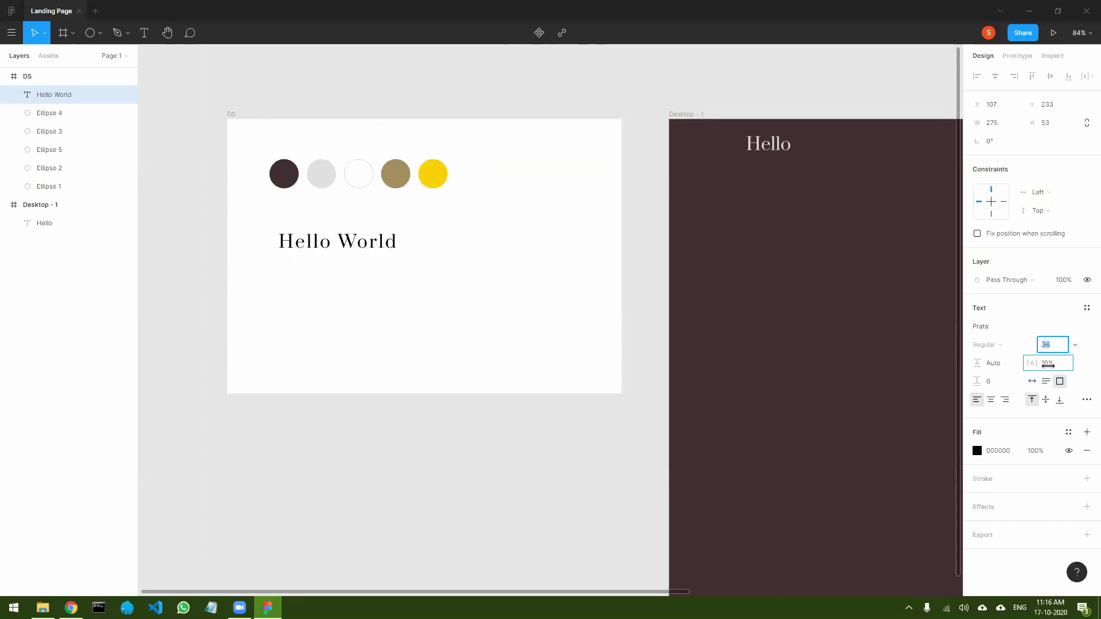
left_click(333, 303)
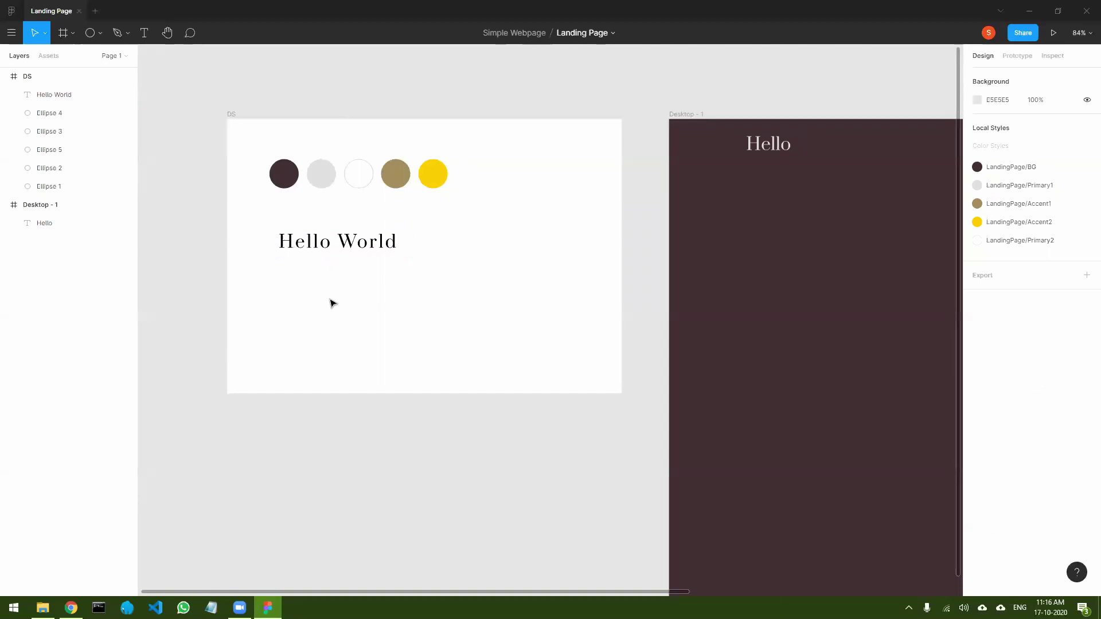
left_click(373, 241)
left_click(391, 304)
left_click(367, 245)
left_click(390, 279)
- Create a text style named LandingPage/H1 from the Hello World text
left_click(371, 245)
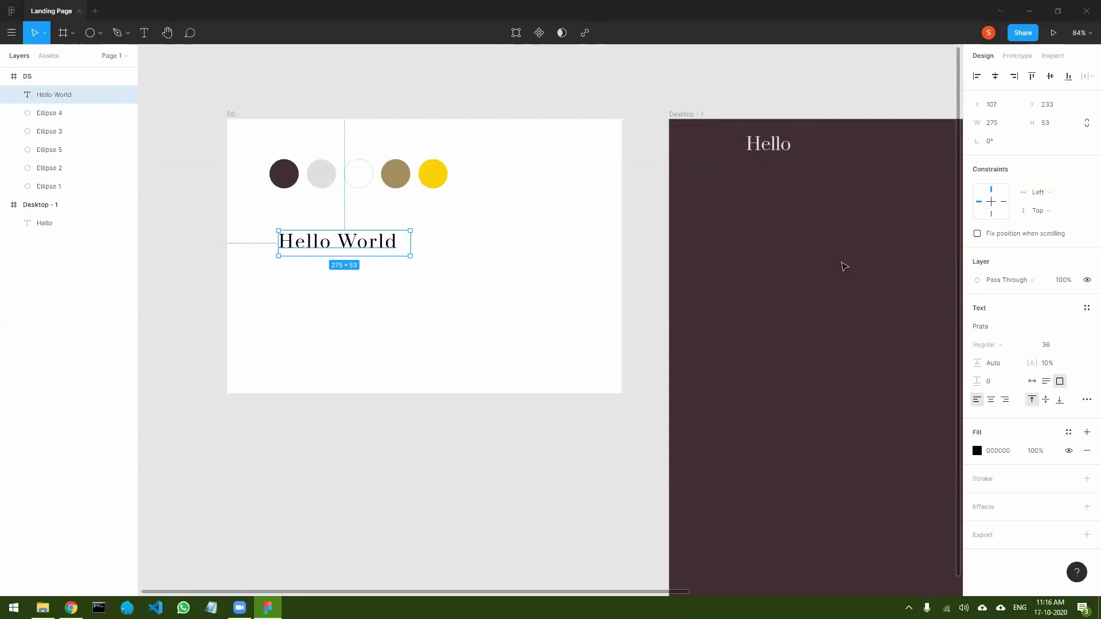
left_click(1086, 308)
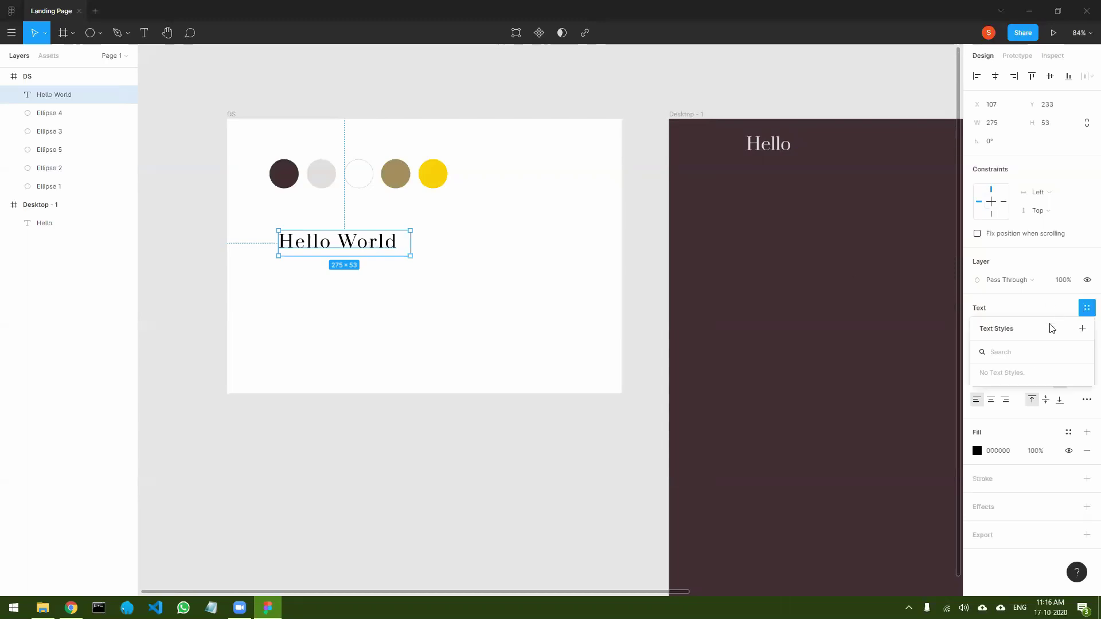
left_click(1082, 328)
type("LandingPage/H1")
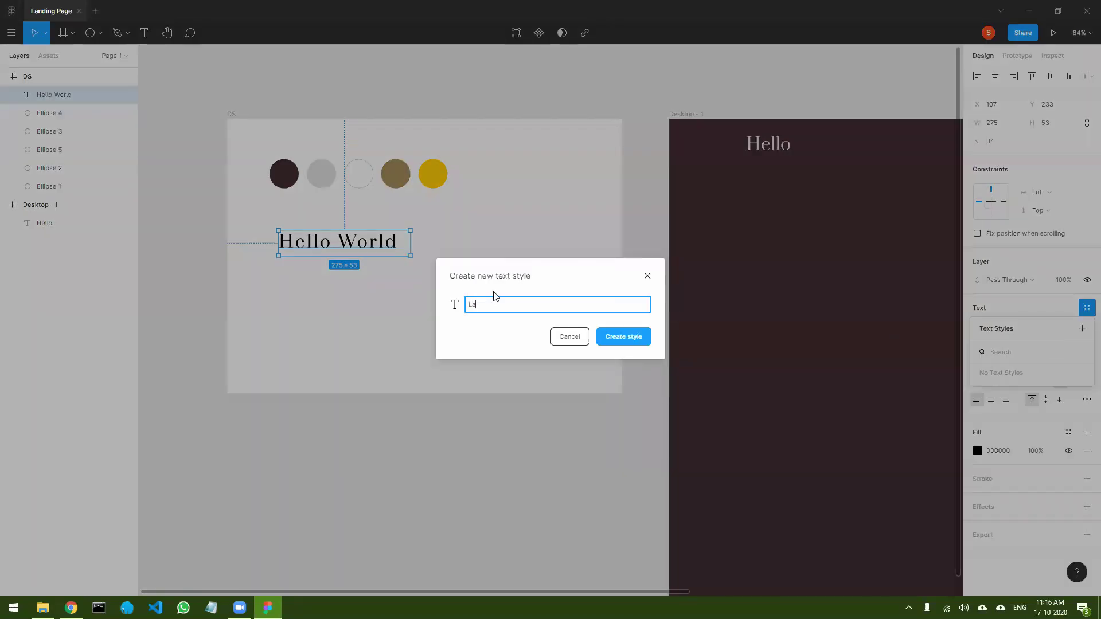
left_click(624, 337)
left_click(505, 337)
- Duplicate the Hello World text twice below the original, with the copies at Y 305 and Y 377
left_click(367, 245)
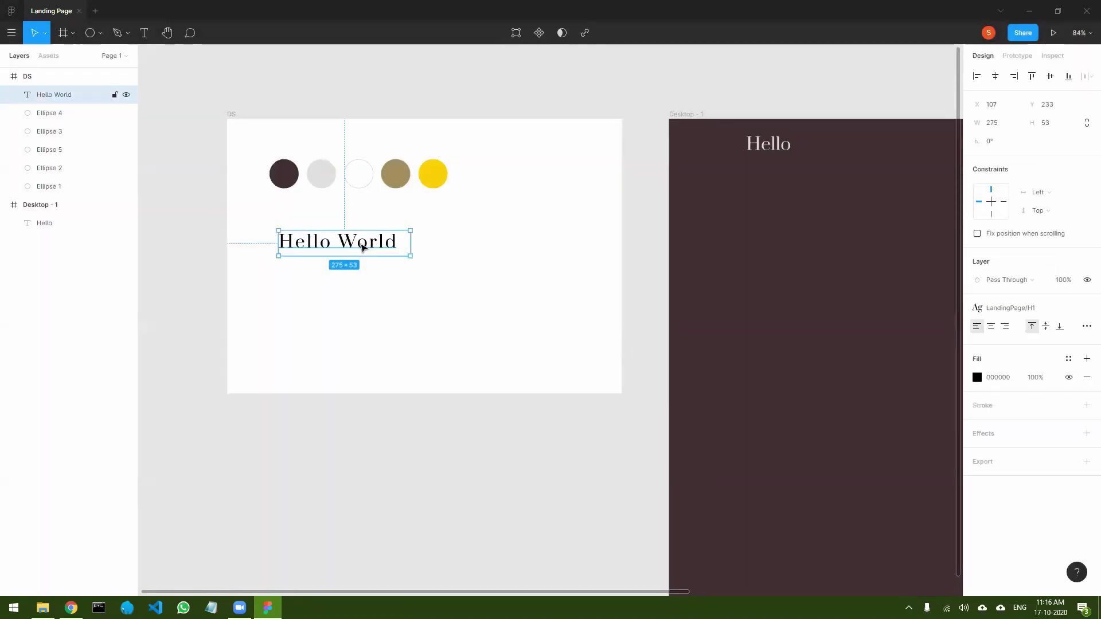
left_click_drag(376, 248, 370, 314)
left_click(362, 281)
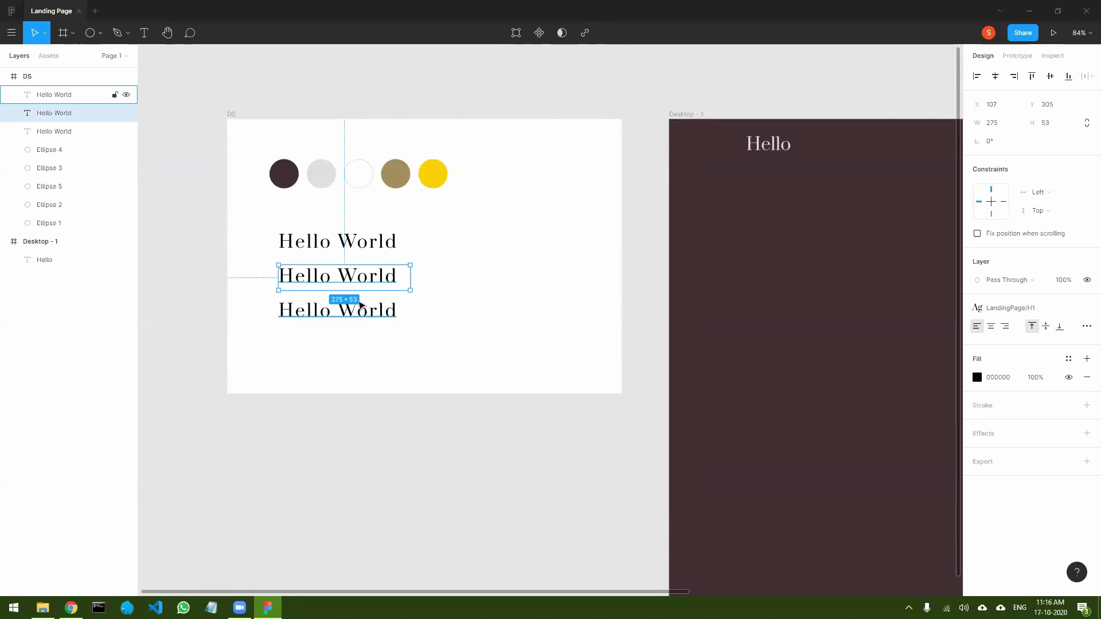
- Detach the LandingPage/H1 style from the middle Hello World text and set its font size to 28
double_click(356, 281)
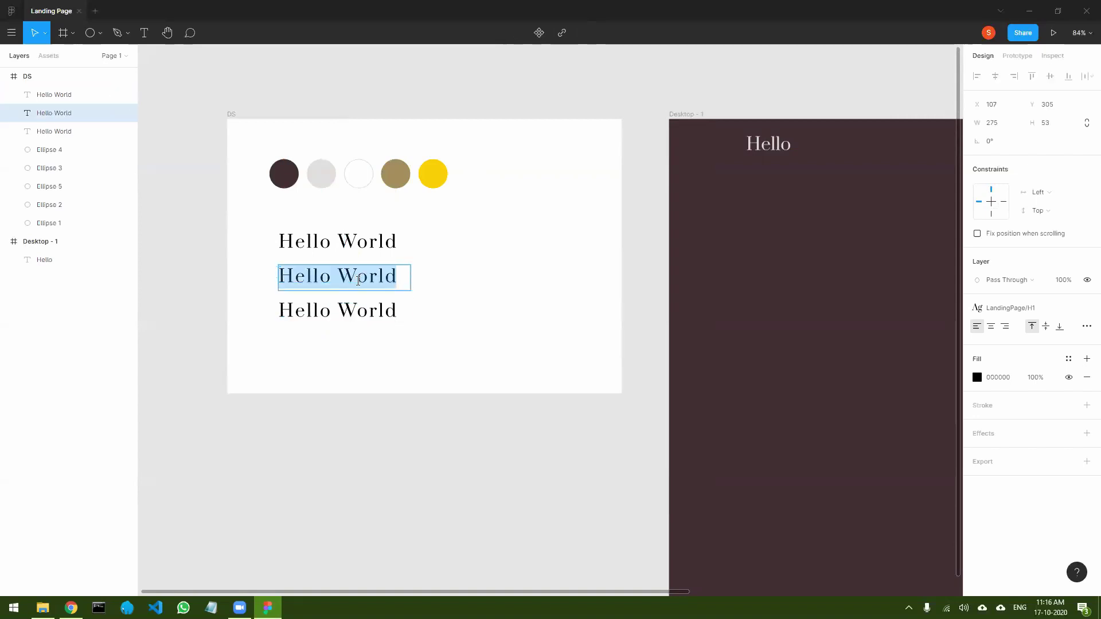
mouse_move(1013, 311)
left_click(1086, 309)
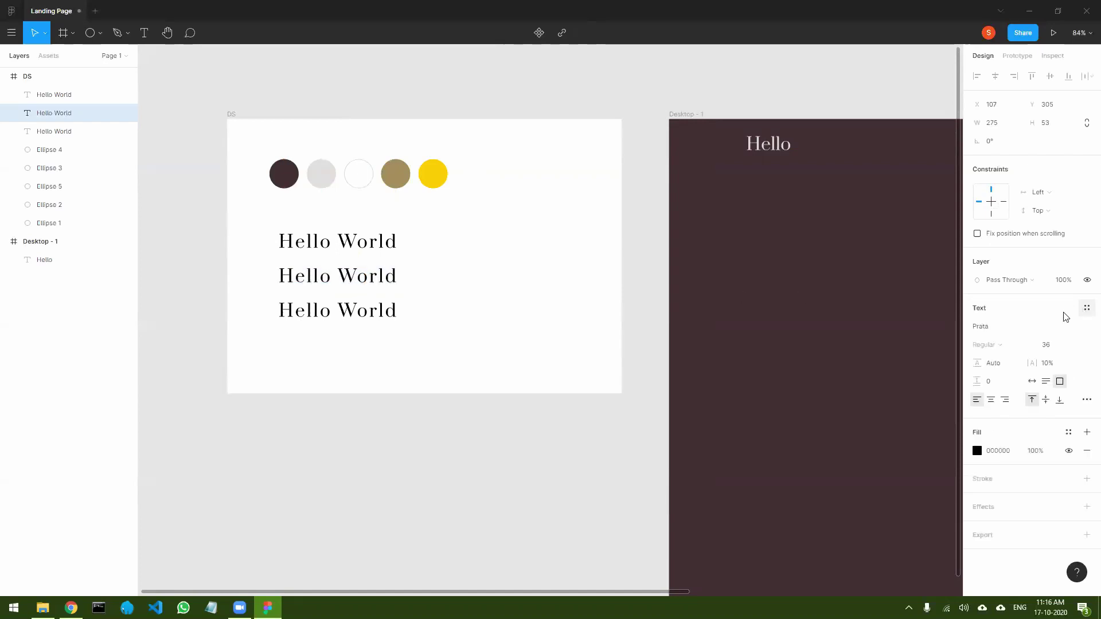
triple_click(359, 281)
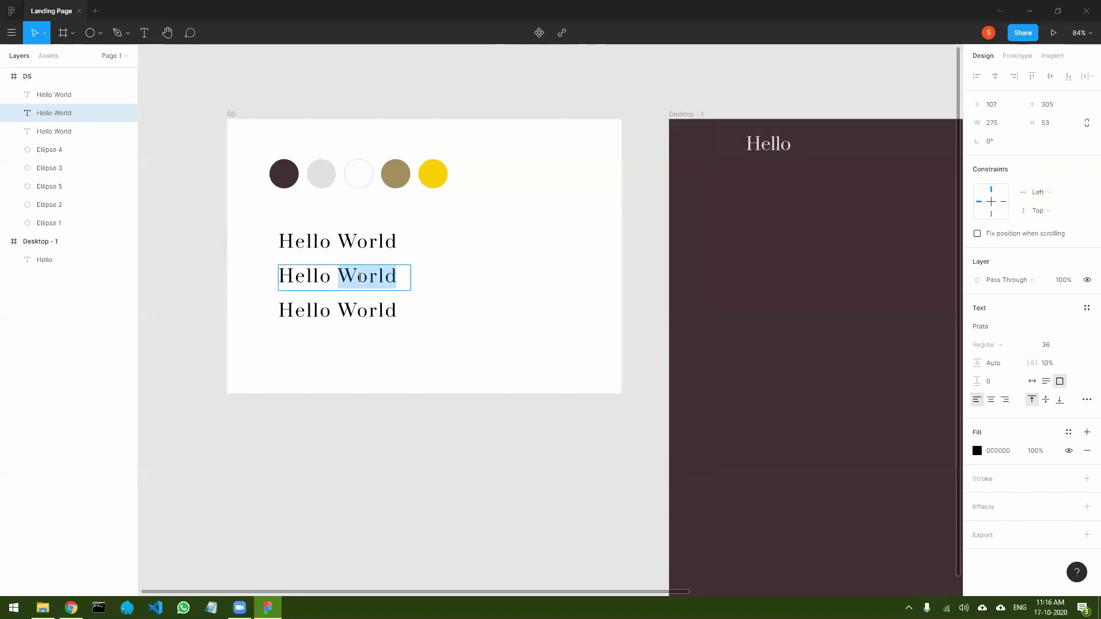
left_click(1046, 346)
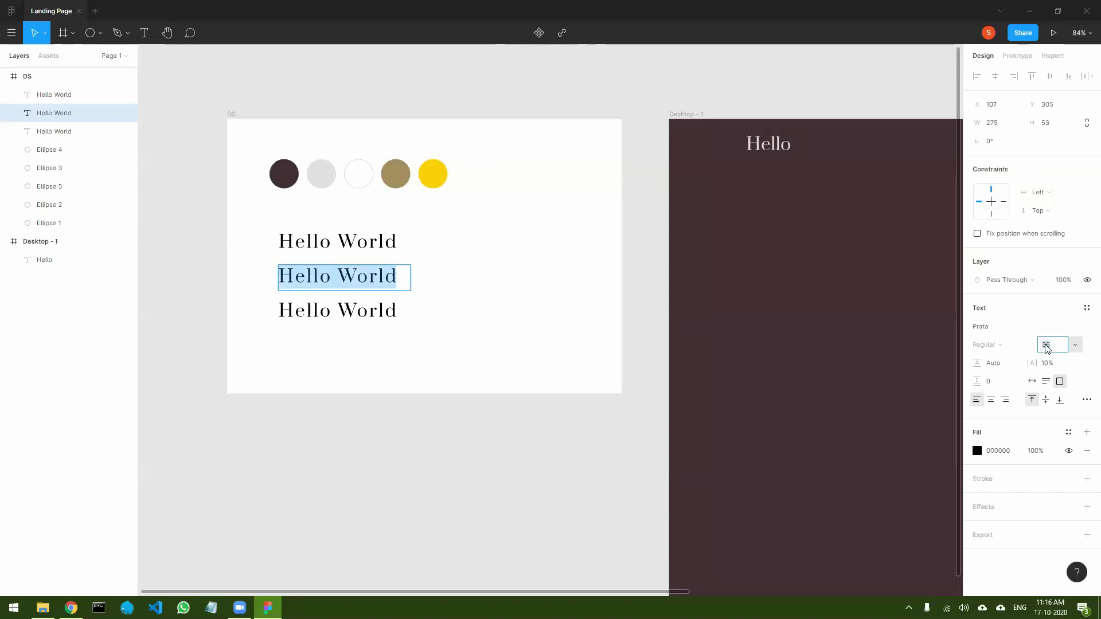
type("28")
key("Return")
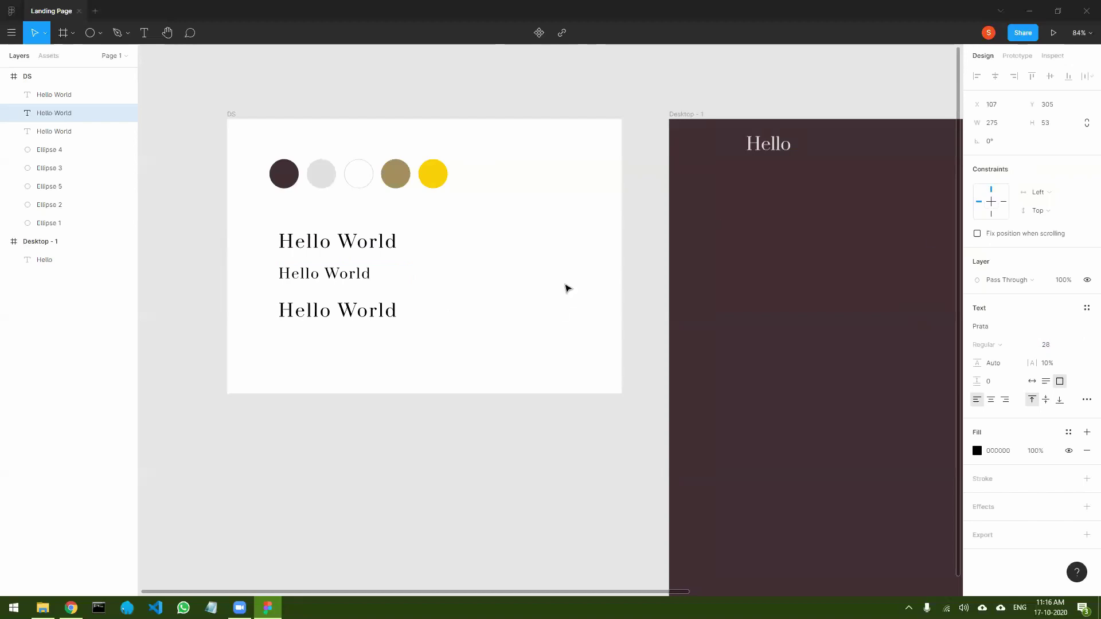
- Set the middle Hello World text's letter spacing to 0% and align it vertically to the middle
left_click_drag(1030, 363, 1026, 363)
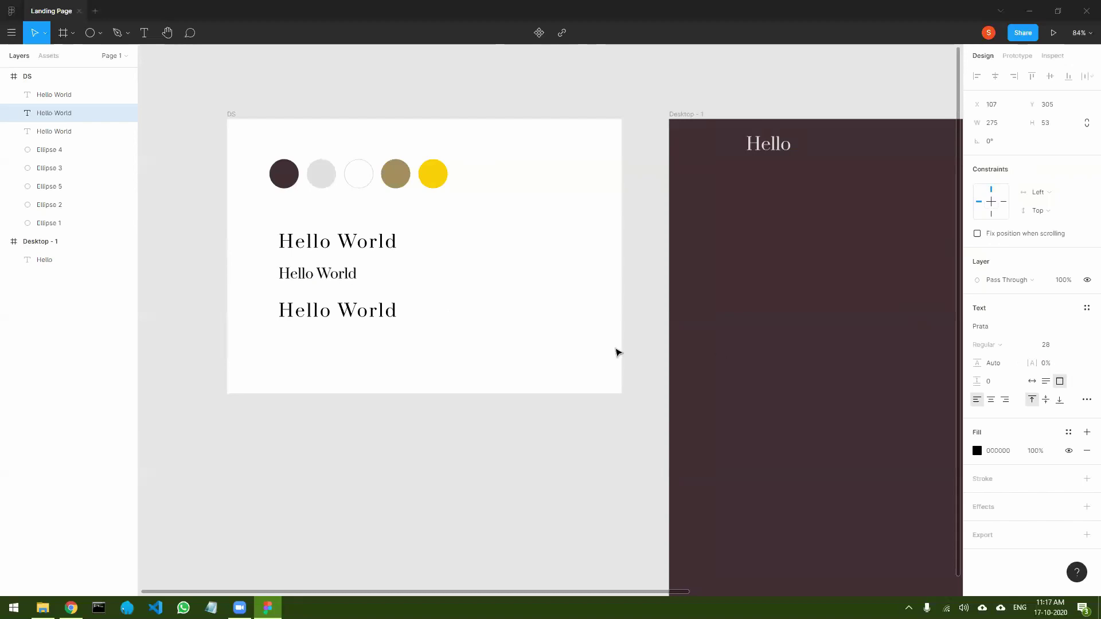
double_click(380, 283)
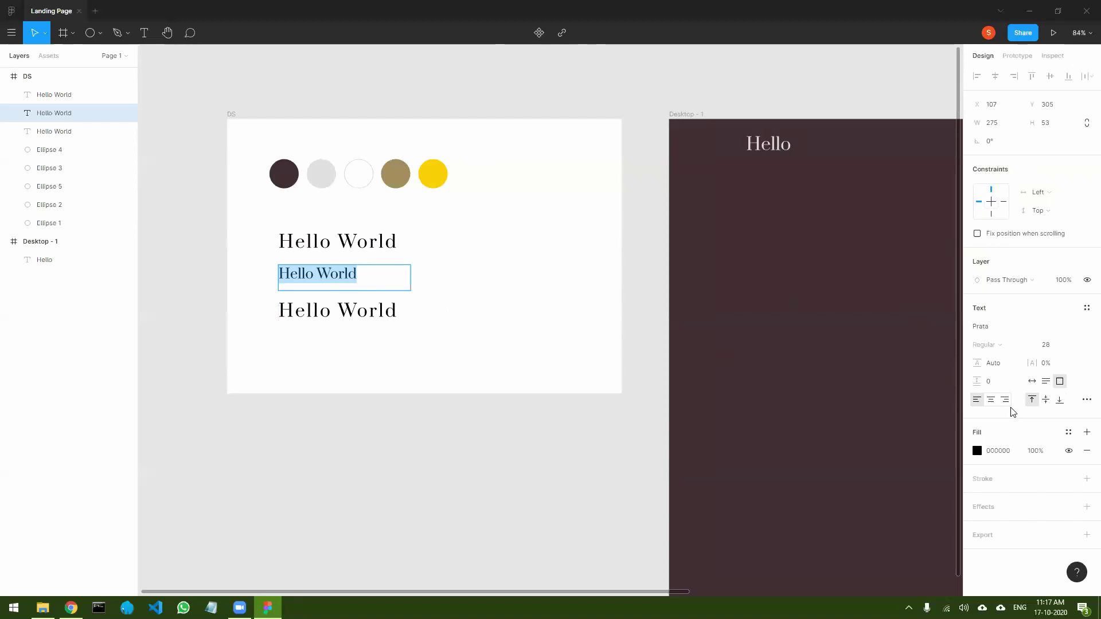
left_click(1046, 400)
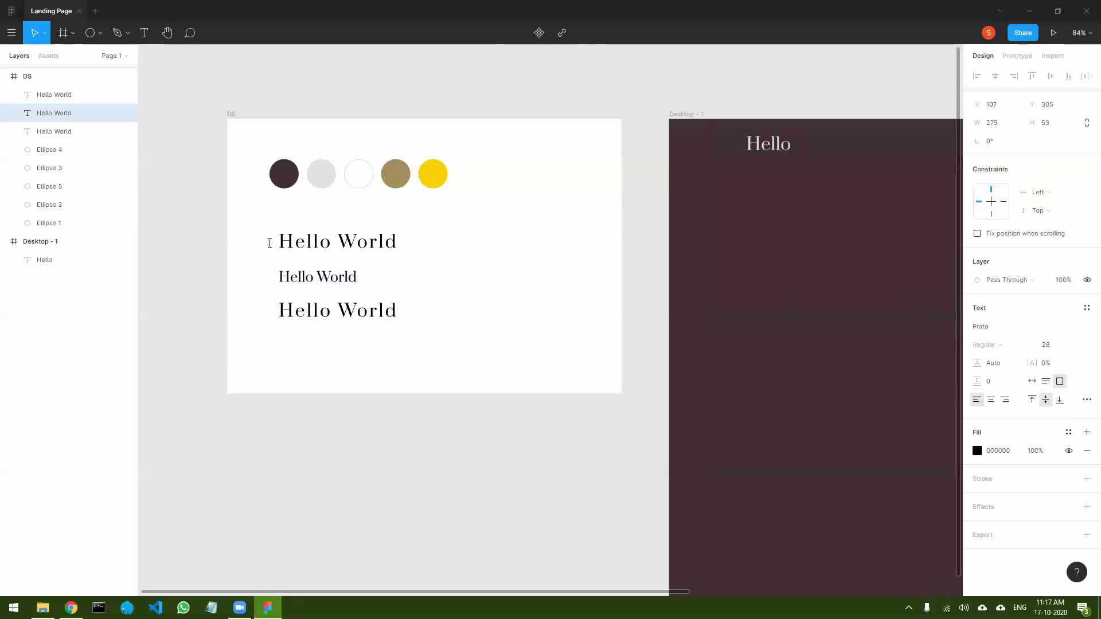
key("Return")
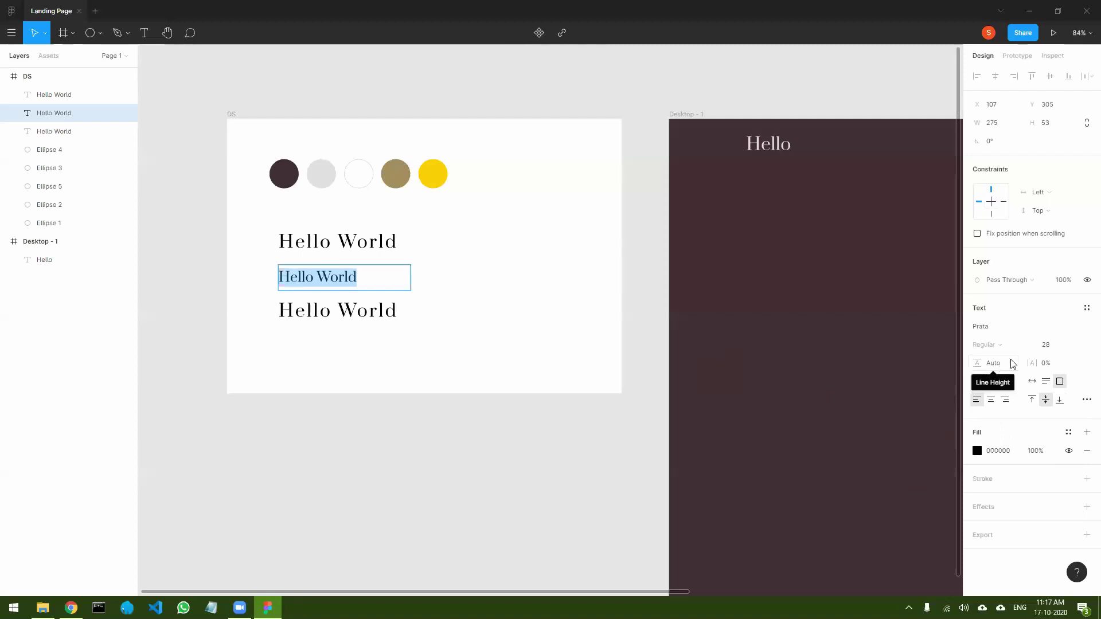
- Create a new text style from the middle Hello World text's size 28 Prata formatting
left_click(1087, 308)
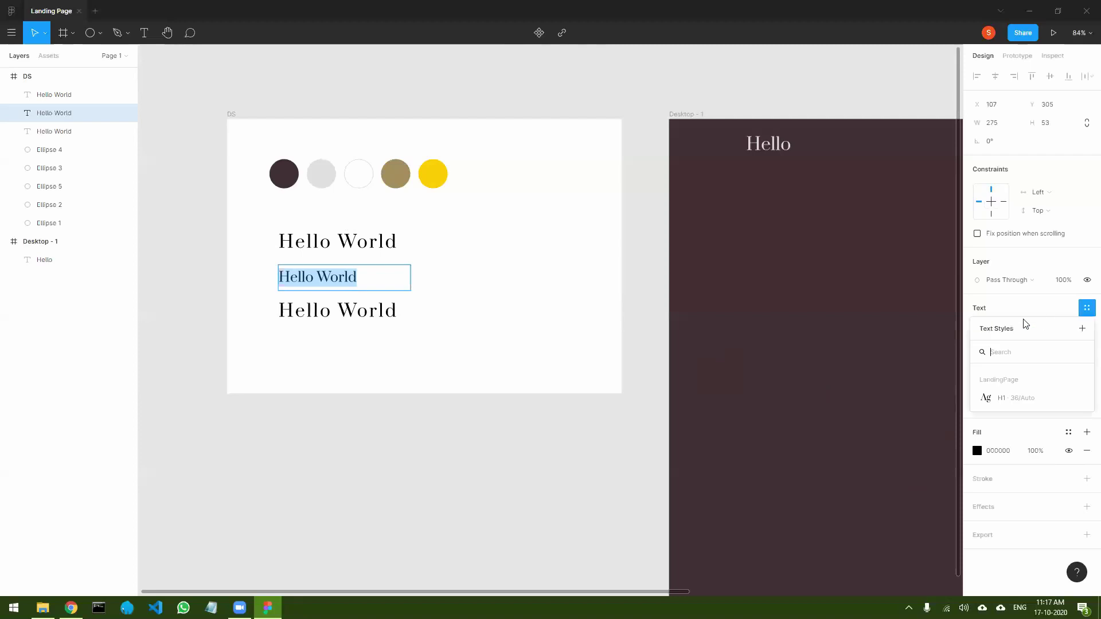
left_click(1082, 328)
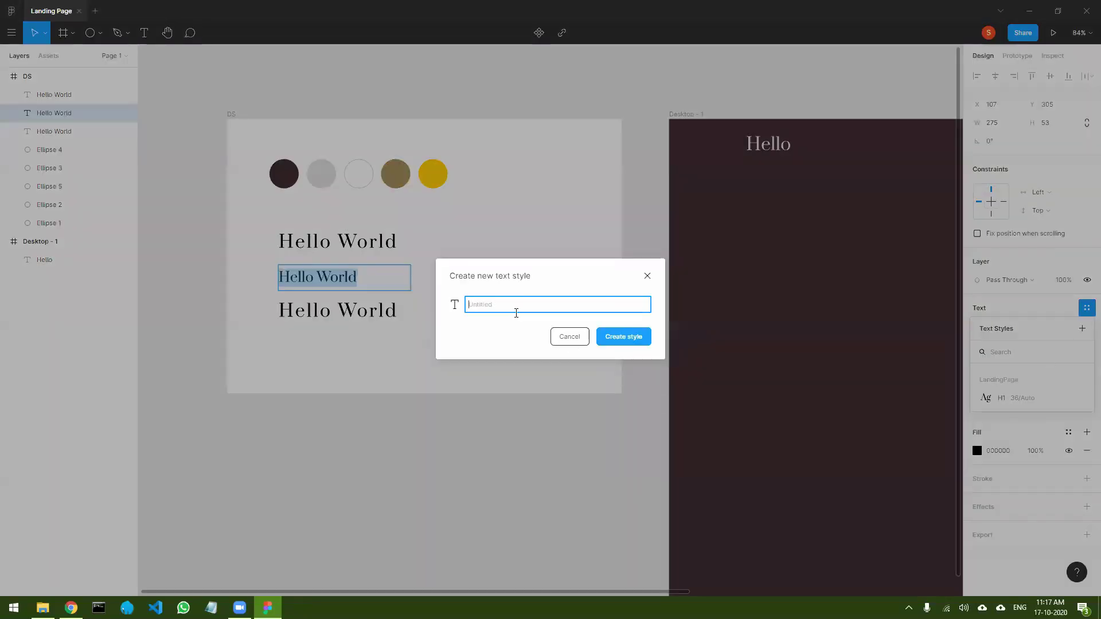
type("L")
left_click(641, 341)
- Detach the LandingPage/H1 style from the bottom Hello World text and set its font size to 16
left_click(380, 312)
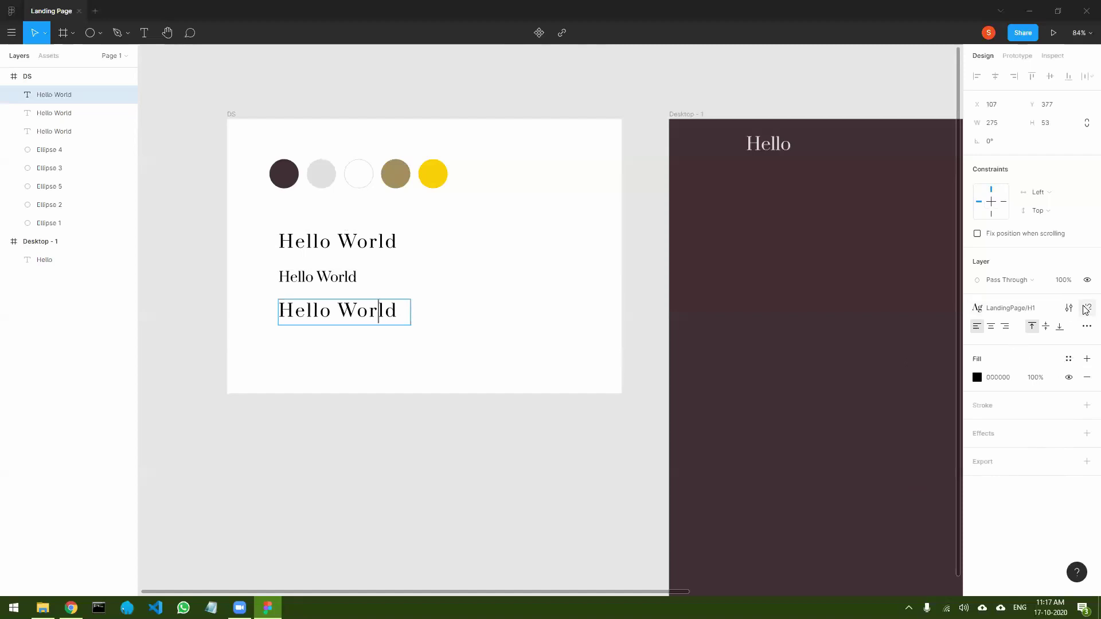
left_click(1087, 308)
left_click(1046, 345)
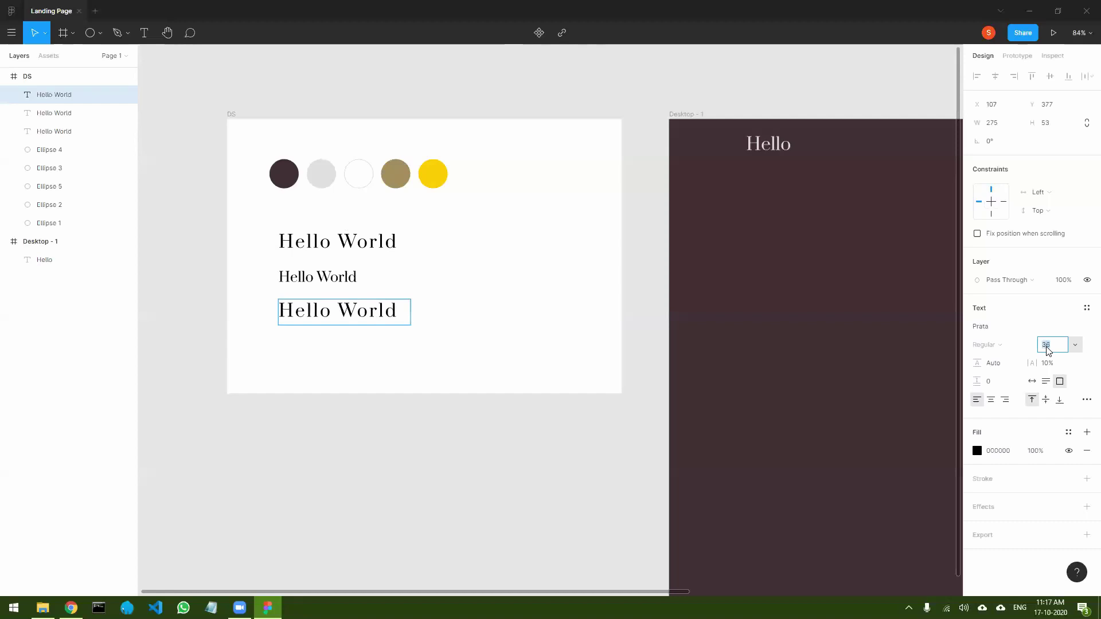
type("16")
key("Return")
key("ctrl+a")
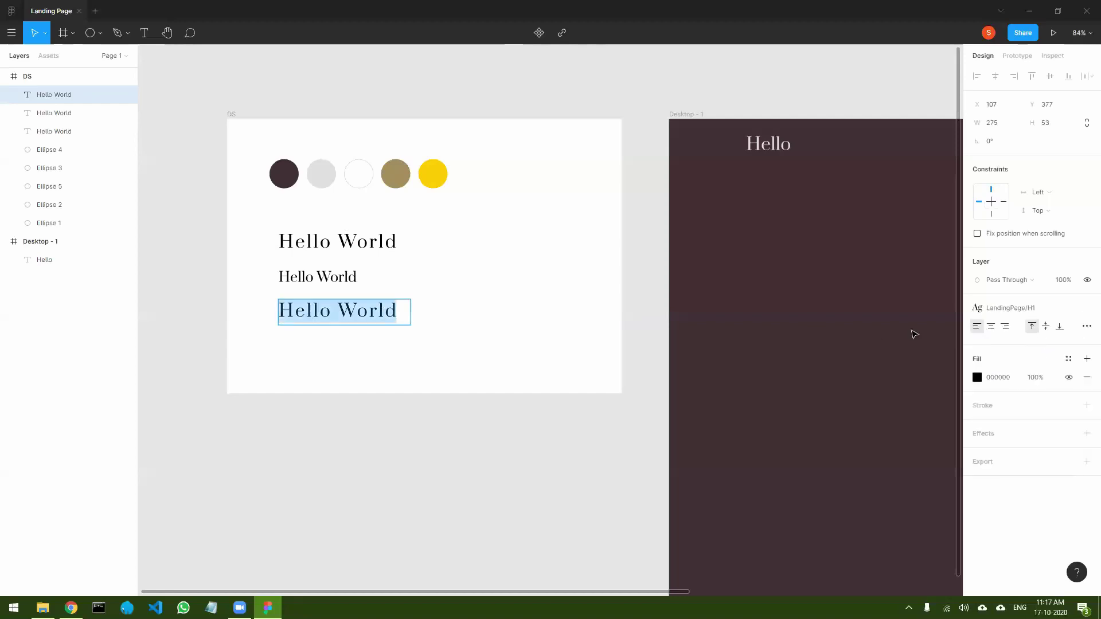
left_click(1086, 308)
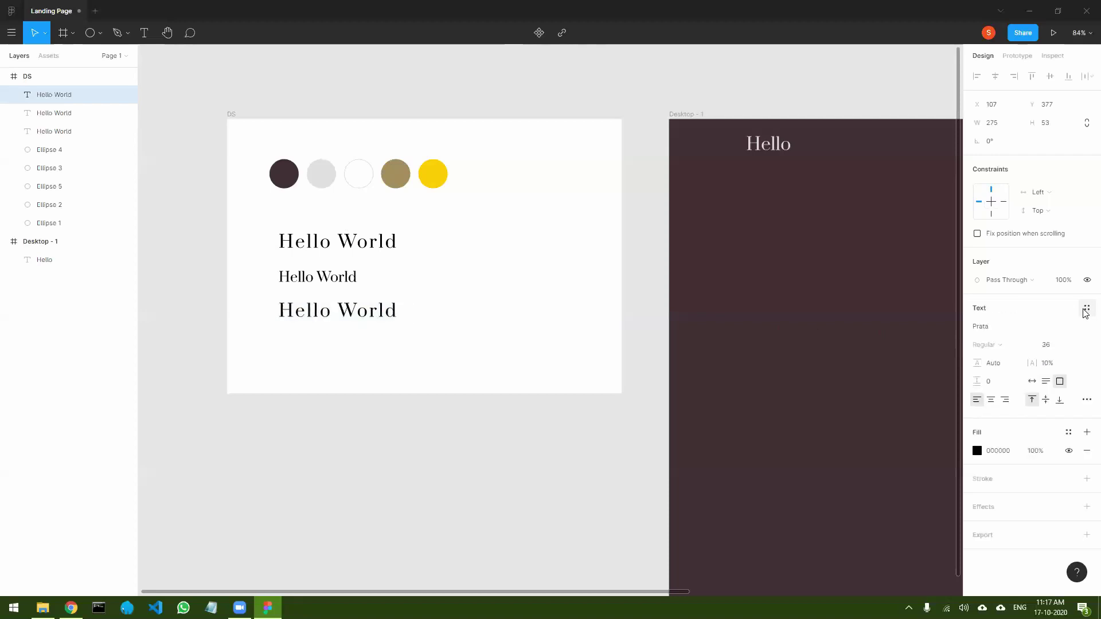
left_click(1045, 345)
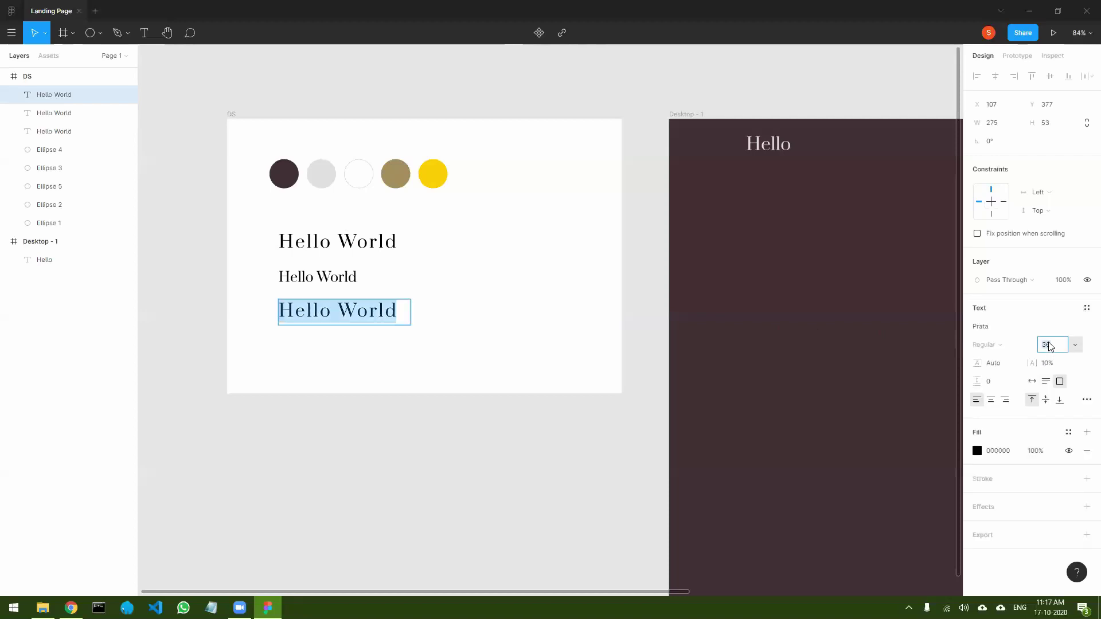
type("16")
key("Return")
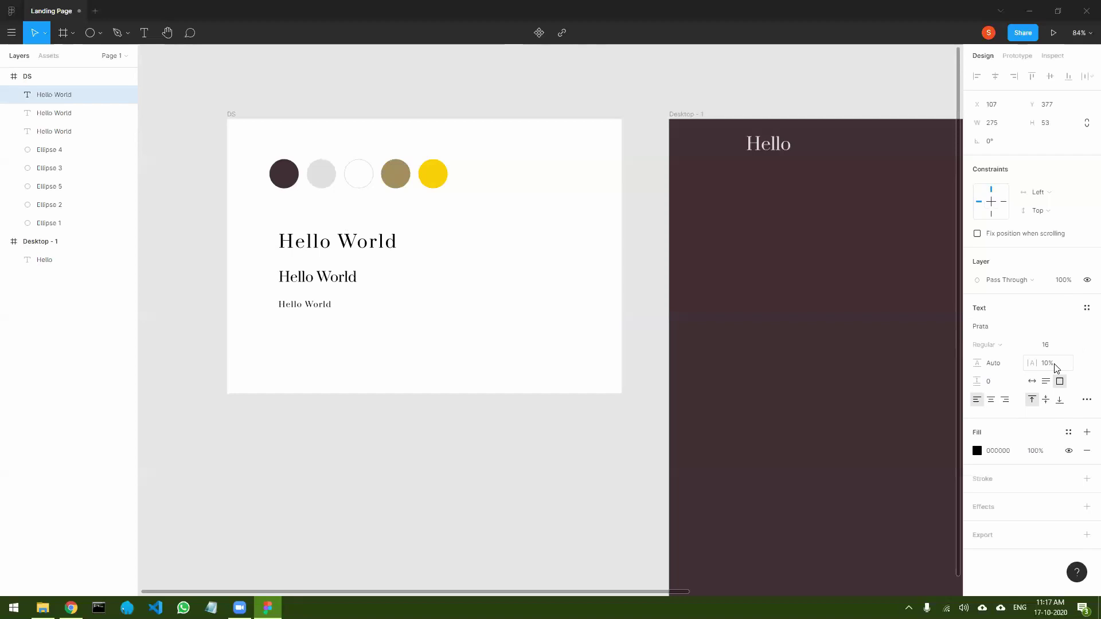
- Shrink the bottom Hello World text box to fit its content, about 110 by 22
left_click(1055, 367)
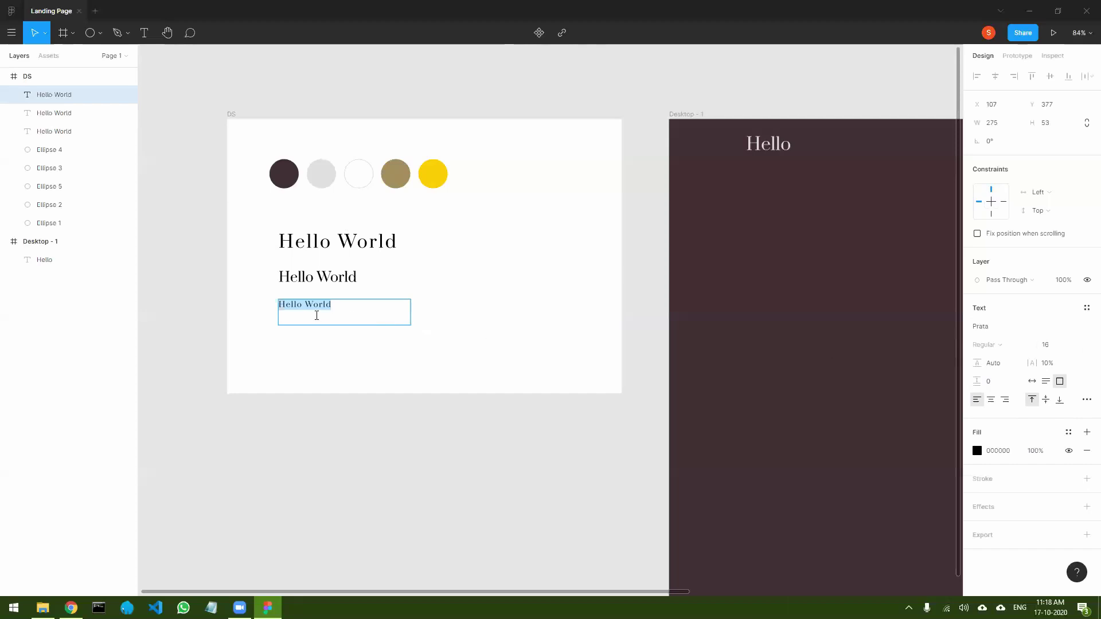
key("Escape")
double_click(345, 325)
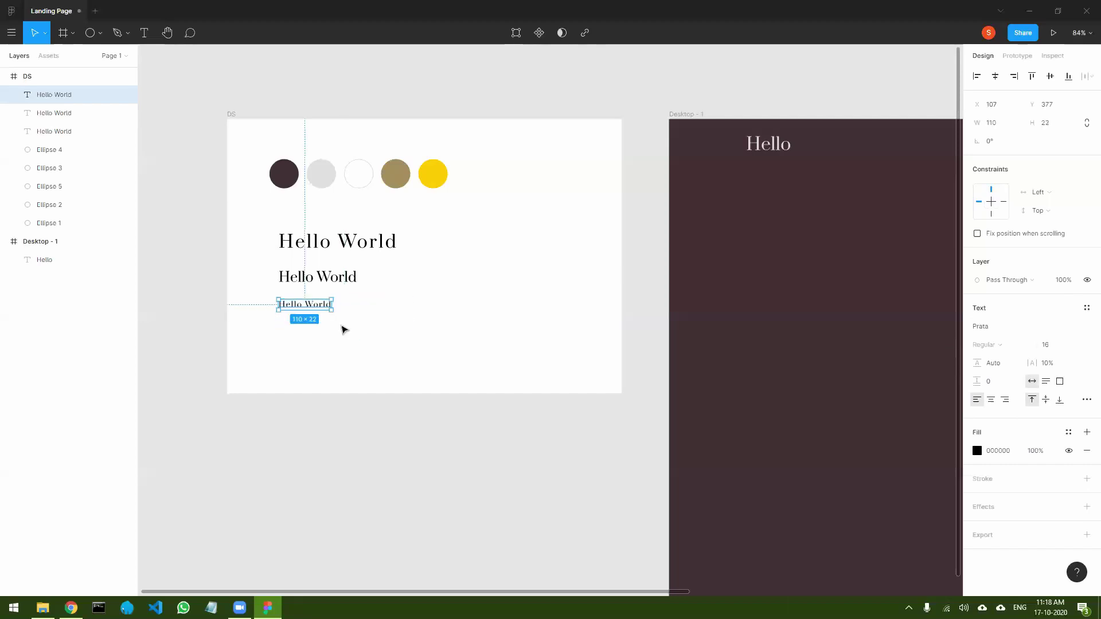
left_click(351, 317)
- Align the bottom Hello World text vertically to the middle and horizontally to the left
left_click(315, 305)
double_click(318, 305)
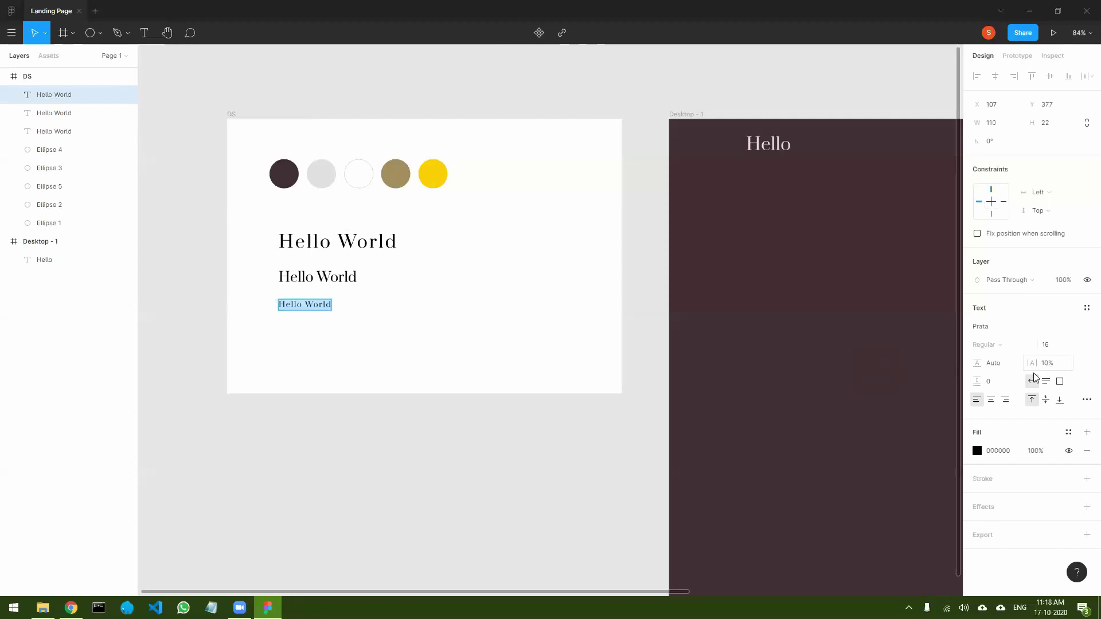
left_click(1047, 403)
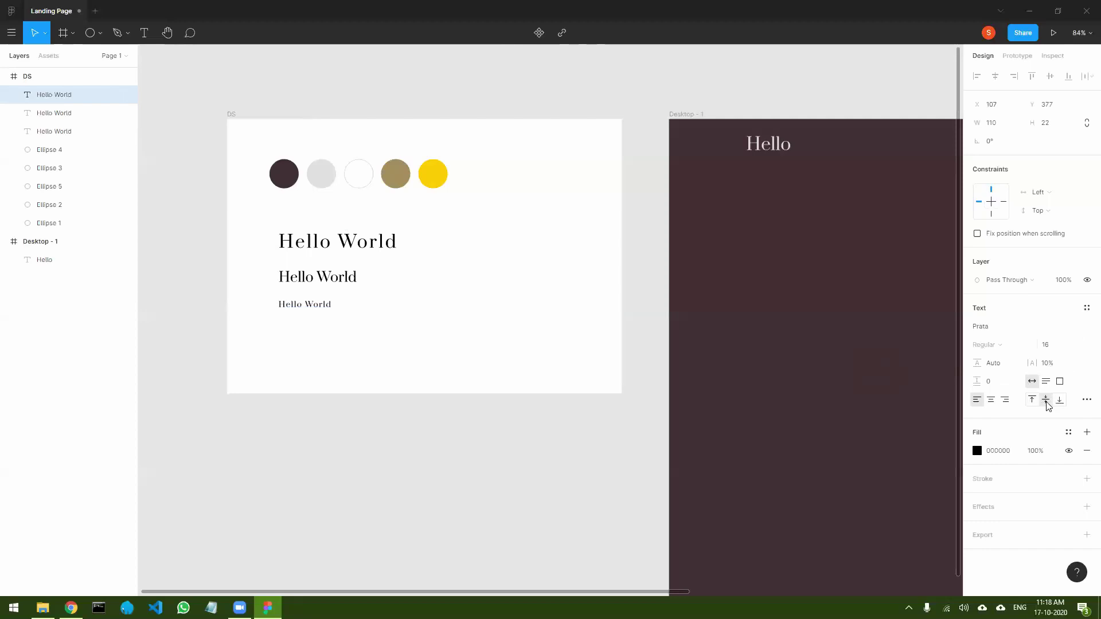
left_click(977, 400)
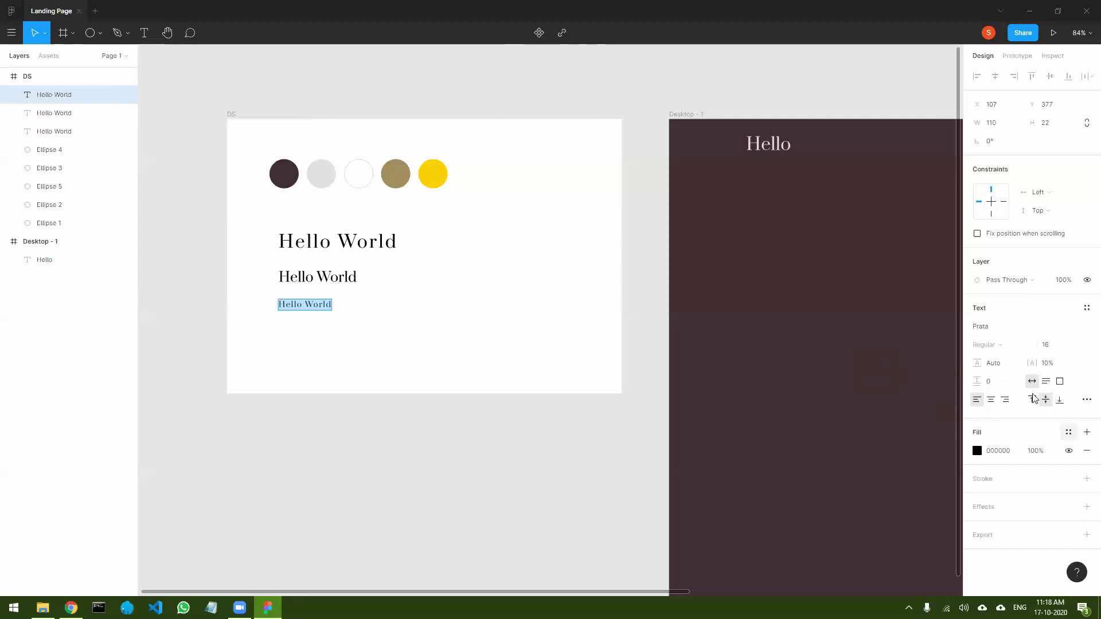
- Create a text style named LandingPage/P from the bottom Hello World text's formatting
left_click(1086, 308)
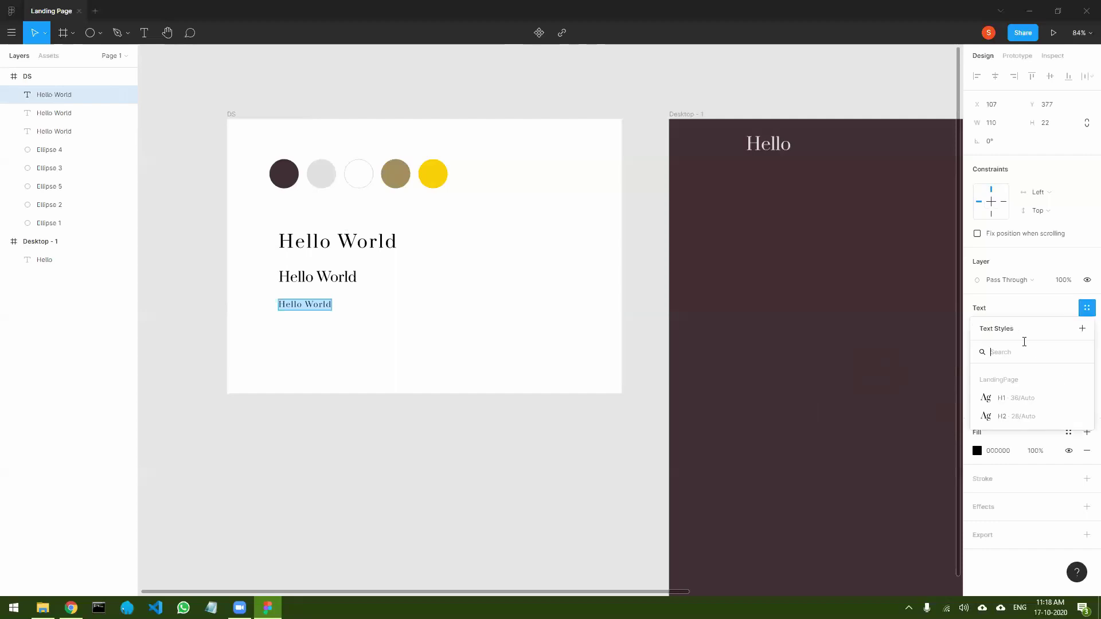
left_click(1082, 328)
type("Landing")
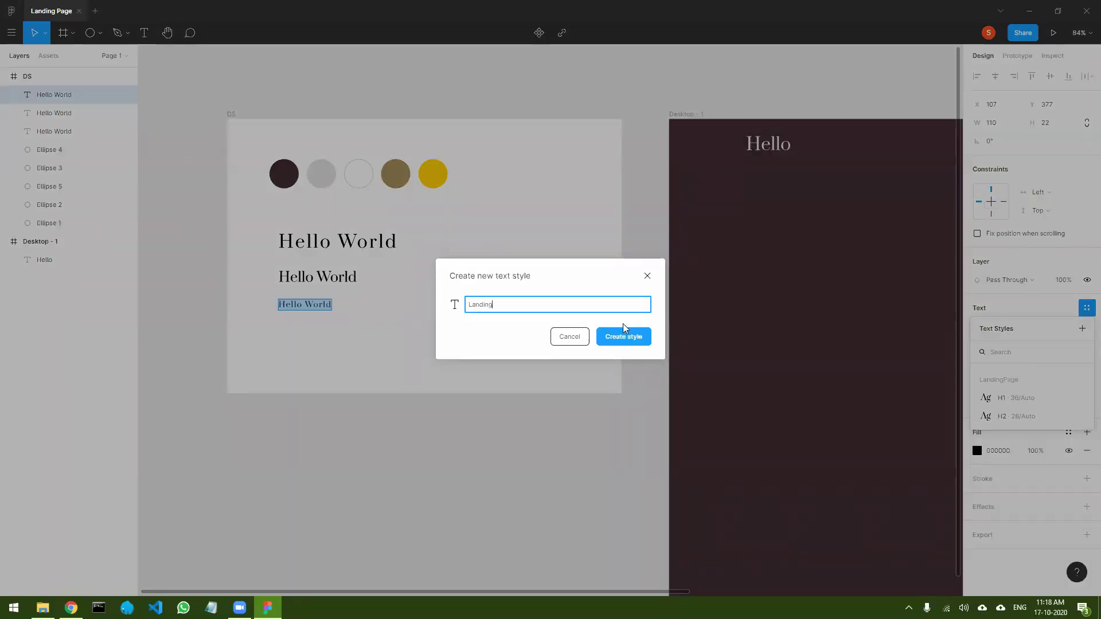
type("Page/P")
left_click(626, 337)
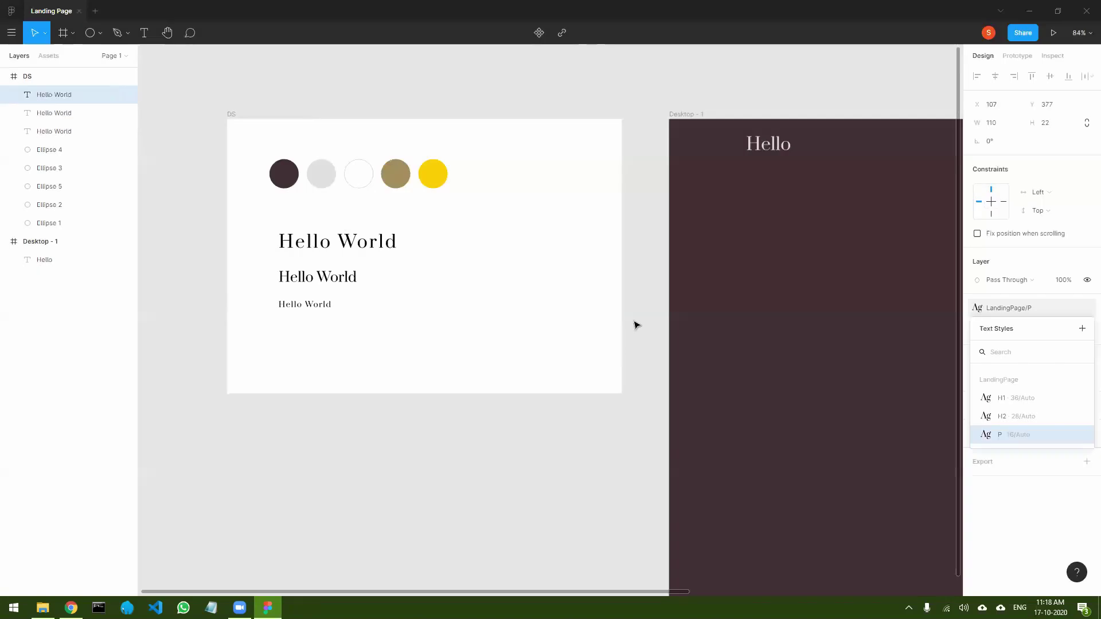
left_click(376, 425)
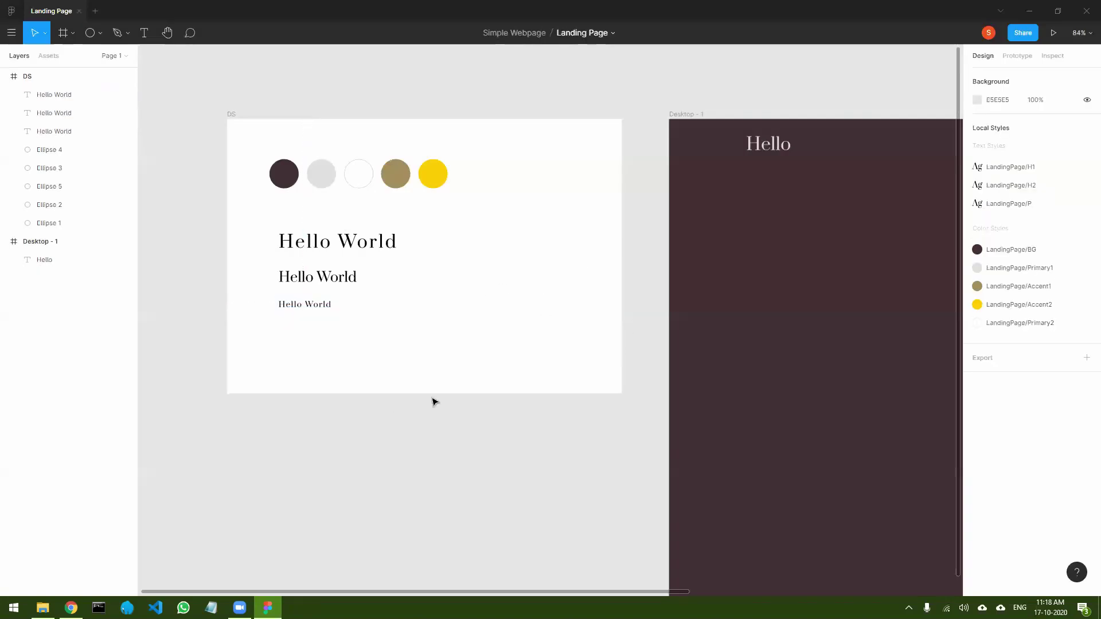
- Delete the Hello text from the Desktop - 1 frame
left_click(768, 145)
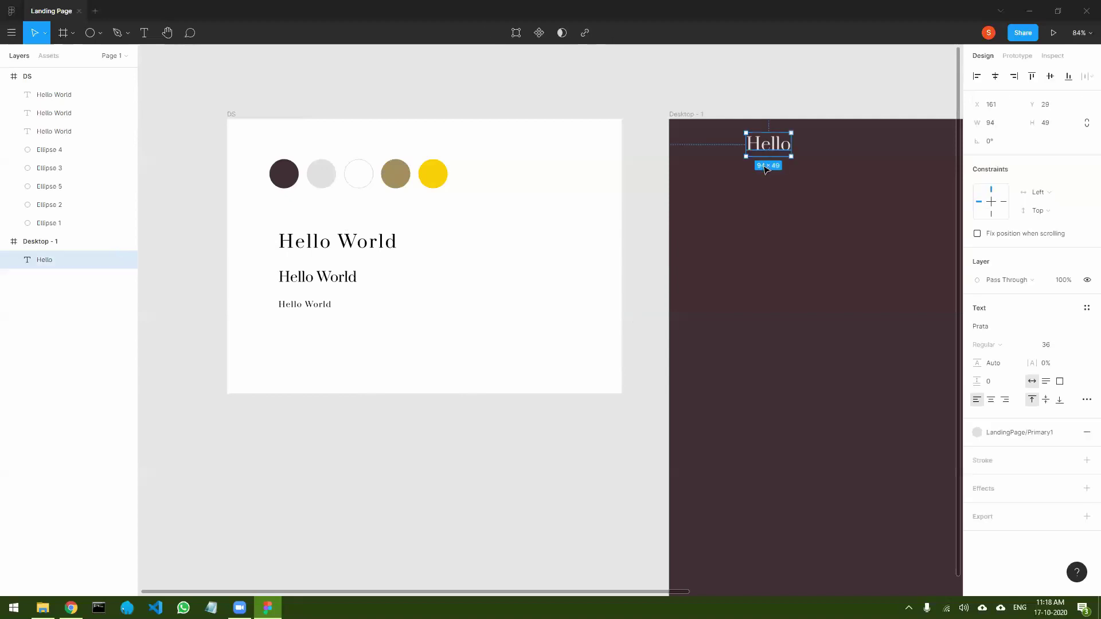
key("Delete")
left_click_drag(596, 78, 224, 98)
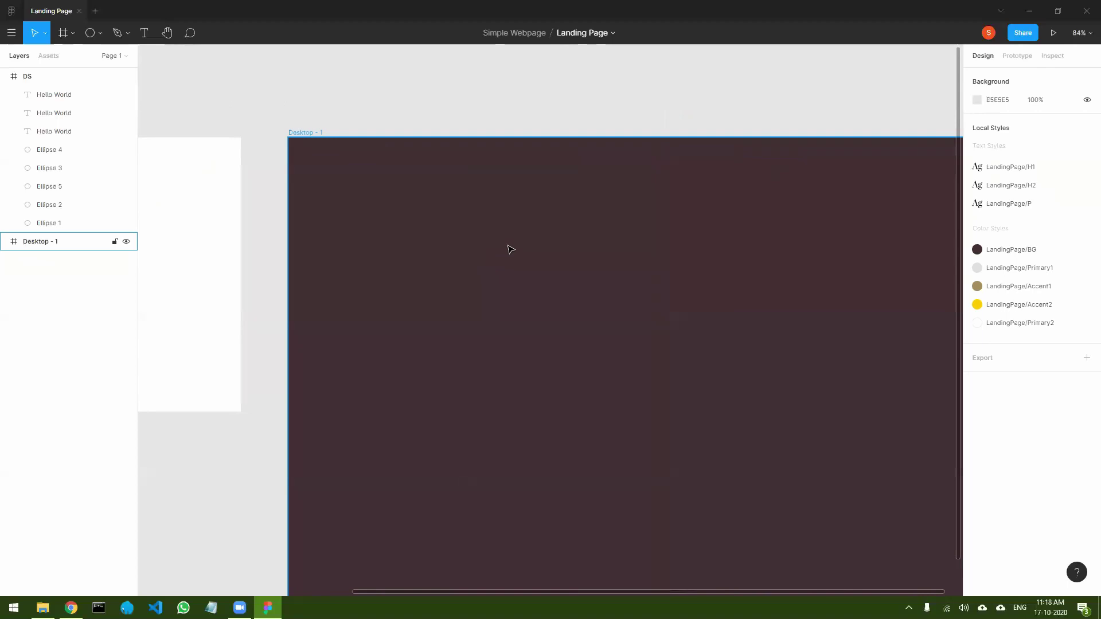
scroll(512, 246, "down", 3)
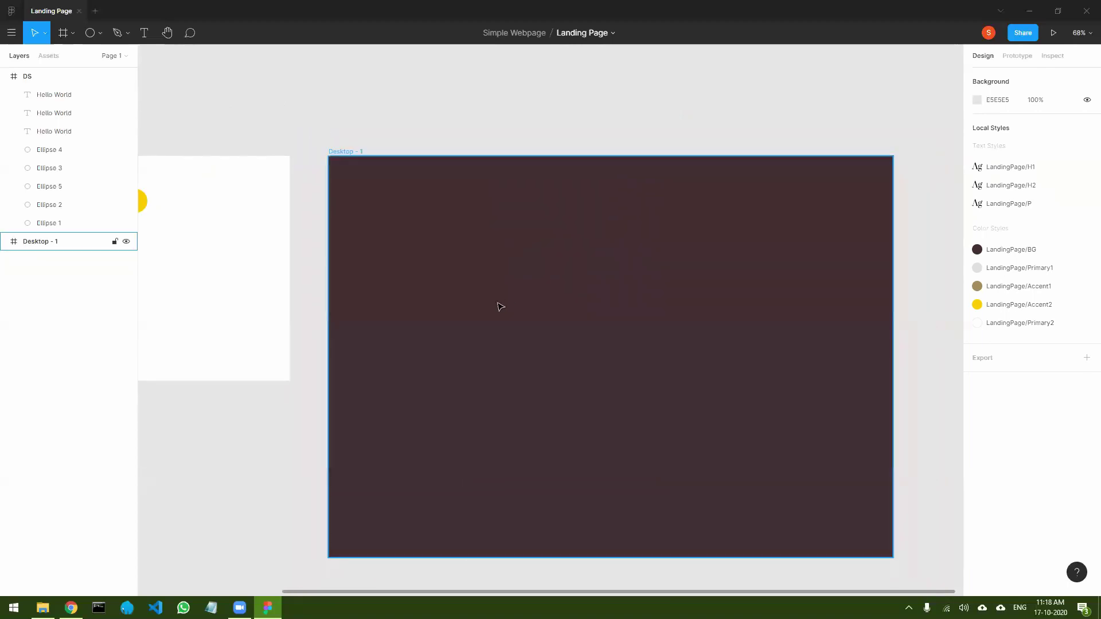
left_click_drag(227, 450, 205, 441)
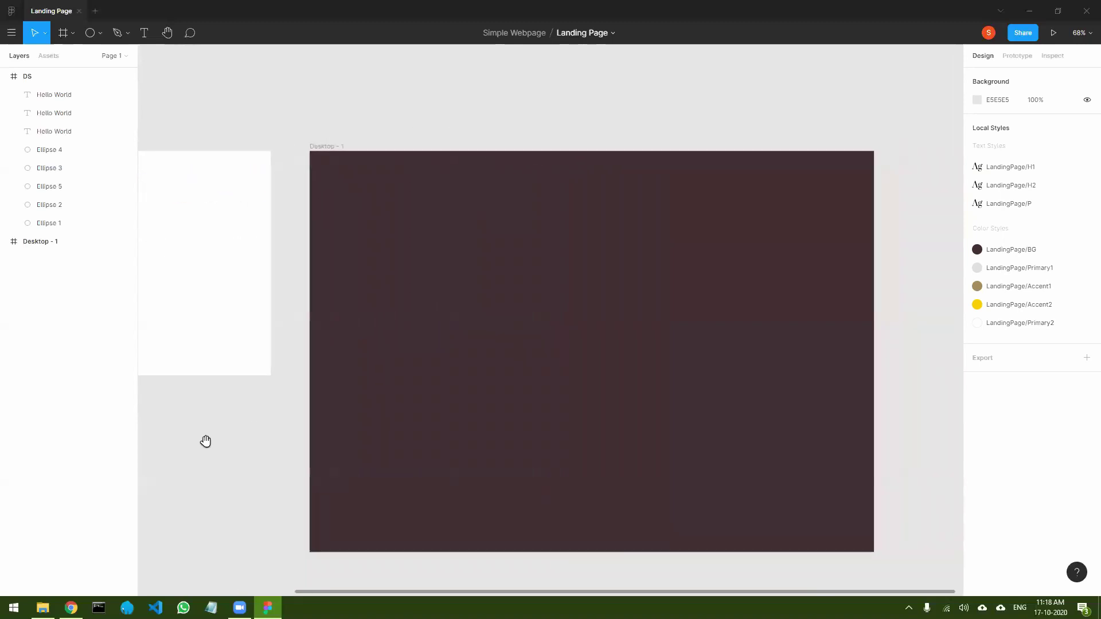
left_click(406, 206)
left_click(281, 450)
left_click_drag(454, 496, 463, 500)
scroll(463, 501, "left", 5)
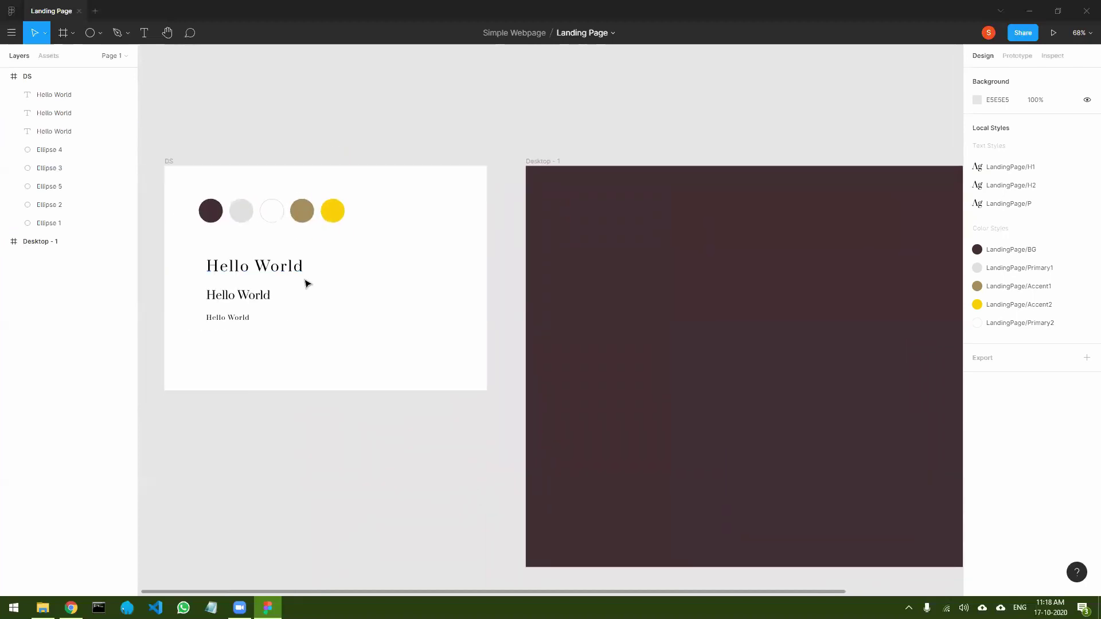
left_click(615, 232)
left_click(444, 445)
scroll(344, 459, "right", 6)
left_click(491, 268)
left_click(246, 103)
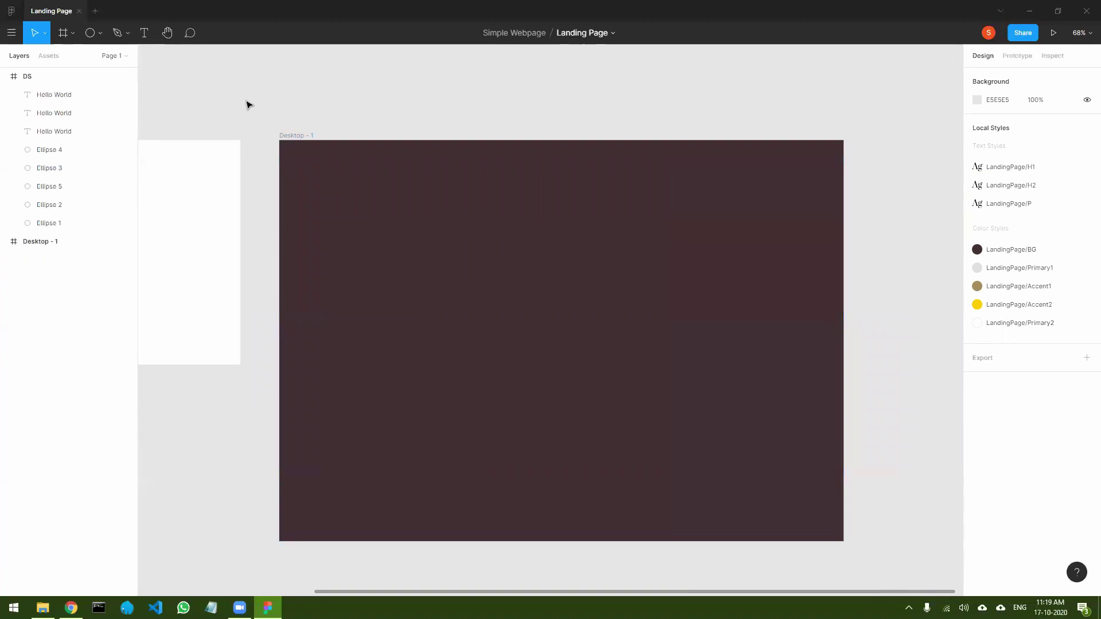
- Add the text BookShelf near the upper left of the Desktop - 1 frame, at about X 239, Y 58
left_click(144, 33)
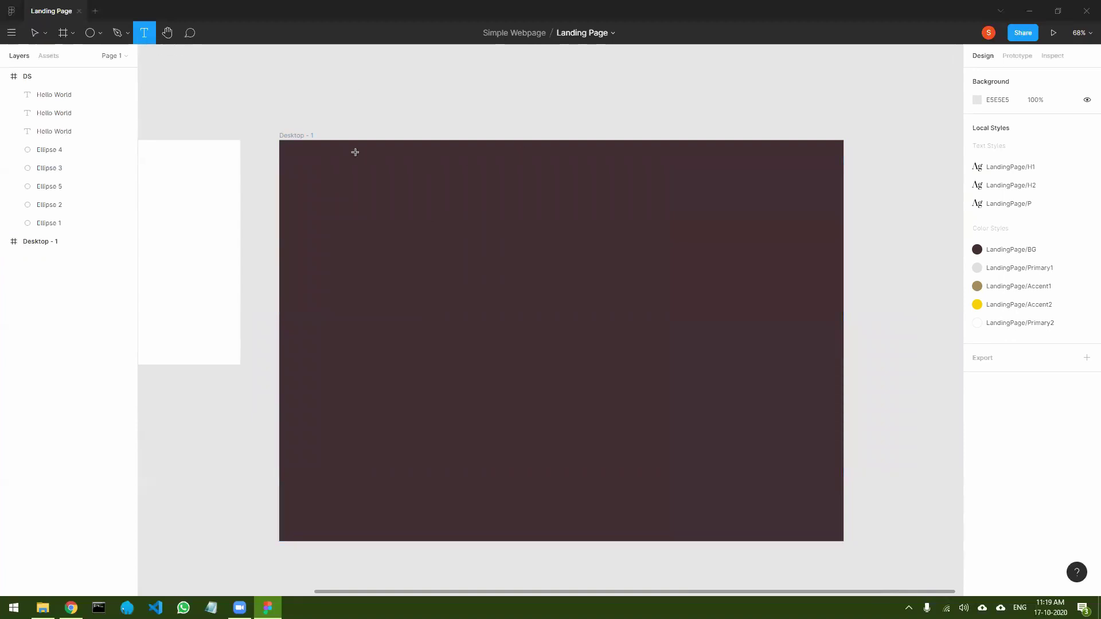
left_click(373, 166)
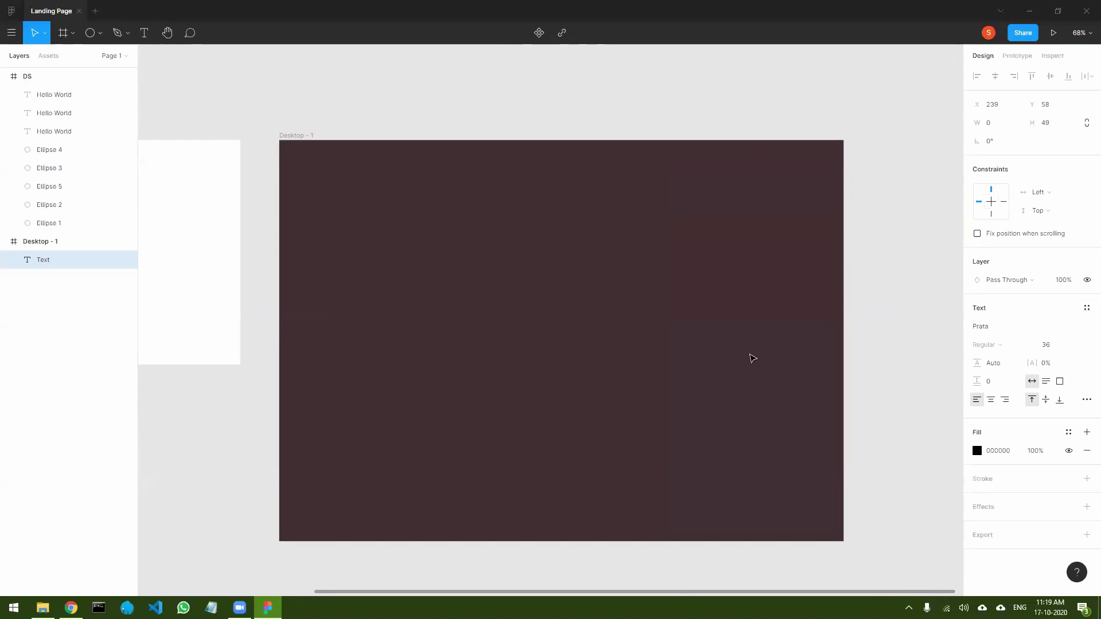
type("Book")
type("Shelf")
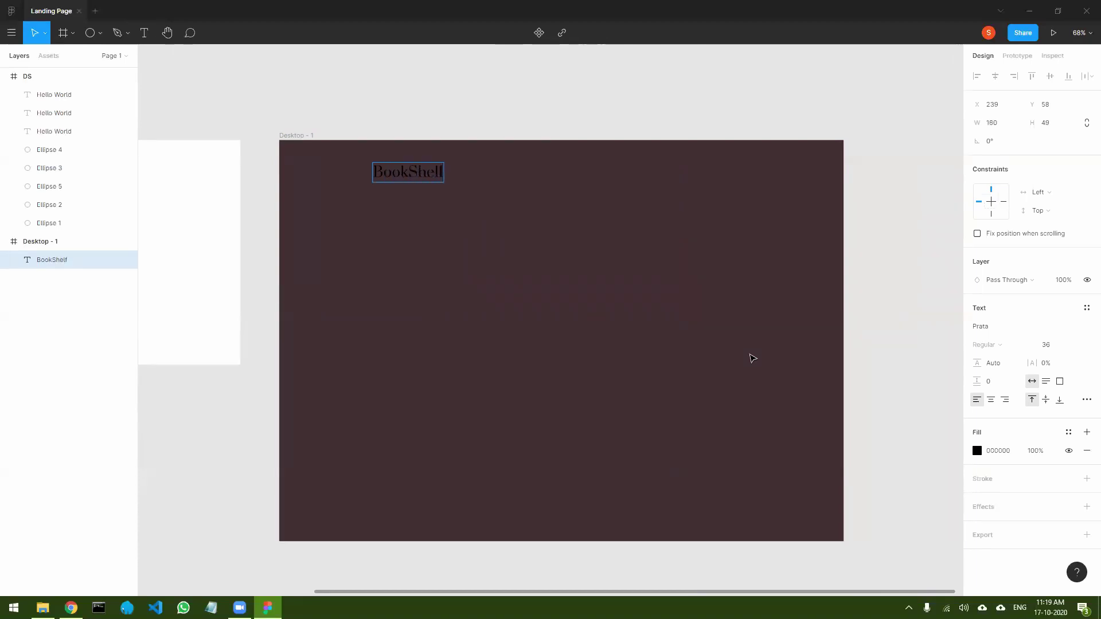
- Apply the LandingPage/Accent2 color style to the whole BookShelf text
double_click(411, 169)
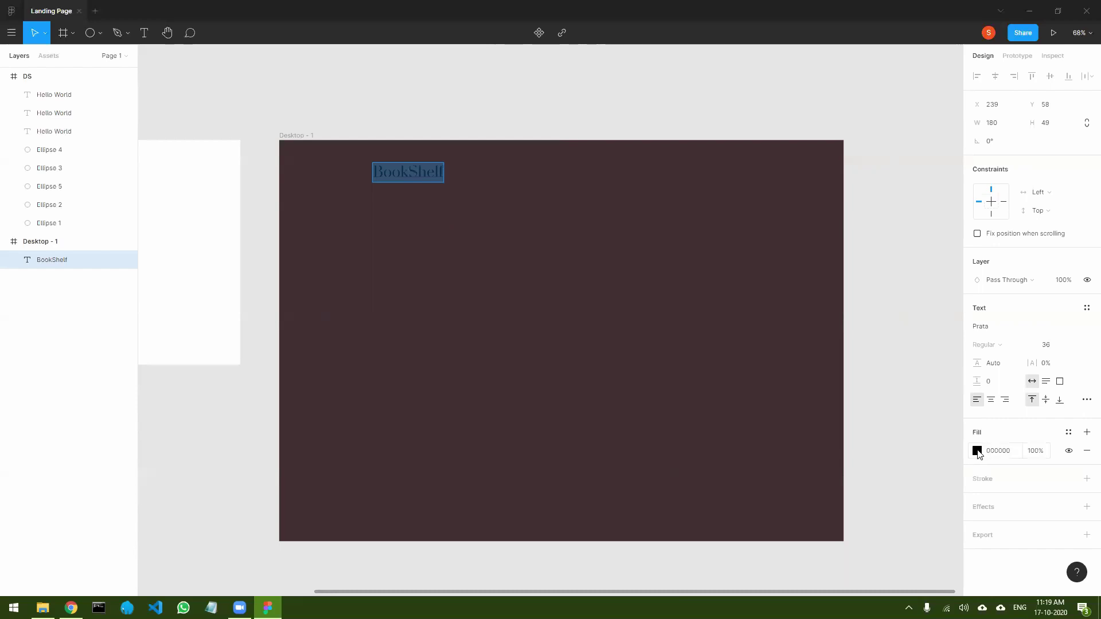
left_click(977, 452)
left_click(977, 452)
left_click(1068, 435)
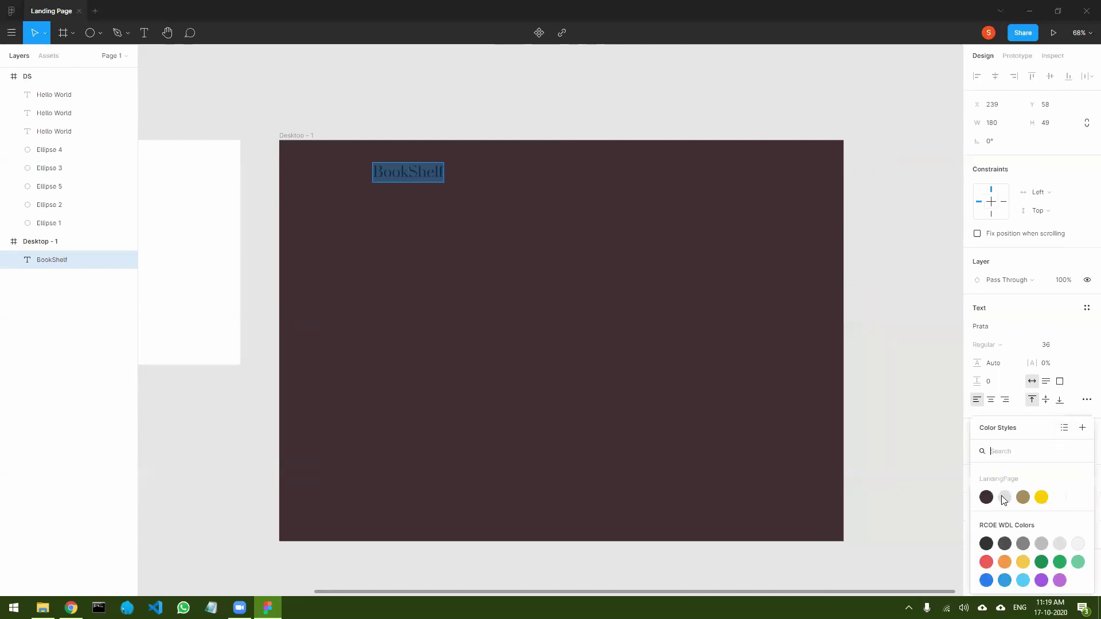
left_click(1041, 498)
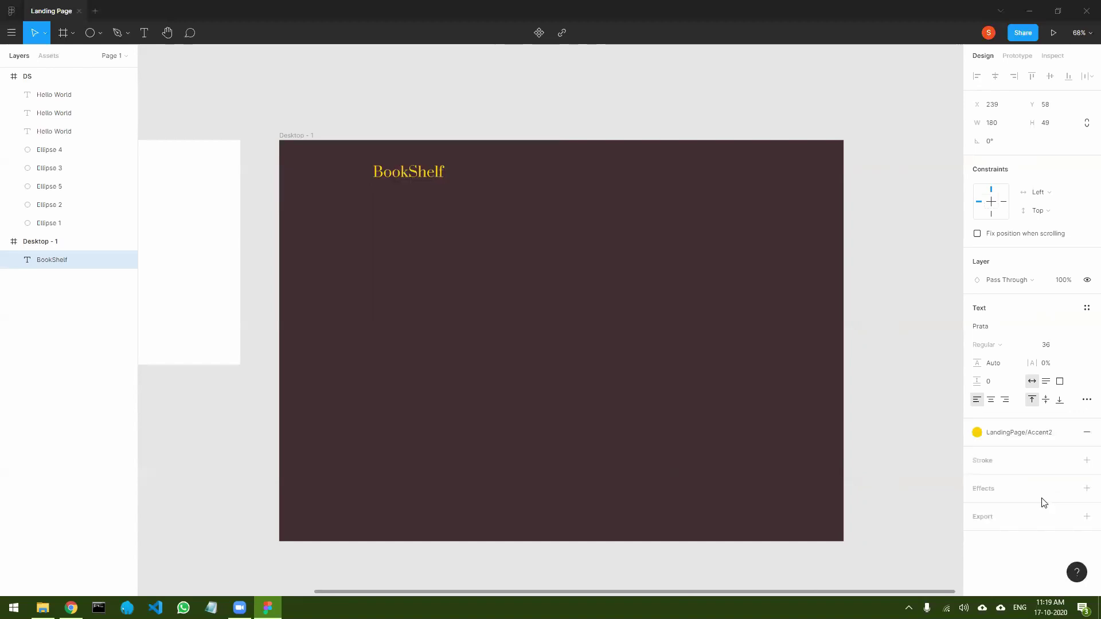
- Try the LandingPage/Primary2 and LandingPage/Accent1 color styles on the BookShelf text, and reapply LandingPage/Accent2
left_click(1009, 435)
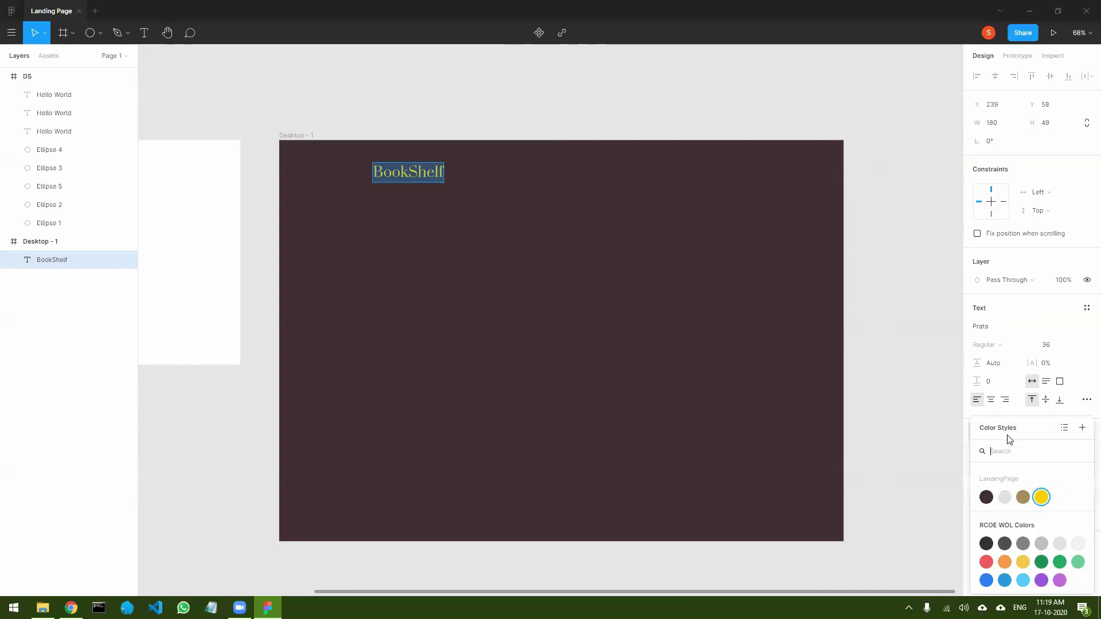
left_click(1061, 498)
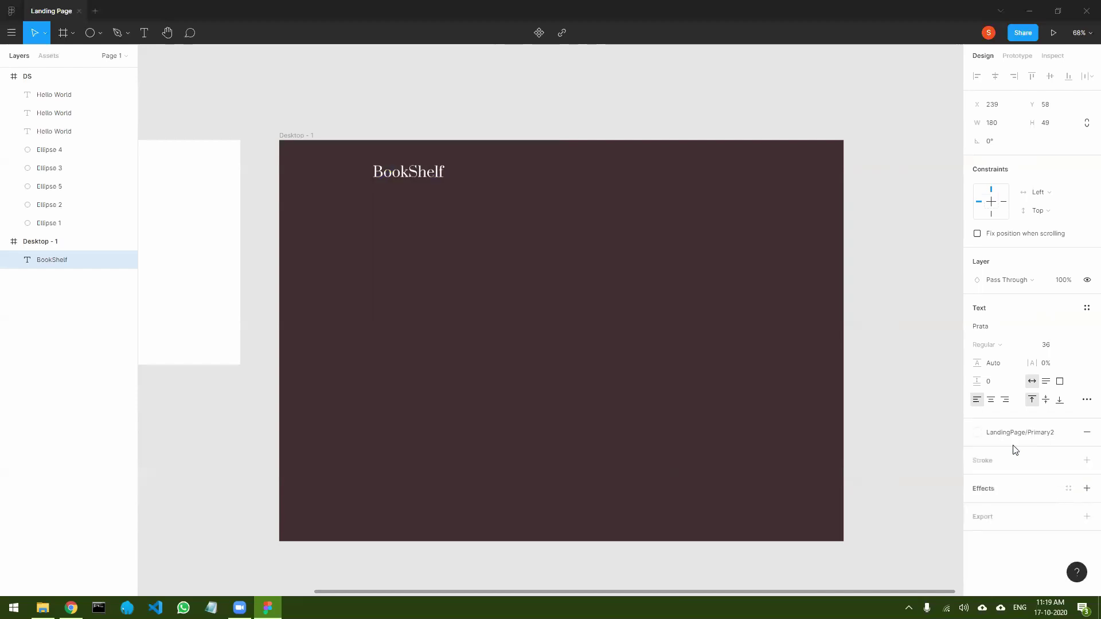
left_click(999, 436)
left_click(1024, 498)
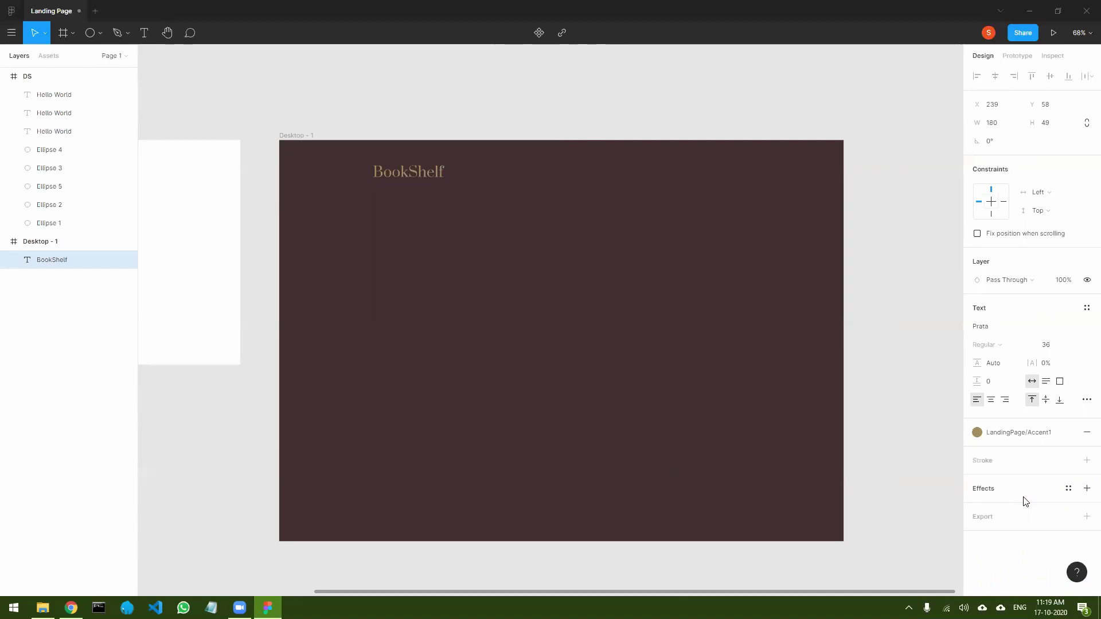
left_click(1010, 435)
left_click(1043, 500)
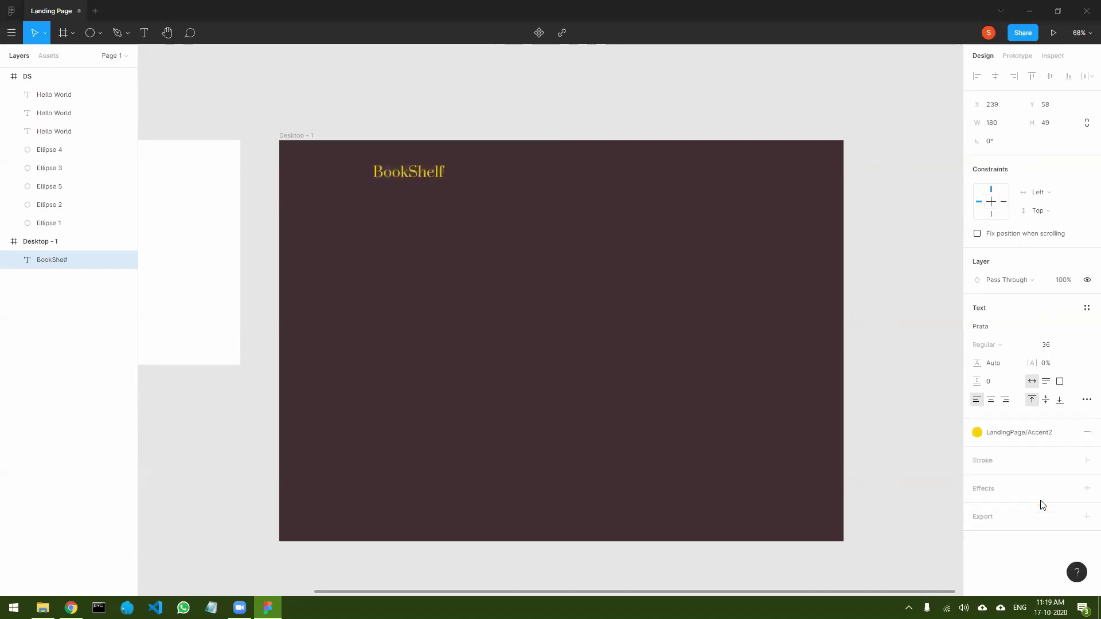
left_click(889, 259)
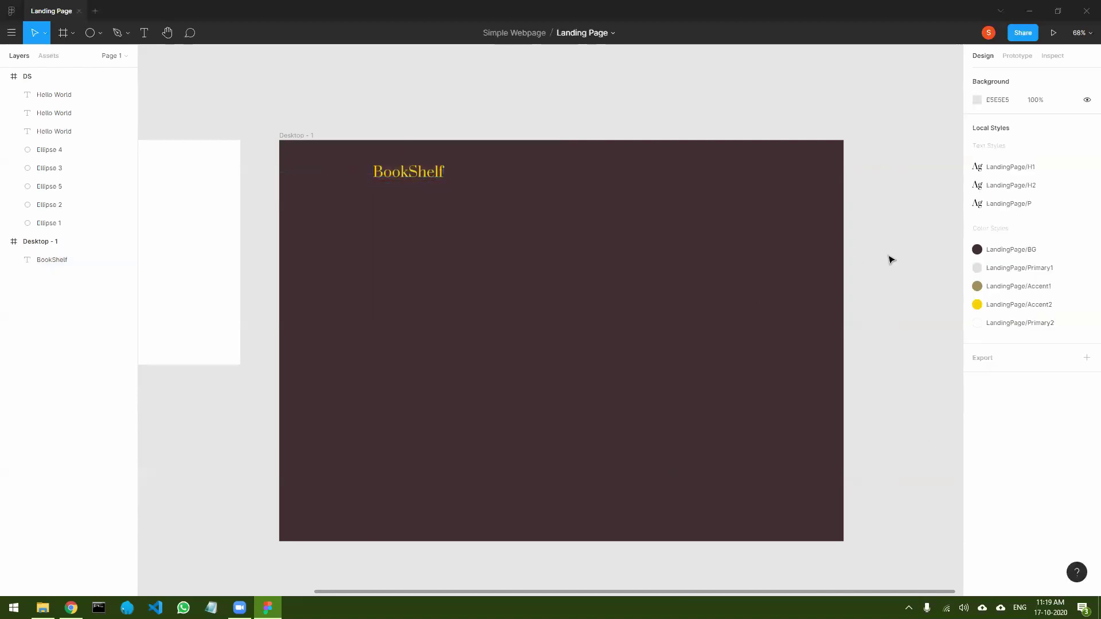
- Apply the LandingPage/Primary1 color style to only the Shelf part of the BookShelf text
left_click(409, 171)
left_click_drag(409, 171, 445, 169)
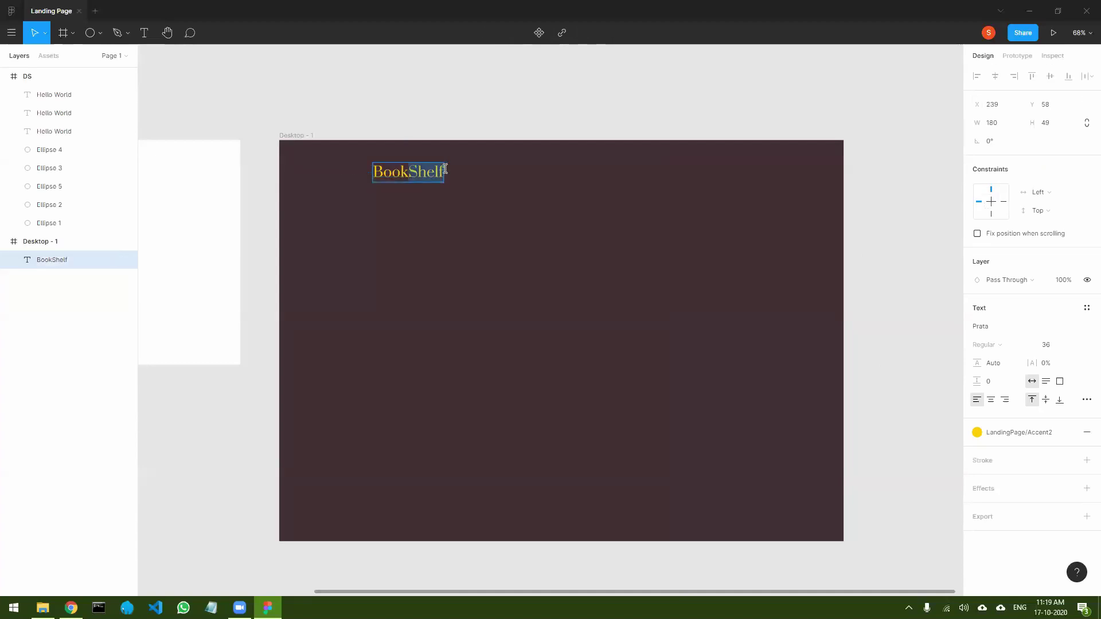
left_click(1019, 434)
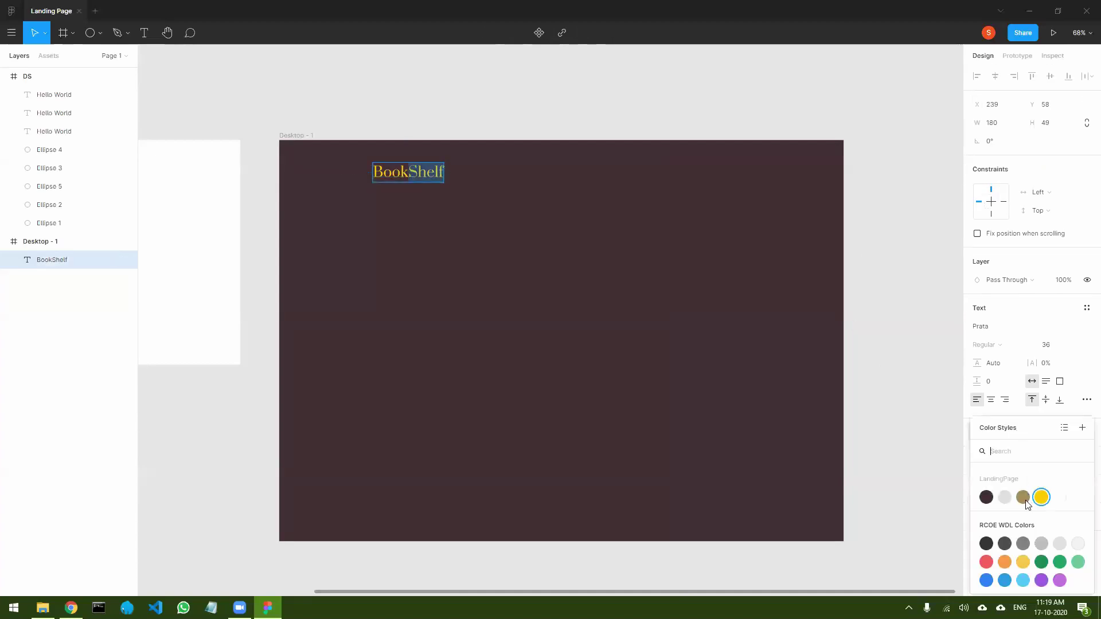
left_click(1023, 498)
left_click(1012, 441)
left_click(1006, 496)
key("Escape")
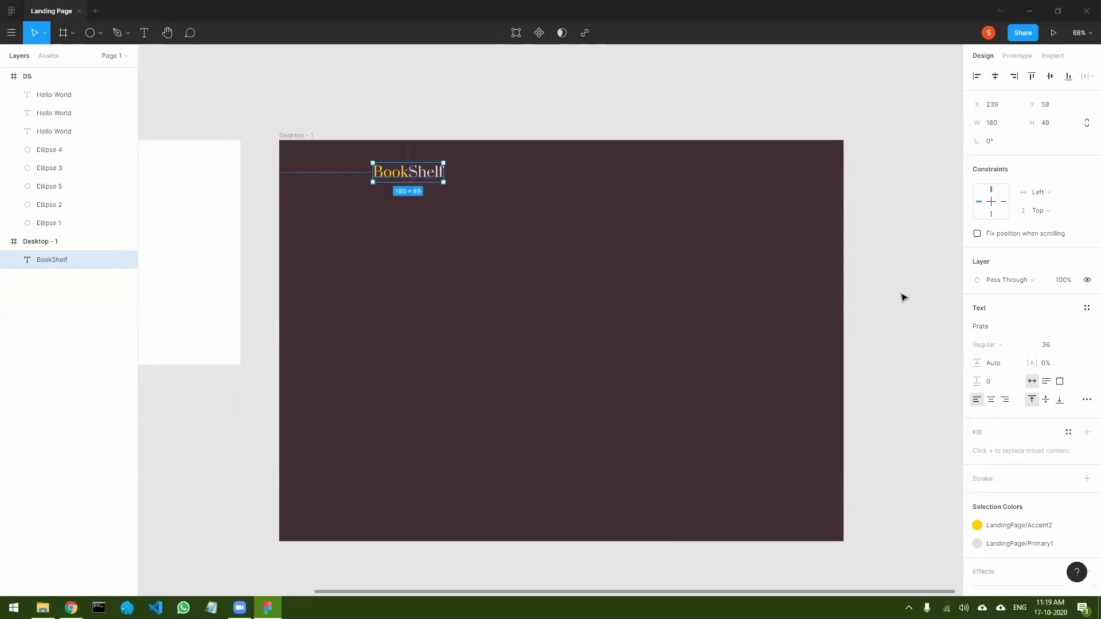
- Move the BookShelf text to the upper-left corner of the Desktop - 1 frame, at about X 48, Y 32
left_click(903, 295)
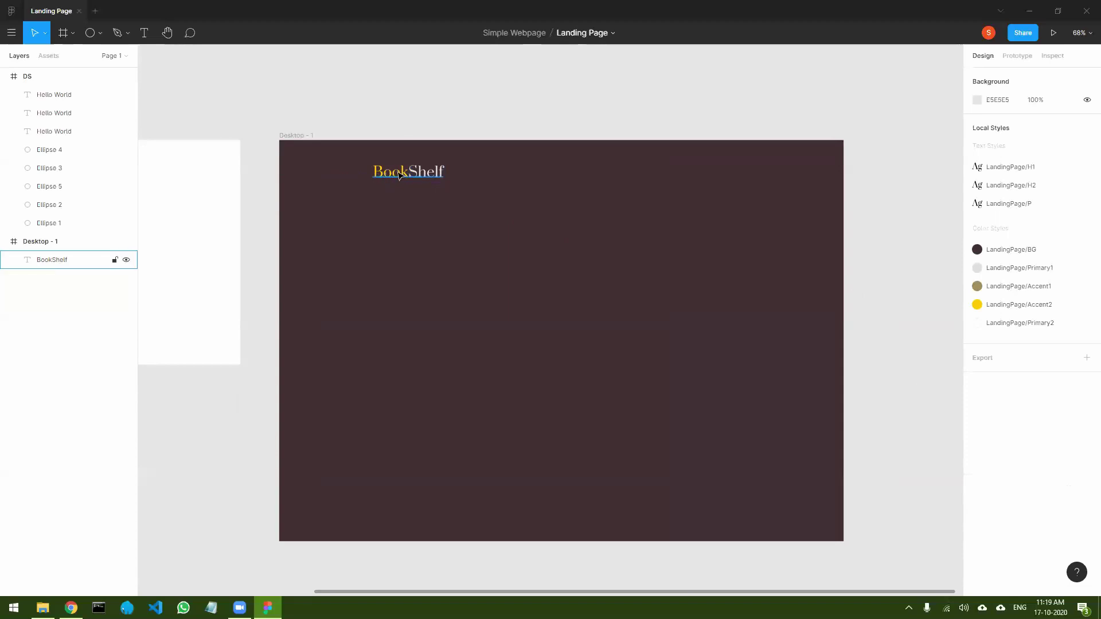
left_click(425, 173)
left_click_drag(426, 173, 348, 164)
left_click(520, 200)
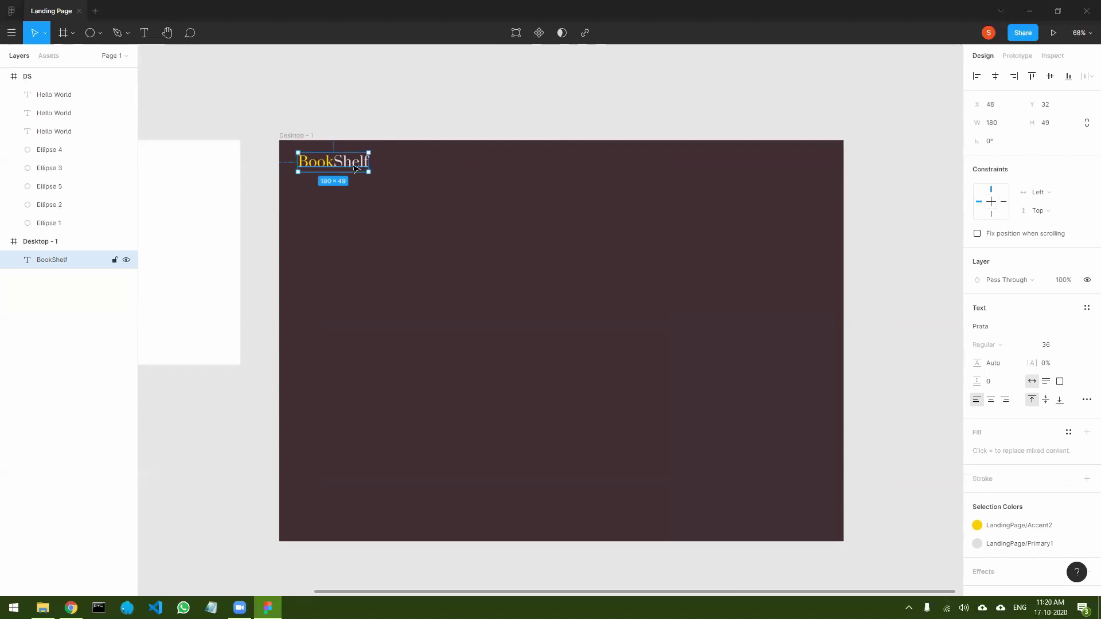
left_click(570, 199)
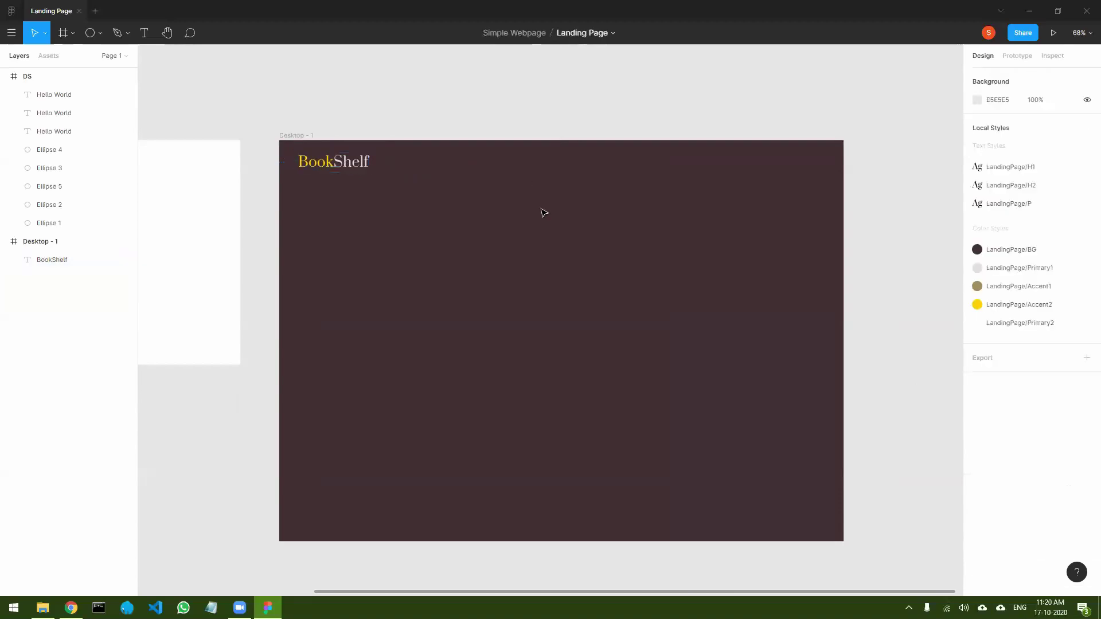
- Add the text Home in the upper part of the Desktop - 1 frame, at about X 754, Y 58
left_click(144, 36)
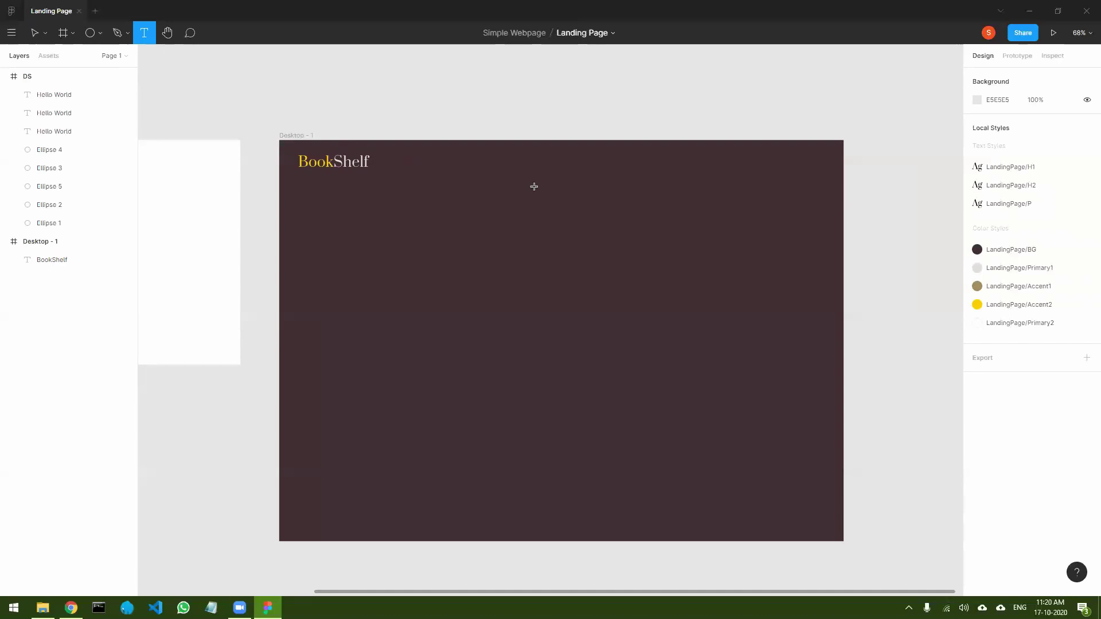
left_click(574, 162)
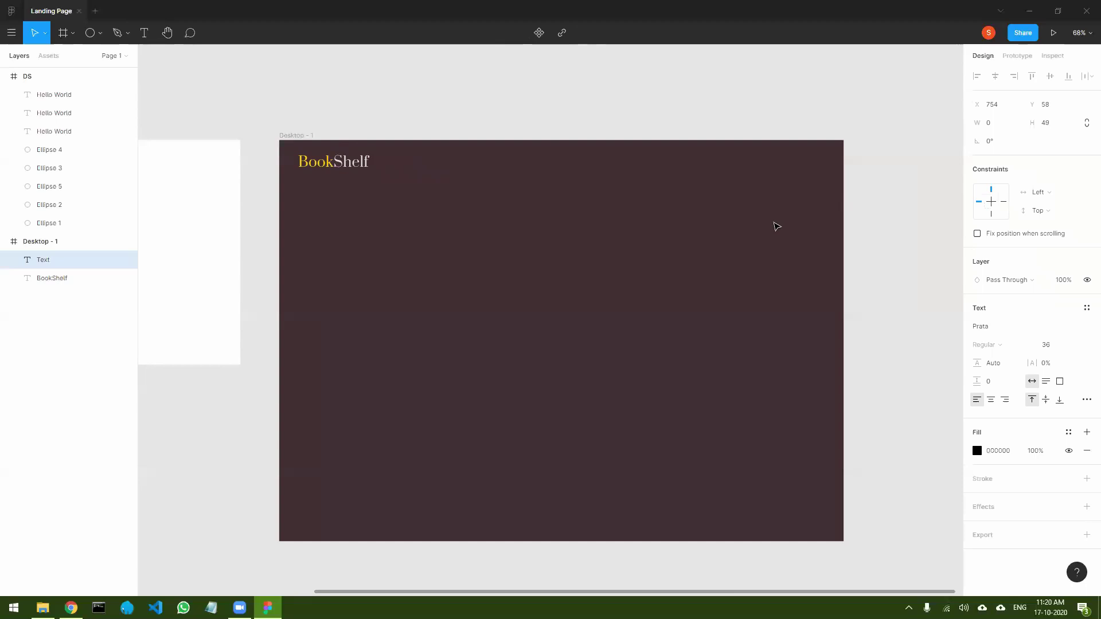
type("Home")
key("Escape")
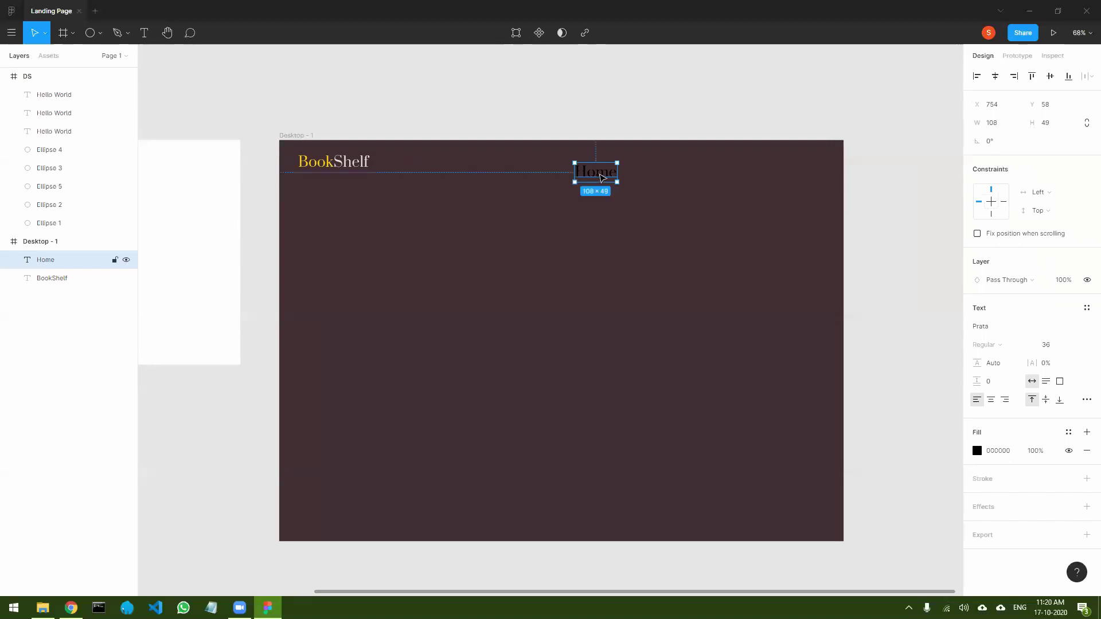
- Try the LandingPage/H2 text style on the Home text
double_click(600, 173)
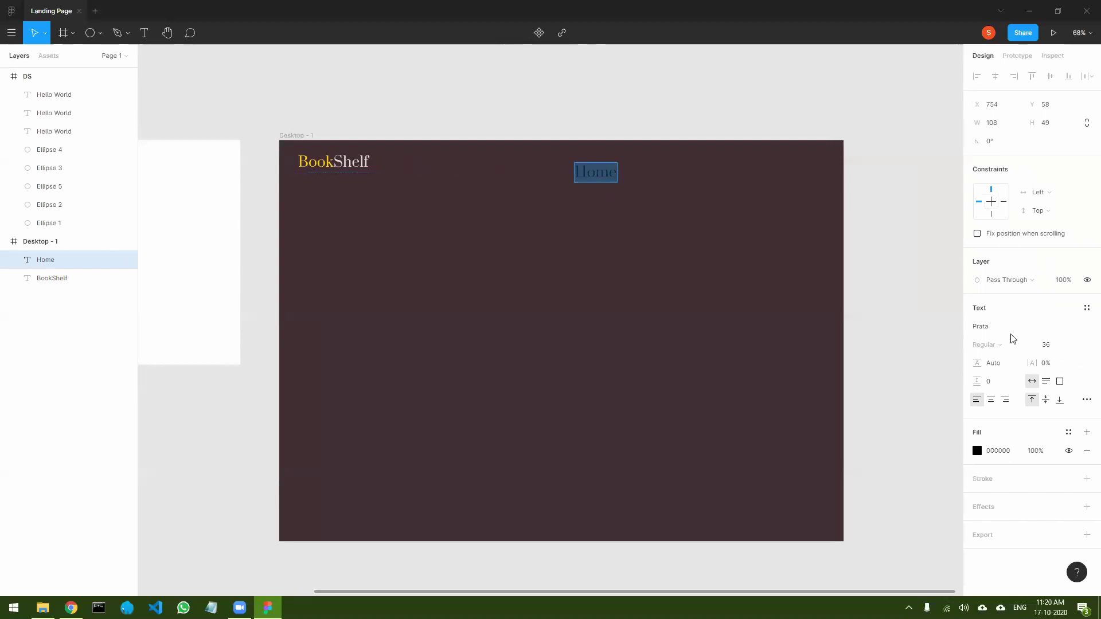
left_click(1086, 310)
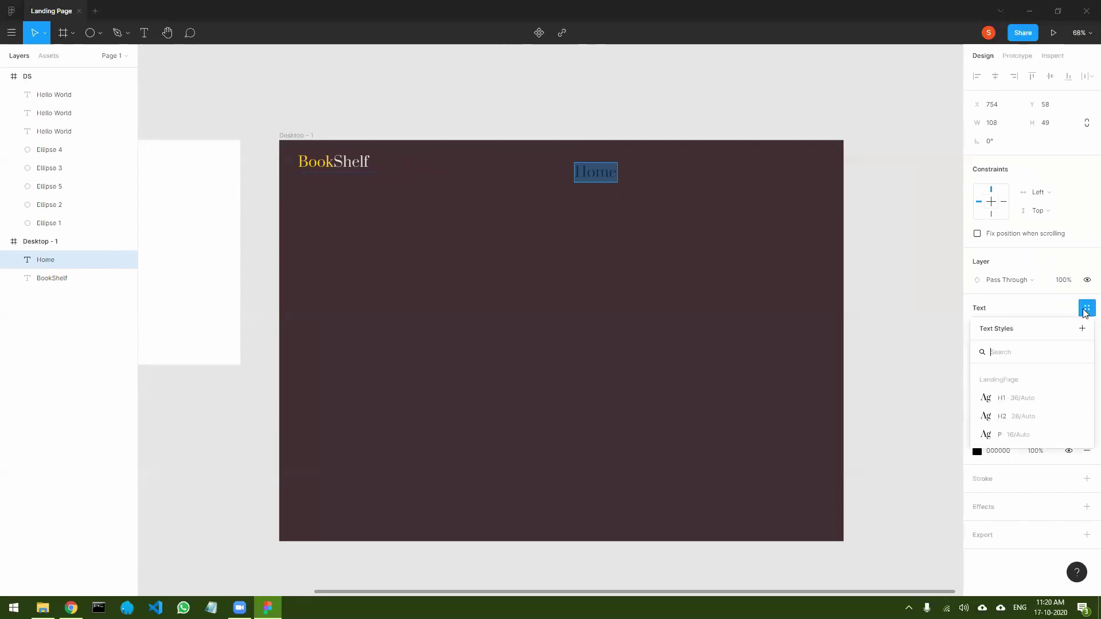
left_click(1026, 418)
key("Escape")
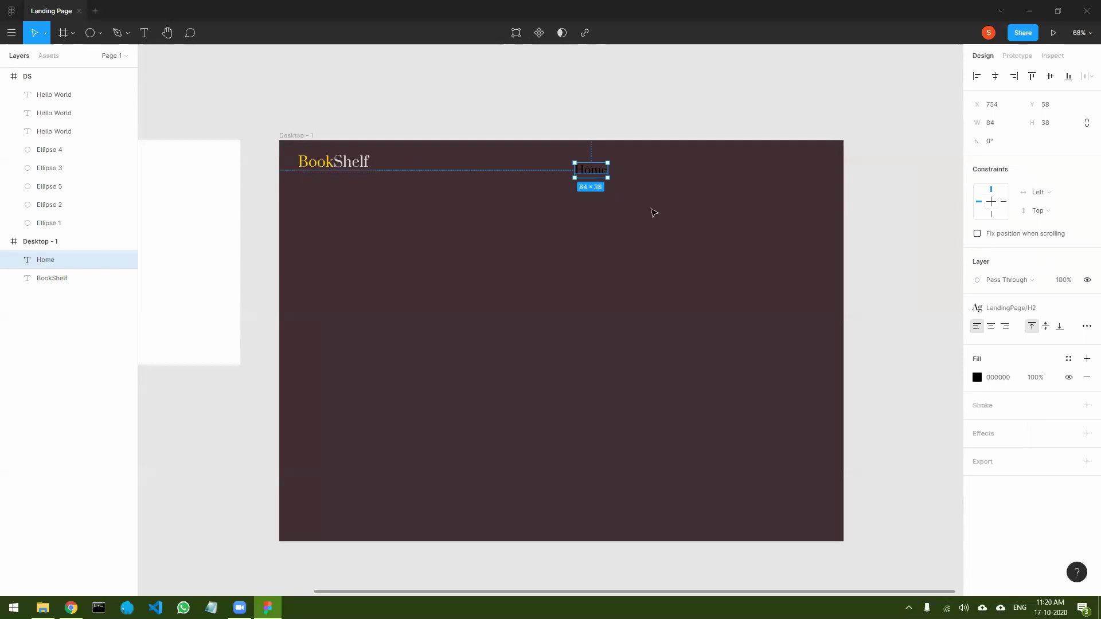
- Apply the LandingPage/Primary1 color style to the Home text and move it to about X 774, Y 30
left_click(1068, 359)
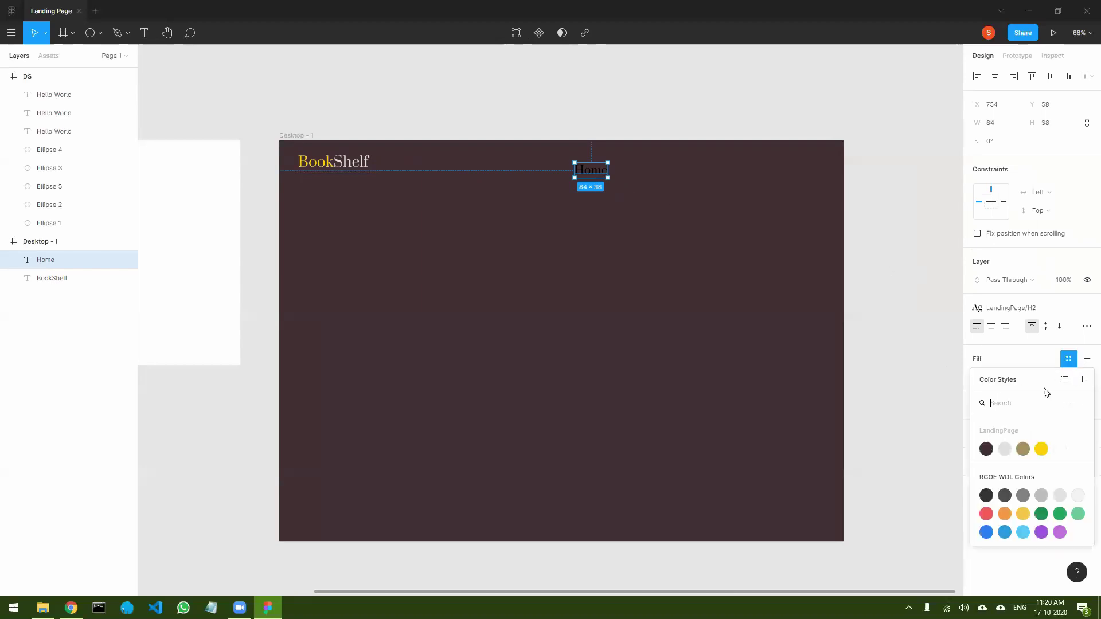
left_click(1005, 449)
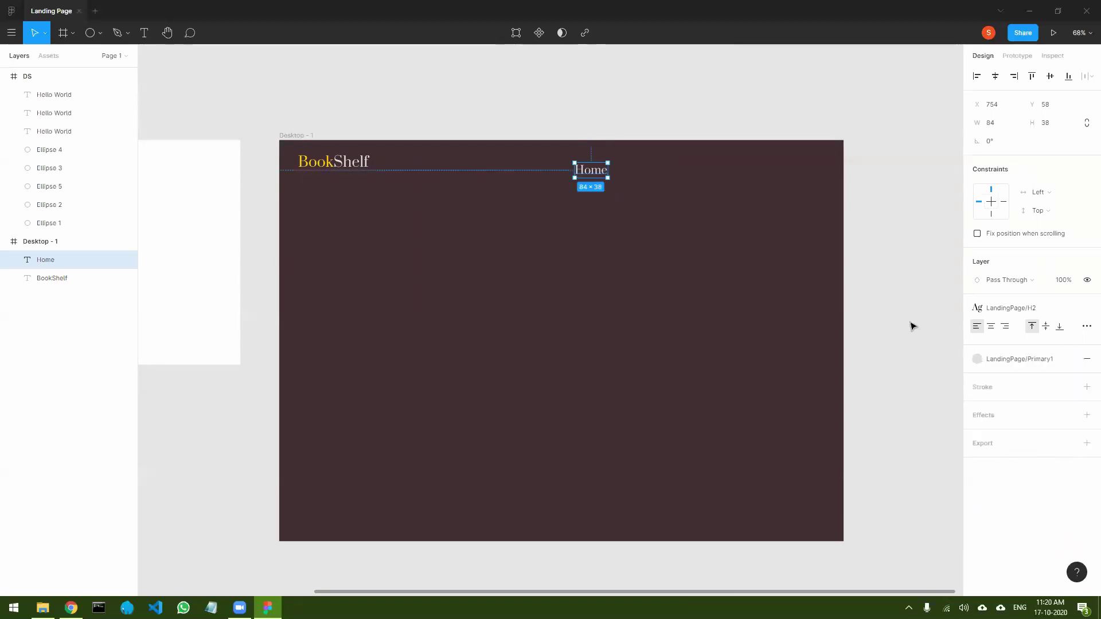
left_click(619, 201)
left_click(595, 176)
left_click_drag(592, 175, 598, 165)
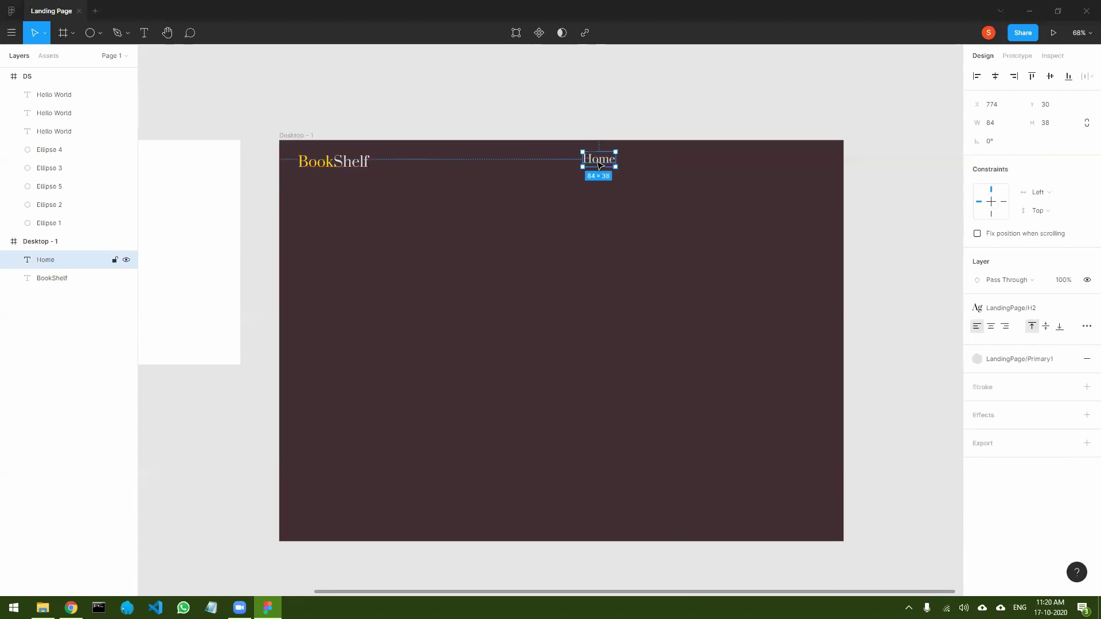
- Apply the LandingPage/P text style to the Home text
double_click(599, 166)
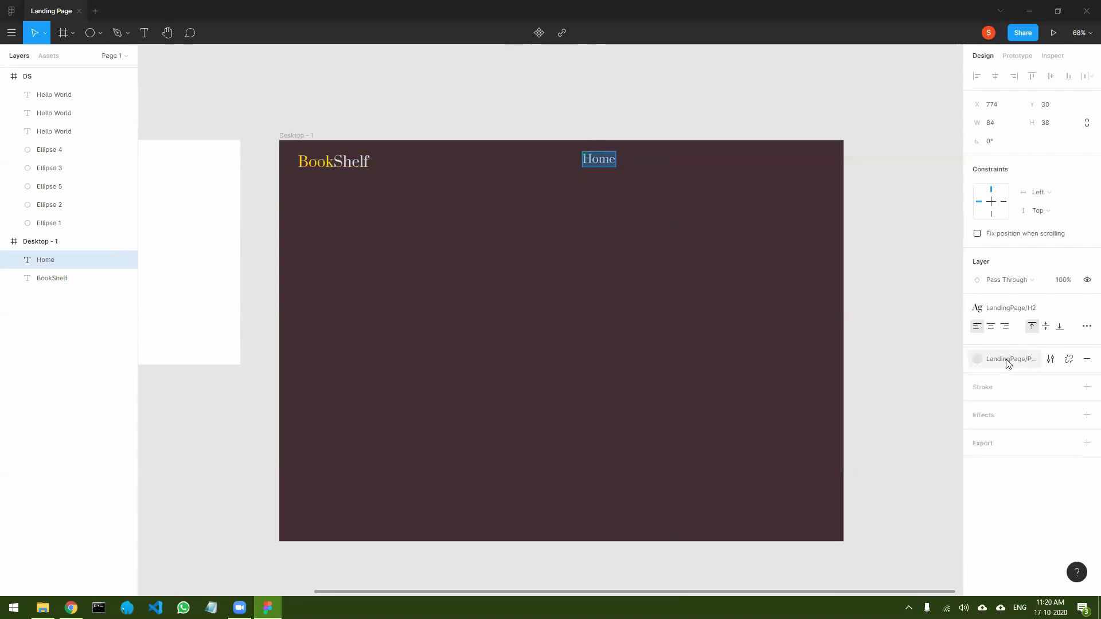
left_click(1022, 310)
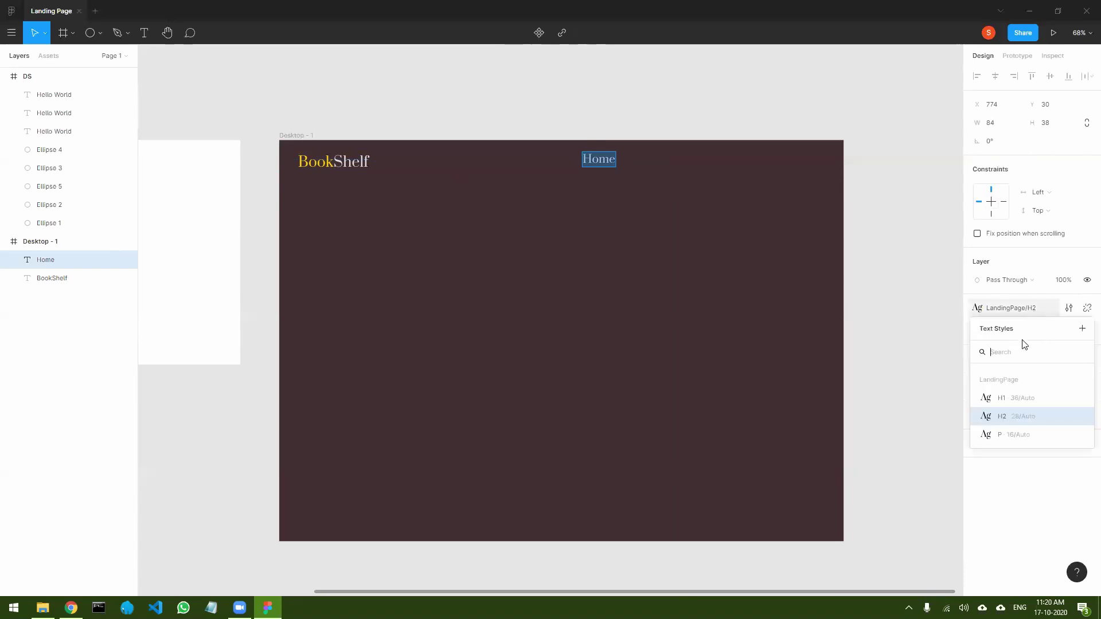
left_click(1007, 434)
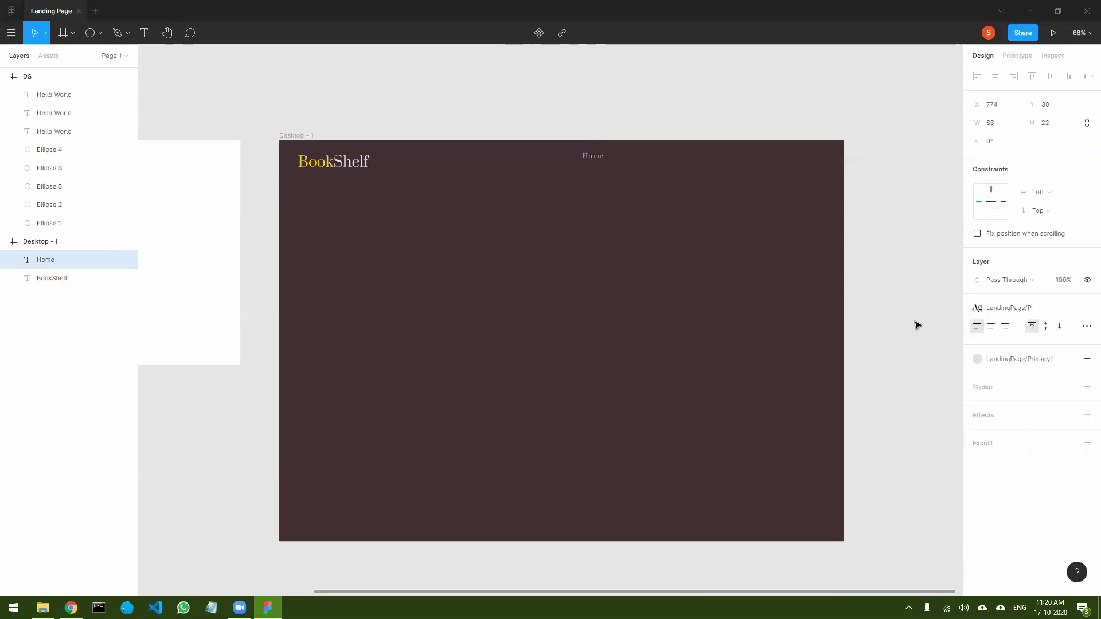
key("Escape")
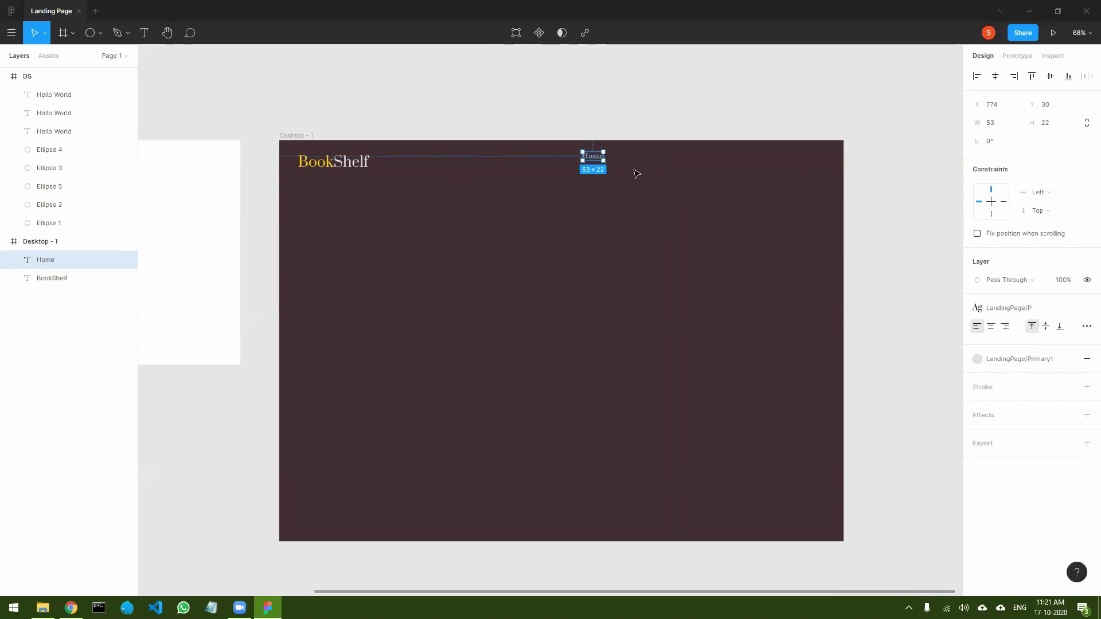
left_click(651, 95)
- Move the Home text to about X 783, Y 52, roughly level with the BookShelf logo
left_click_drag(595, 160, 598, 168)
left_click(621, 109)
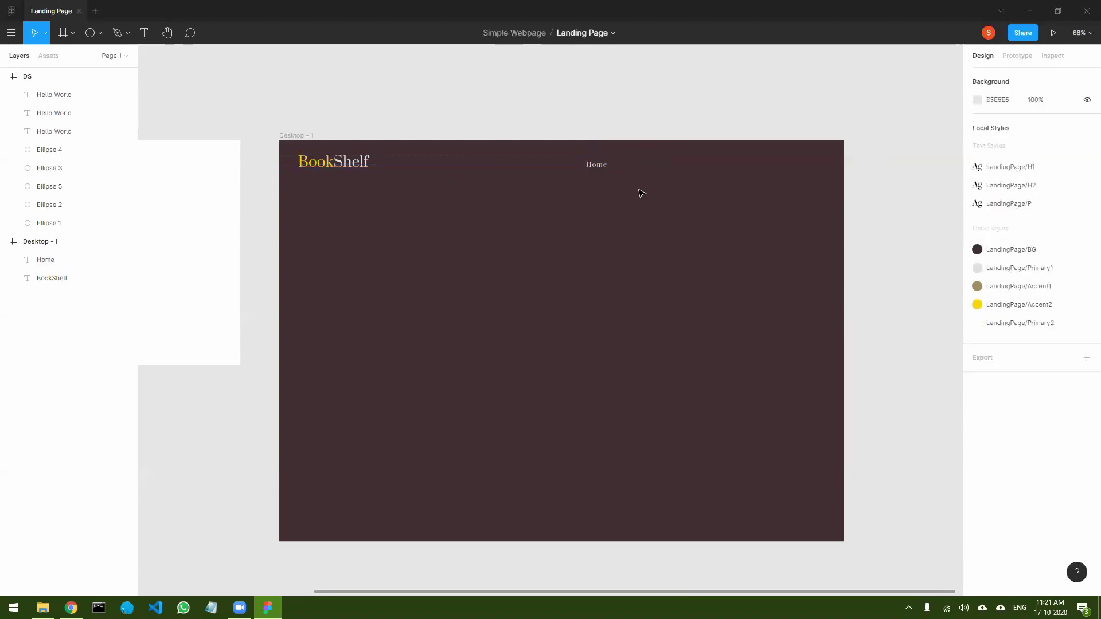
left_click(336, 161)
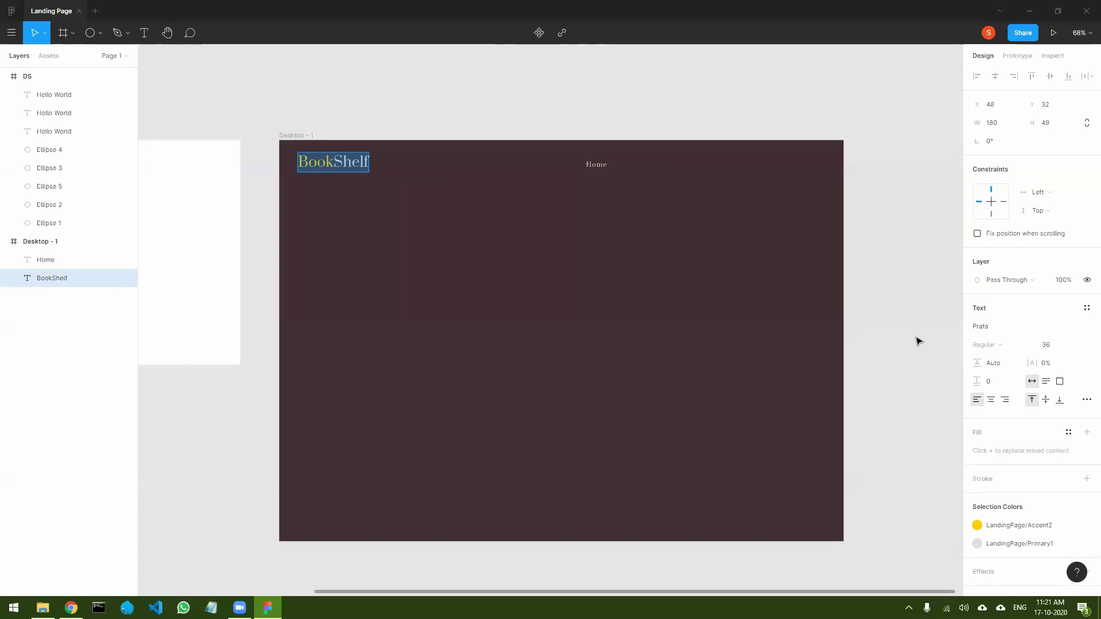
left_click(952, 325)
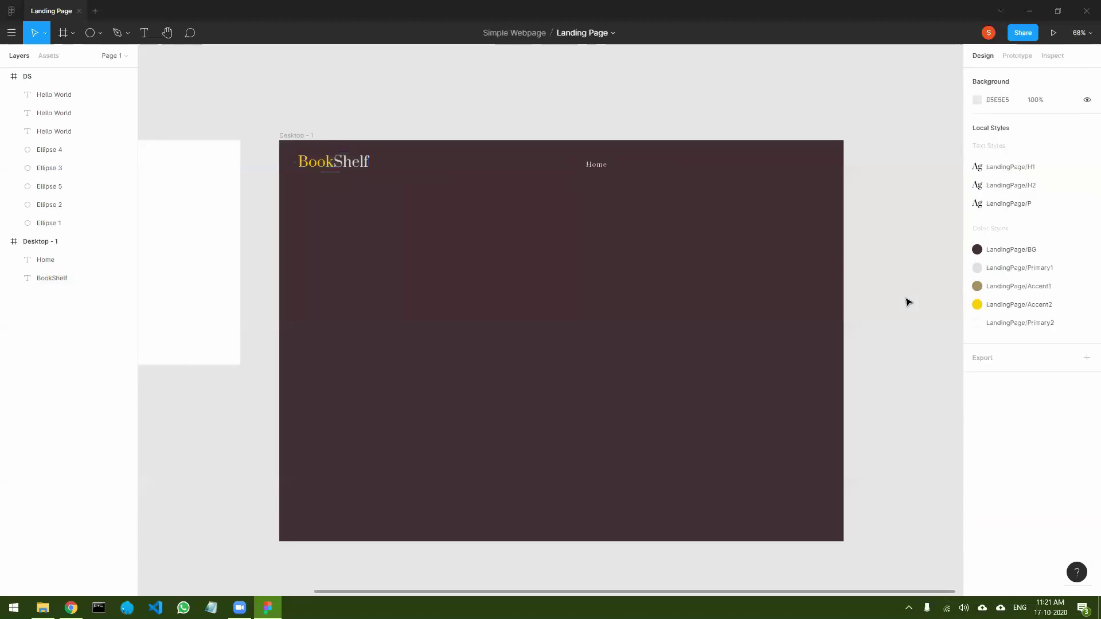
- Duplicate the Home text beside itself at about X 881, Y 52, and change the copy's text to Books
left_click(598, 169)
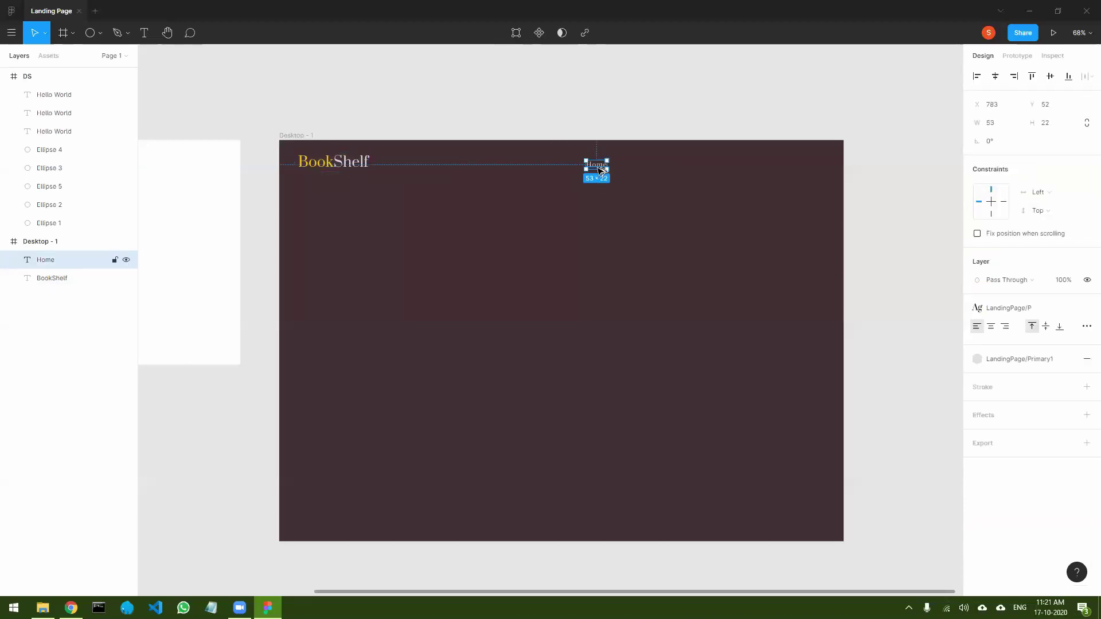
left_click_drag(600, 170, 640, 166)
double_click(637, 165)
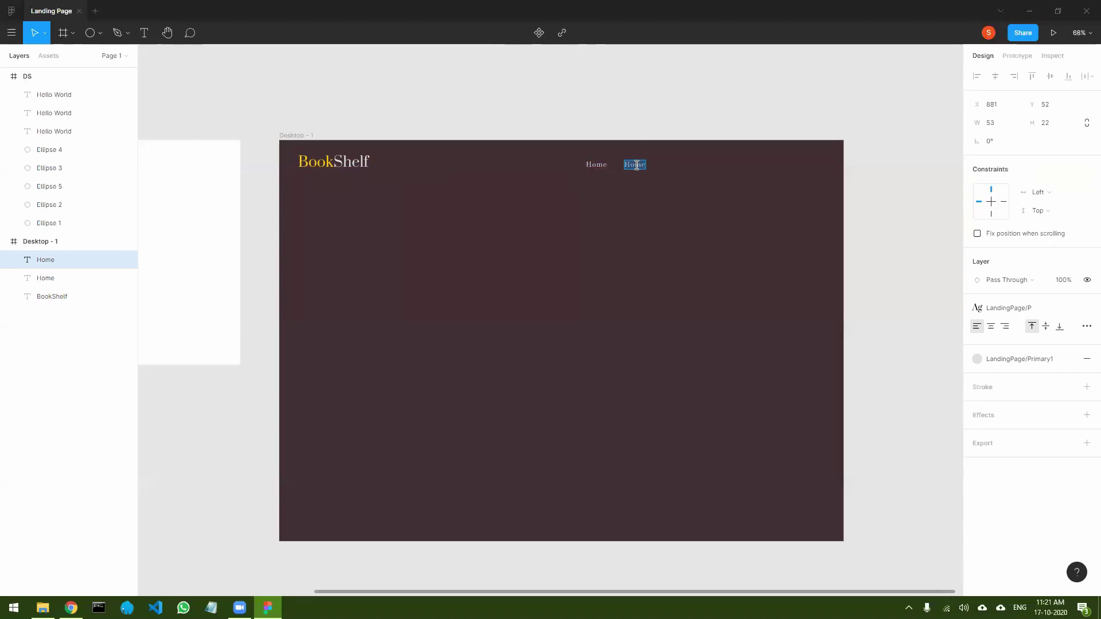
type("Books")
key("Escape")
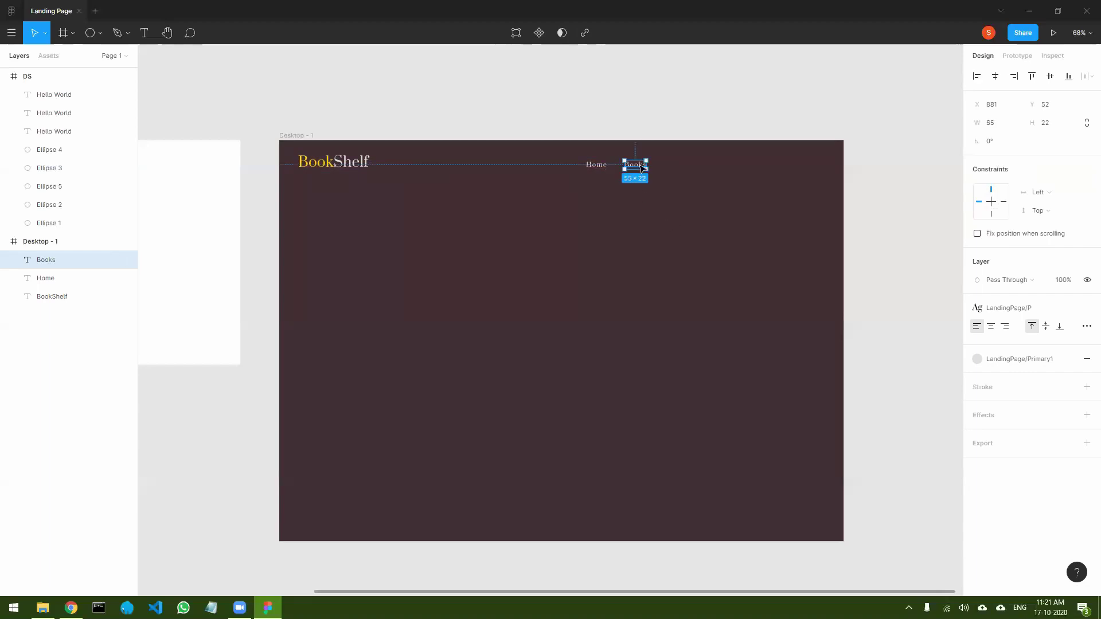
- Duplicate the Books text at about X 981, Y 52, and change the copy's text to Search
left_click_drag(639, 167, 680, 166)
double_click(677, 166)
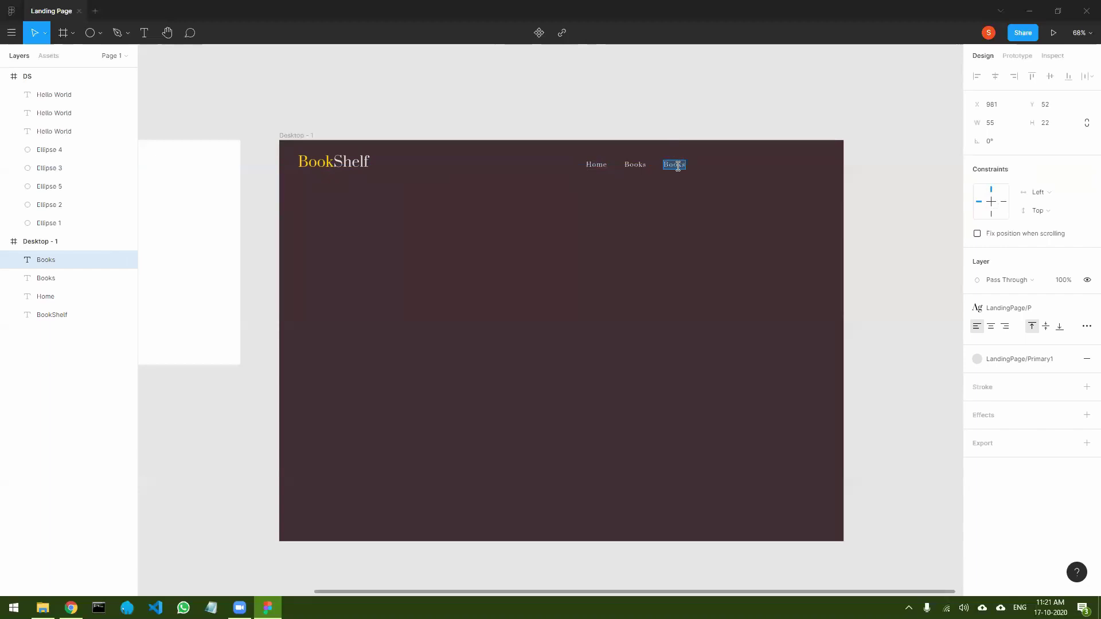
type("Search")
key("Escape")
- Duplicate the Search text at about X 1089, Y 52, and change the copy's text to Stores
left_click_drag(688, 167, 718, 167)
double_click(717, 165)
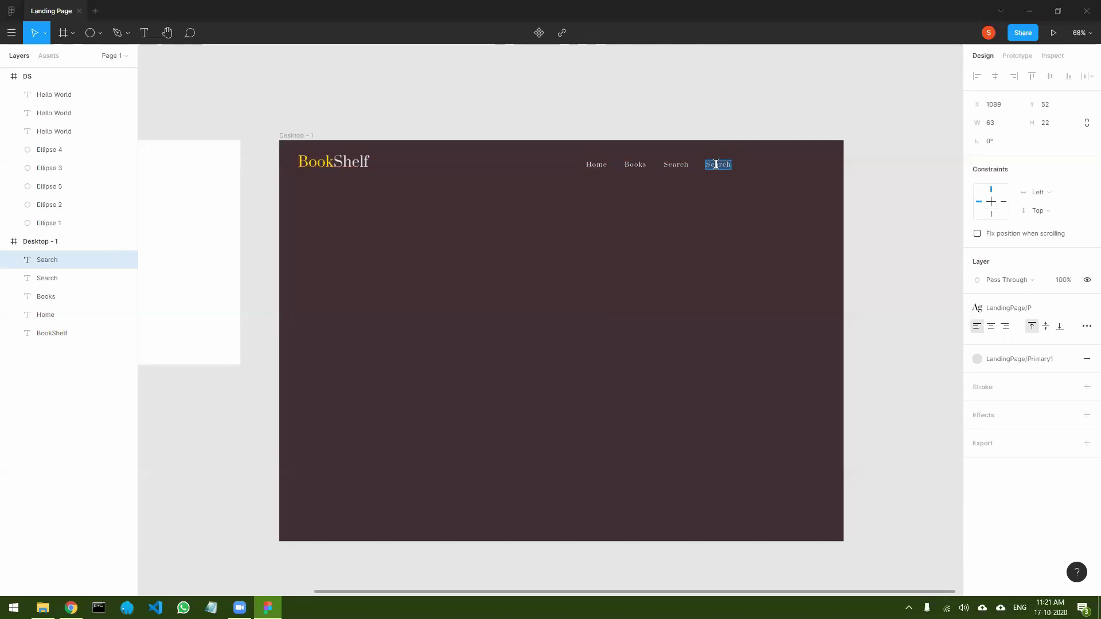
type("Stores")
key("Escape")
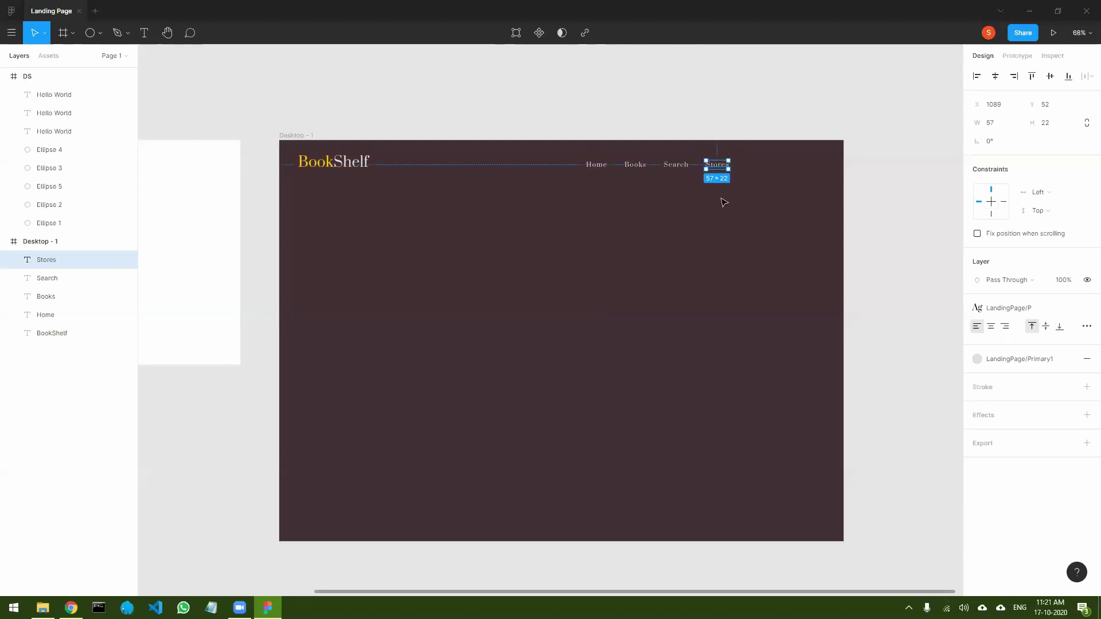
- Duplicate the Stores text at about X 1191, Y 52, and change the copy's text to Contact
left_click_drag(721, 167, 759, 167)
double_click(759, 166)
type("Contact")
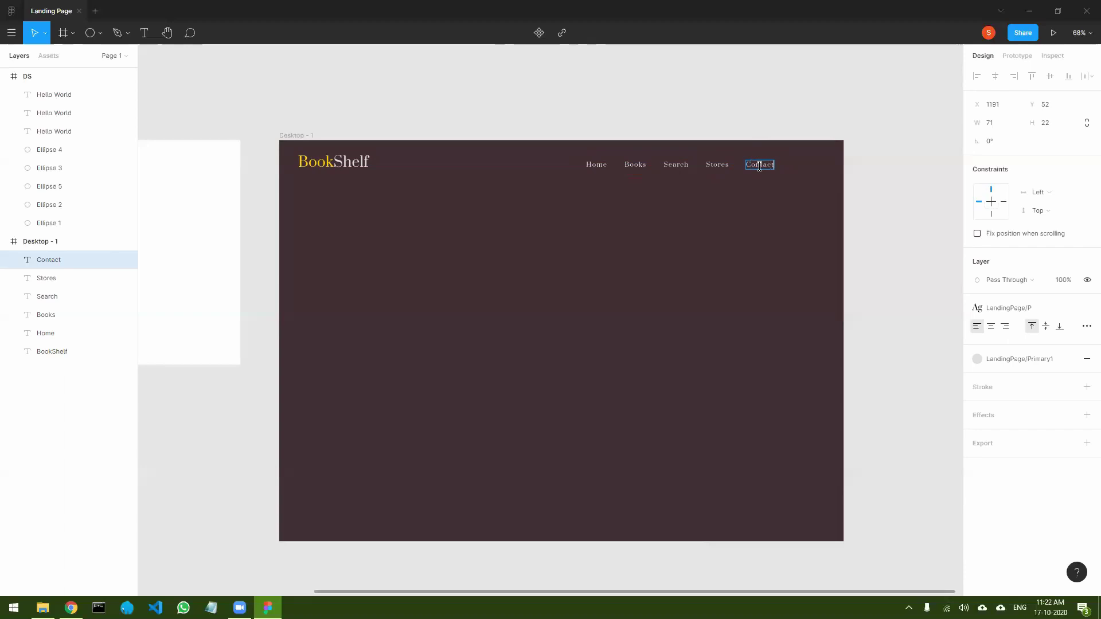
key("Escape")
- Group the Home, Books, Search, Stores and Contact texts and name the group NavItems
left_click(596, 166)
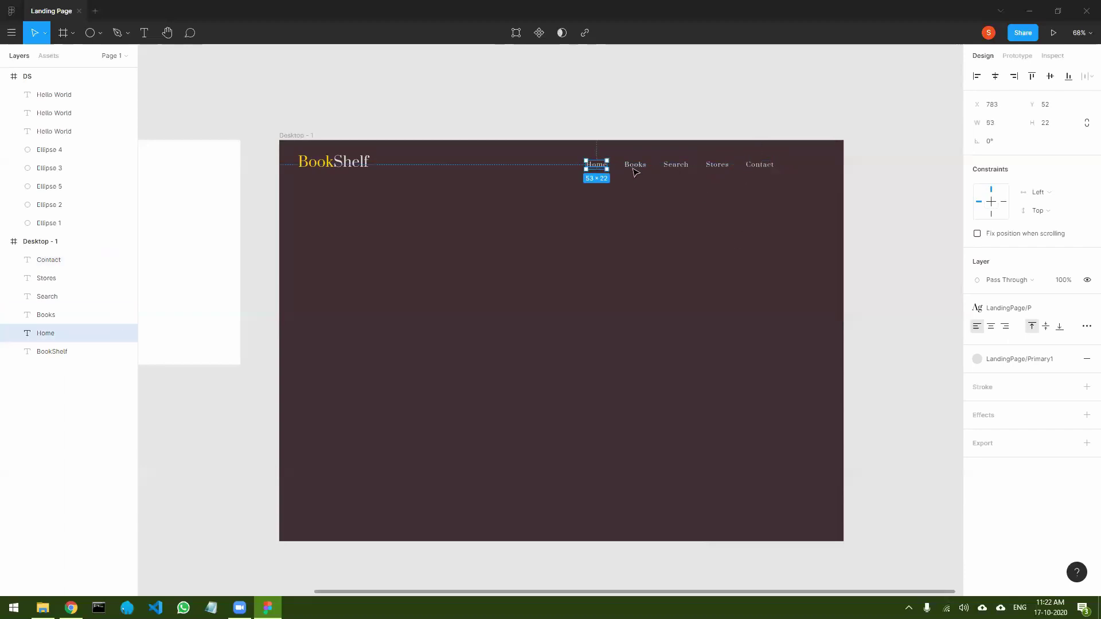
left_click(636, 167, "shift")
left_click(677, 166, "shift")
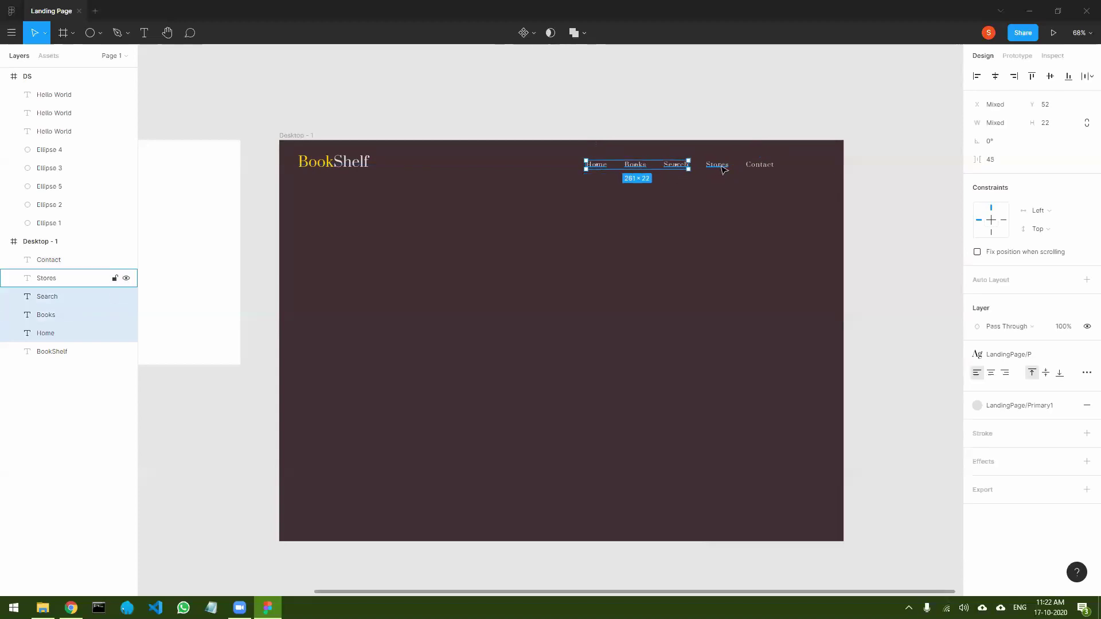
left_click(717, 167, "shift")
left_click(759, 166, "shift")
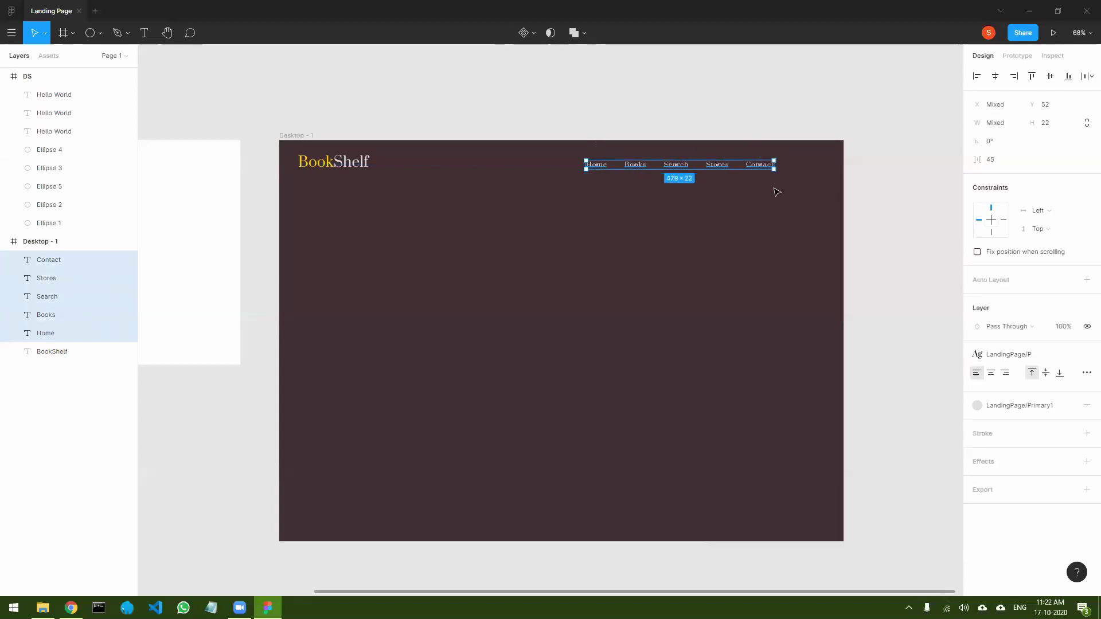
key("ctrl+g")
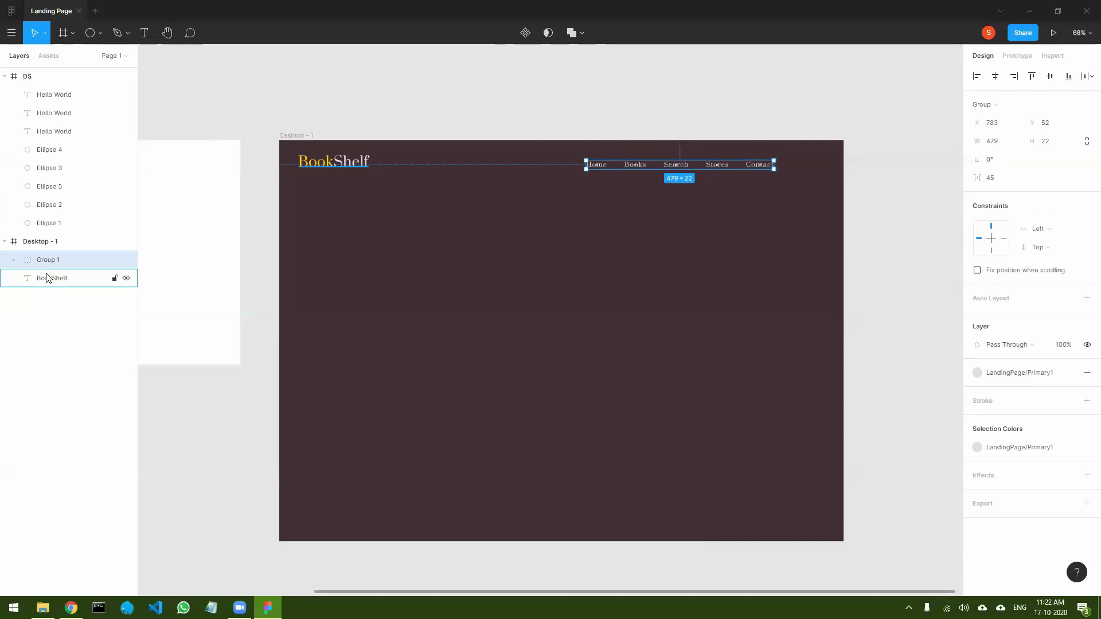
double_click(47, 261)
type("NavItems")
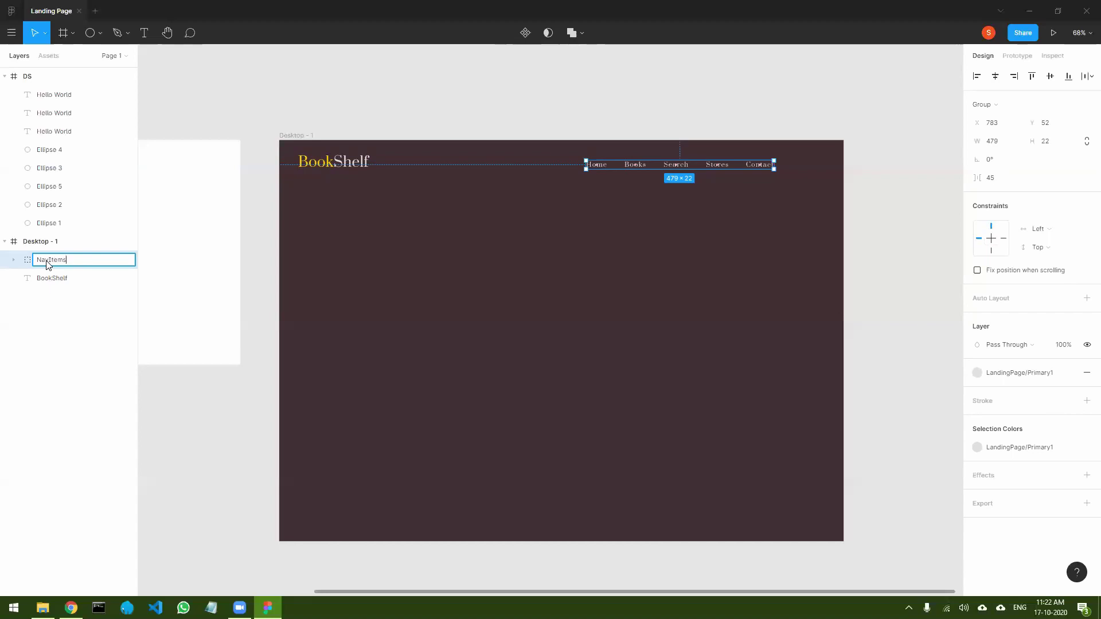
- Name the navigation links group NavItems and move it toward the header's right end, at about X 901
key("Return")
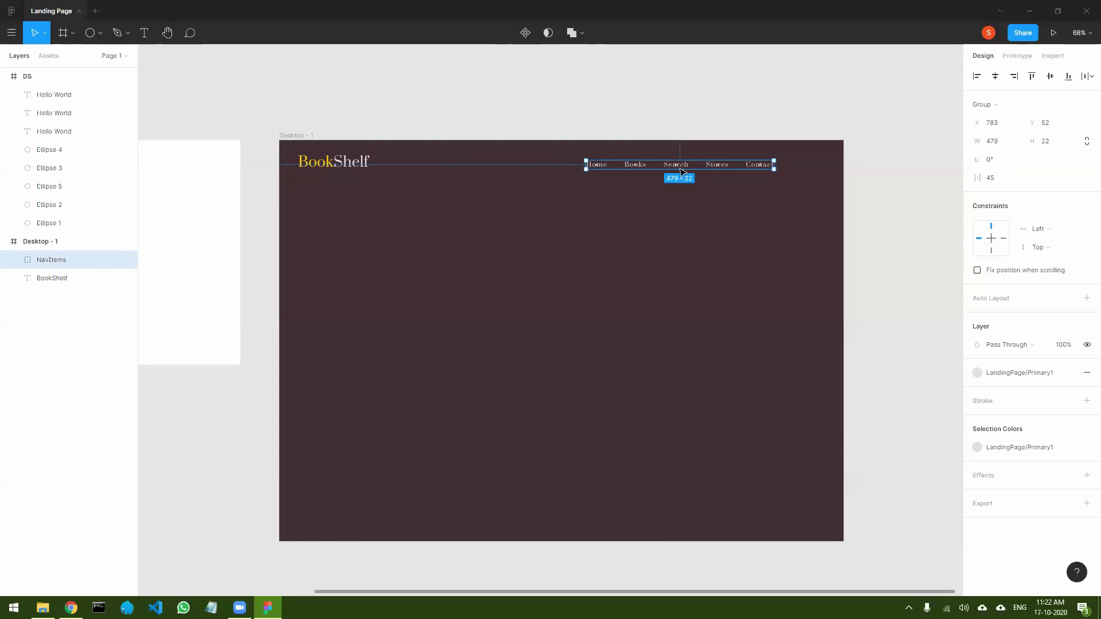
left_click_drag(681, 167, 729, 169)
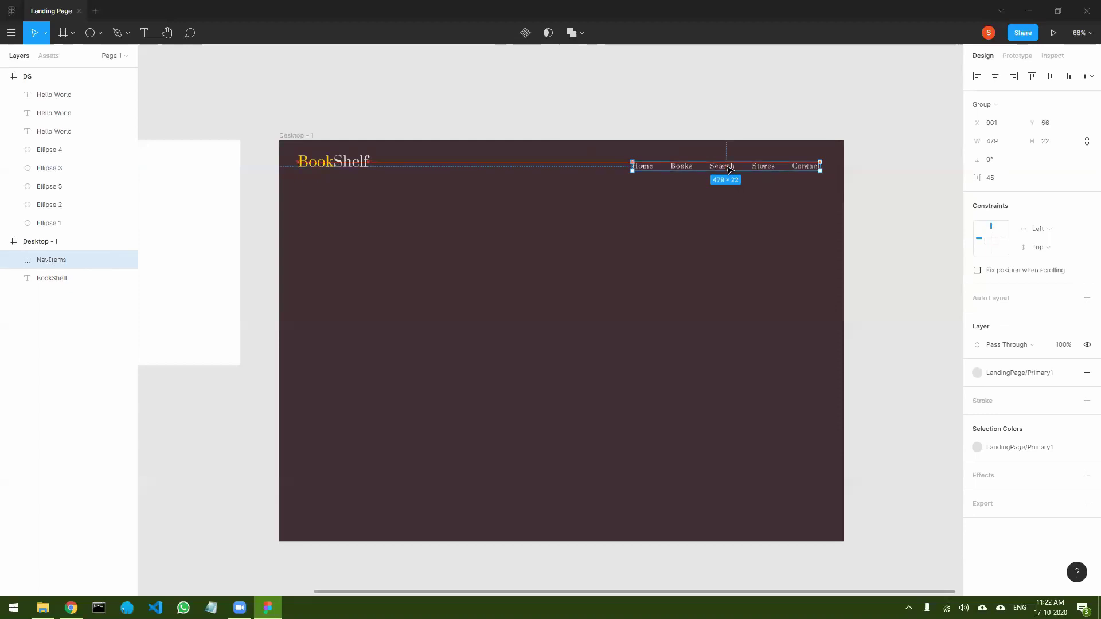
left_click(880, 201)
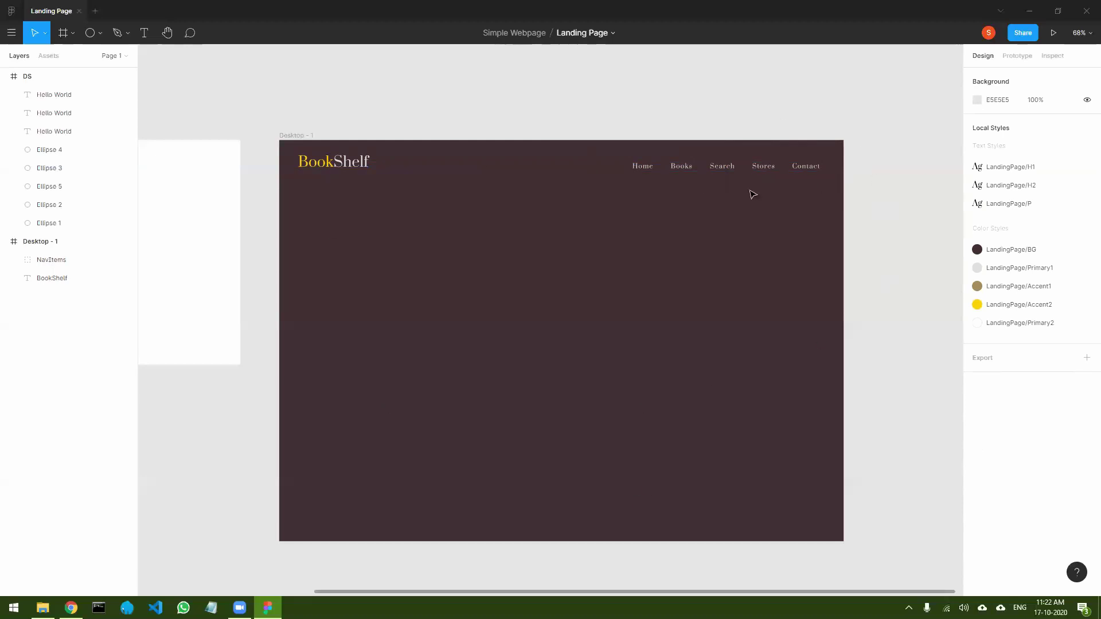
left_click(343, 165)
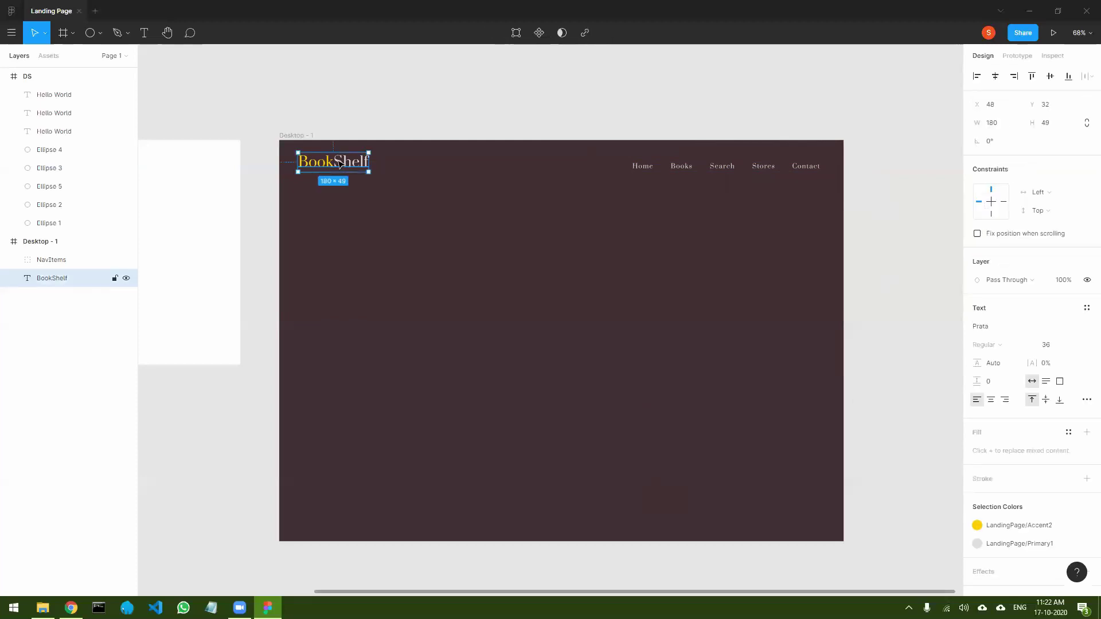
left_click(753, 168)
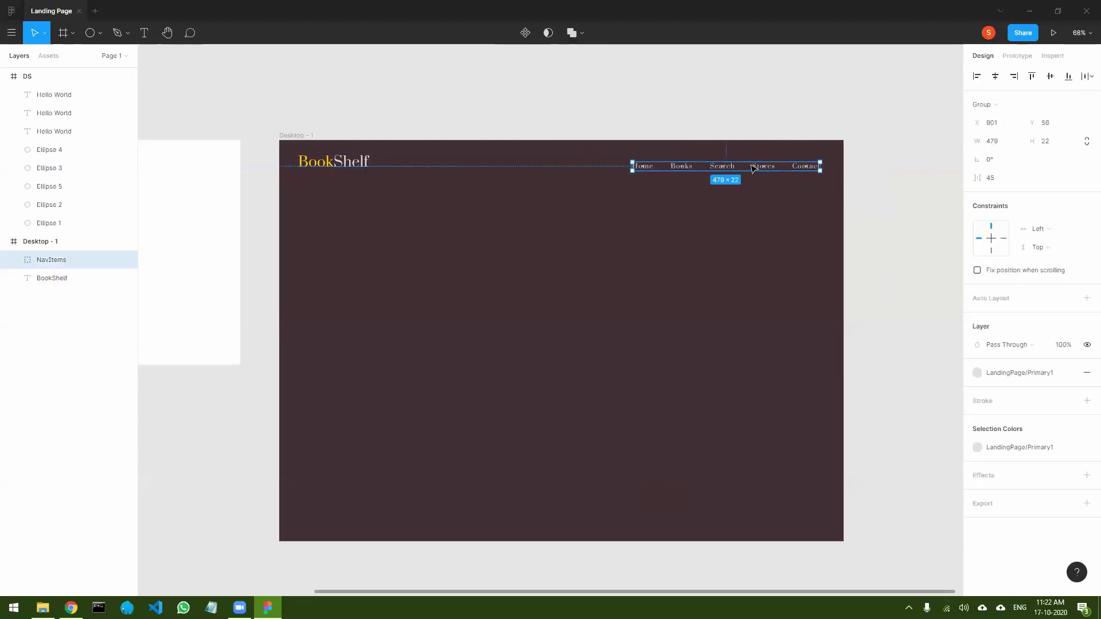
left_click(875, 240)
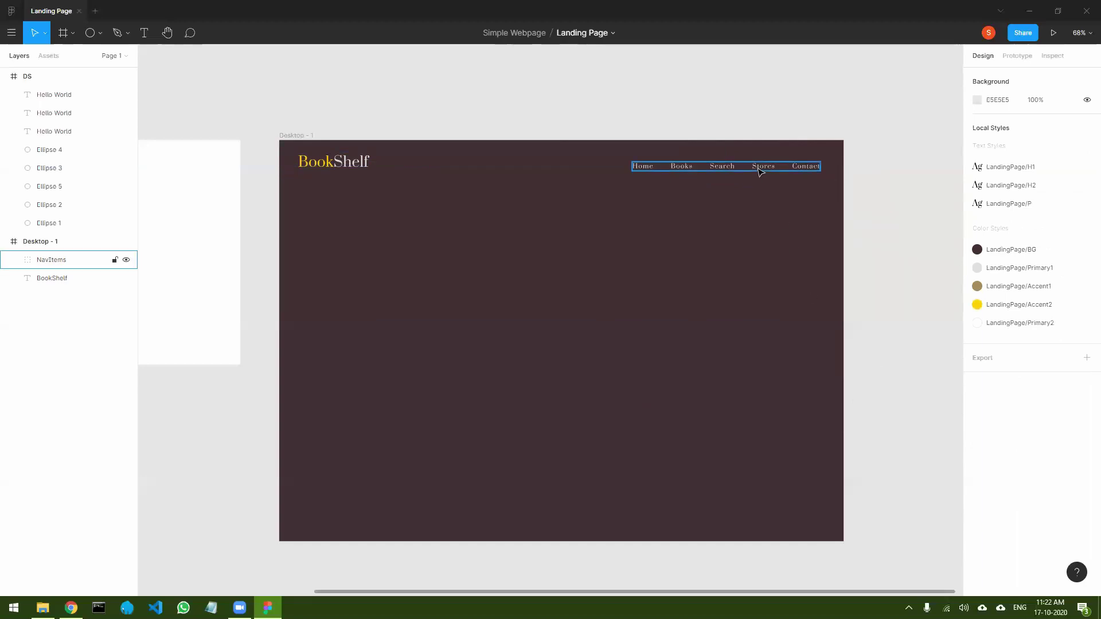
- Preview the prototype, advance to the BookShelf page, and return to the design file
left_click(1053, 35)
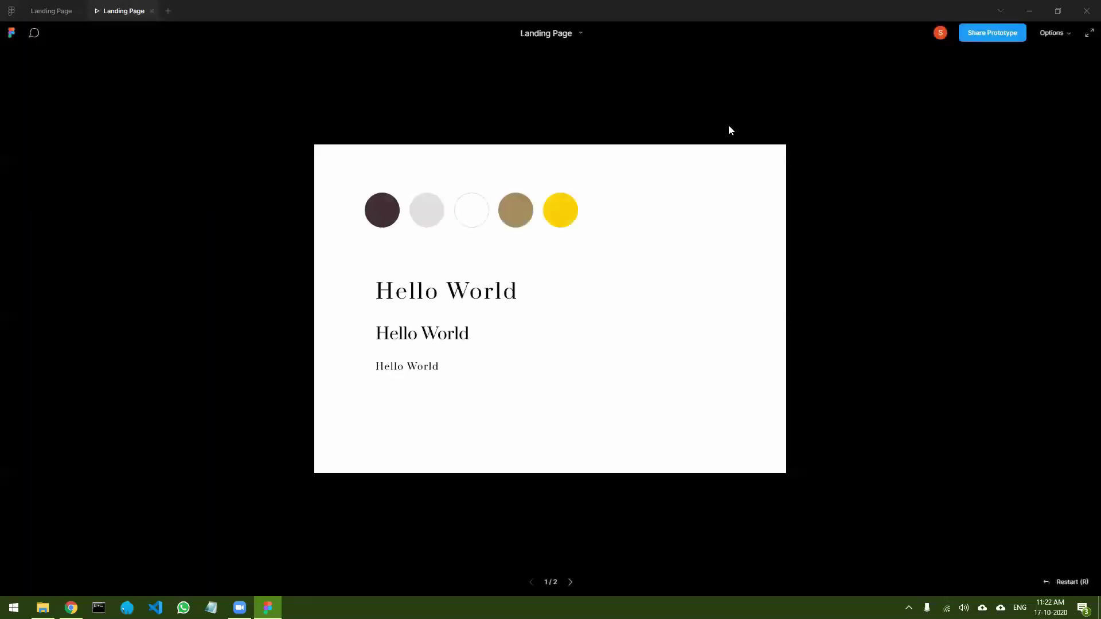
left_click(569, 582)
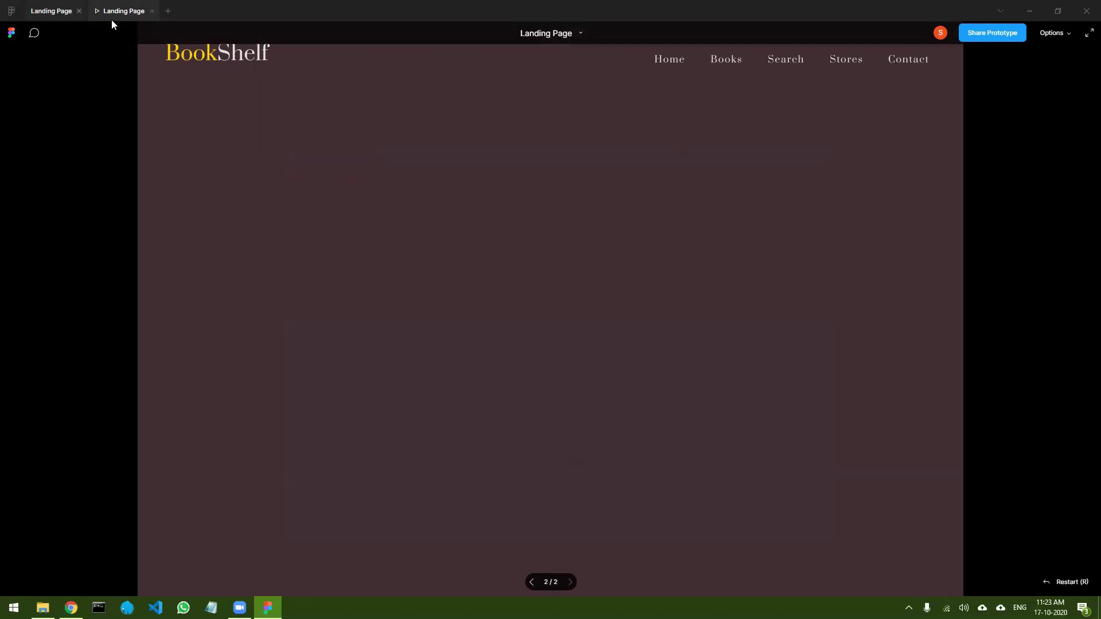
key("ctrl+shift+Tab")
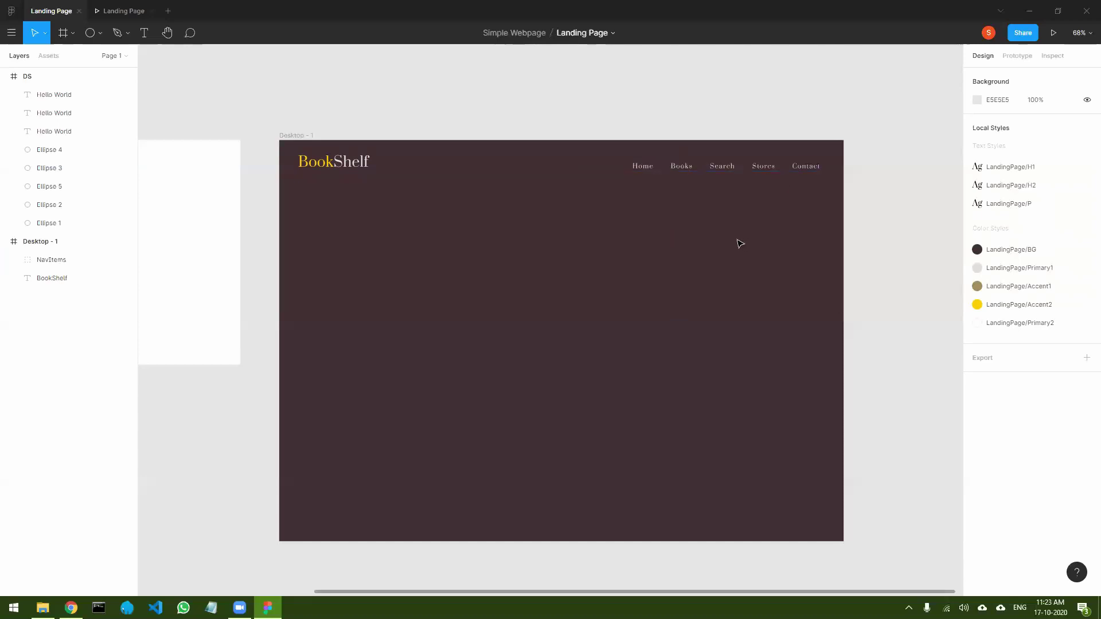
- Move the Home link left inside the NavItems group, leaving a gap of about 121 px before Books
left_click(646, 169)
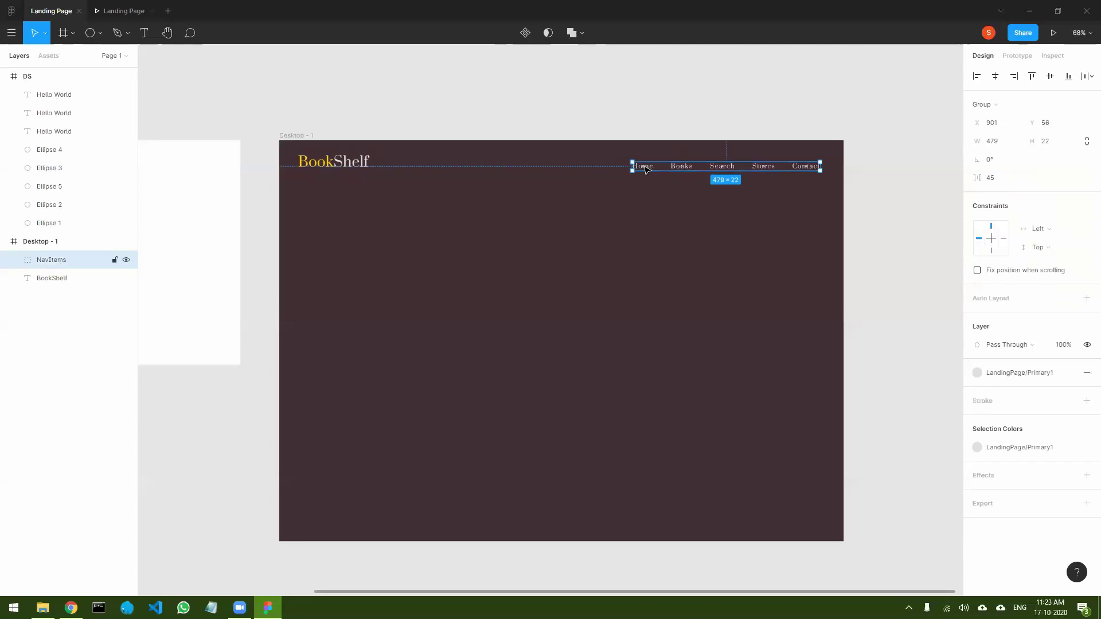
double_click(645, 169)
left_click_drag(645, 169, 618, 171)
- Distribute the Home, Books, Search, Stores and Contact links with equal horizontal spacing
left_click(692, 166, "shift")
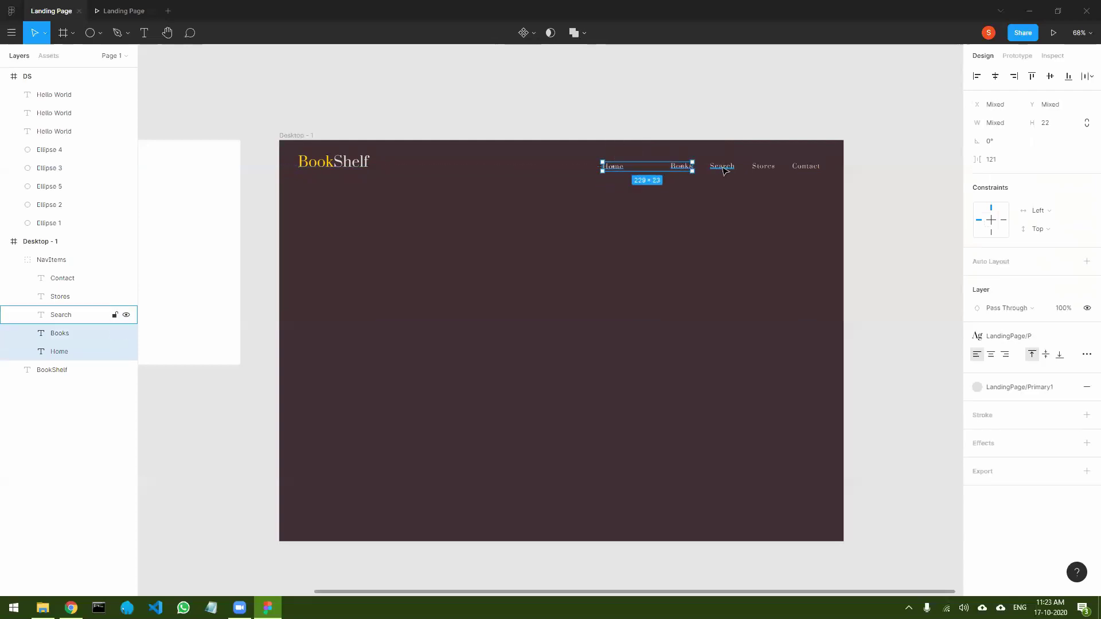
left_click(722, 166, "shift")
left_click(763, 166, "shift")
left_click(805, 167, "shift")
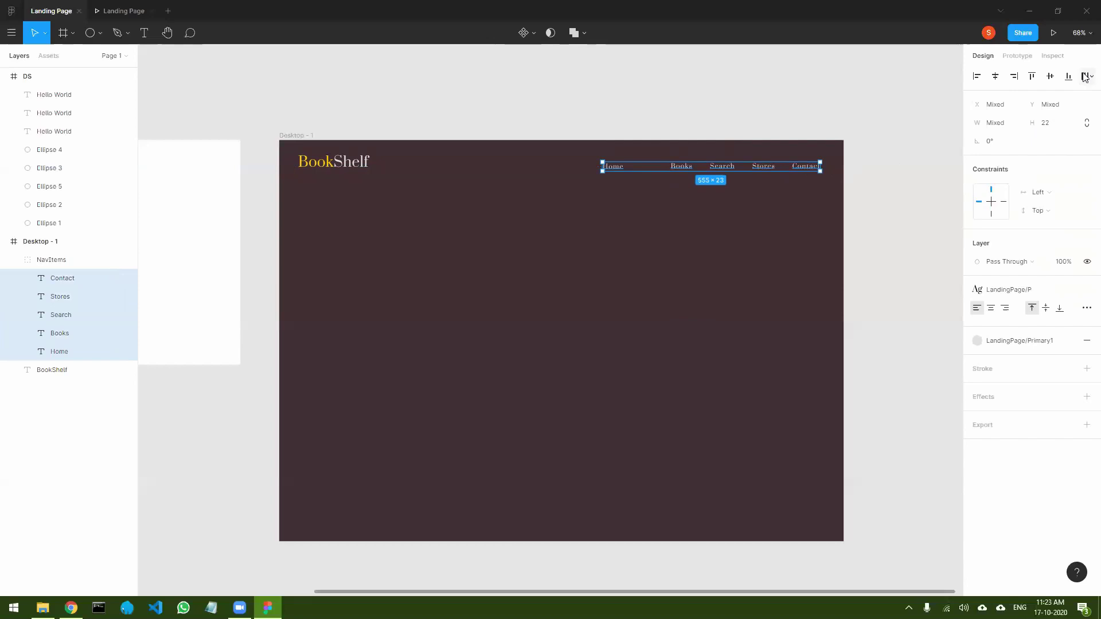
left_click(1086, 76)
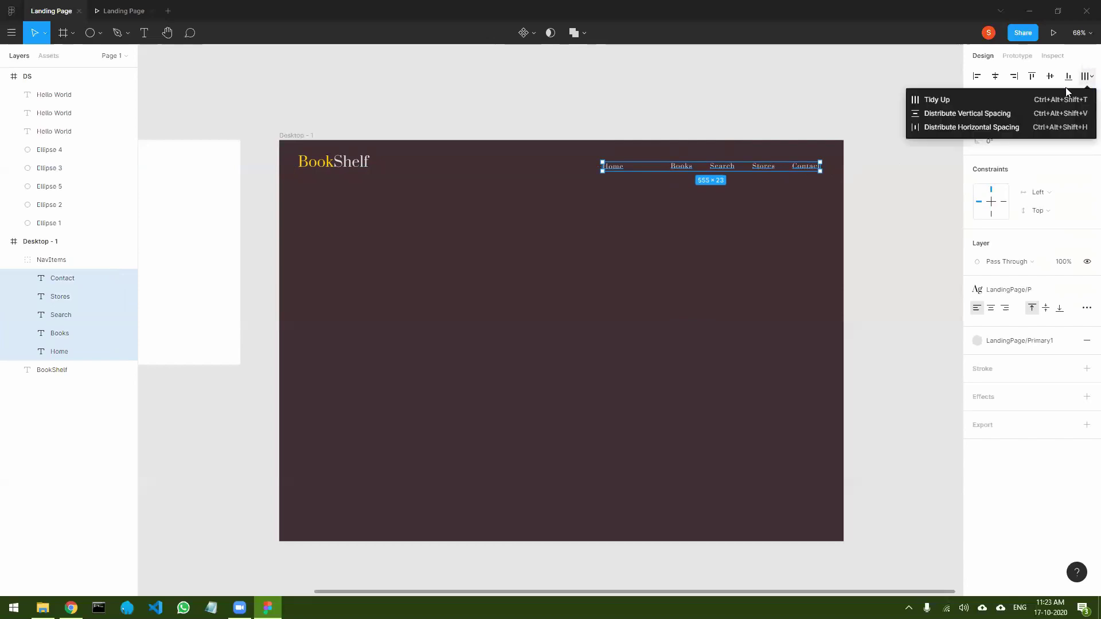
left_click(963, 127)
left_click(896, 212)
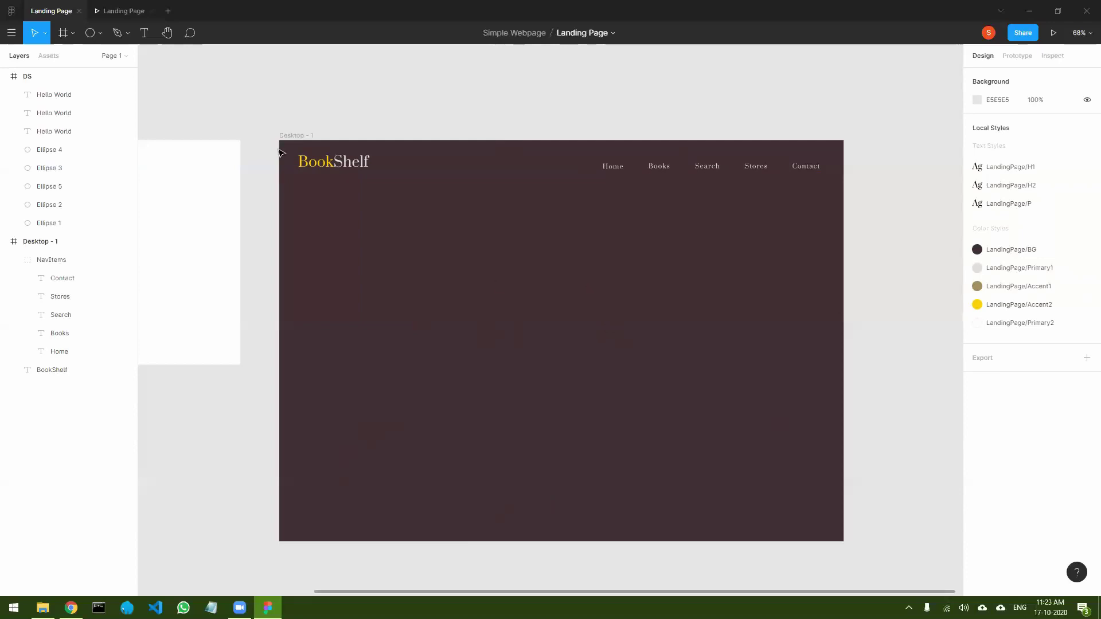
left_click(12, 38)
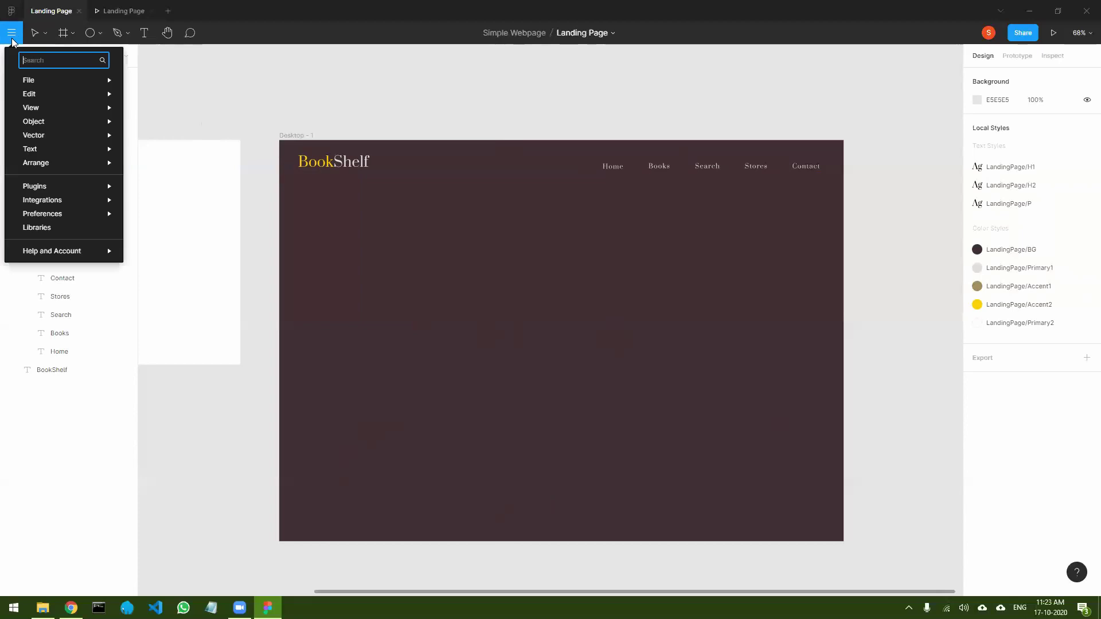
mouse_move(35, 187)
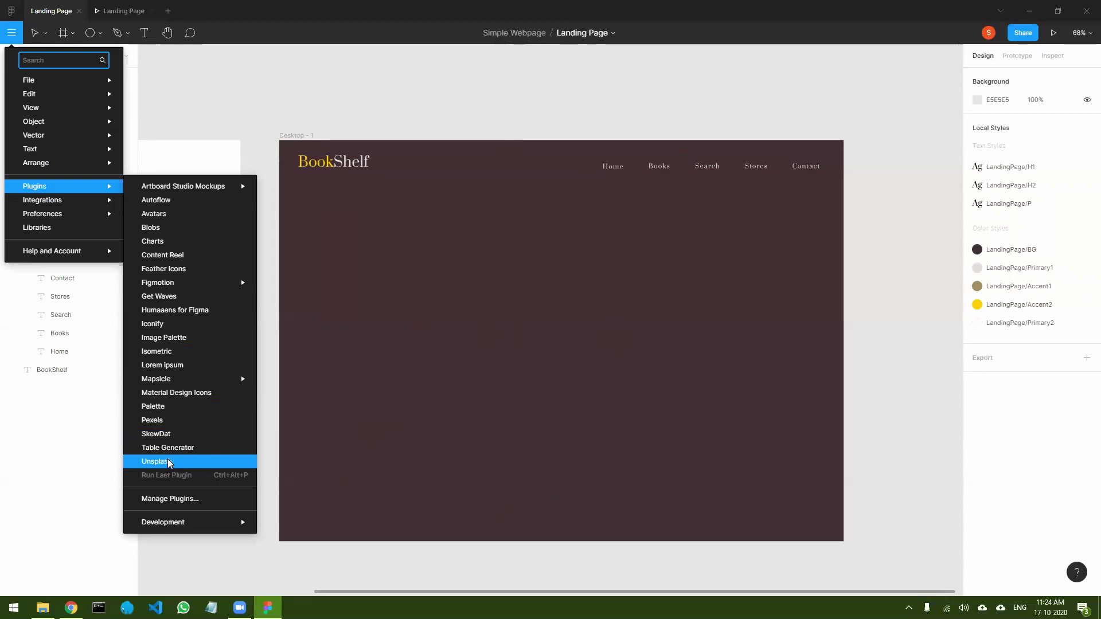
left_click(187, 567)
- Switch to the browser and open the unDraw website in a new tab
key("alt+Tab")
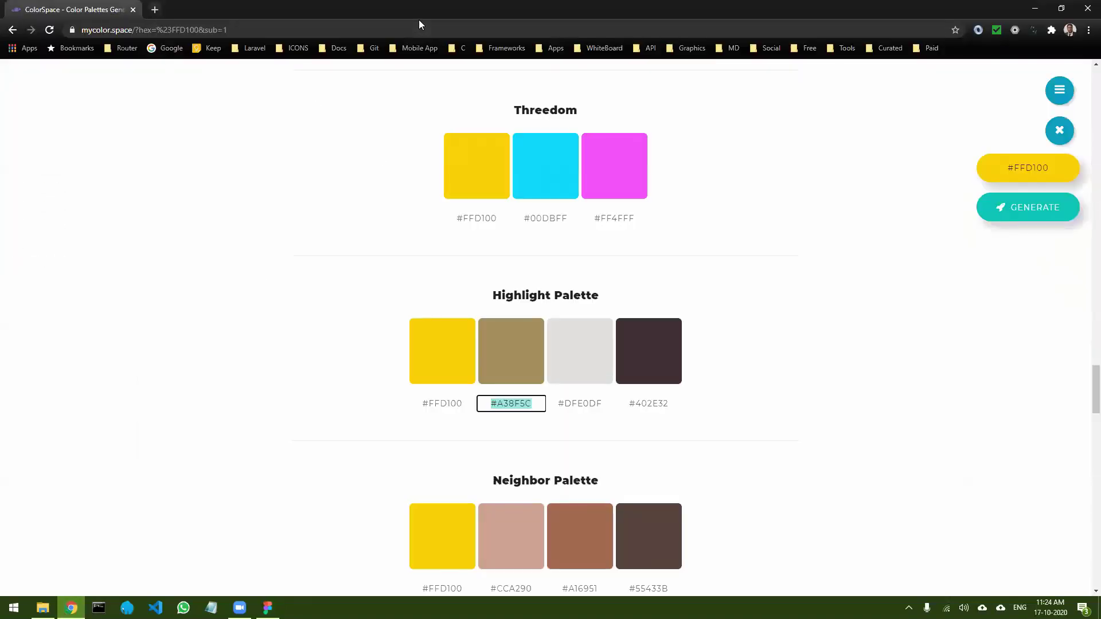
key("ctrl+t")
type("undraw")
key("Return")
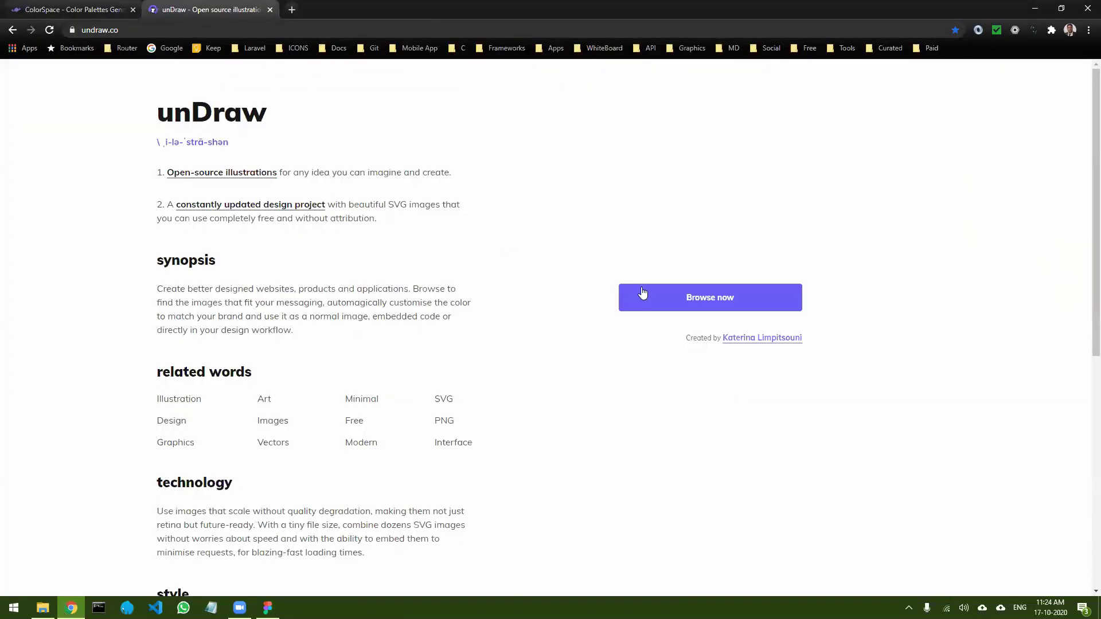
- Open unDraw's illustration library and search it for "book"
left_click(709, 302)
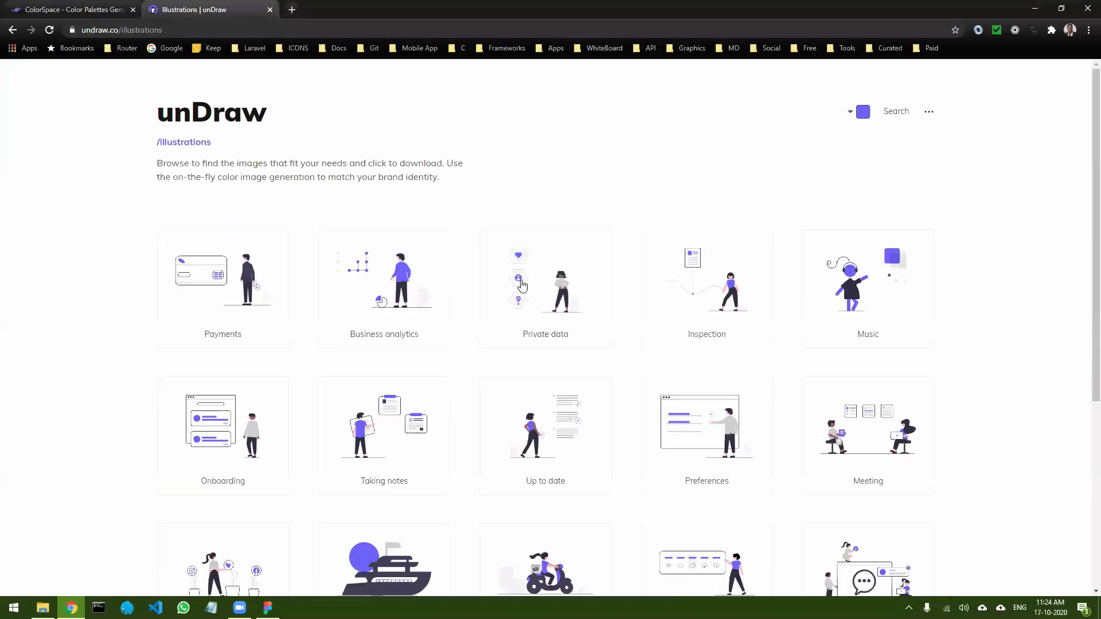
left_click(893, 117)
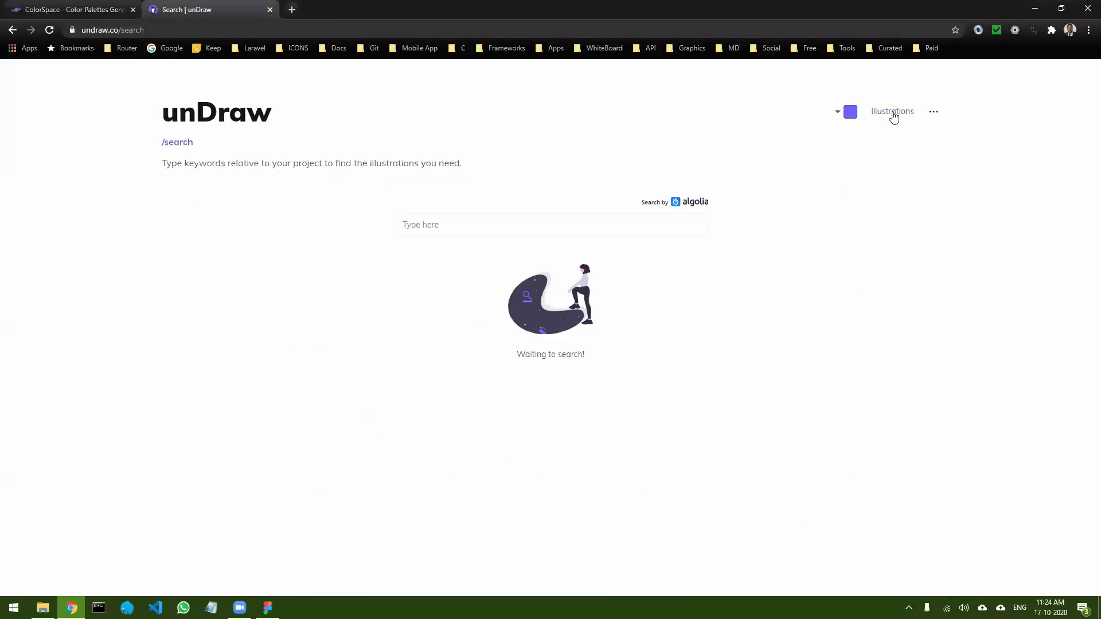
left_click(483, 224)
type("book")
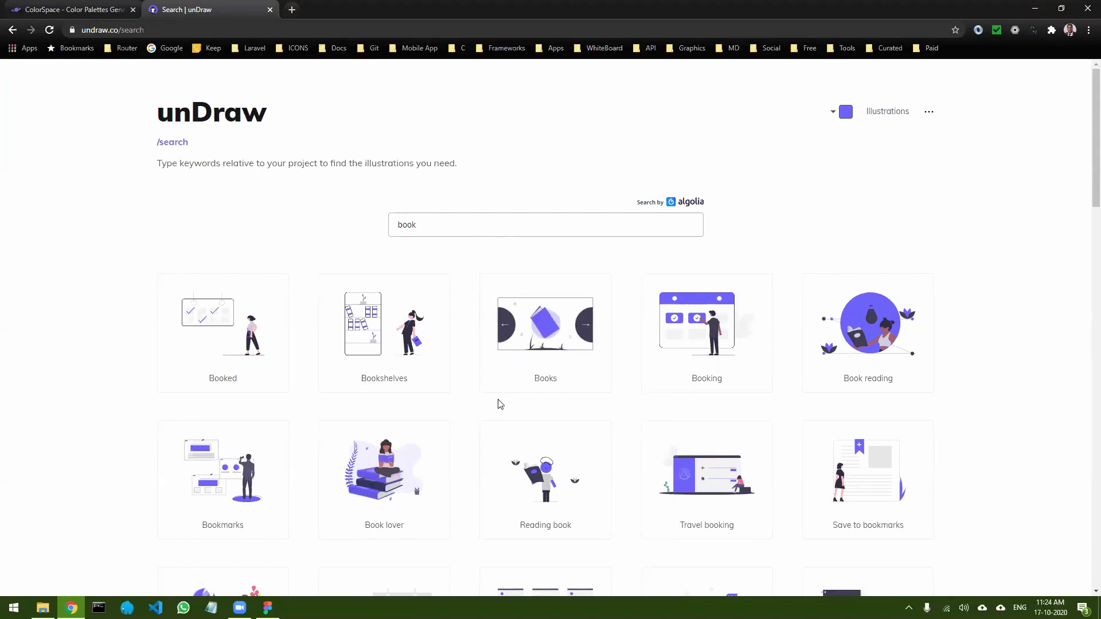
- Download the Book lover illustration as an SVG and save it to the Desktop folder as undraw_book_lover_mkck.svg
scroll(498, 405, "down", 3)
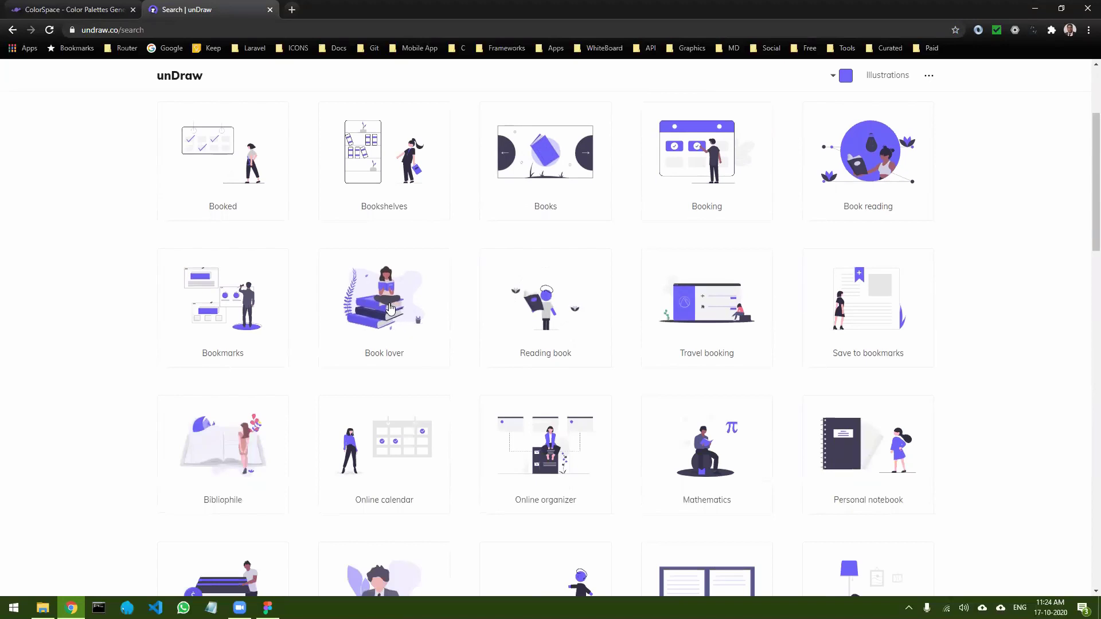
left_click(390, 308)
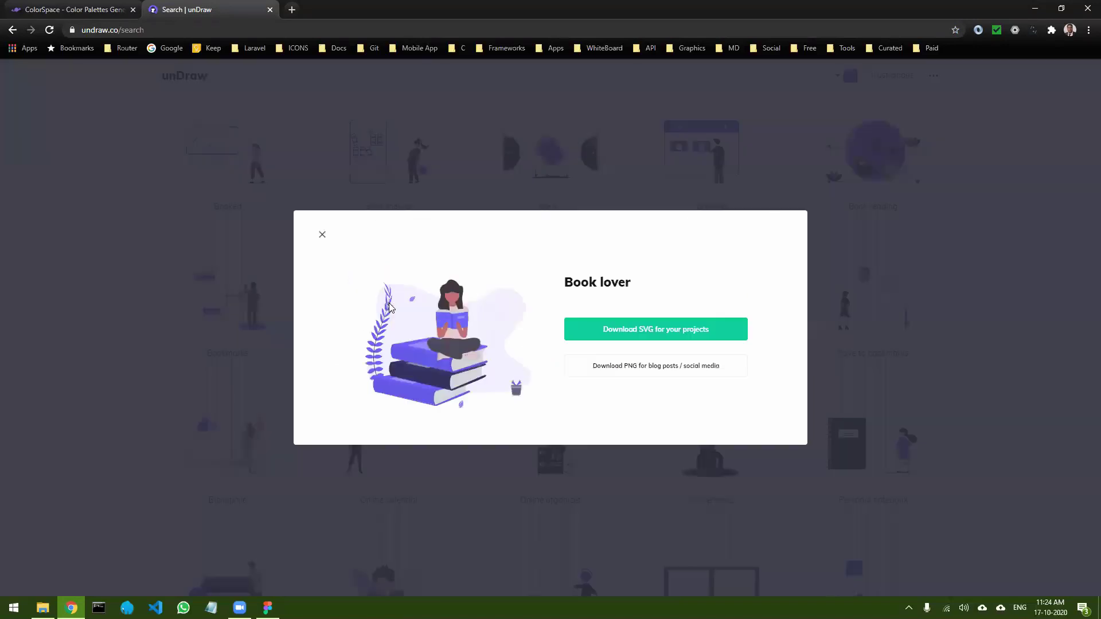
left_click(658, 333)
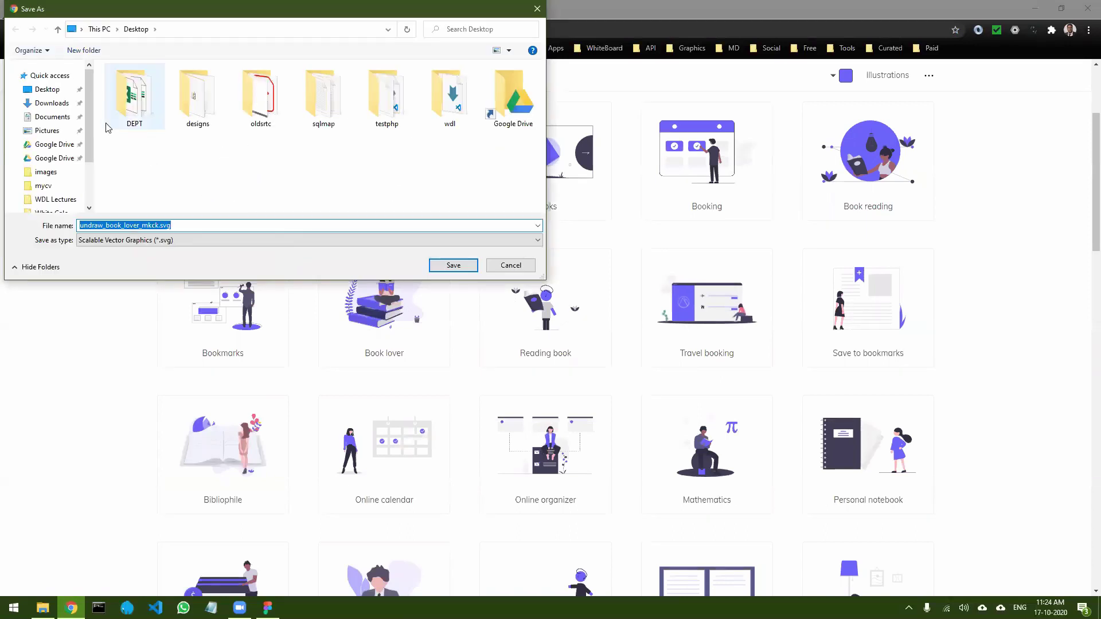
left_click(453, 265)
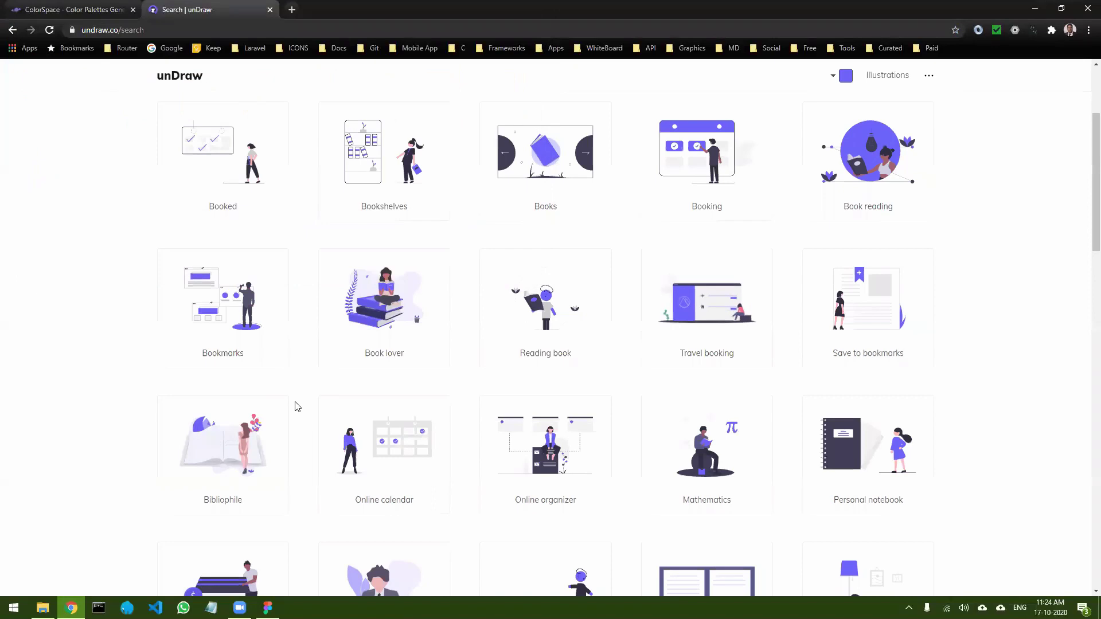
- Place the downloaded Book lover SVG in Figma's Desktop - 1 frame, scaled to about half size and centred below the header
left_click_drag(79, 579, 583, 378)
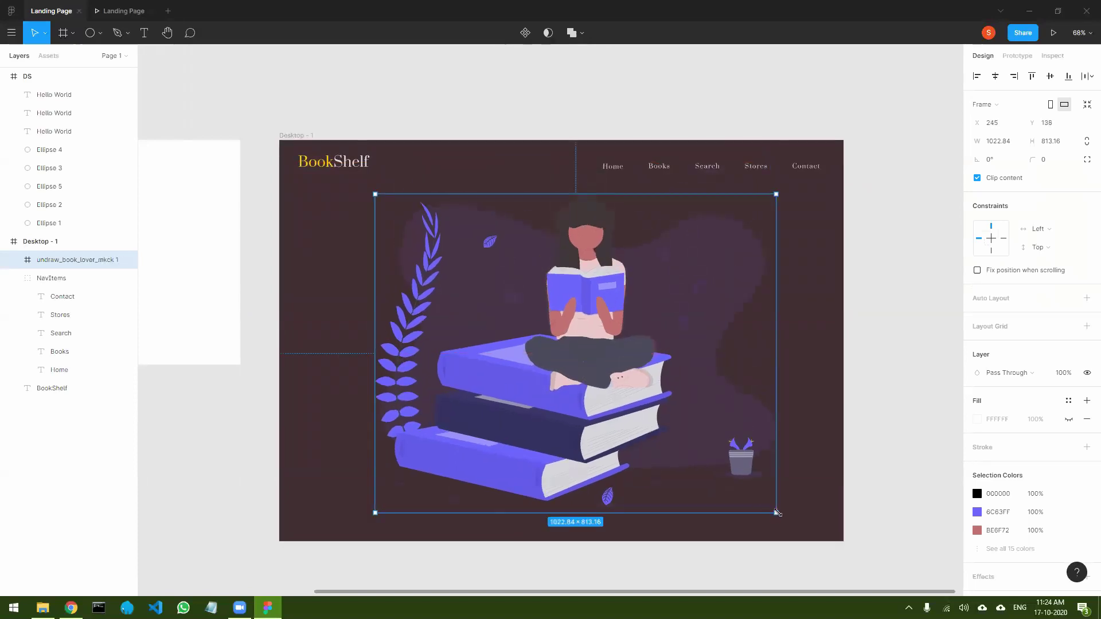
left_click_drag(777, 514, 565, 304)
left_click_drag(480, 270, 567, 302)
left_click(883, 356)
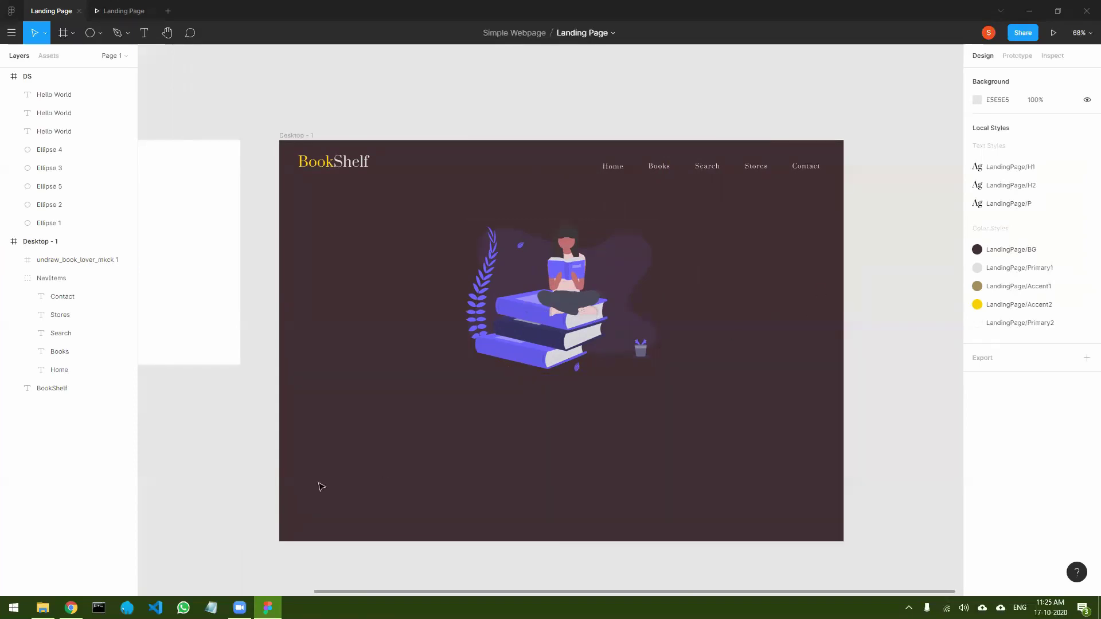
- Compare the DS frame's palette with the illustration's colours and inspect the fill of a vector in the lowest book
left_click_drag(504, 462, 633, 459)
scroll(633, 458, "left", 5)
scroll(573, 465, "right", 3)
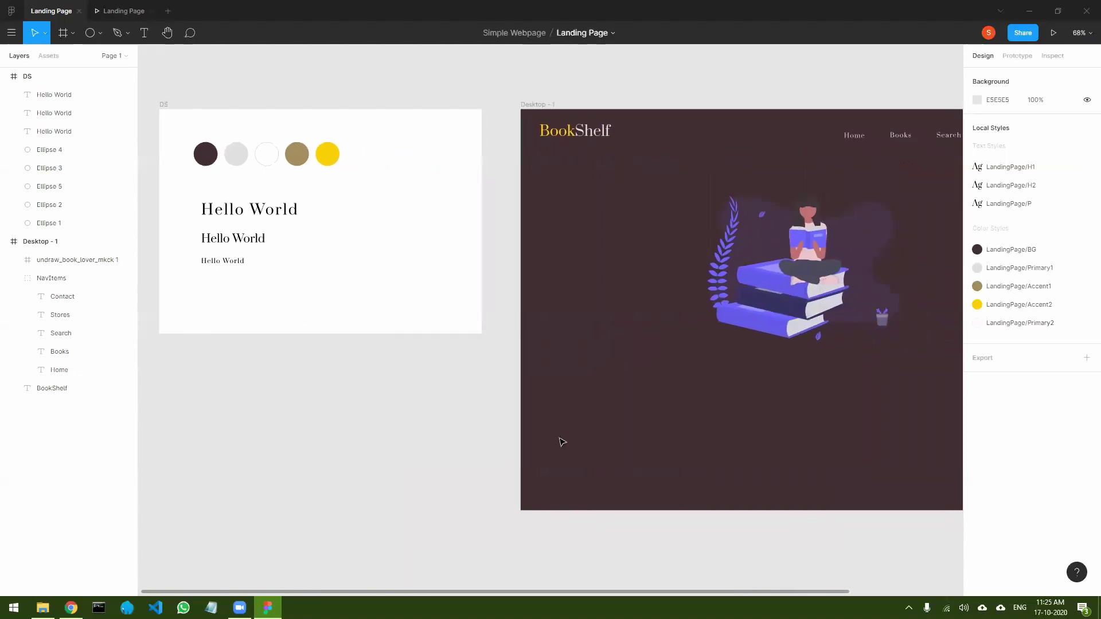
left_click_drag(435, 436, 300, 439)
scroll(506, 412, "right", 2)
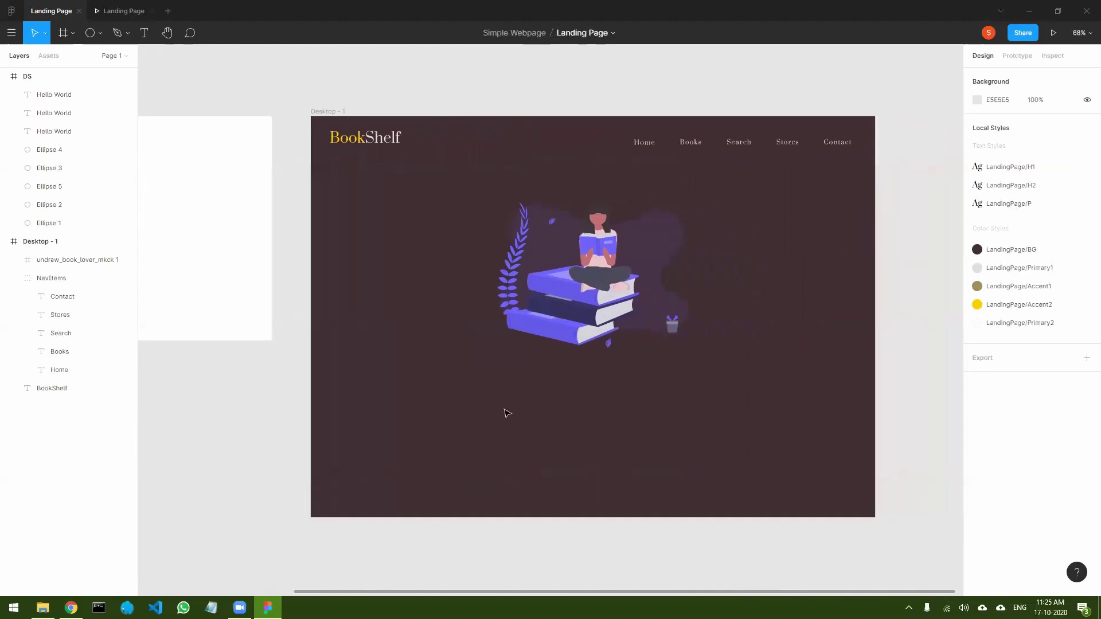
left_click(549, 330, "ctrl")
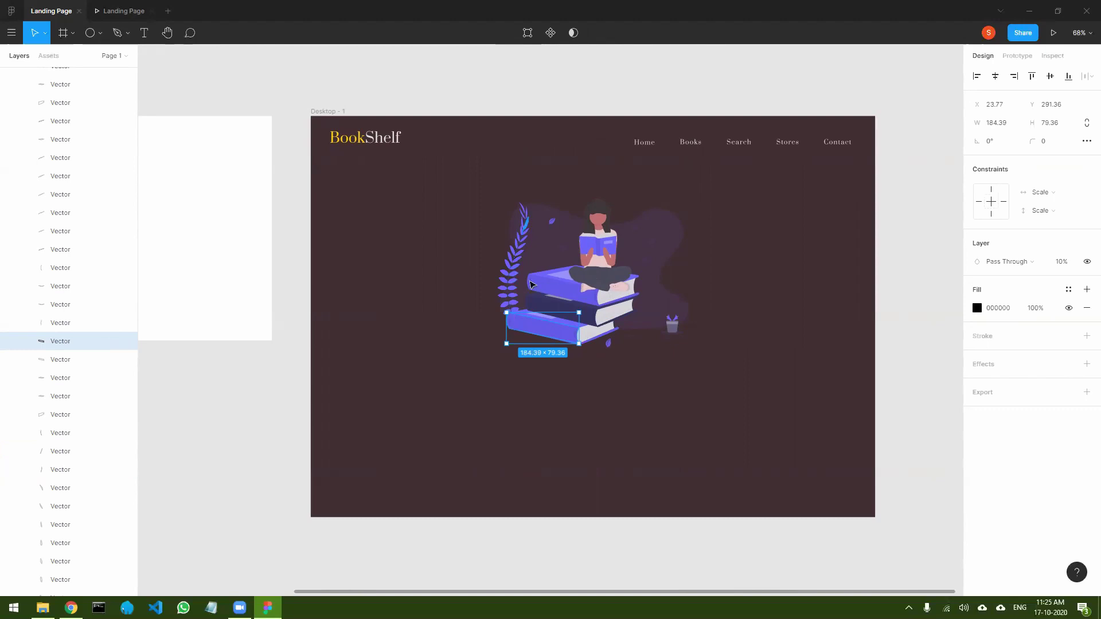
- Switch to the browser, copy the yellow hex code #FFD100 from ColorSpace's Highlight Palette, and return to the unDraw results
left_click(71, 608)
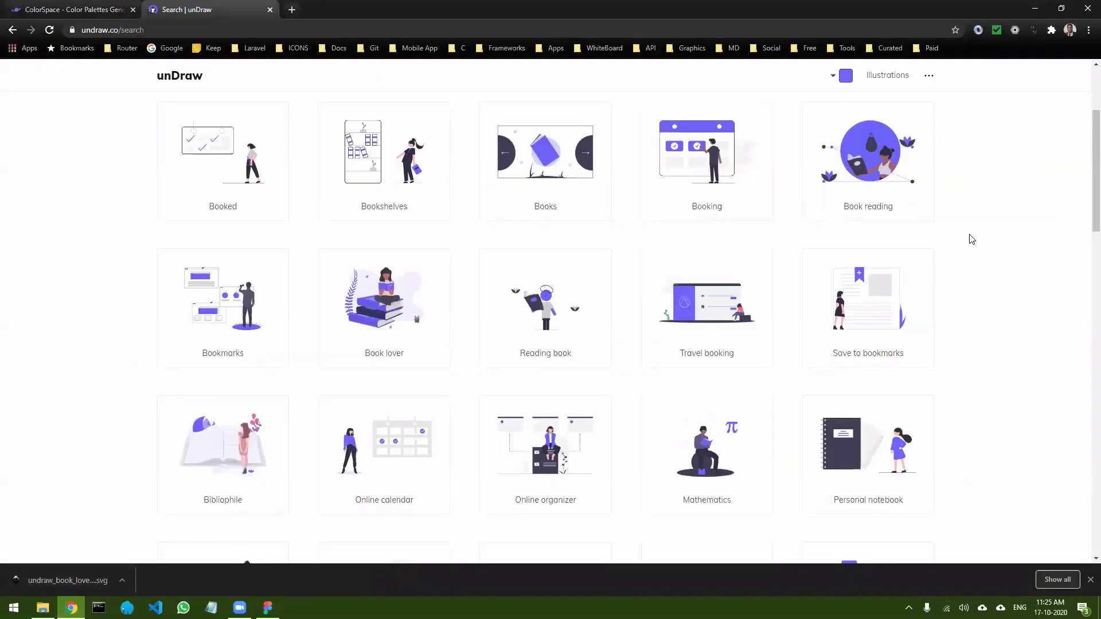
scroll(970, 239, "up", 2)
scroll(952, 241, "down", 2)
left_click(846, 77)
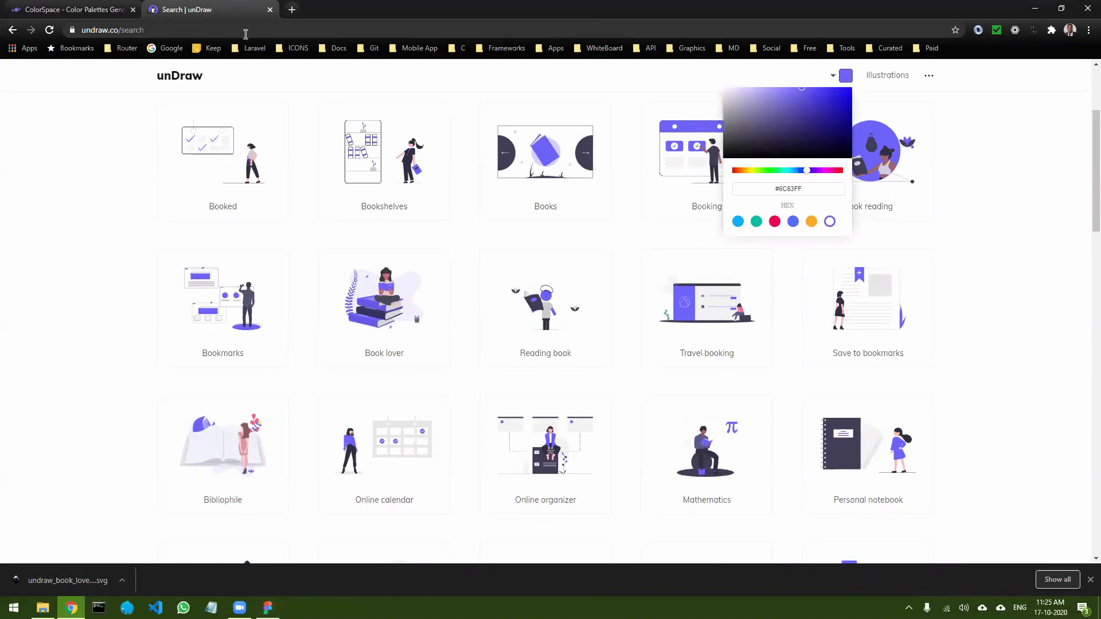
left_click(41, 162)
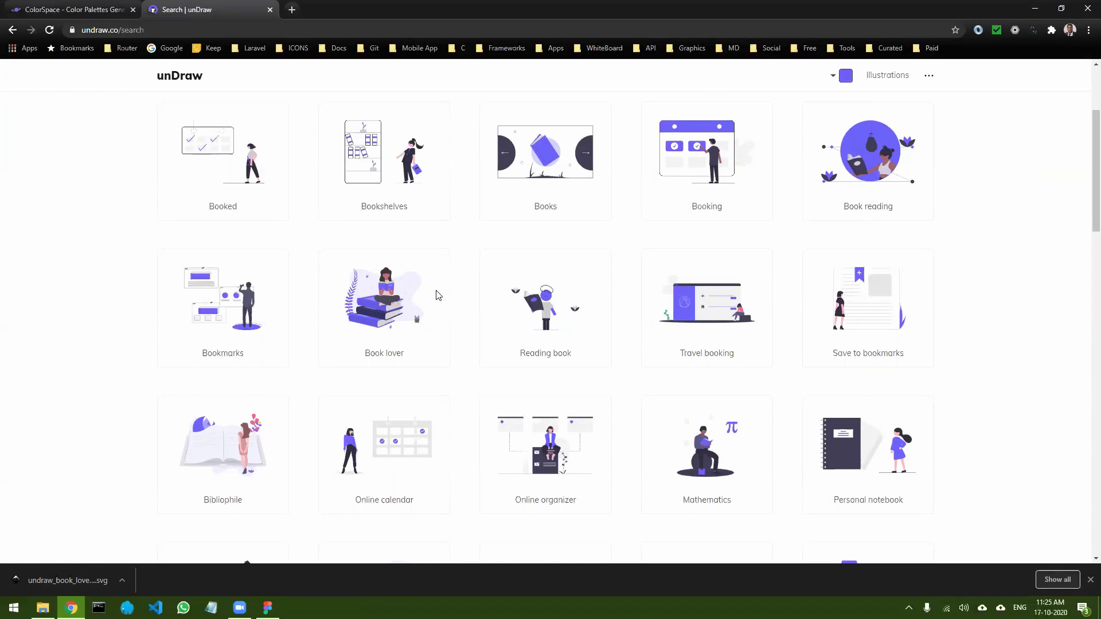
key("ctrl+Tab")
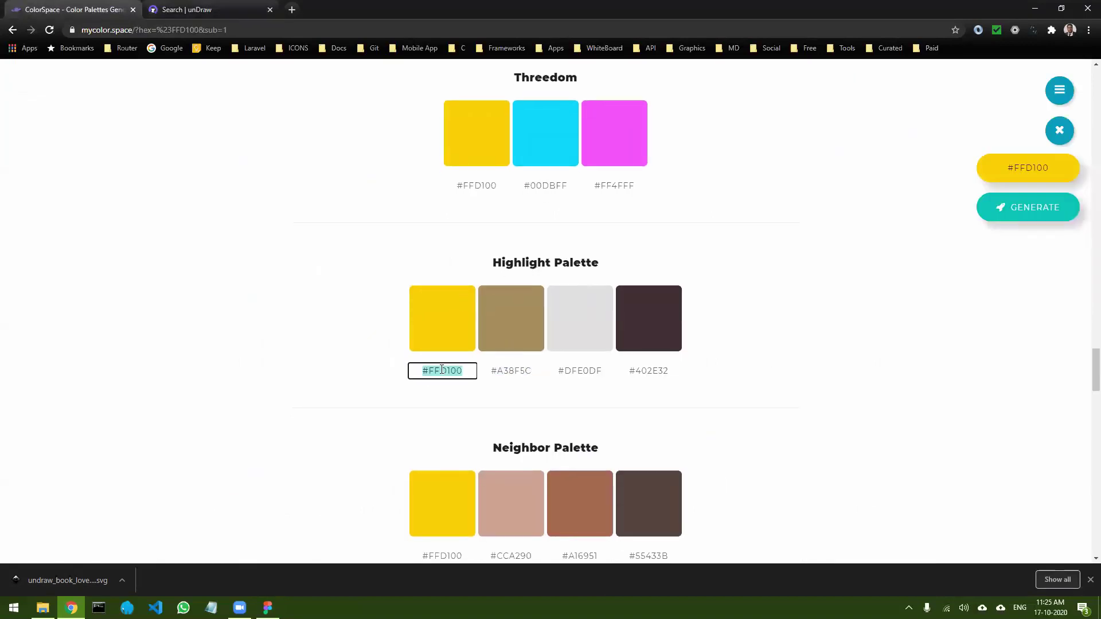
left_click(217, 19)
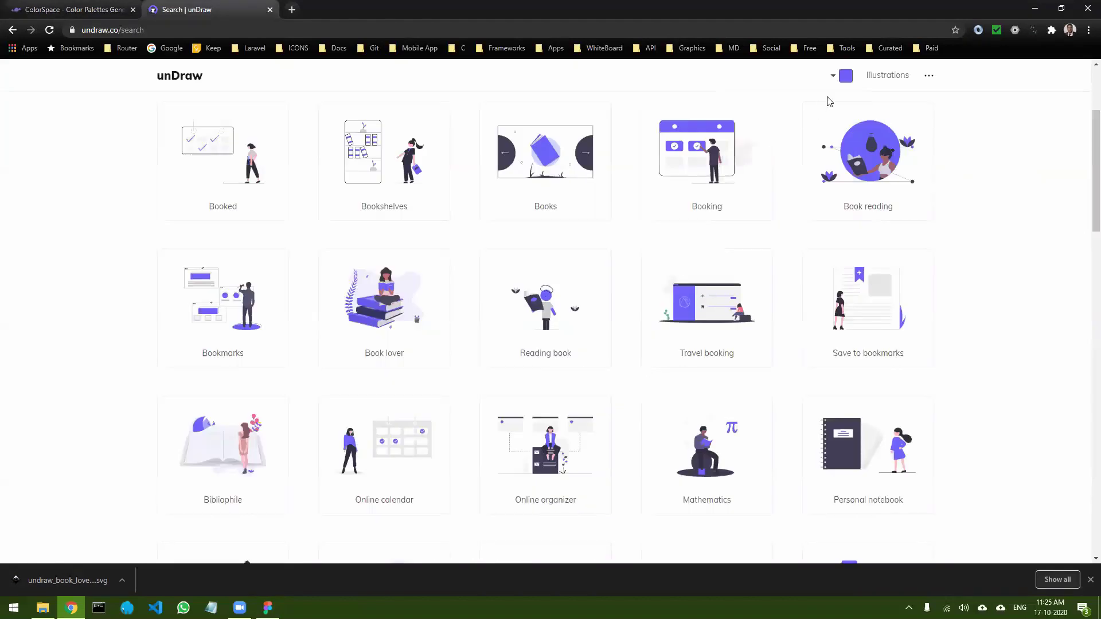
- Set the unDraw illustrations' accent colour to #FFD100
left_click(845, 75)
double_click(783, 188)
type("#FFD100")
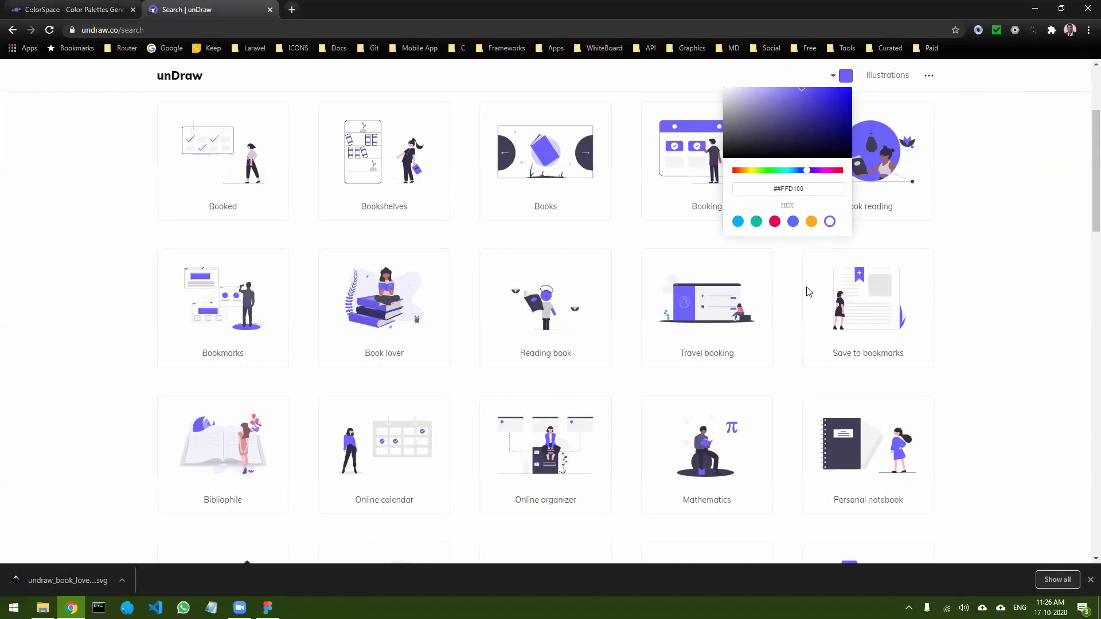
key("Home")
key("Delete")
left_click(1058, 320)
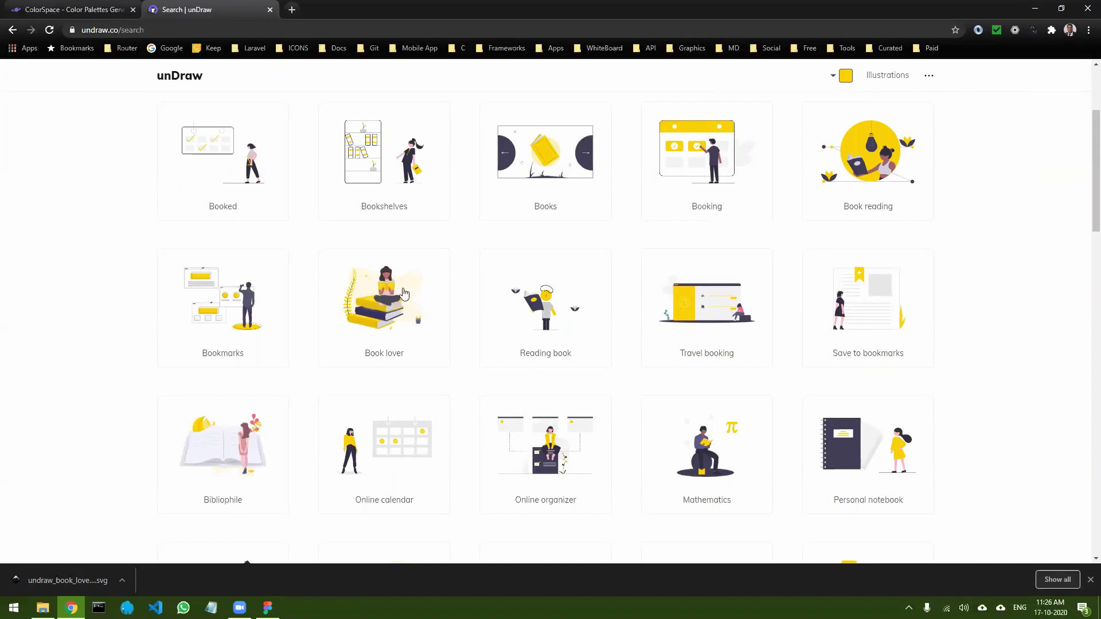
- Download the recoloured Book lover illustration as an SVG to the Desktop folder, replacing the existing undraw_book_lover_mkck.svg
left_click(380, 295)
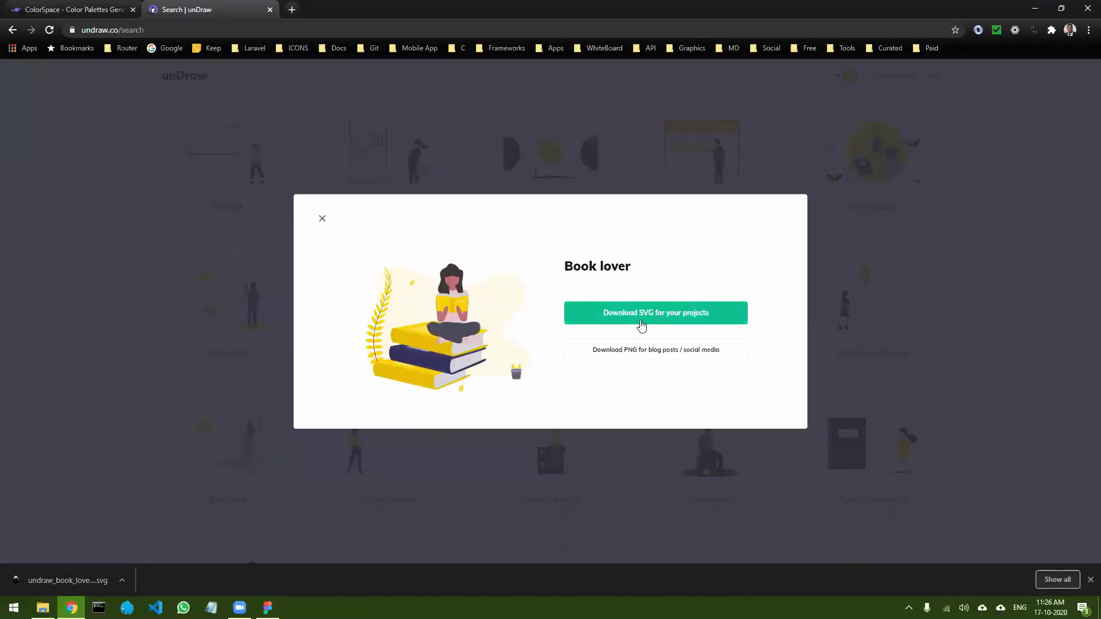
key("Escape")
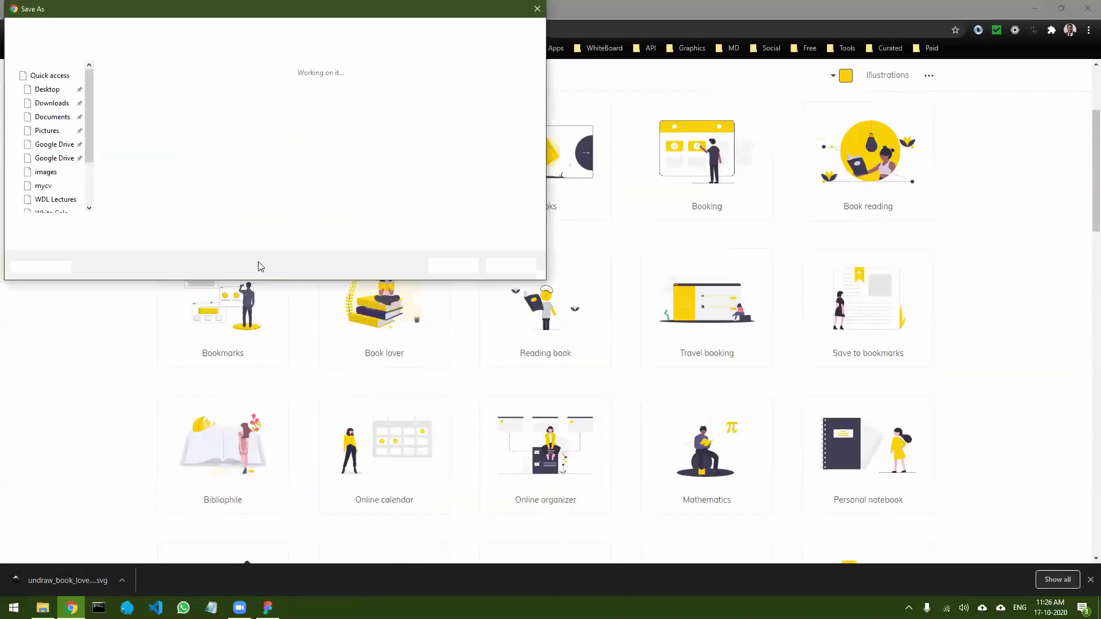
left_click(435, 268)
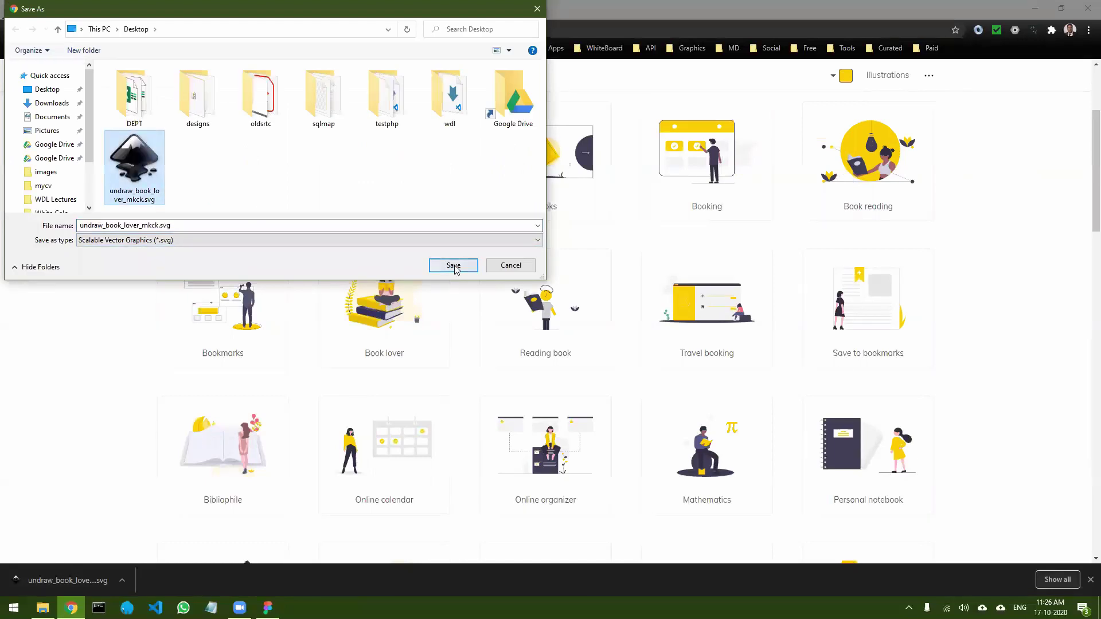
left_click(582, 307)
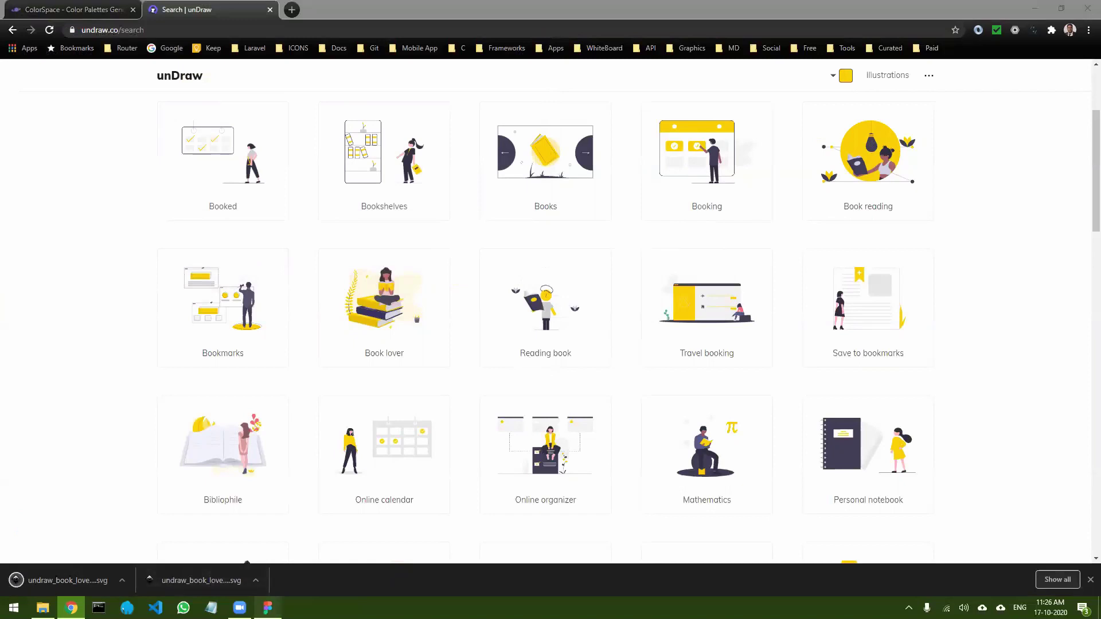
- Switch to Figma and delete the purple Book lover illustration from the Desktop - 1 frame
key("alt+Tab")
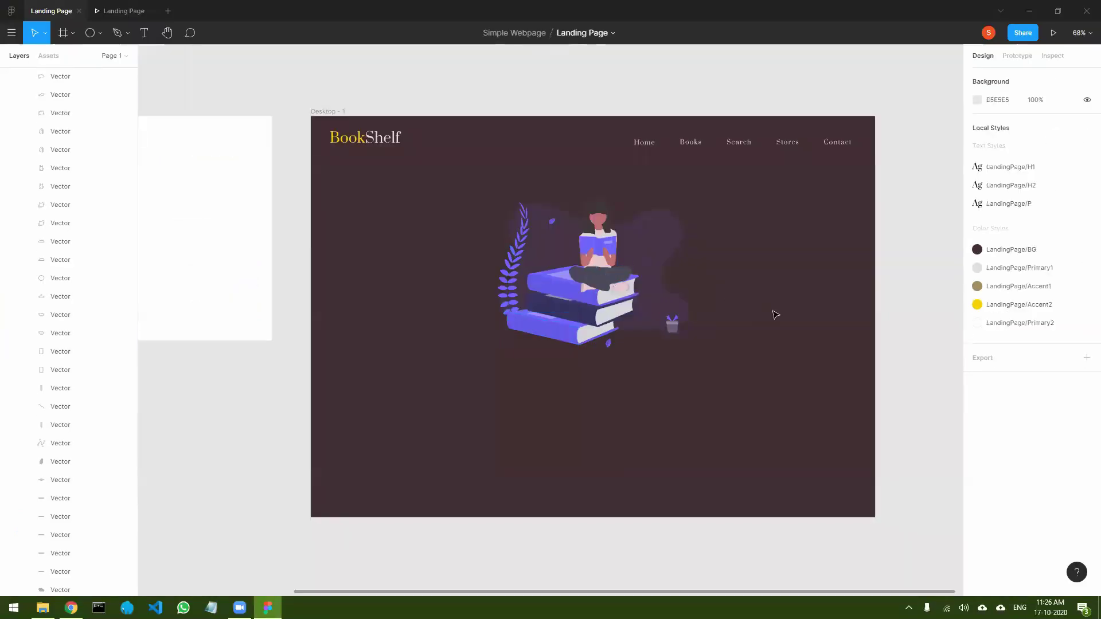
left_click(602, 266)
key("Delete")
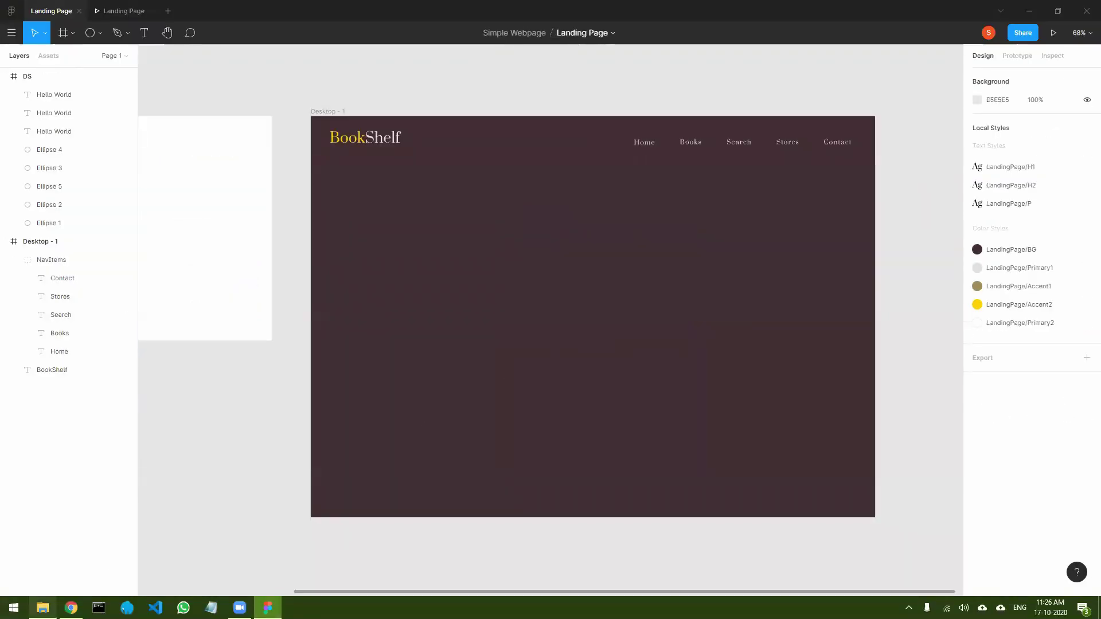
- Place the newly downloaded yellow Book lover SVG in the Desktop - 1 frame, scaled to about 564 × 448 and roughly centred below the header
left_click(71, 608)
left_click_drag(116, 582, 608, 358)
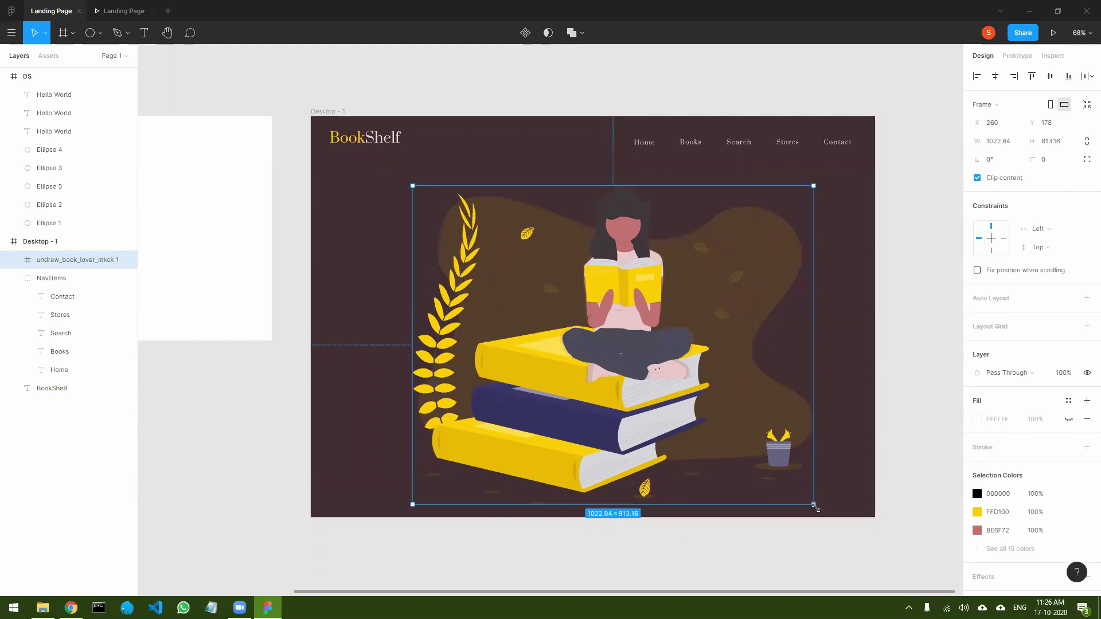
left_click_drag(808, 485, 633, 307)
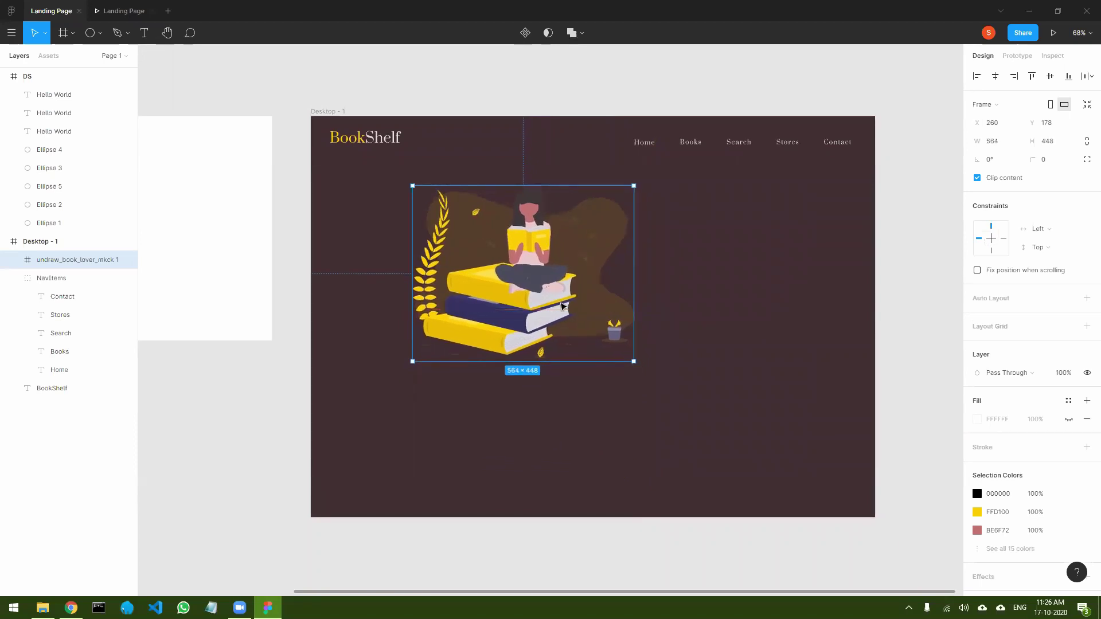
left_click_drag(531, 285, 602, 298)
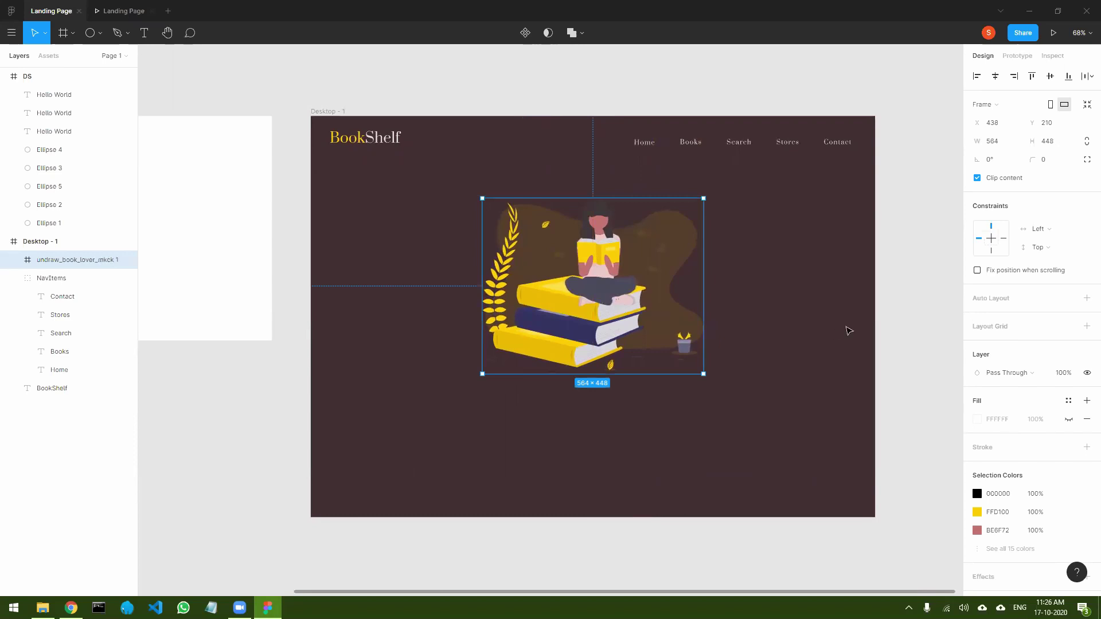
left_click(904, 327)
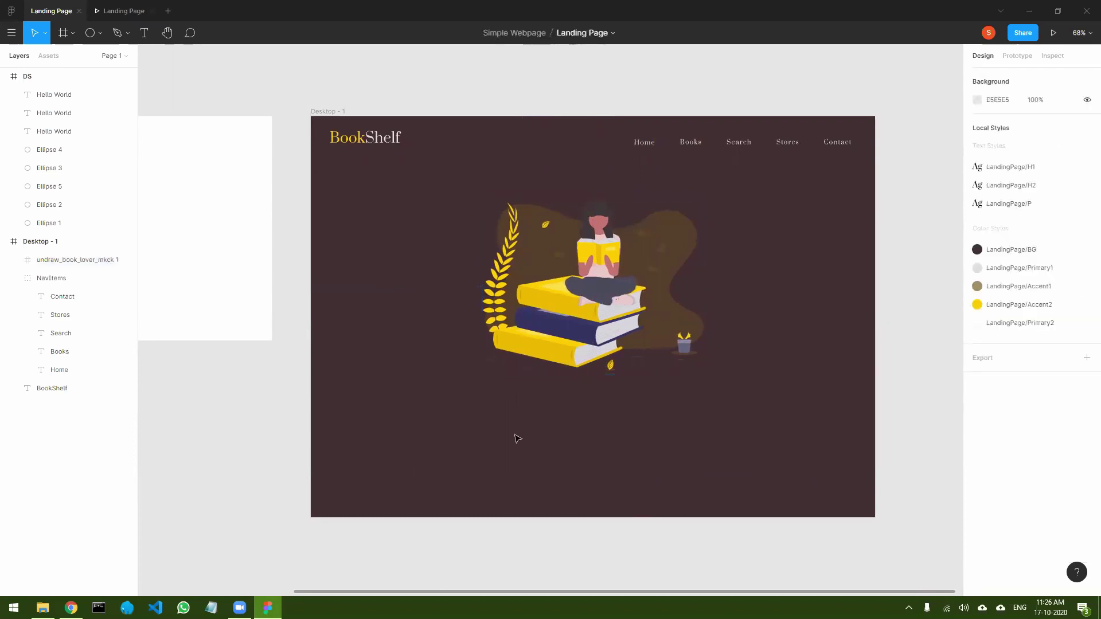
- Add a text box of about 802 × 74 below the illustration reading "Where dreams can be read", filled with LandingPage/Primary2
left_click(144, 32)
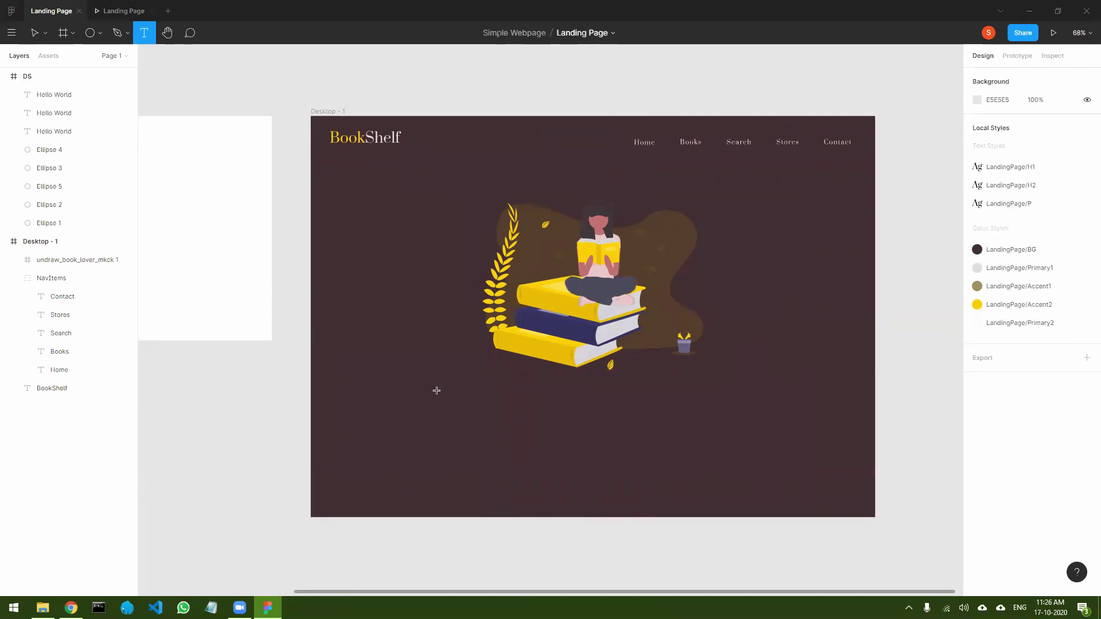
left_click_drag(437, 388, 754, 421)
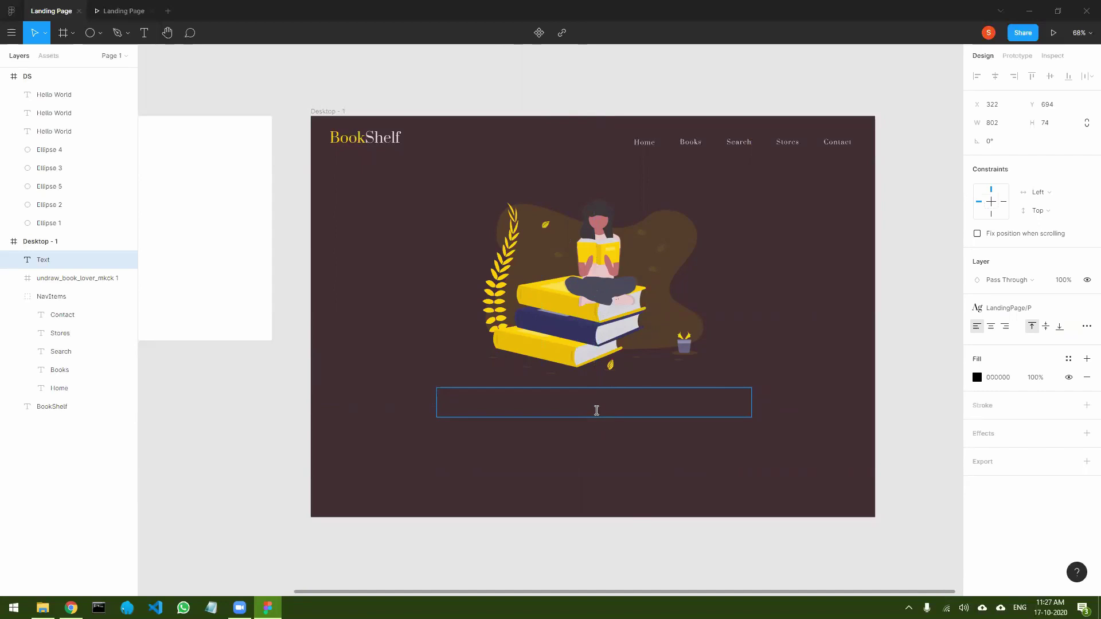
type("Where dreams can be read")
key("ctrl+a")
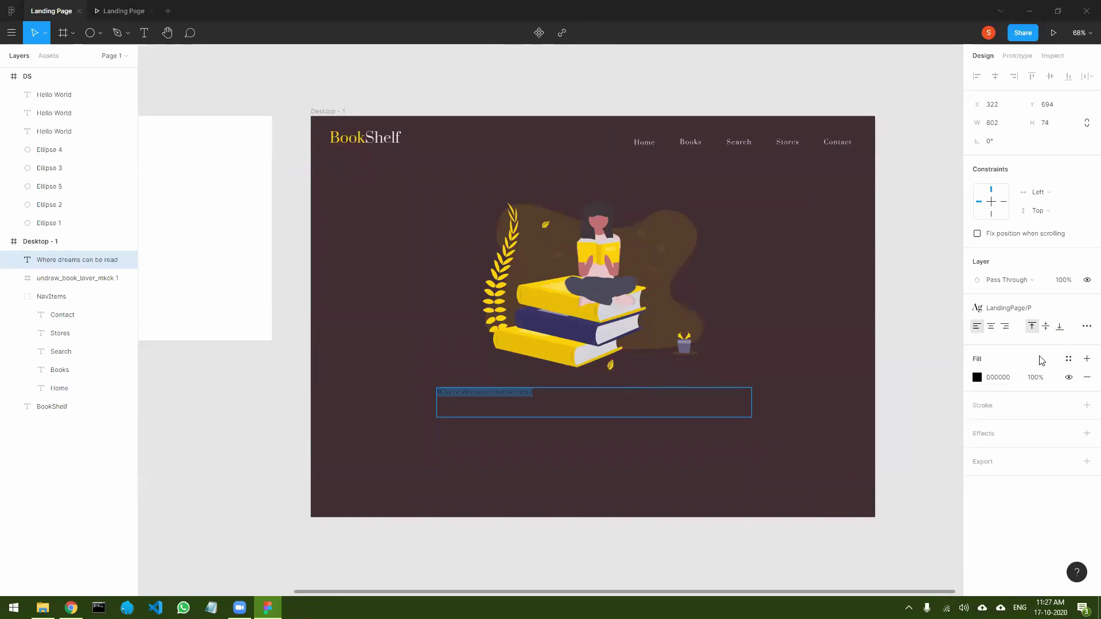
left_click(1069, 359)
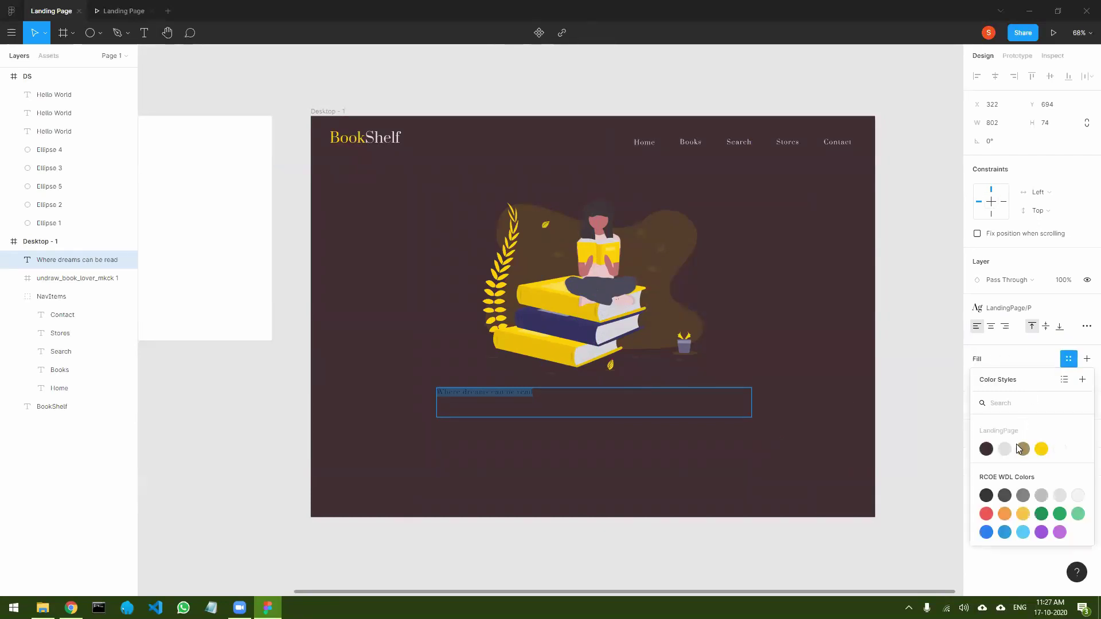
left_click(1060, 449)
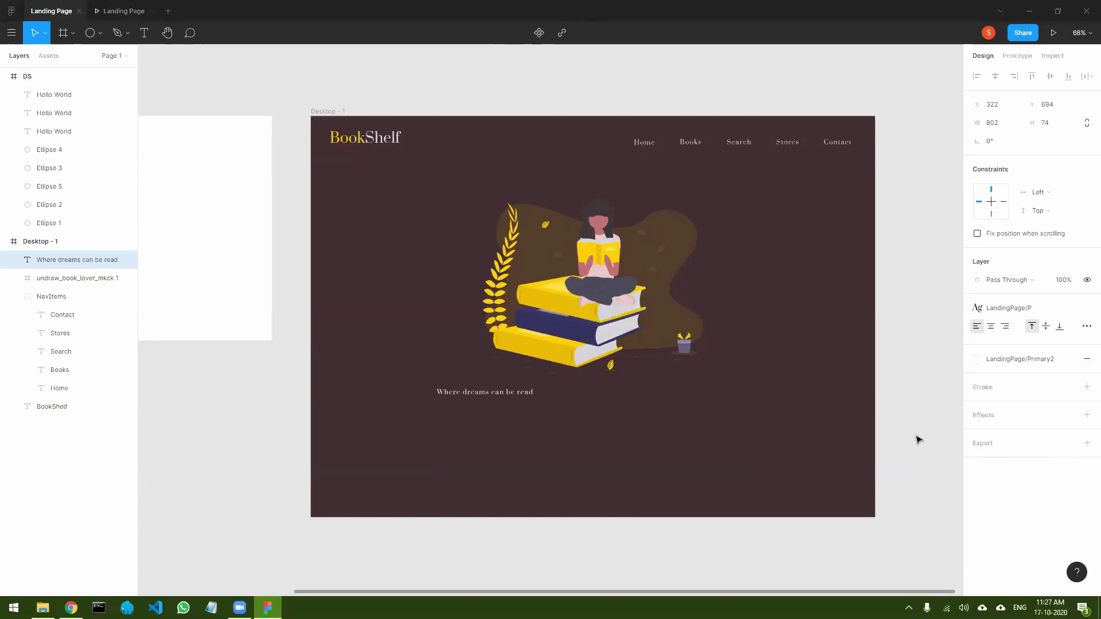
- Apply the LandingPage/H1 text style to the "Where dreams can be read" headline and centre its text horizontally
double_click(526, 395)
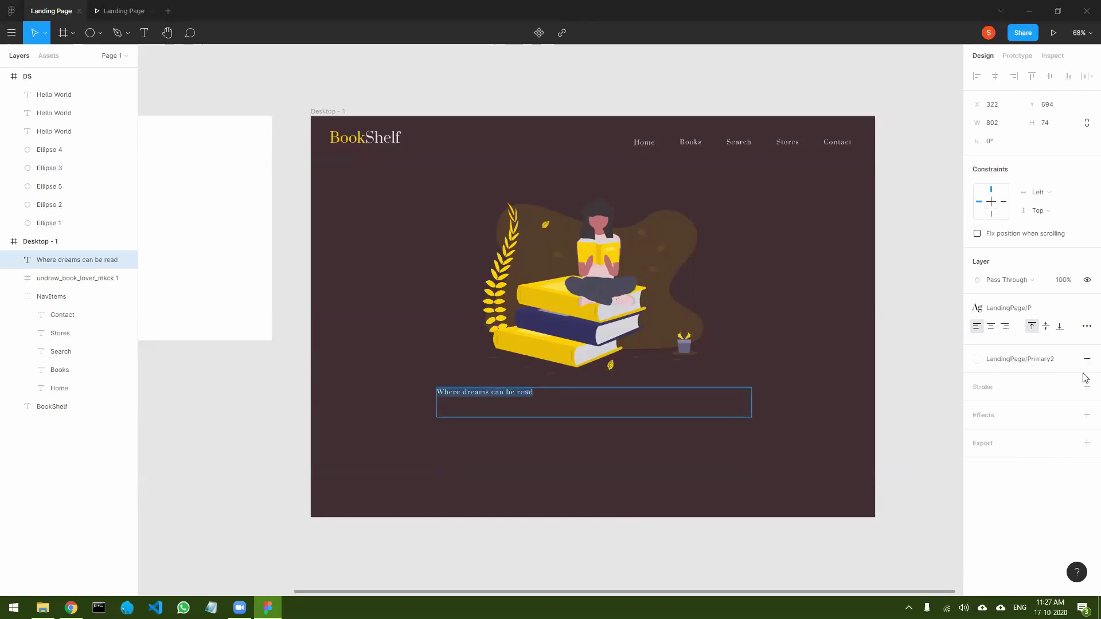
left_click(1022, 315)
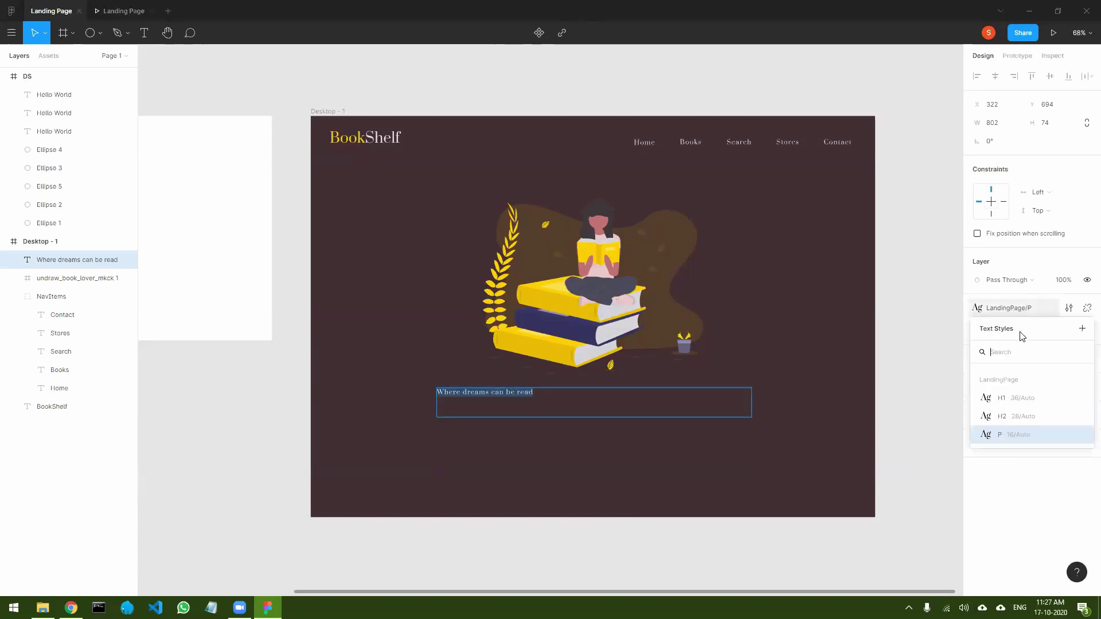
left_click(1016, 403)
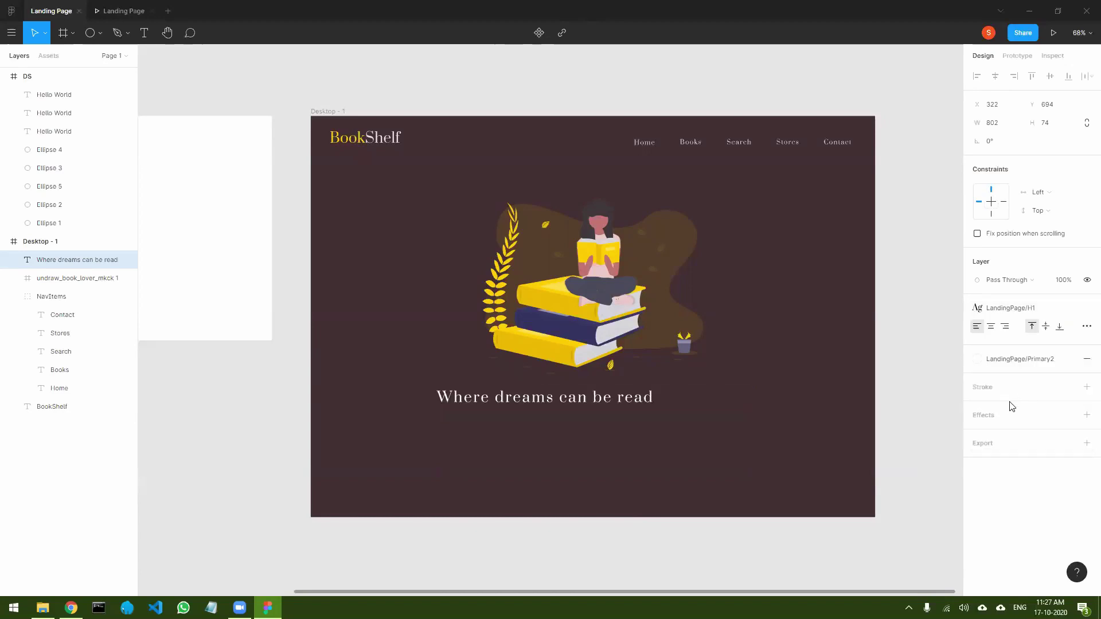
double_click(579, 396)
left_click(991, 327)
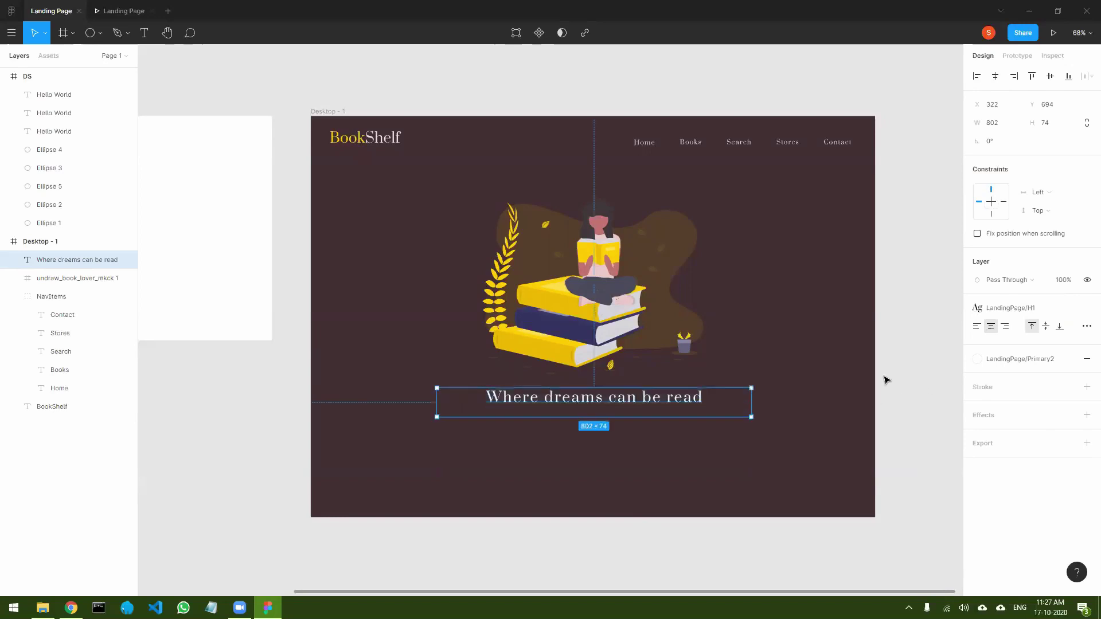
left_click(903, 381)
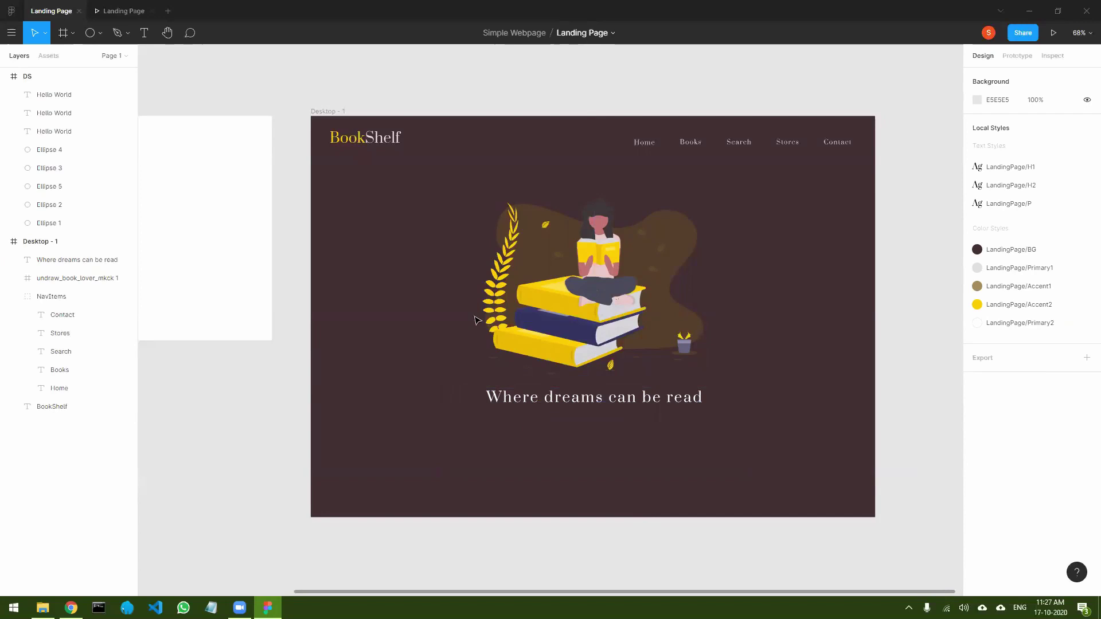
left_click(617, 403)
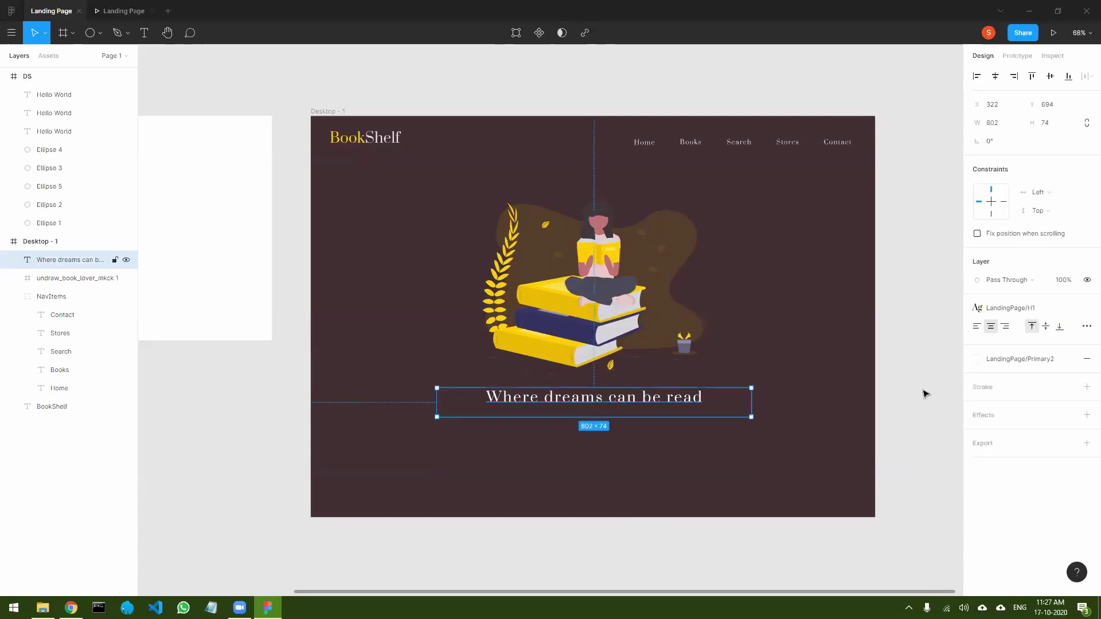
left_click(952, 388)
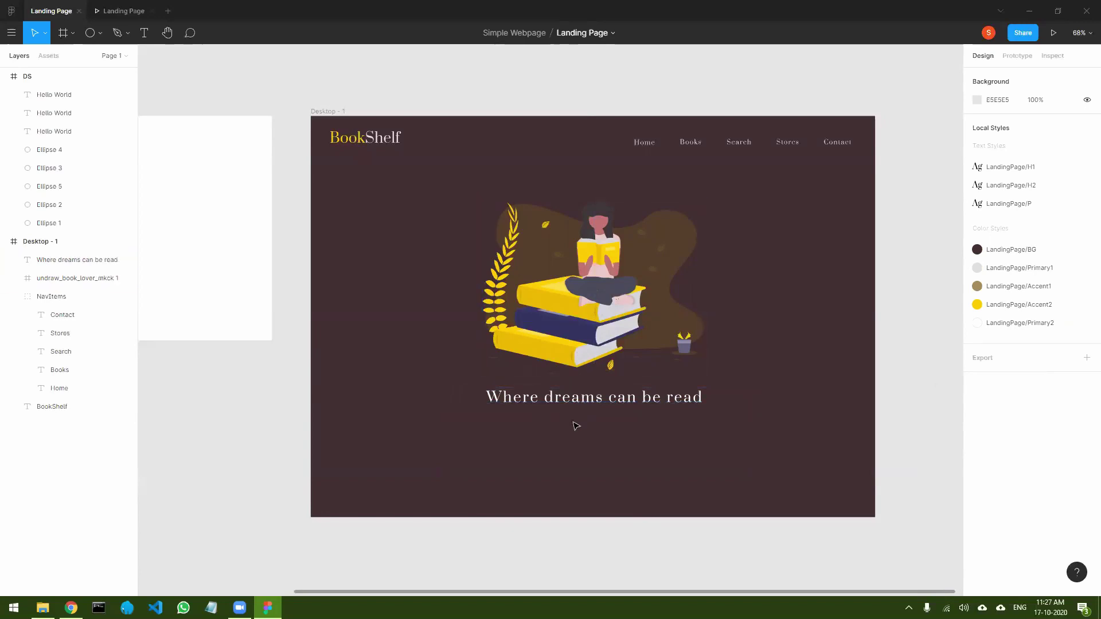
- Create a text box of about 1046 × 123 below the headline and fill it with one paragraph from the Lorem ipsum plugin
left_click(144, 33)
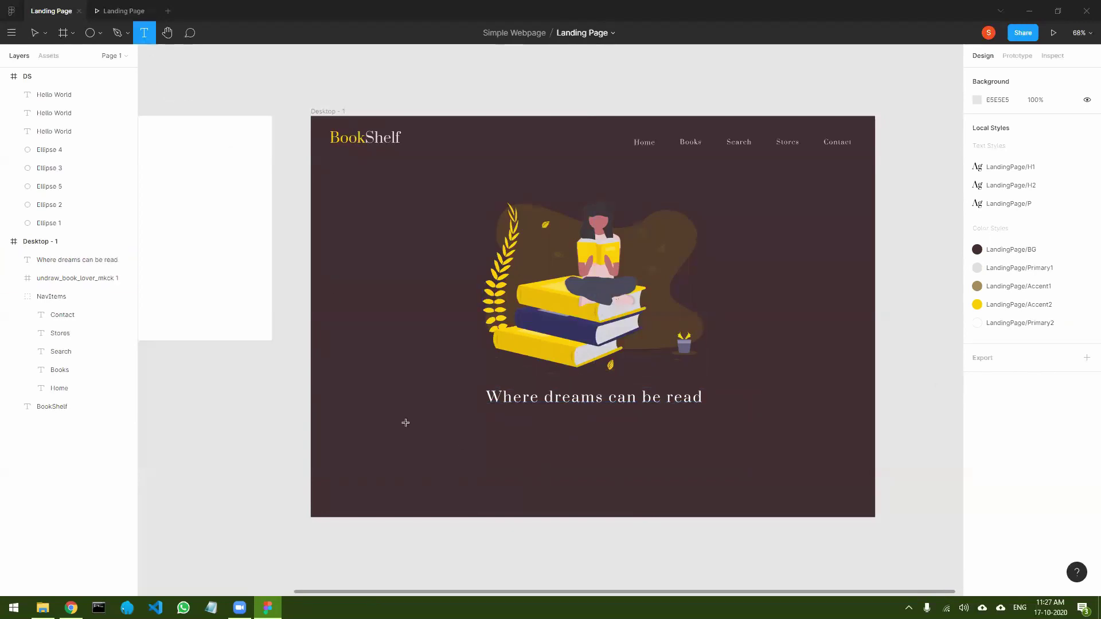
left_click_drag(393, 415, 804, 467)
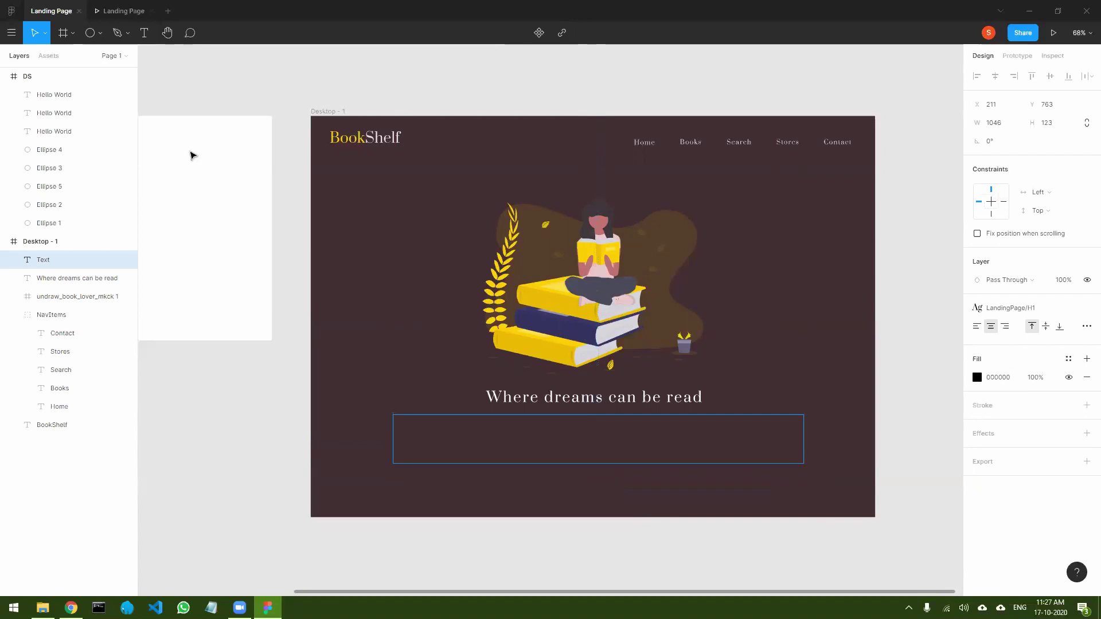
right_click(562, 431)
mouse_move(642, 475)
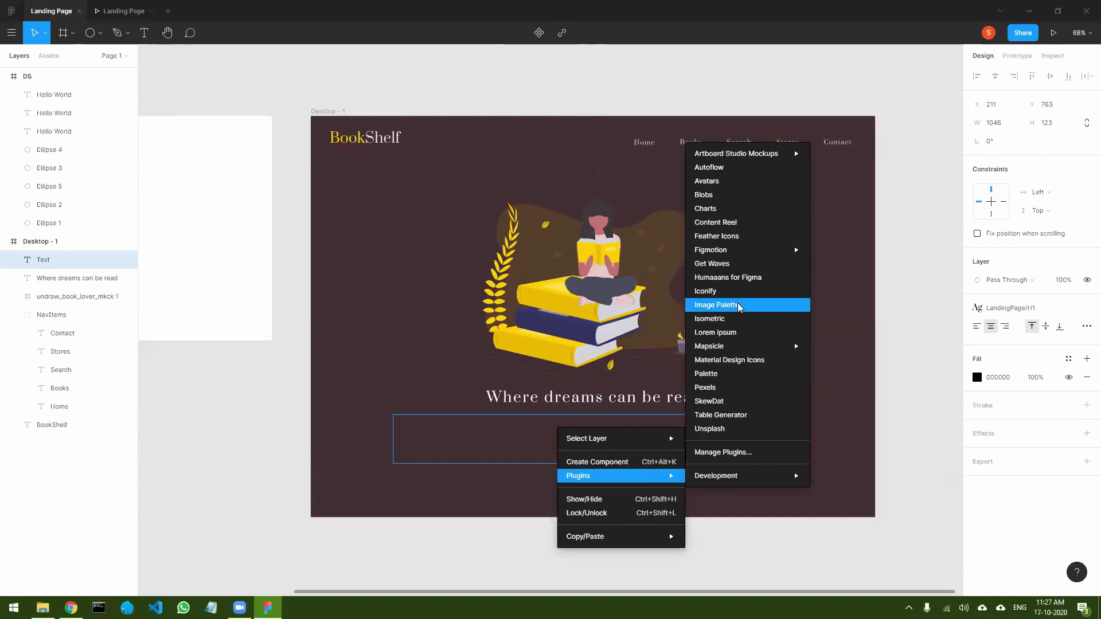
left_click(740, 331)
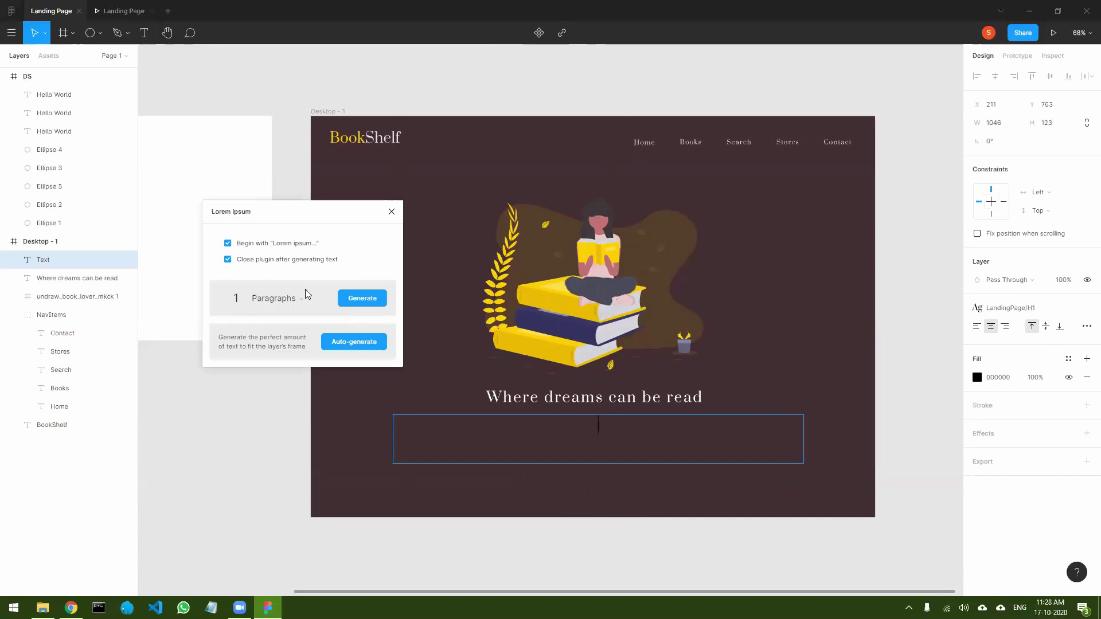
left_click(356, 298)
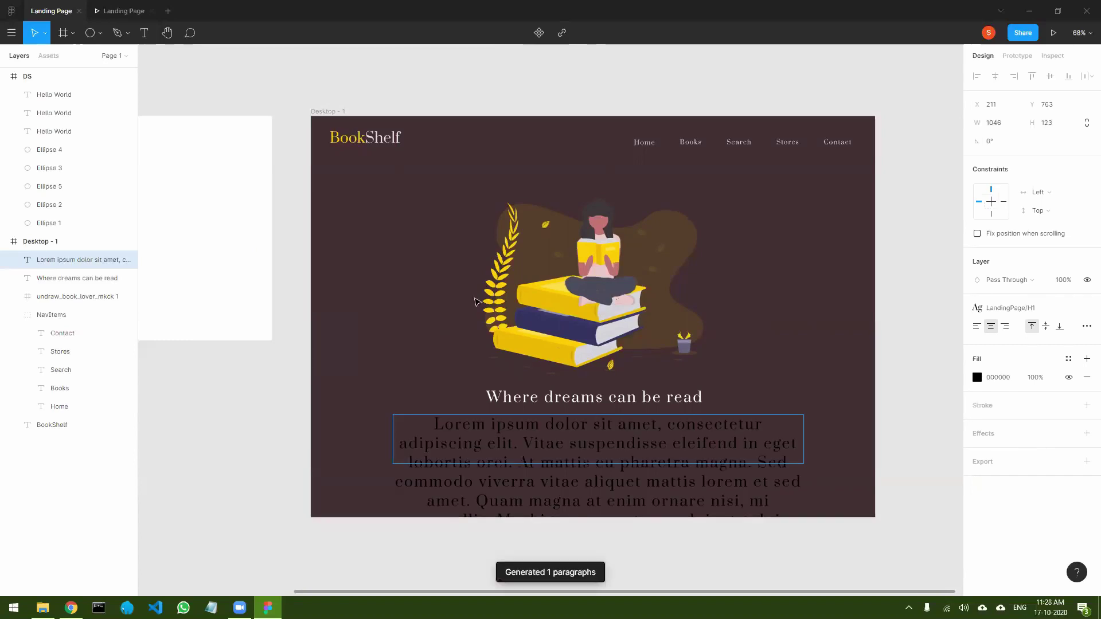
- Apply the LandingPage/P text style to the whole lorem ipsum paragraph
double_click(643, 444)
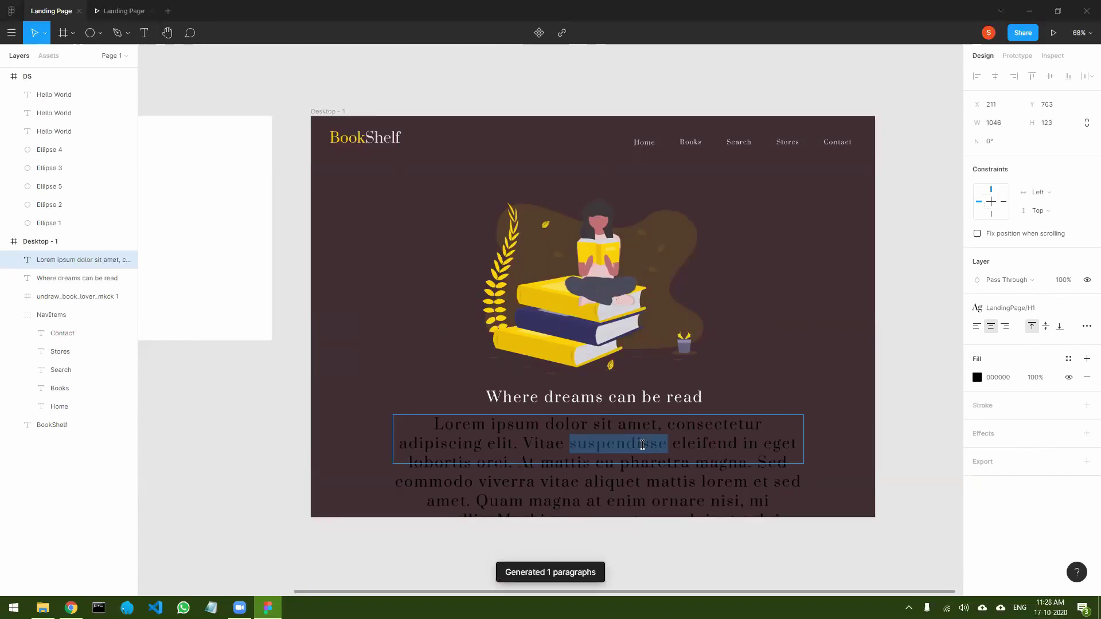
triple_click(638, 445)
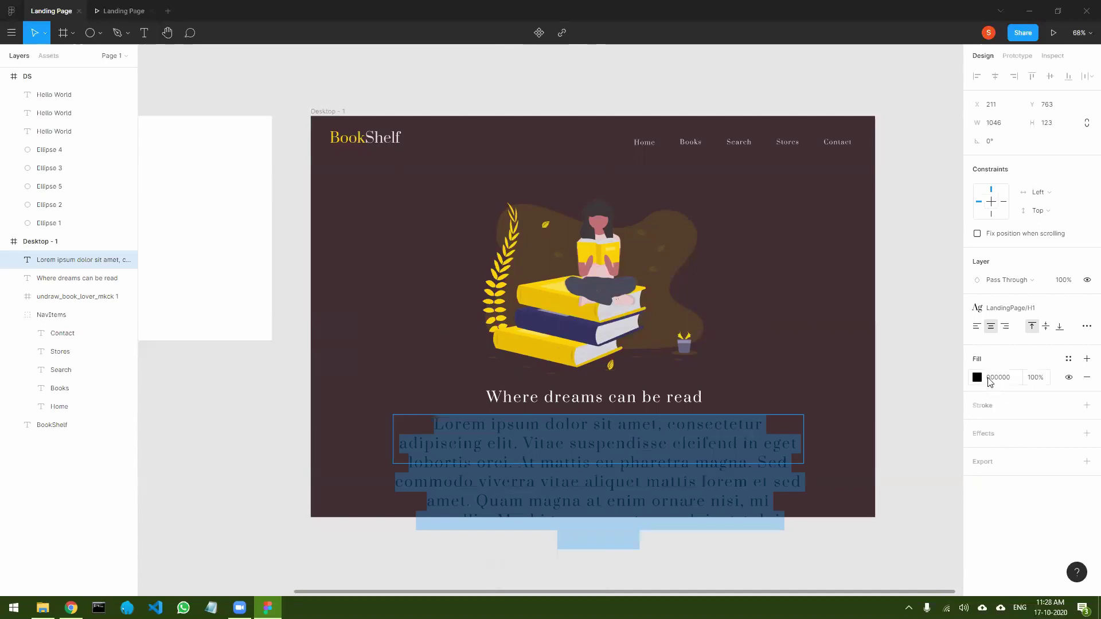
left_click(1003, 308)
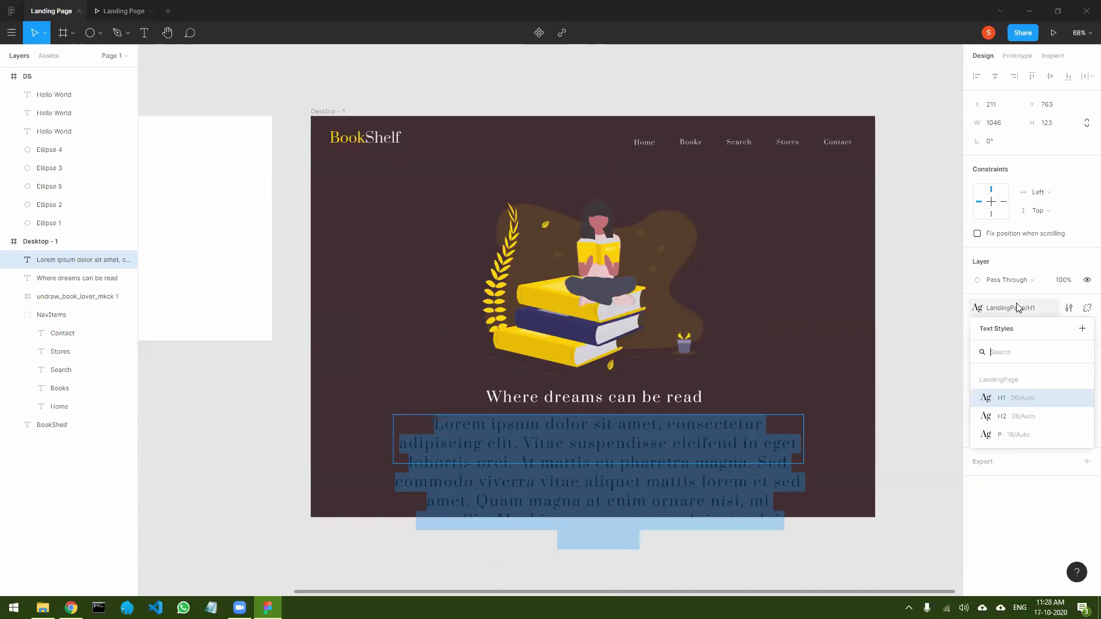
left_click(1014, 434)
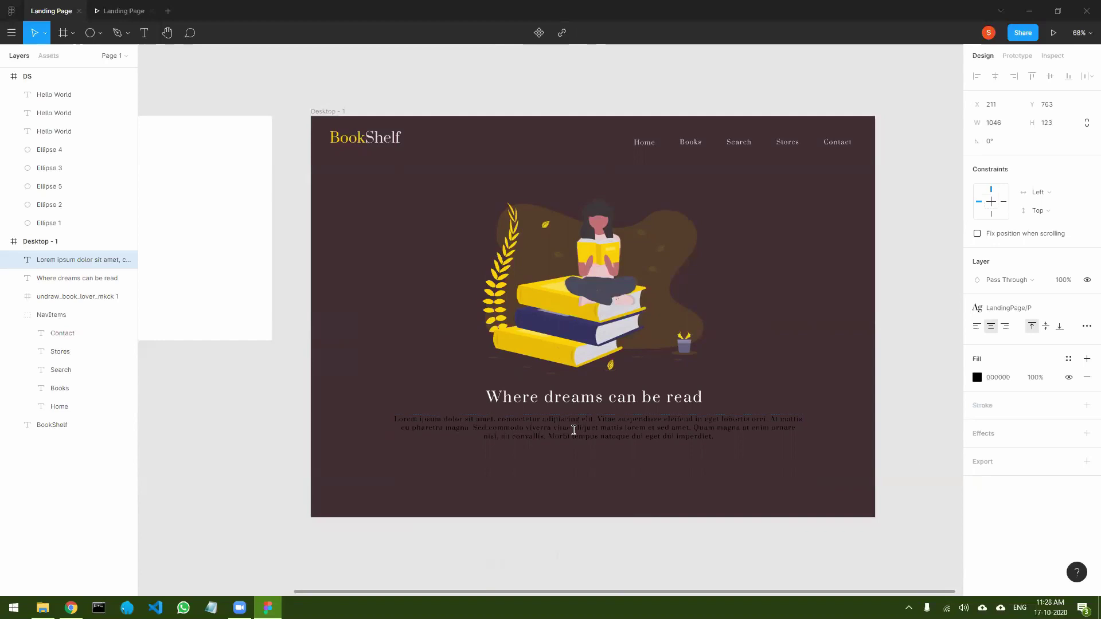
- Fill the lorem ipsum paragraph with the LandingPage/Primary2 colour style
key("Return")
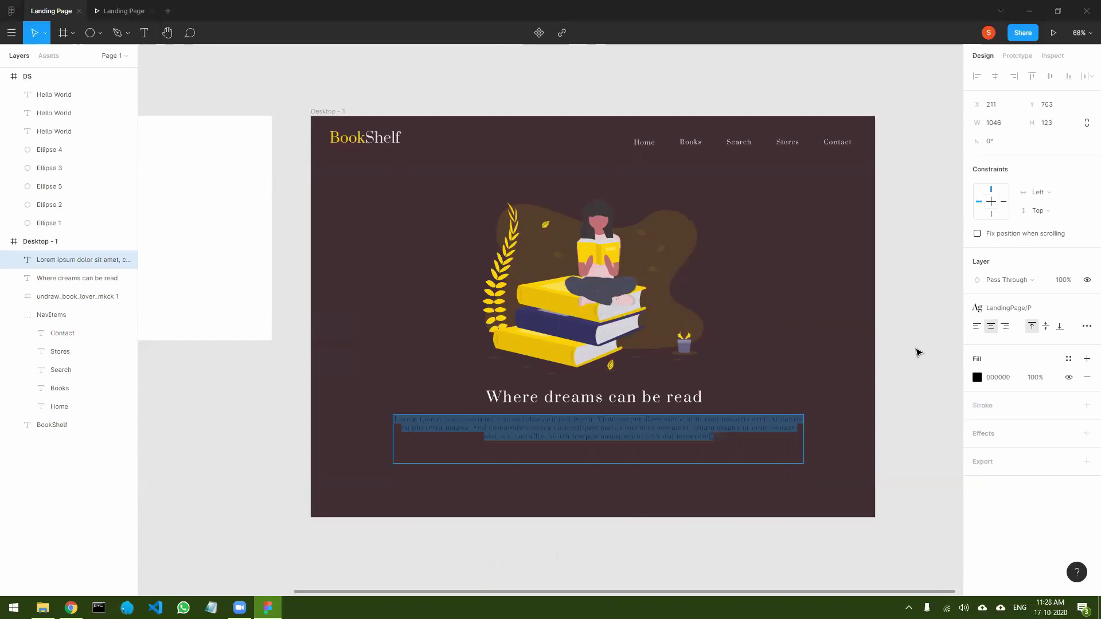
left_click(1070, 359)
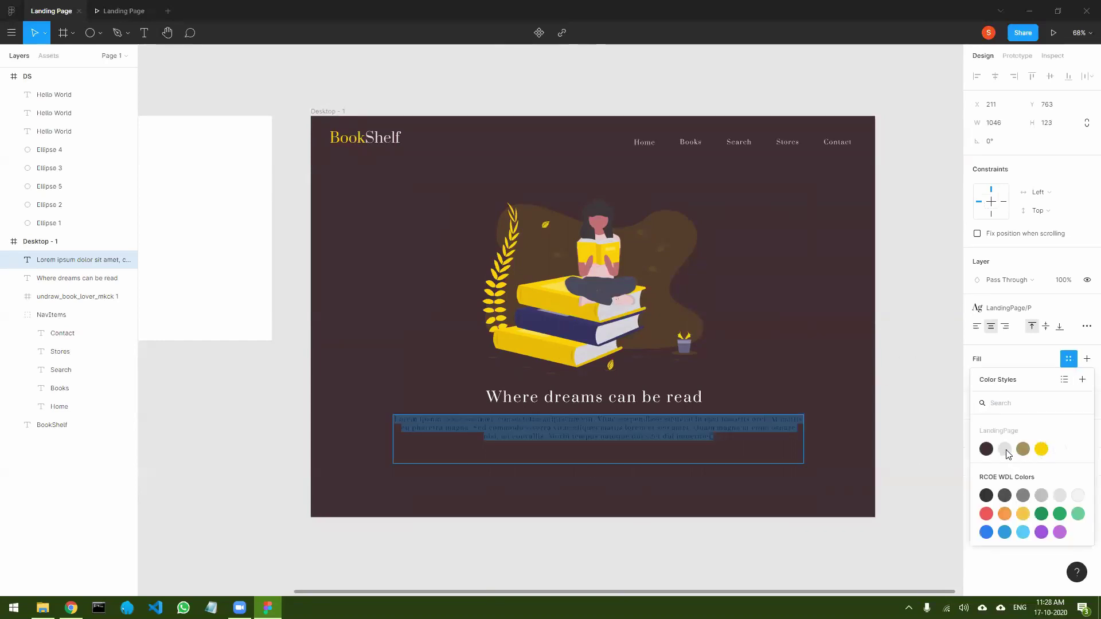
key("Escape")
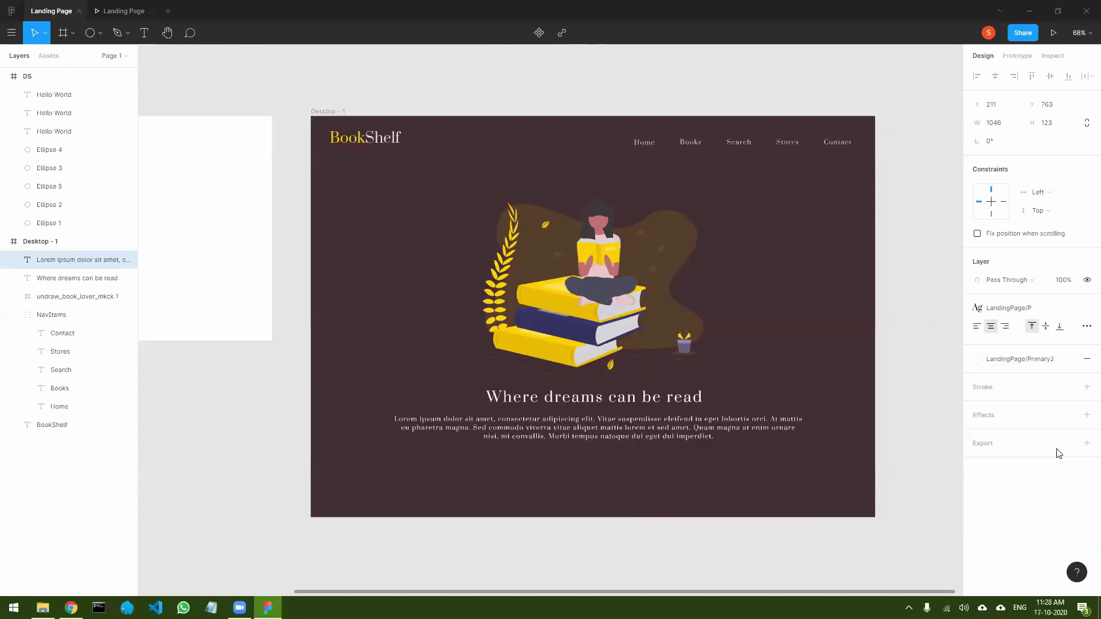
left_click(921, 427)
- Shorten the lorem ipsum paragraph's text box to a height of about 84, keeping its width
left_click(631, 434)
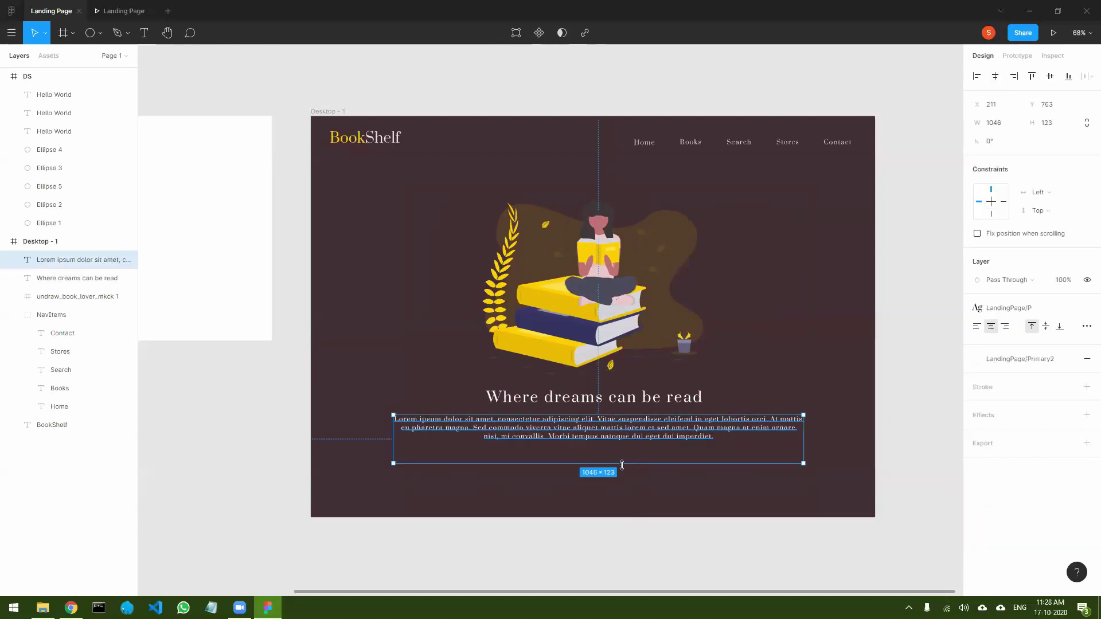
double_click(622, 464)
key("ctrl+z")
left_click_drag(657, 455, 660, 445)
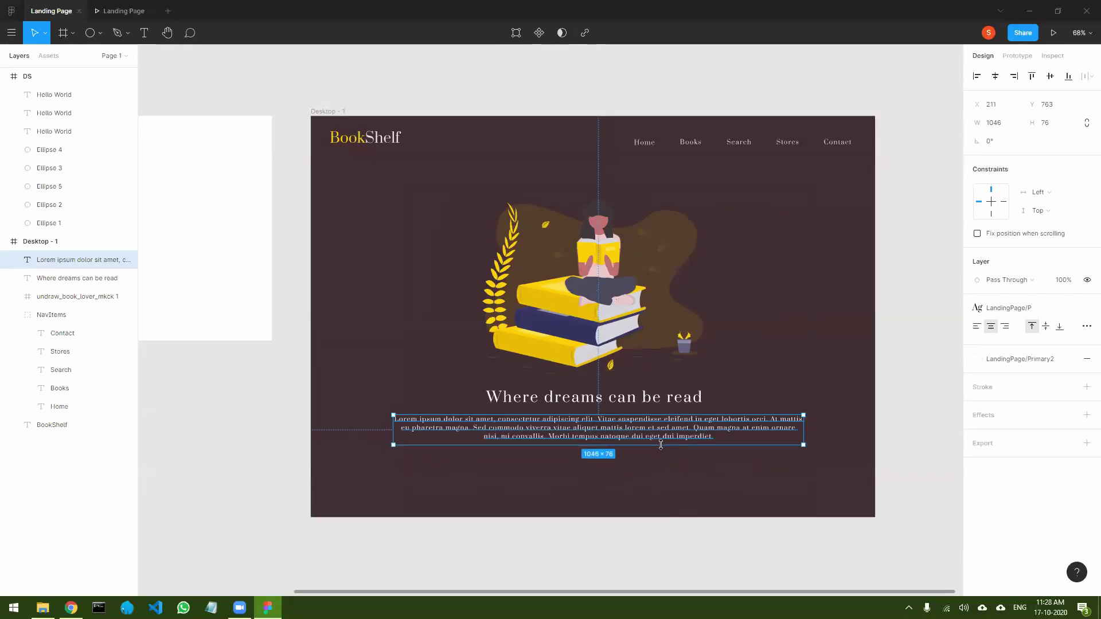
left_click(929, 433)
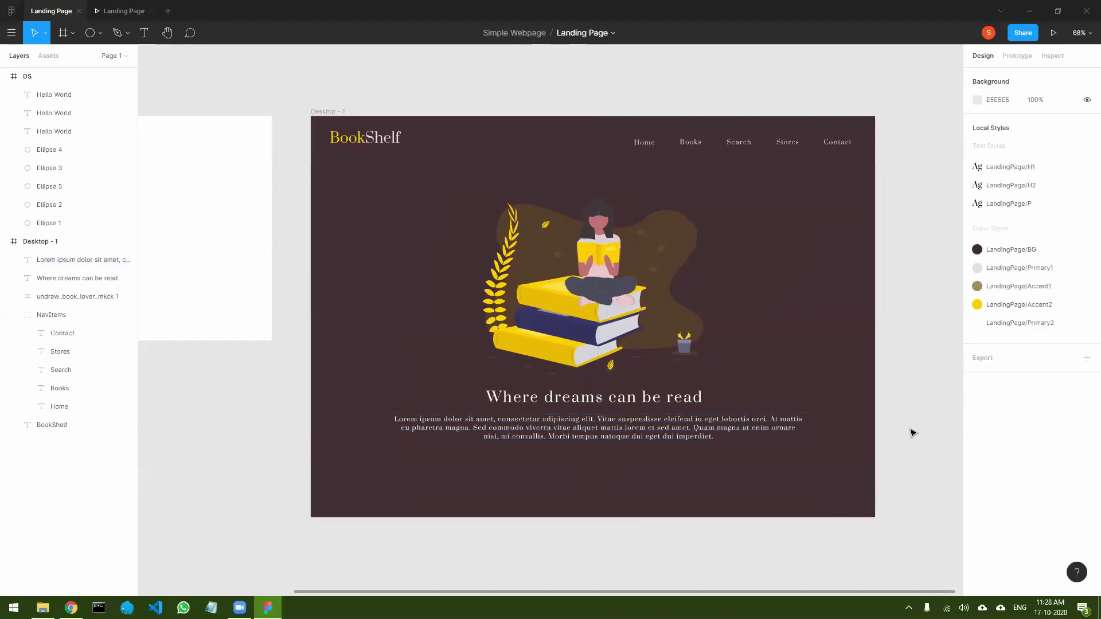
left_click(686, 426)
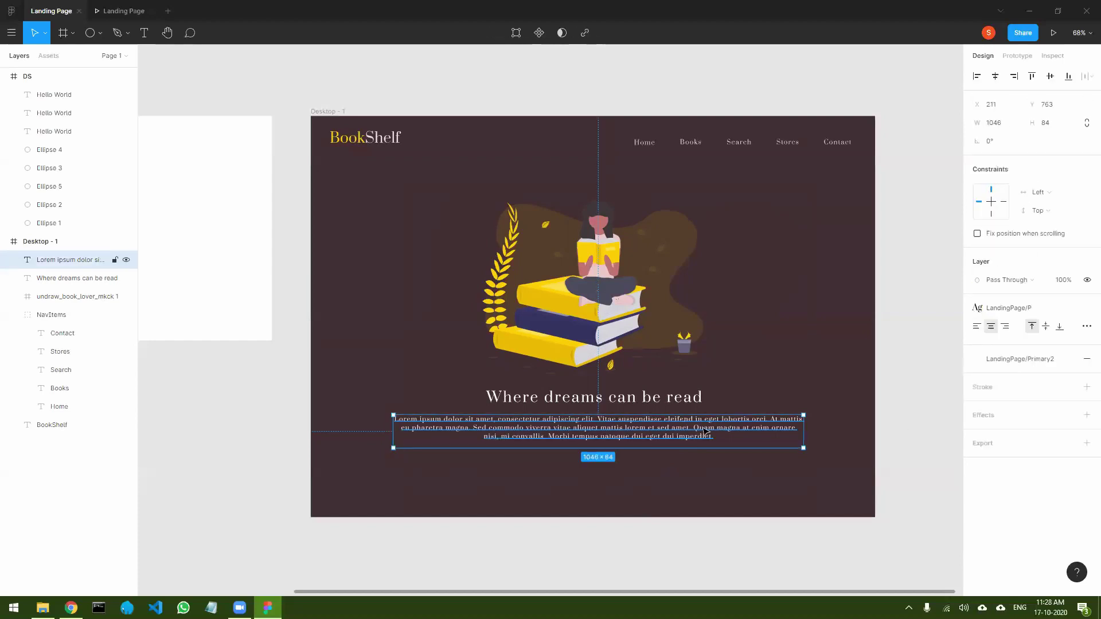
left_click(824, 440)
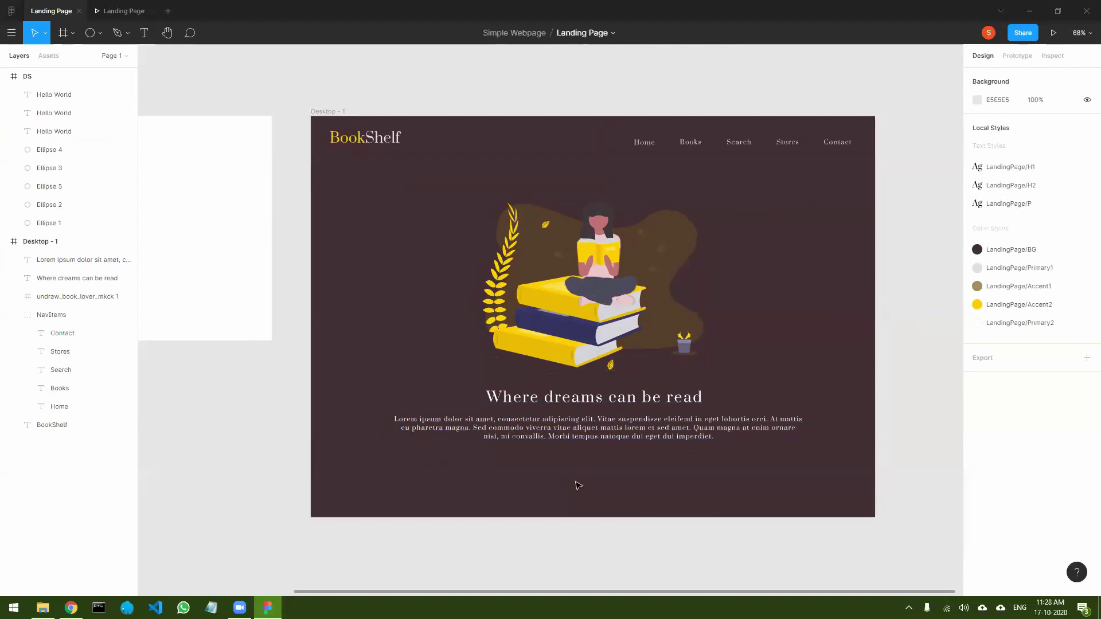
- Draw a rectangle about 242 × 64 below the Hello World samples in the DS frame and fill it with LandingPage/Accent1
left_click_drag(244, 432, 579, 485)
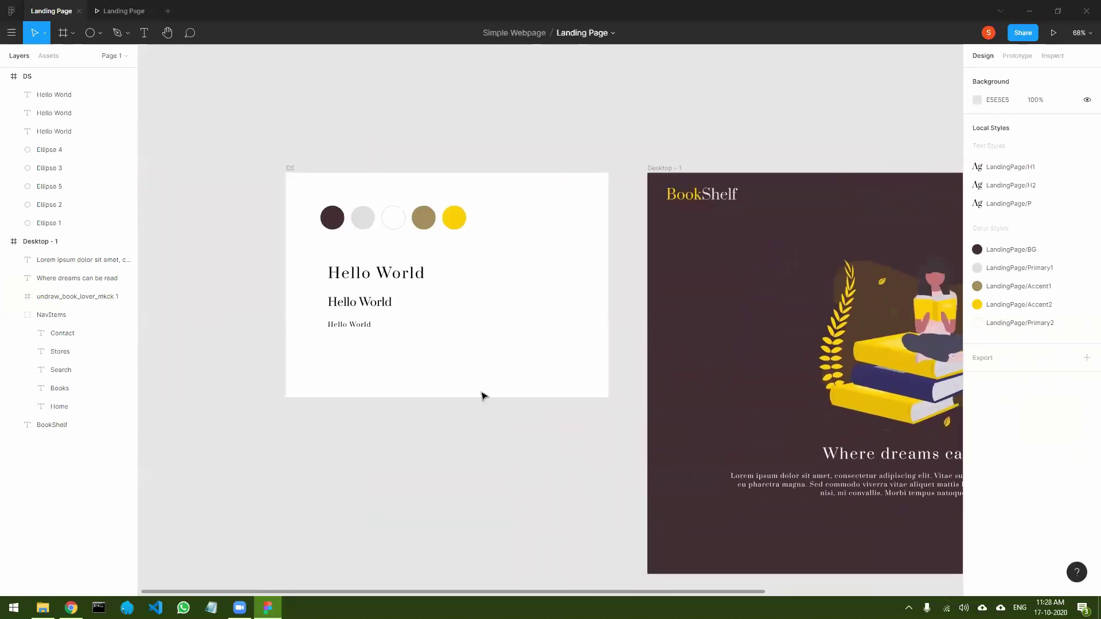
left_click(99, 33)
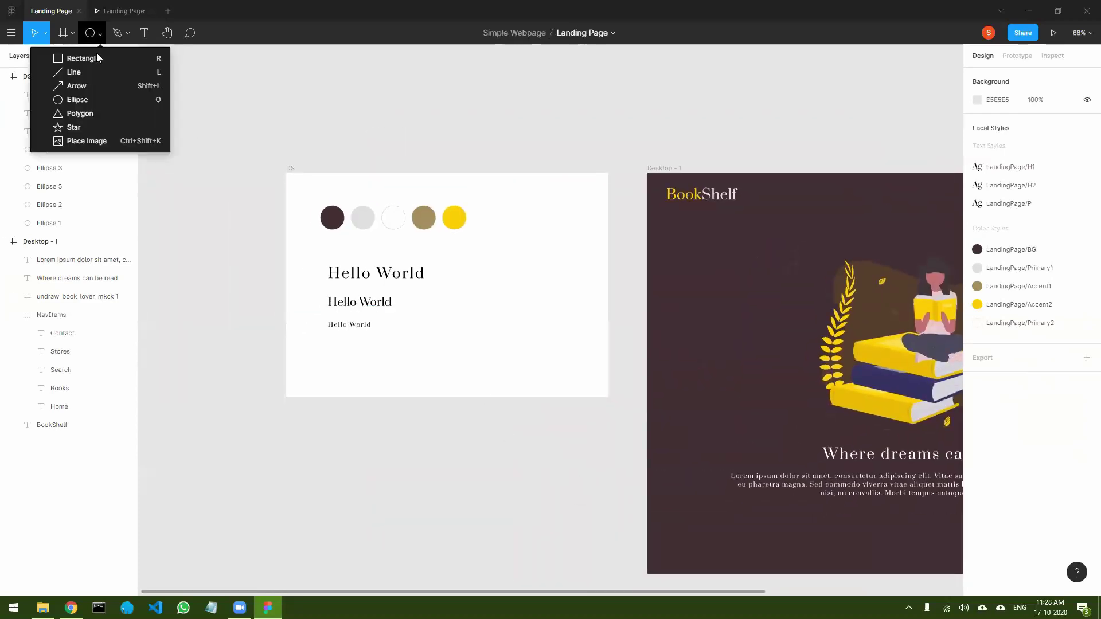
left_click(87, 57)
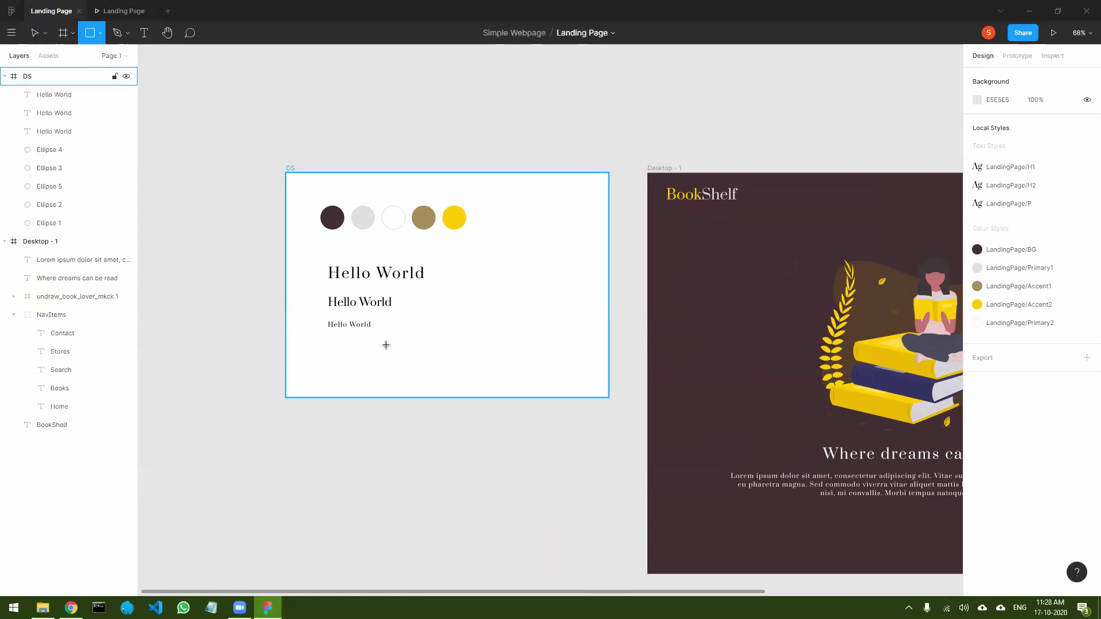
left_click_drag(328, 352, 424, 381)
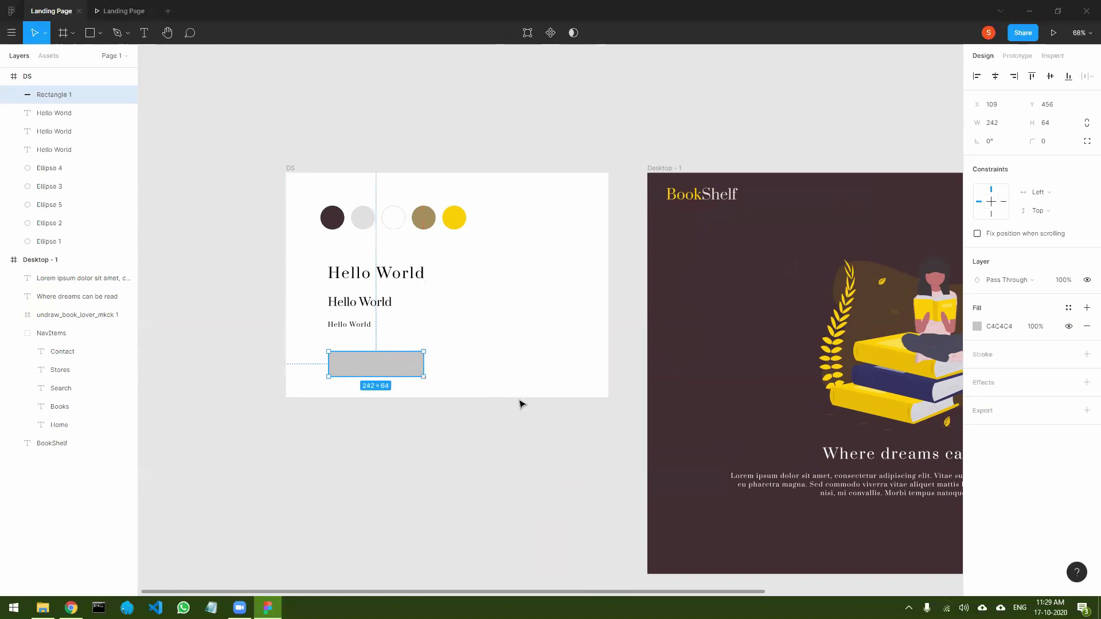
left_click(1069, 308)
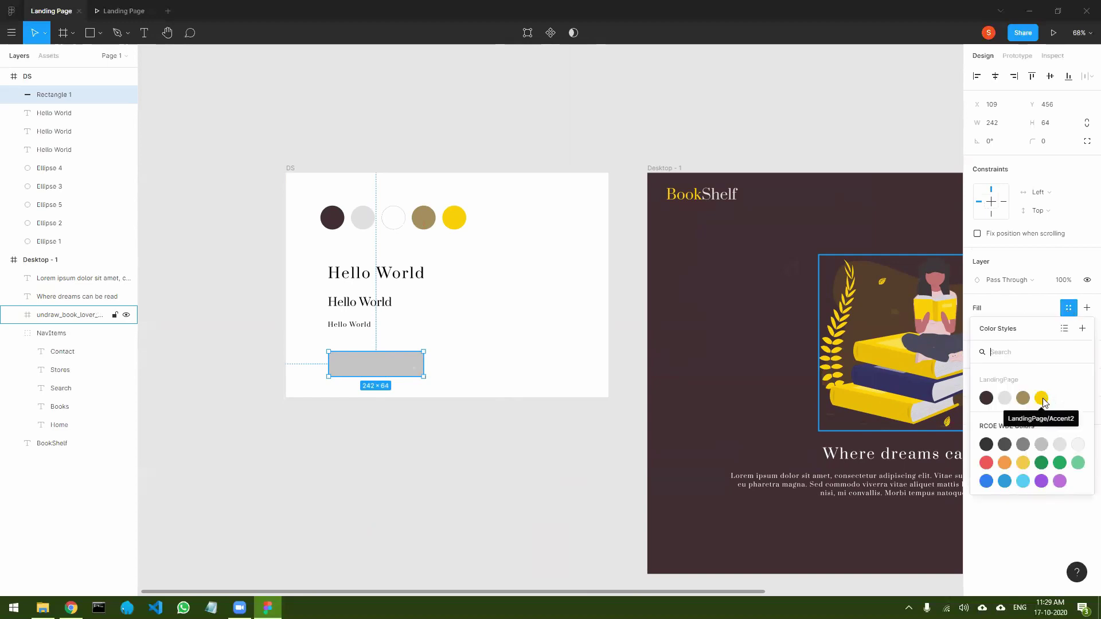
left_click(1024, 398)
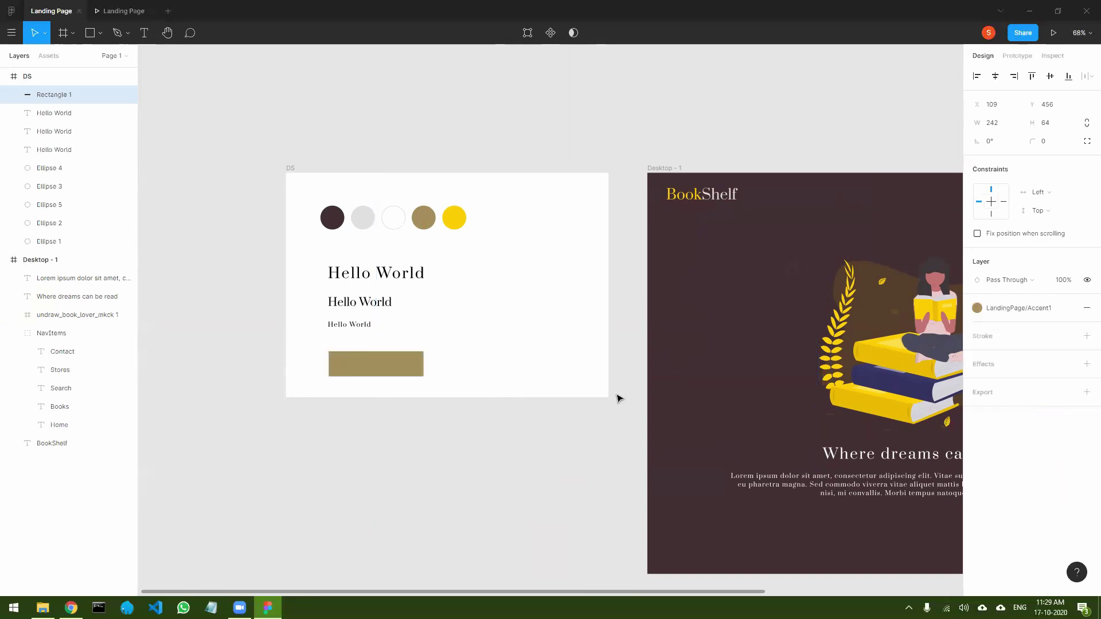
left_click(424, 450)
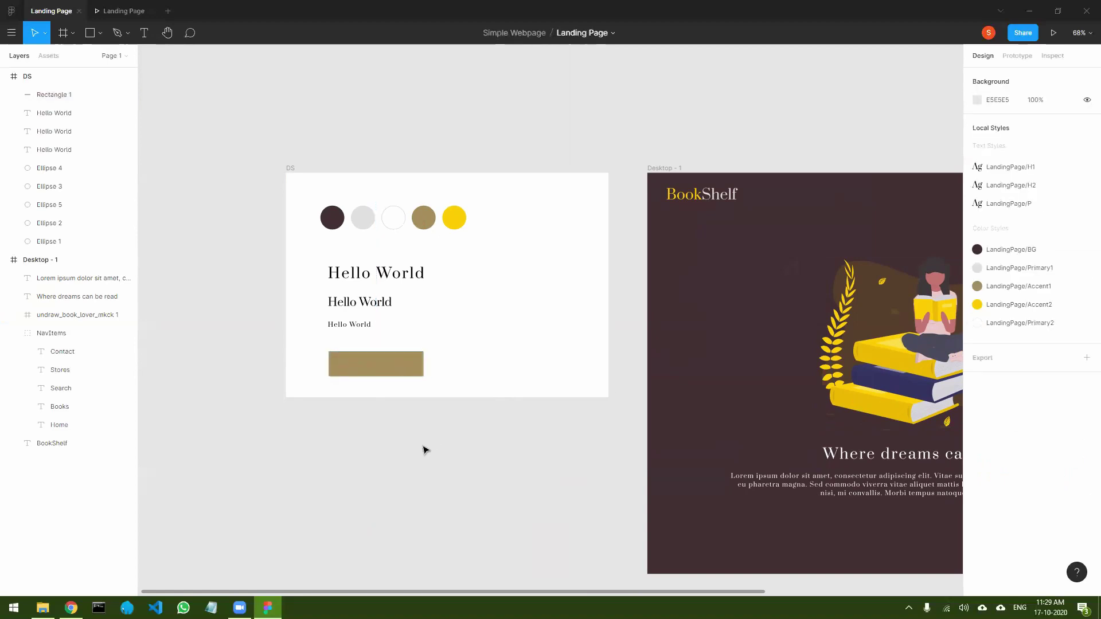
- Add a stroke to the DS frame's rectangle using the LandingPage/Primary2 colour style
left_click(404, 370)
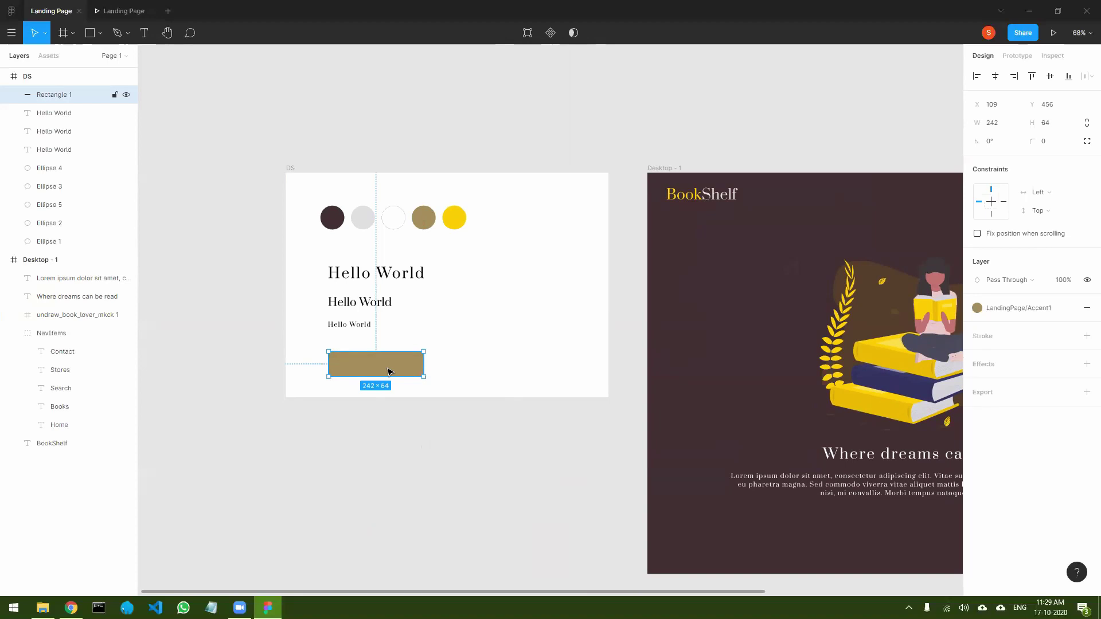
left_click(1085, 337)
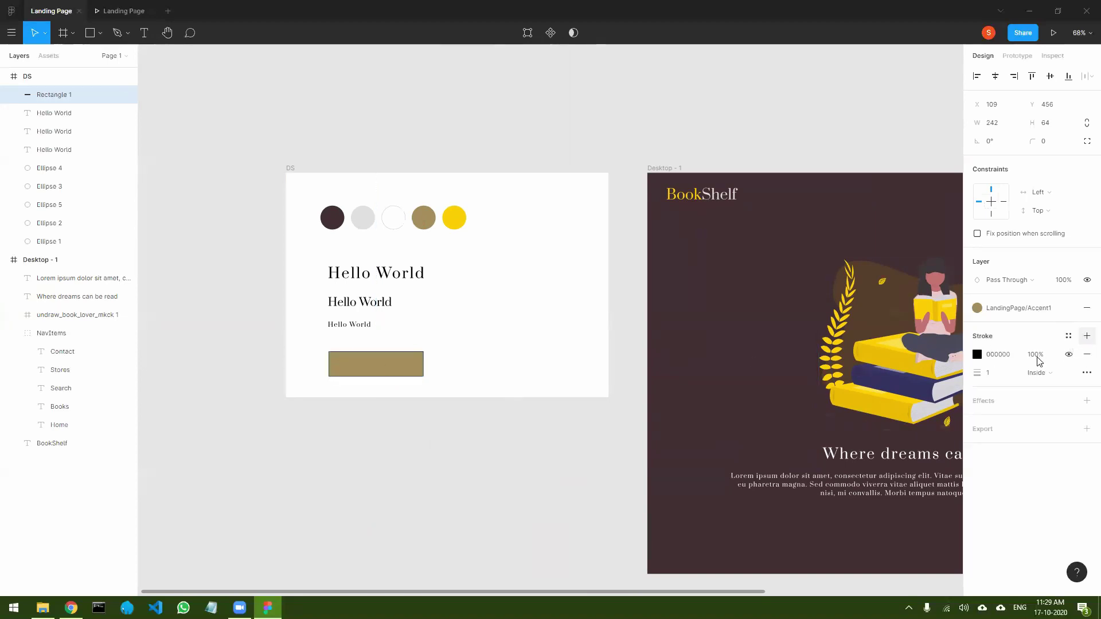
left_click(1068, 339)
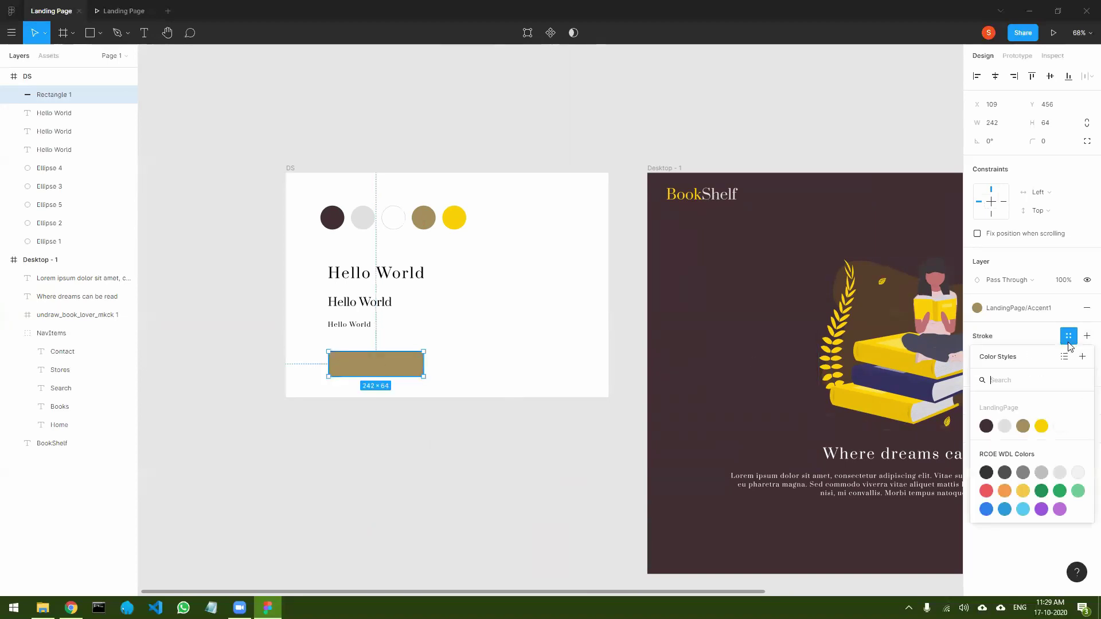
left_click(1061, 427)
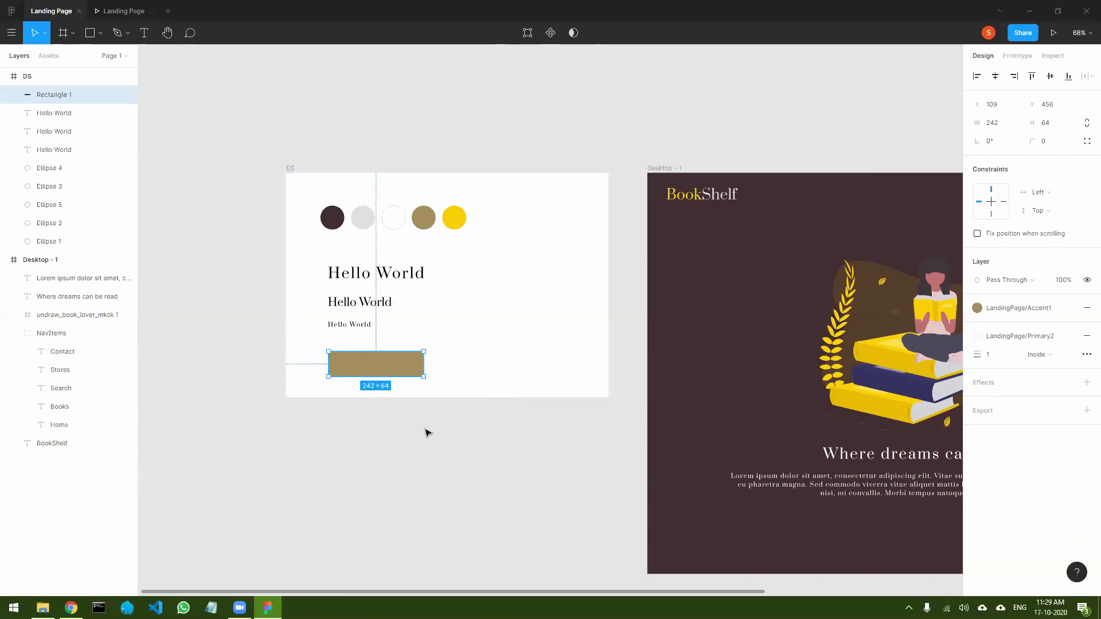
left_click(459, 434)
- Add a "BEGIN NOW" label on the rectangle and apply the LandingPage/H2 text style to it
left_click(387, 371)
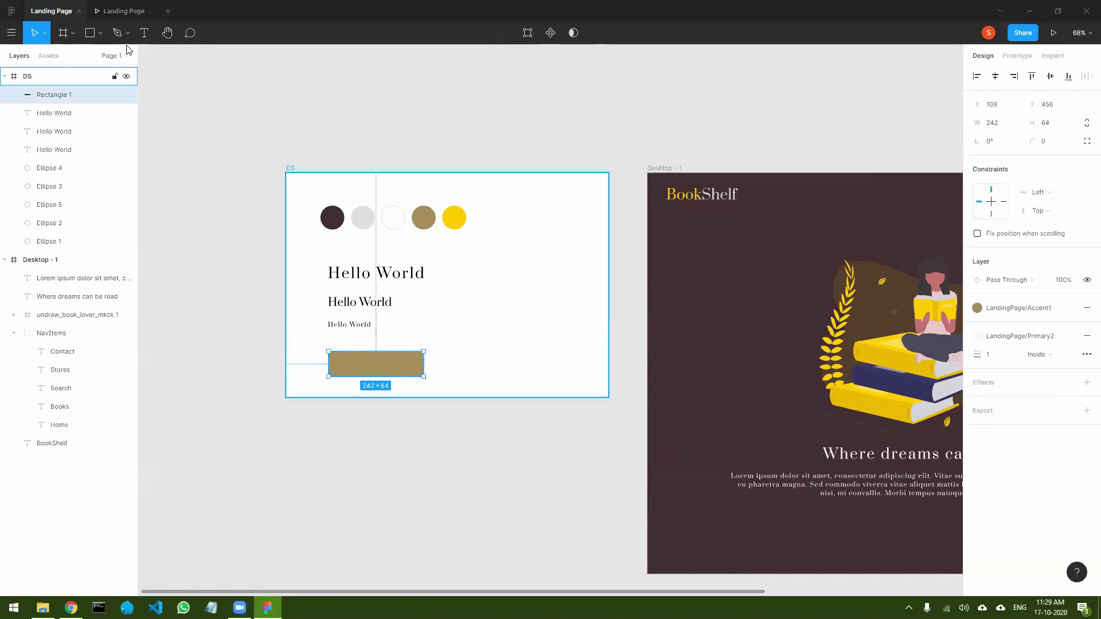
key("t")
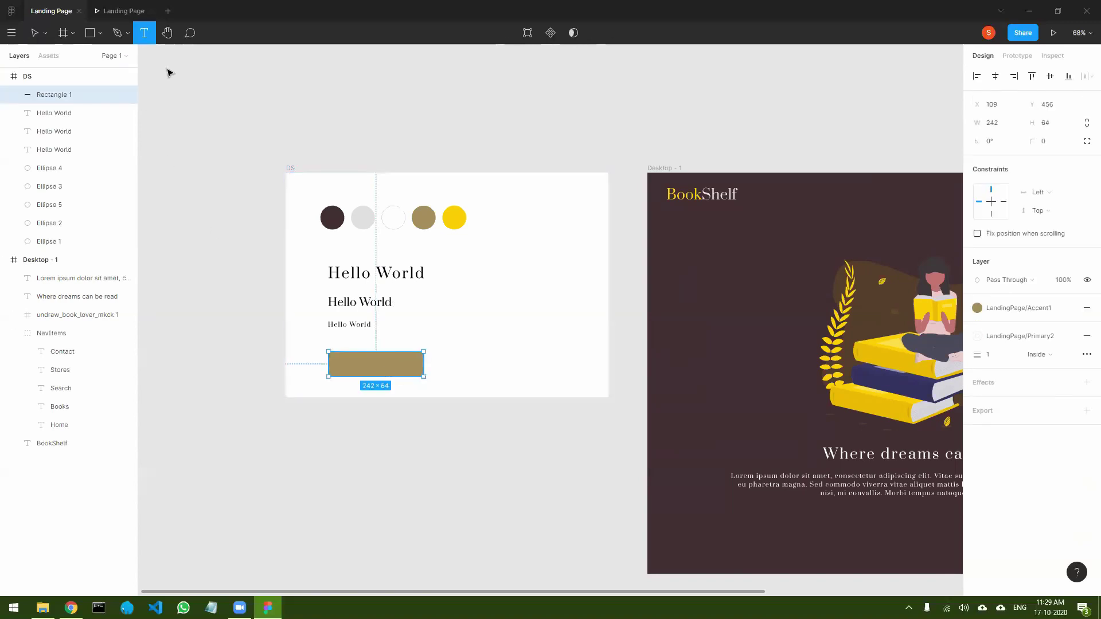
left_click(372, 365)
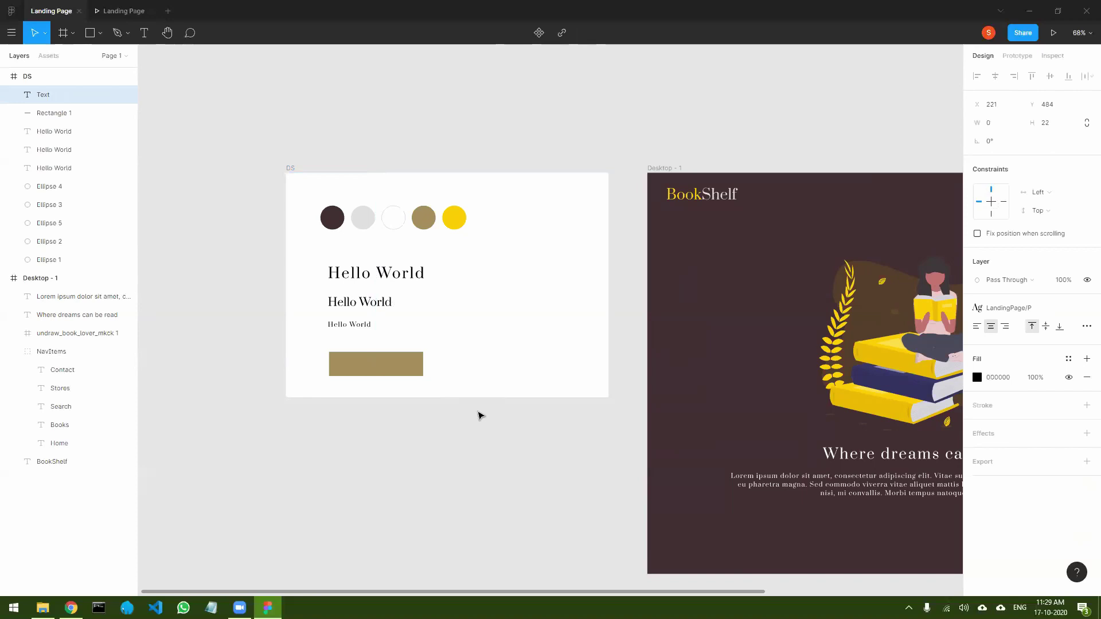
type("BEGIN NOW")
left_click(1008, 309)
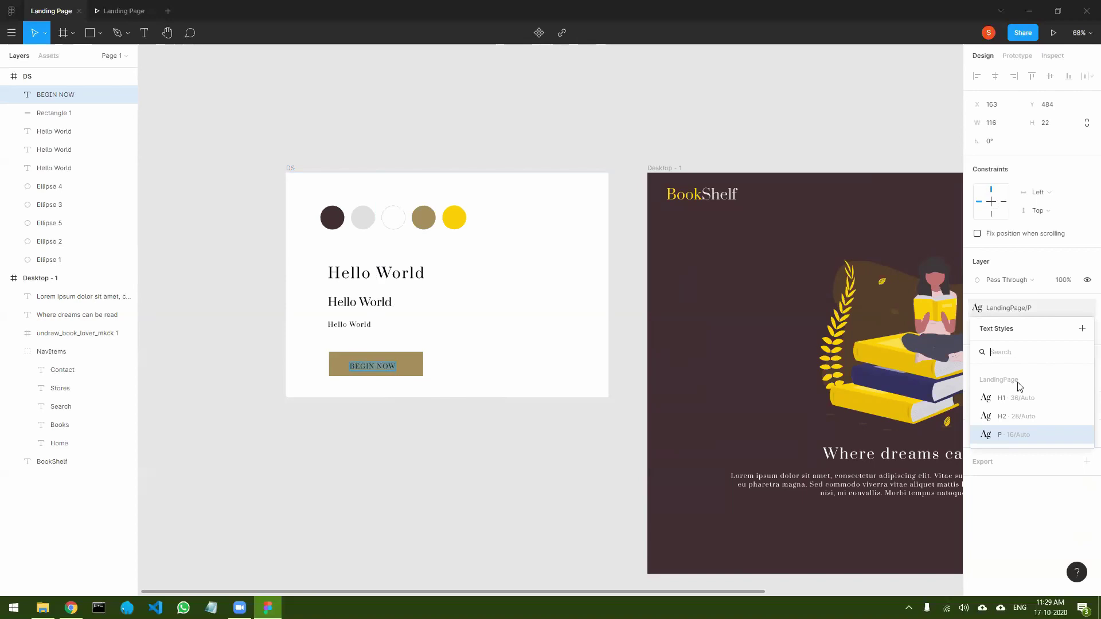
left_click(1026, 416)
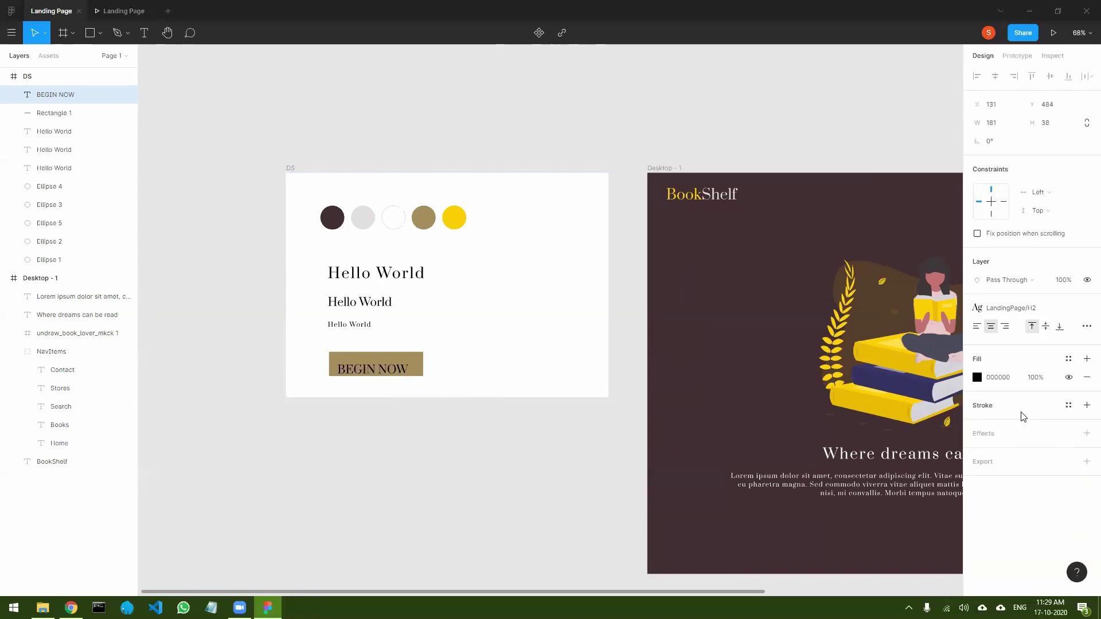
- Try the LandingPage/Primary1 and Accent2 colours on the BEGIN NOW label, and settle on LandingPage/Primary2 as its fill
left_click(1068, 360)
left_click(1004, 448)
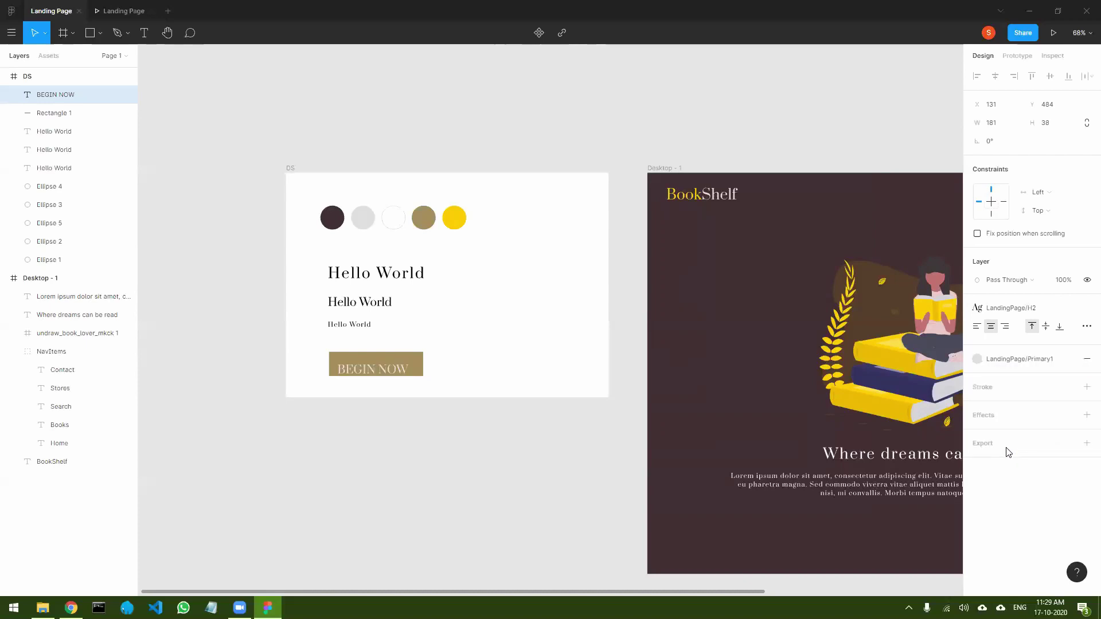
left_click(1046, 360)
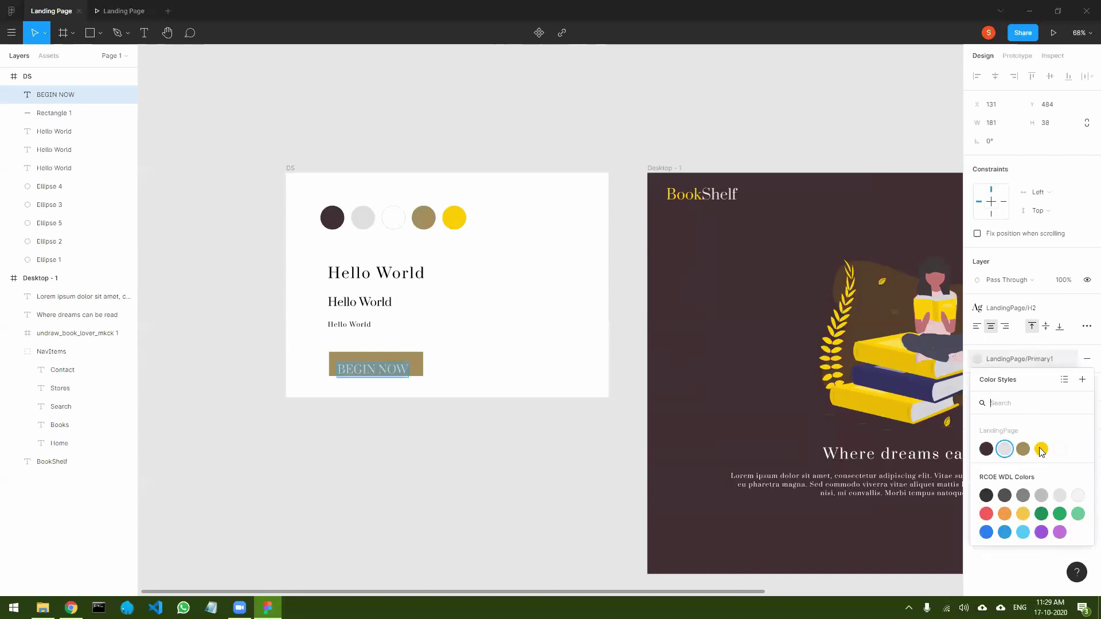
left_click(1041, 450)
left_click(1030, 367)
left_click(1063, 450)
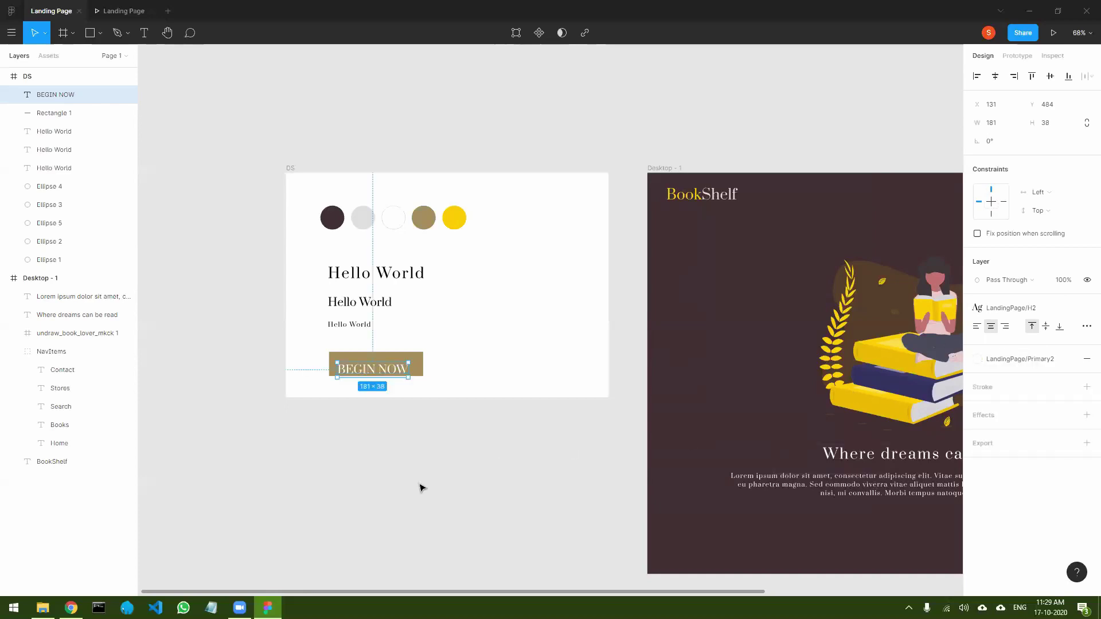
left_click(399, 398)
- Move the BEGIN NOW label to about X 137, Y 469 inside the rectangle and align its text vertically to the middle
left_click_drag(395, 364, 400, 357)
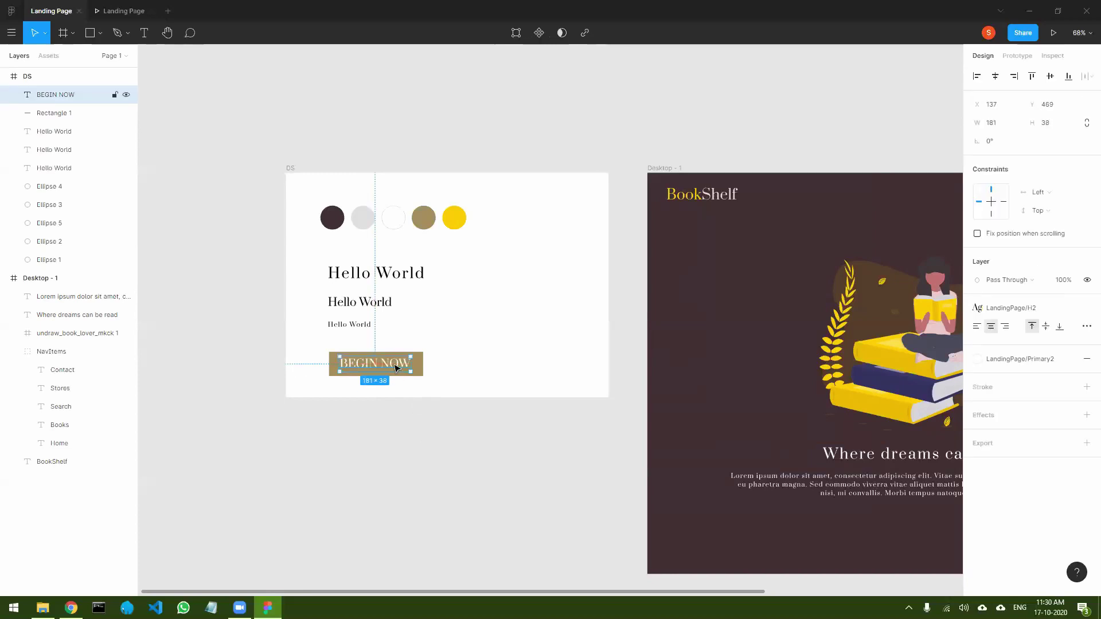
left_click(400, 457)
left_click(383, 362)
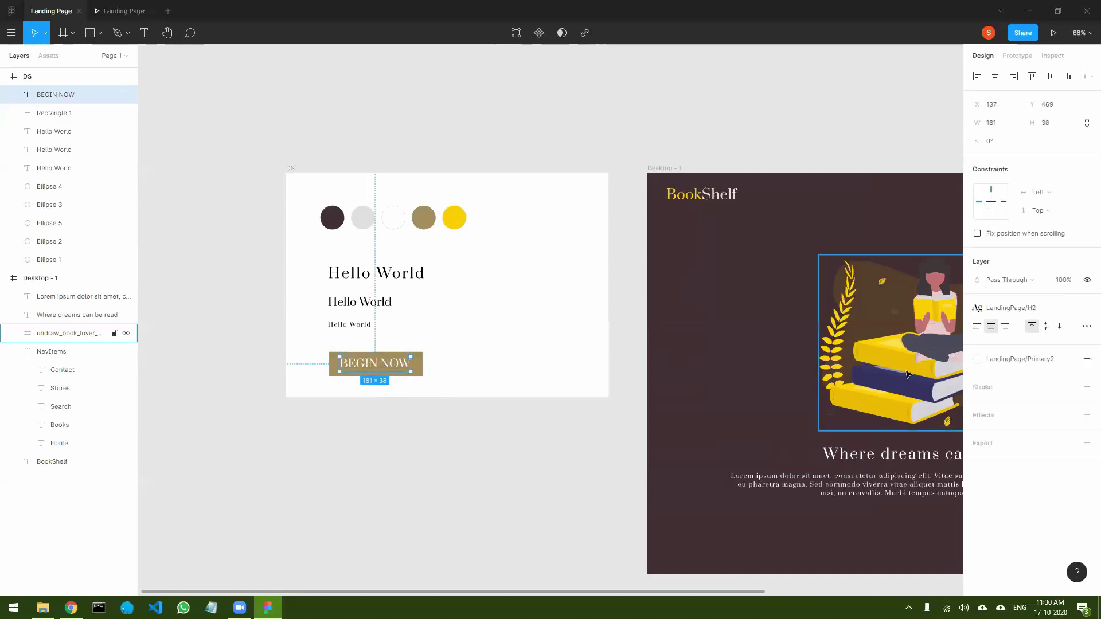
left_click(1046, 327)
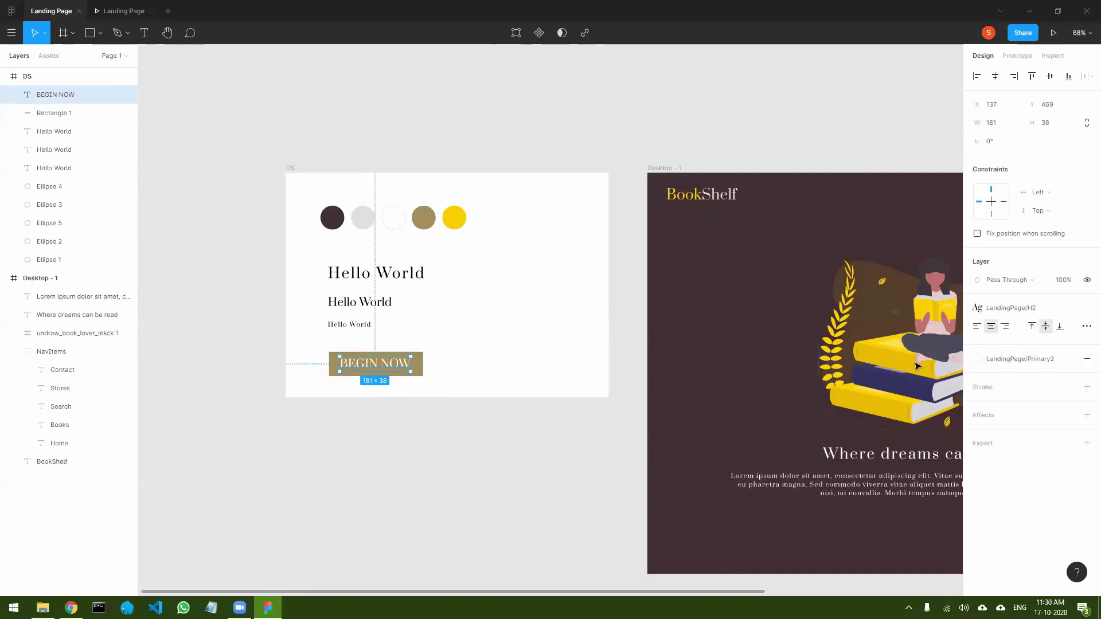
- Nudge the BEGIN NOW label down 4 px to Y 473 within the button rectangle
left_click(394, 434)
left_click(383, 363)
double_click(384, 363)
key("Escape")
left_click(464, 466)
left_click(404, 367)
key("Down")
key("Down")
key("Down")
key("Down")
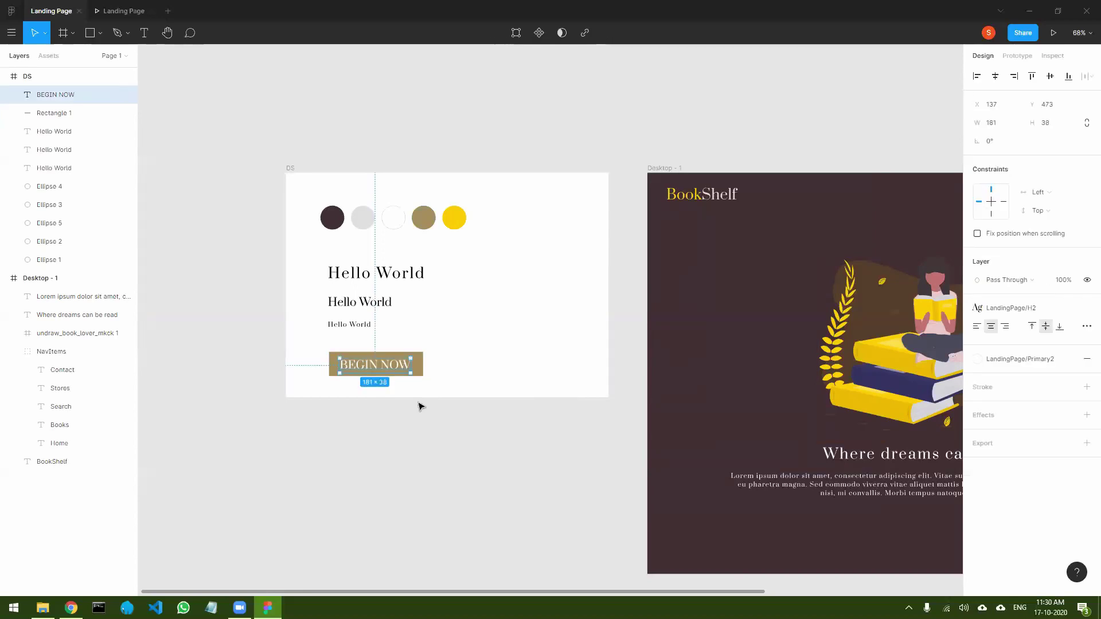
left_click(434, 428)
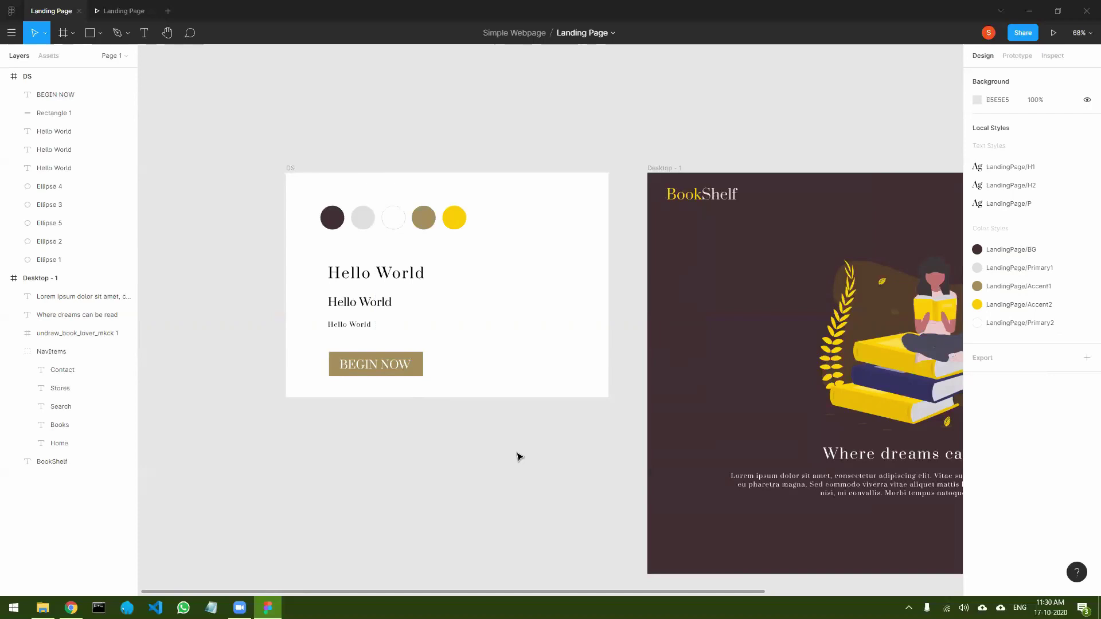
- Change the button rectangle's fill to the LandingPage/Accent2 colour style
left_click(420, 362)
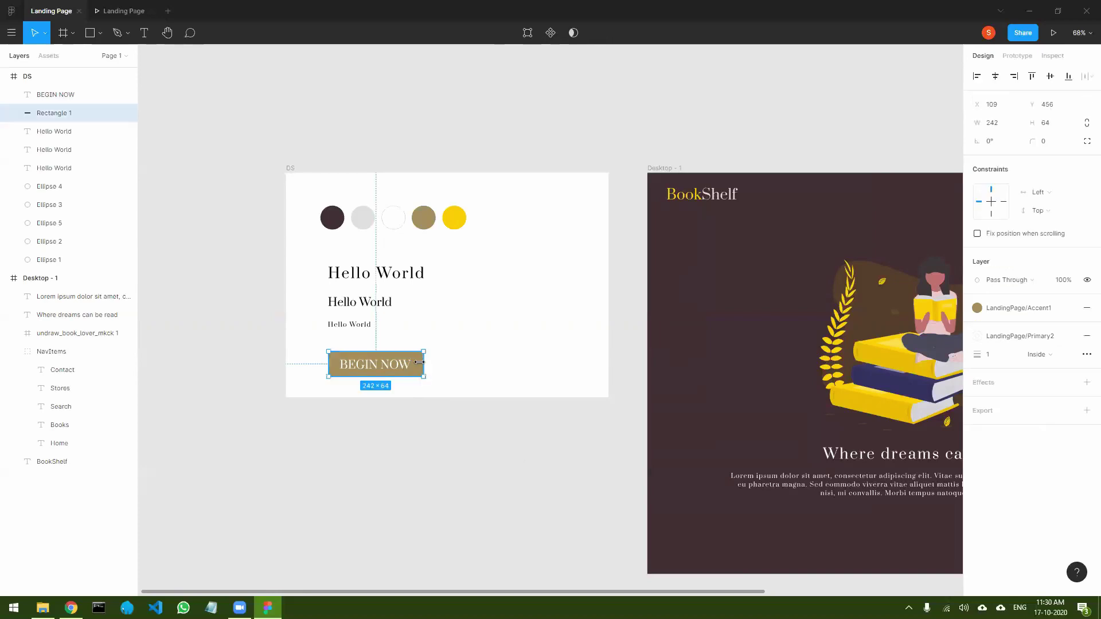
left_click(1018, 311)
left_click(1041, 398)
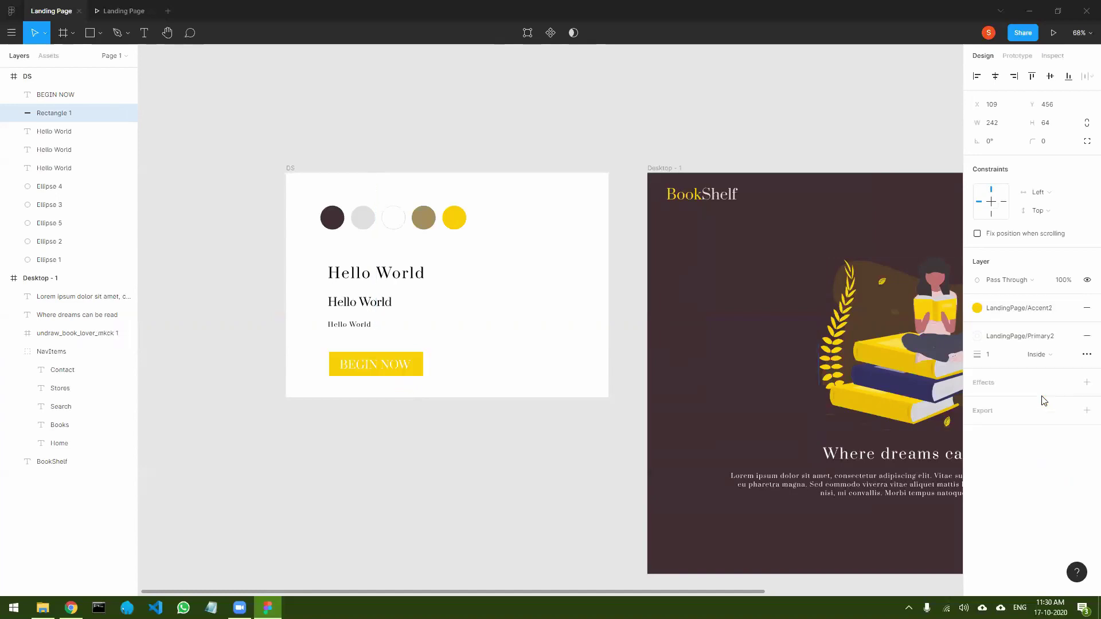
left_click(496, 456)
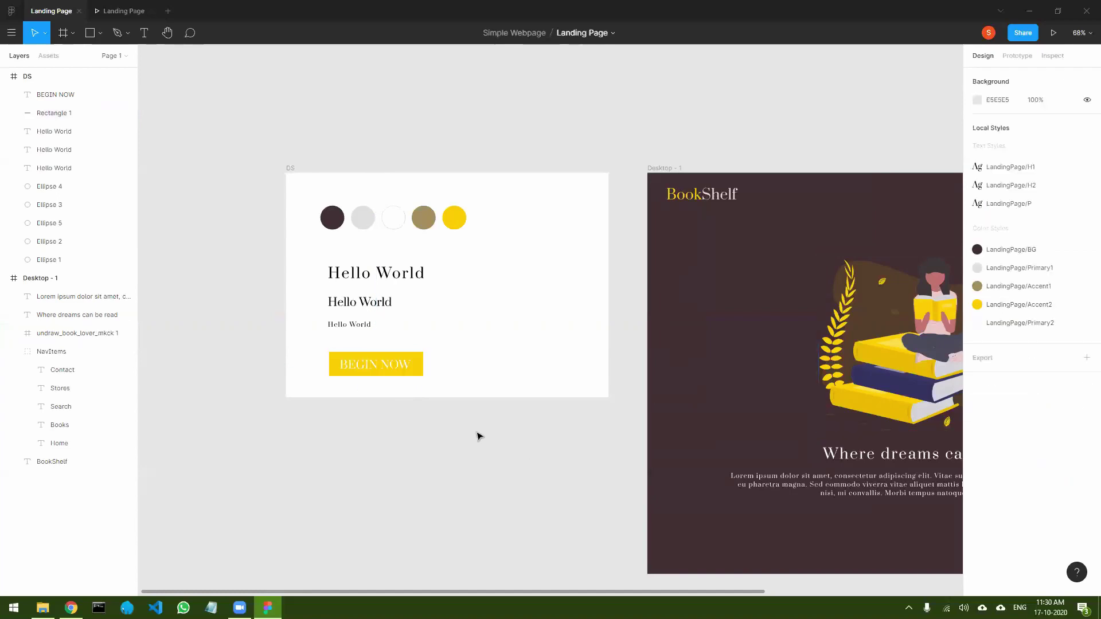
left_click(420, 366)
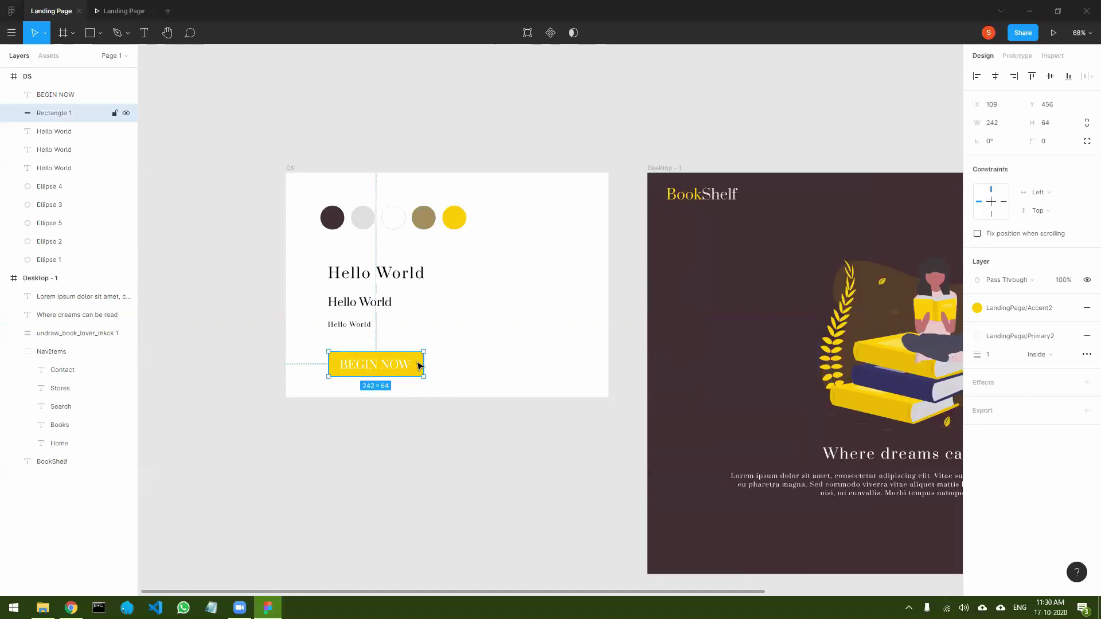
left_click(471, 444)
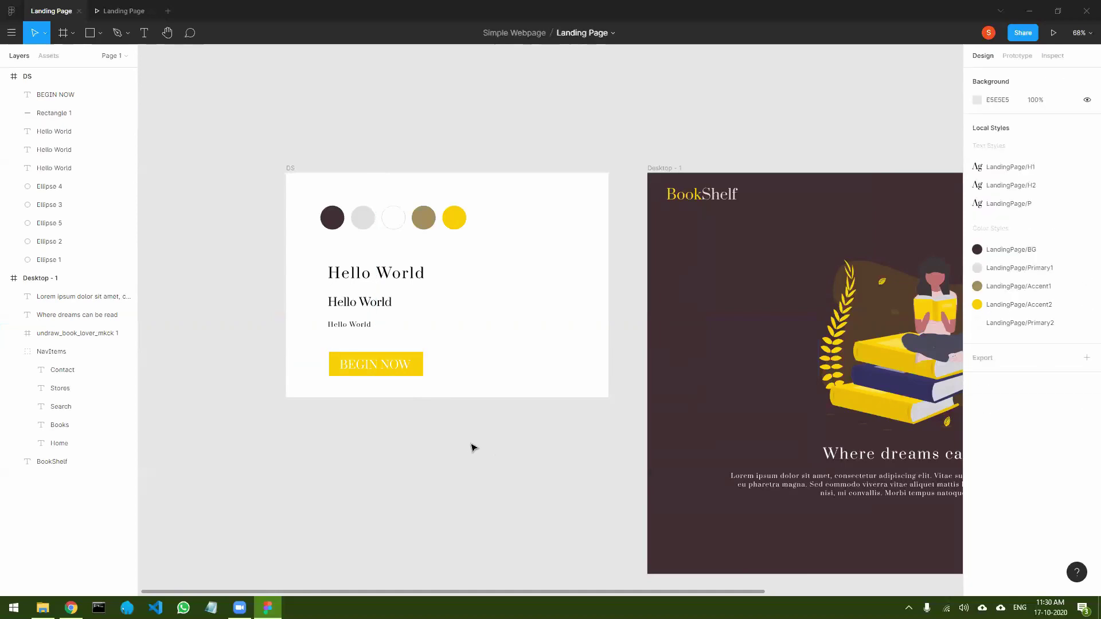
left_click(412, 366)
left_click(421, 370)
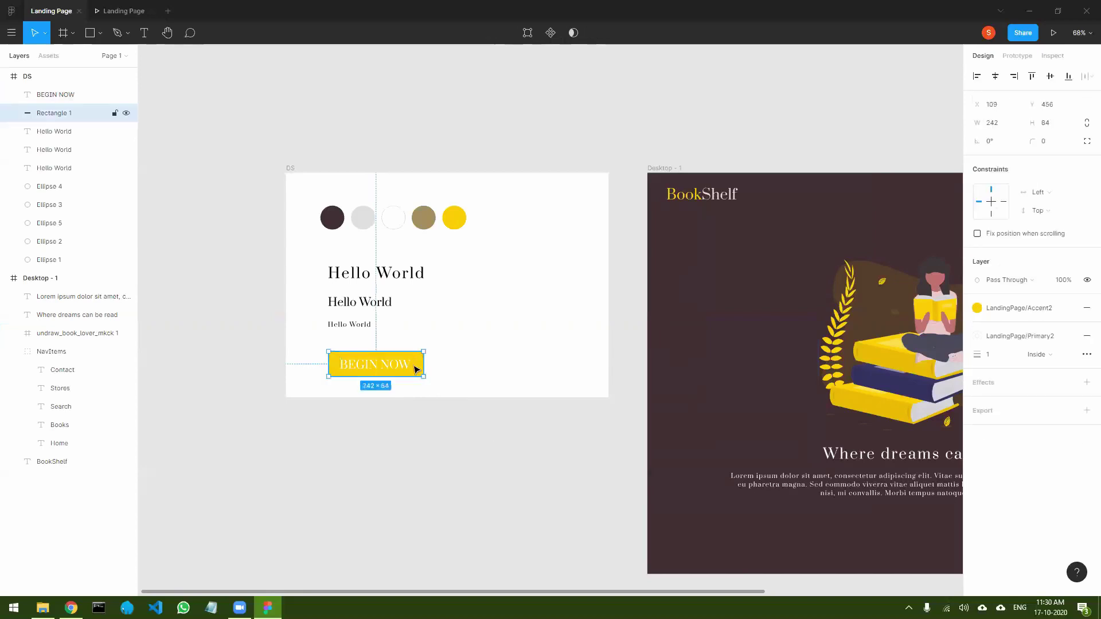
left_click(409, 368, "shift")
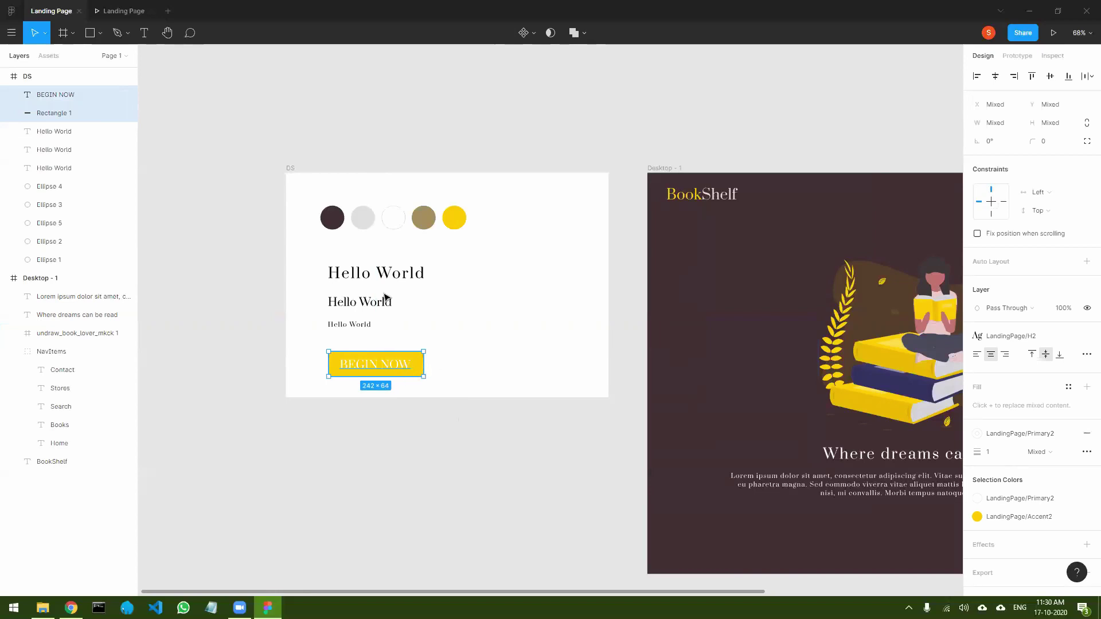
- Apply the LandingPage/BG colour style as the fill of the DS frame
left_click(291, 170)
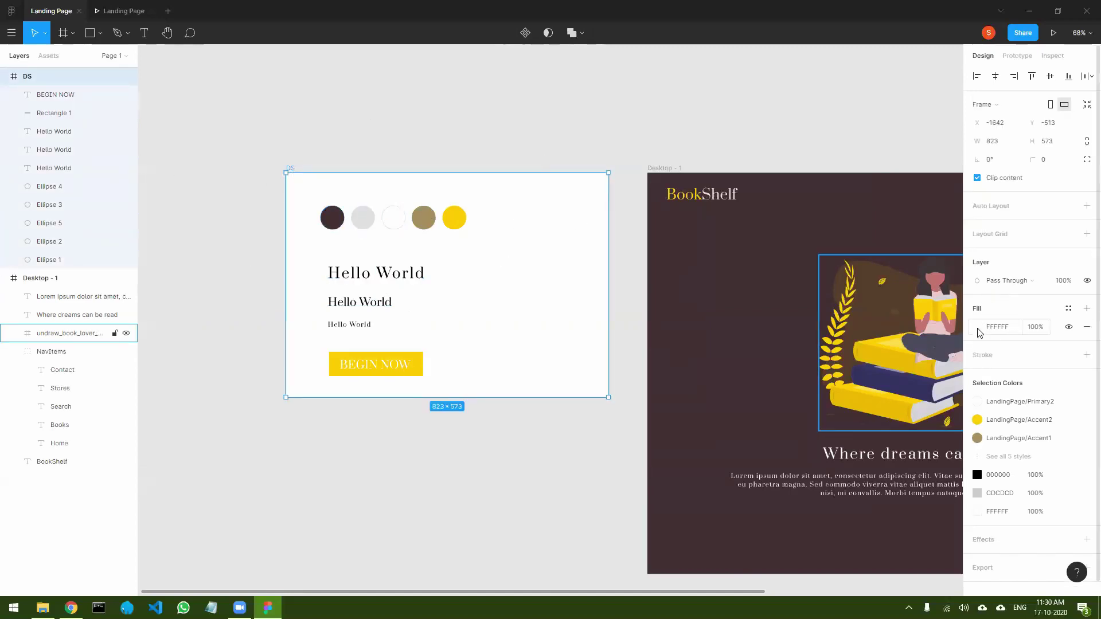
left_click(1068, 308)
left_click(987, 399)
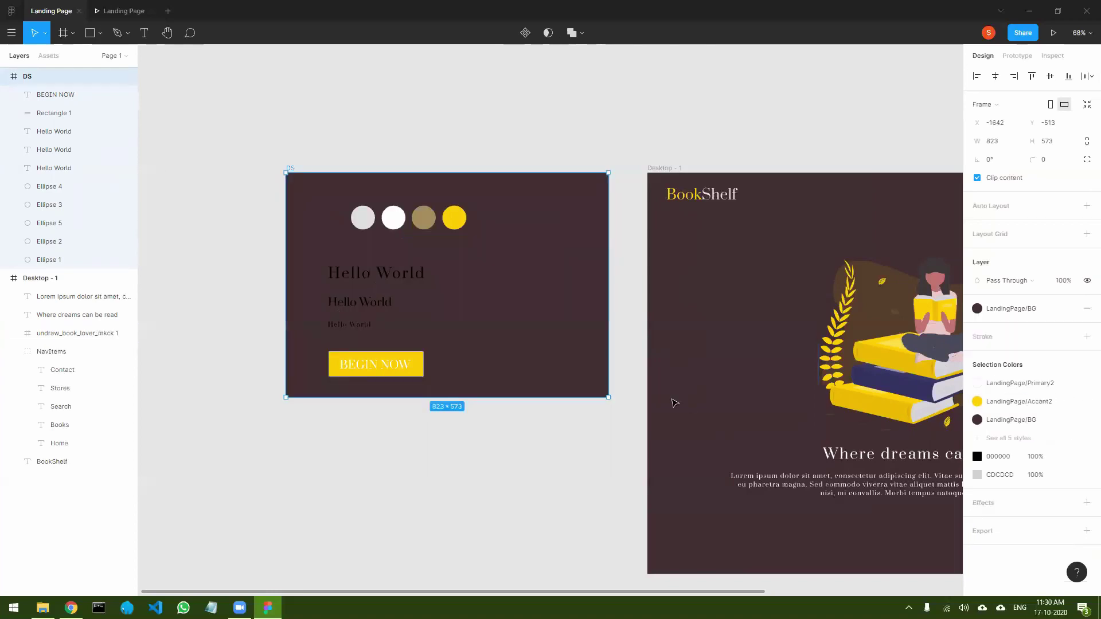
left_click(396, 503)
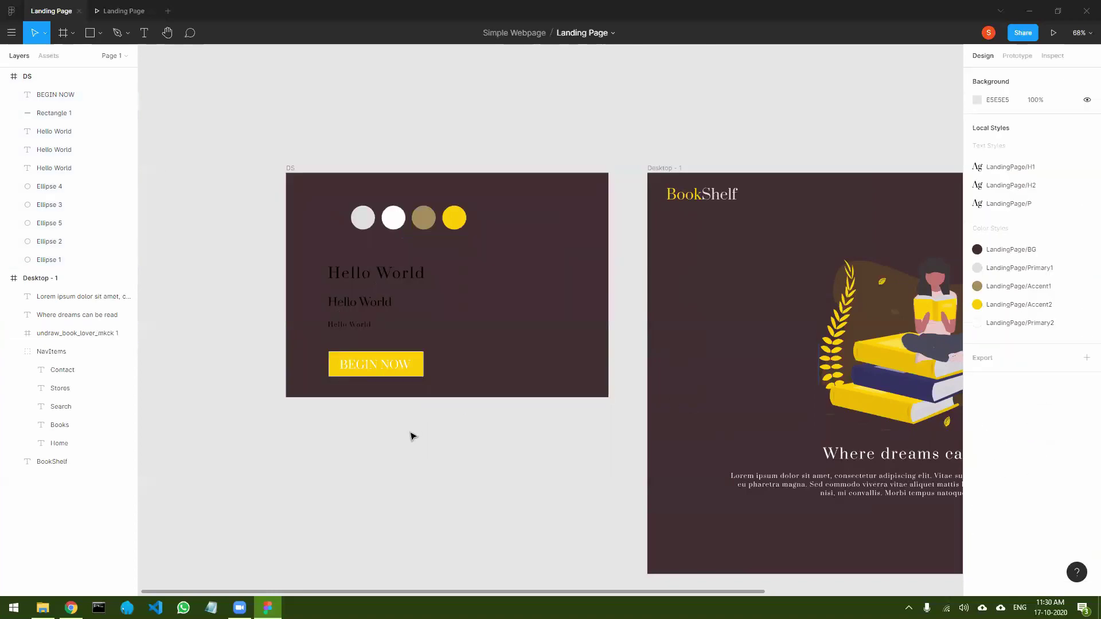
- Apply the LandingPage/Primary1 colour style to the fill of all three Hello World sample texts in the DS frame
left_click(374, 274)
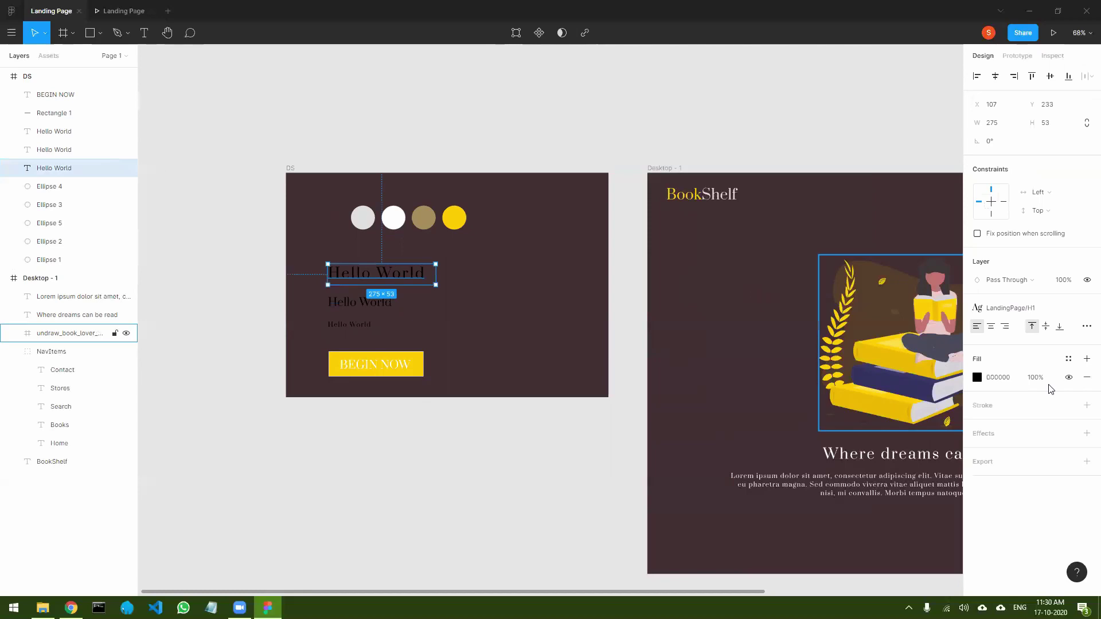
left_click(1068, 358)
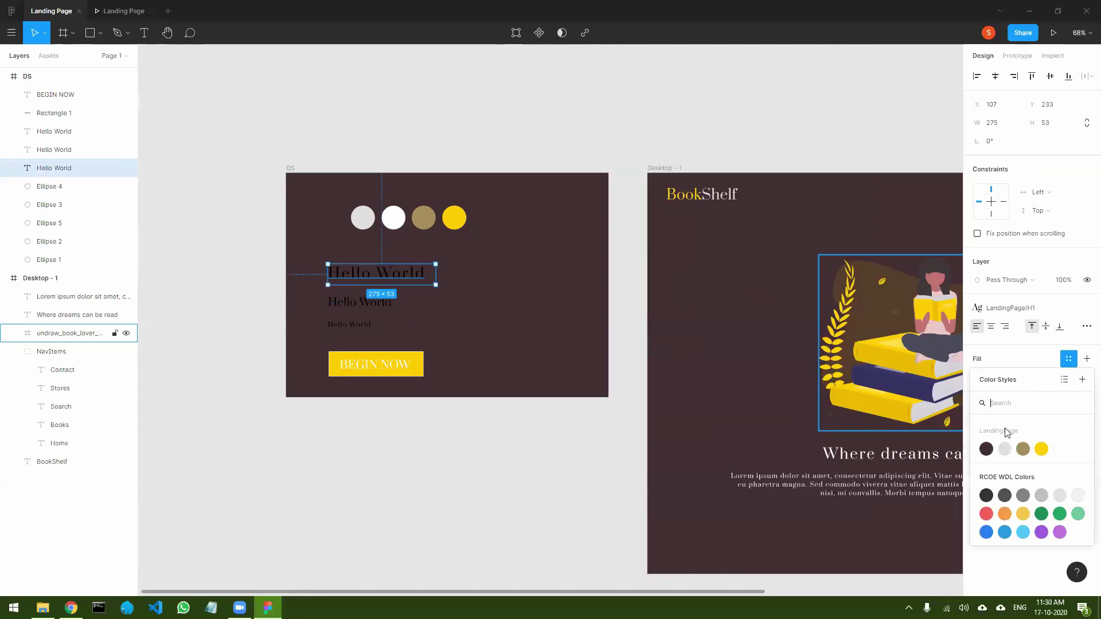
left_click(1004, 449)
left_click(349, 303)
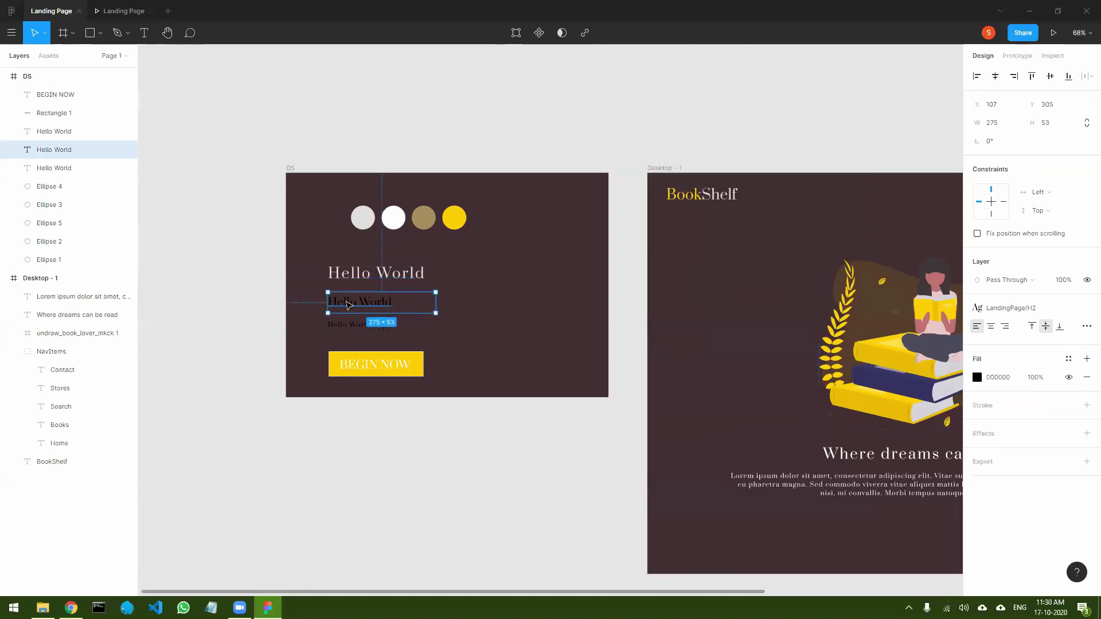
left_click(1068, 359)
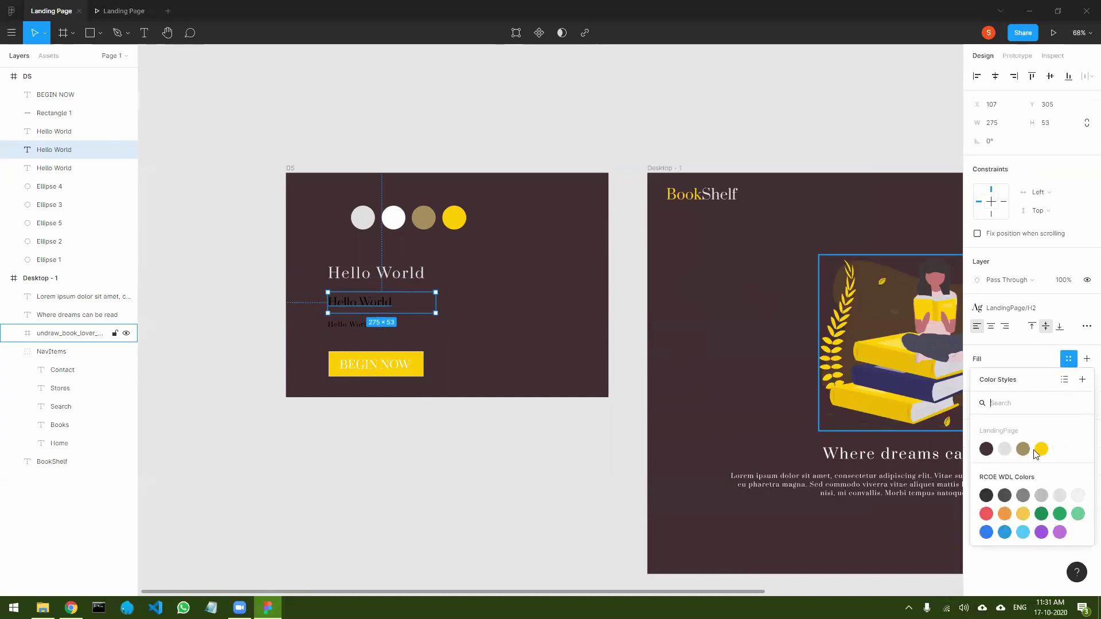
left_click(1005, 449)
left_click(349, 325)
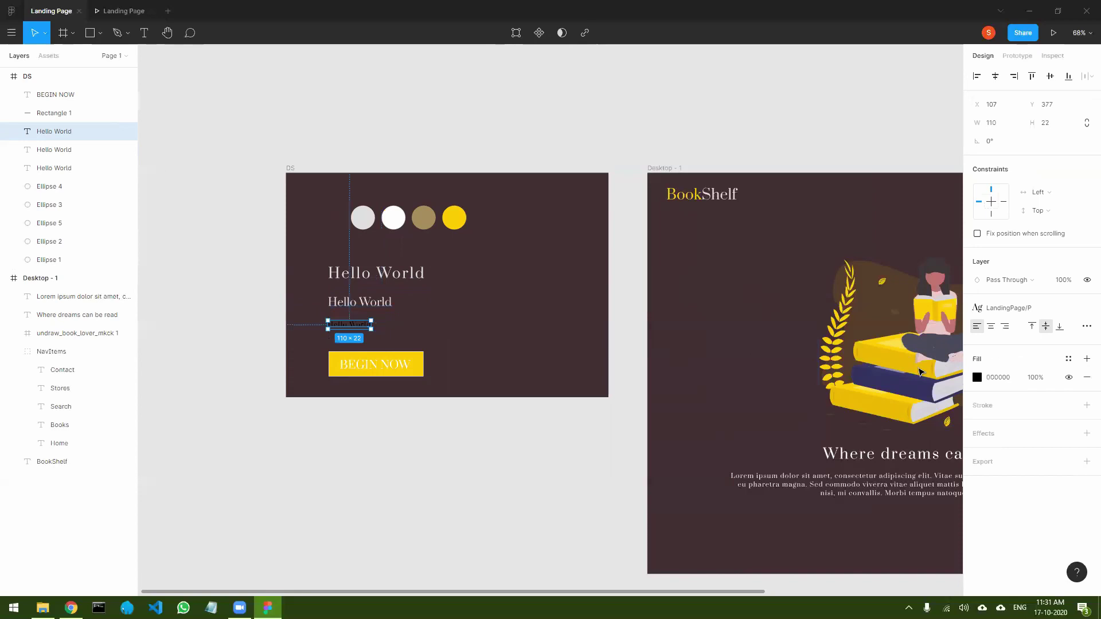
left_click(1070, 359)
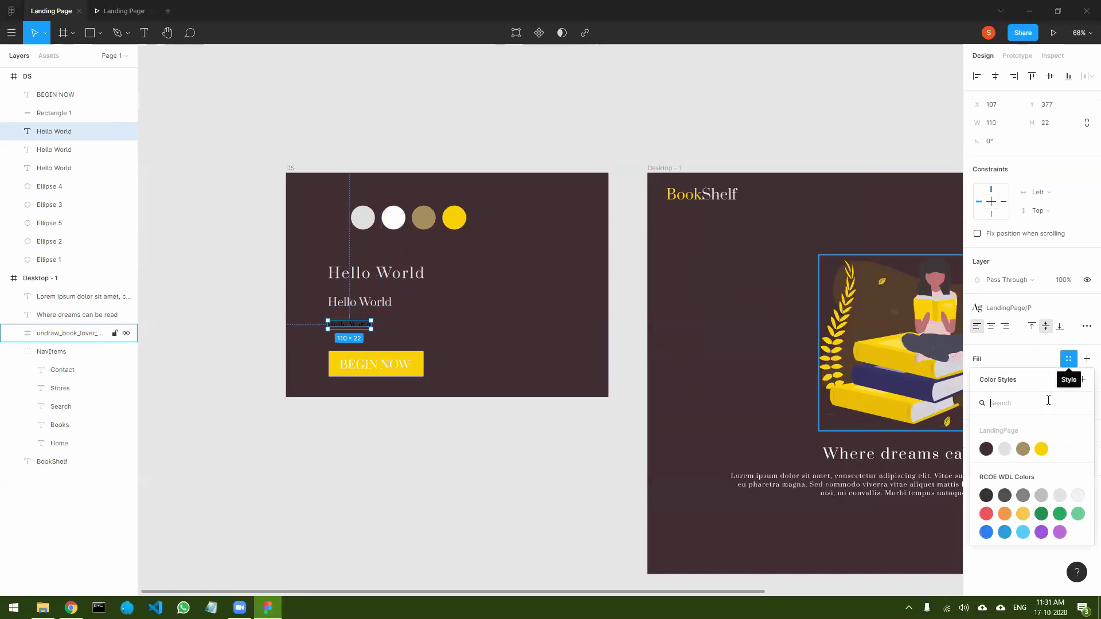
left_click(1009, 449)
left_click(442, 471)
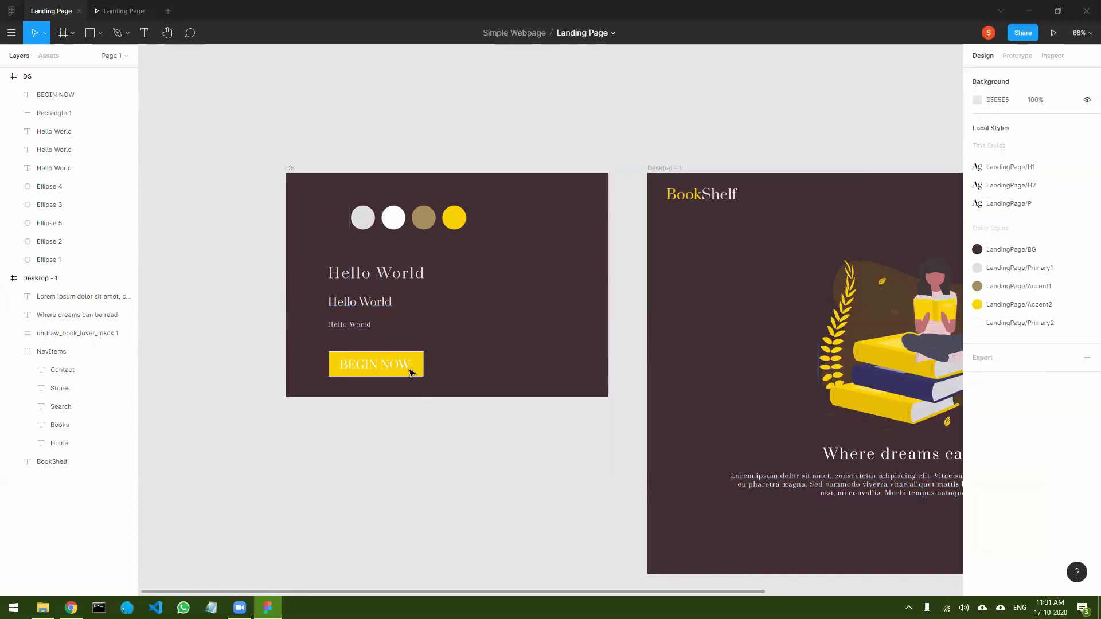
- Add an FFFFFF stroke to the dark background-colour swatch circle, Ellipse 1, in the DS frame
left_click(333, 221)
left_click(332, 220)
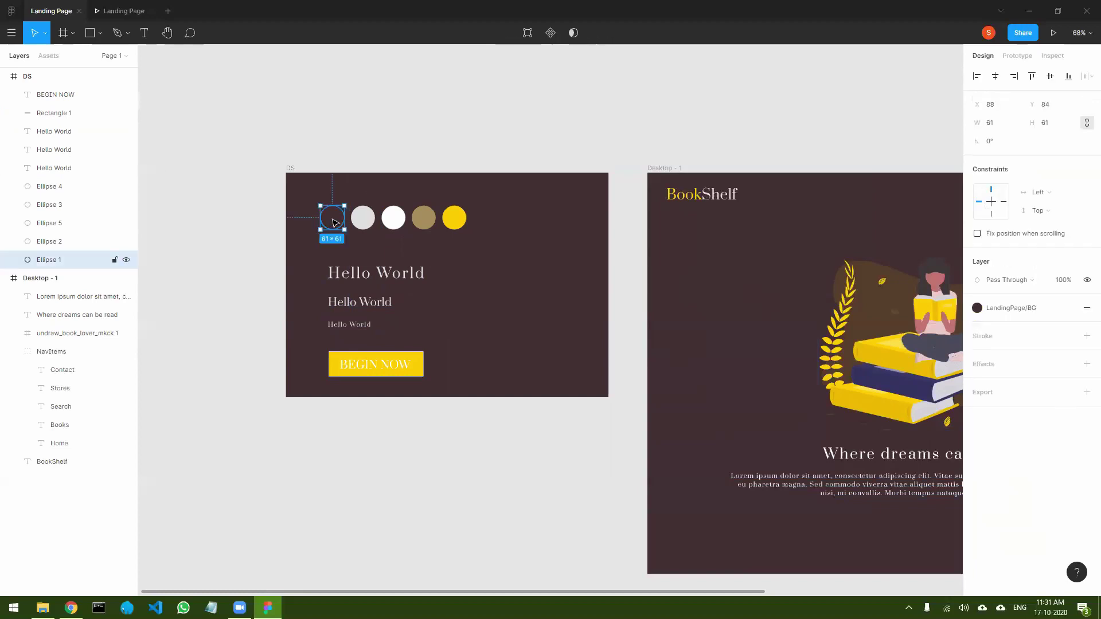
left_click(1087, 336)
left_click(977, 354)
type("FFFFFF")
key("Return")
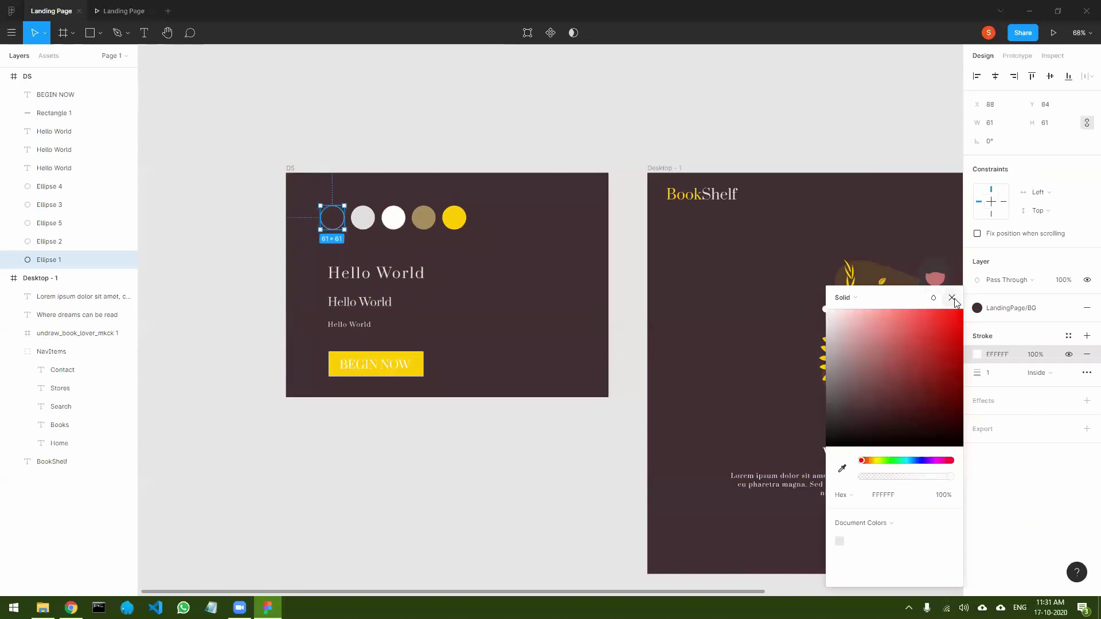
left_click(951, 298)
left_click(453, 439)
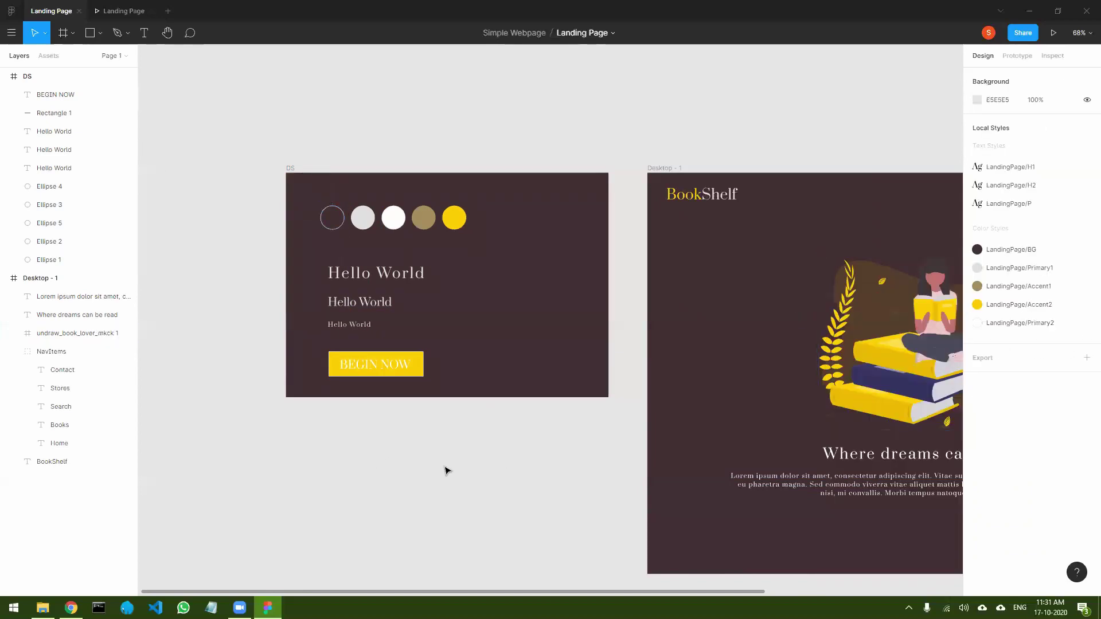
- Change the BEGIN NOW label's fill to the LandingPage/BG colour style
left_click(402, 370)
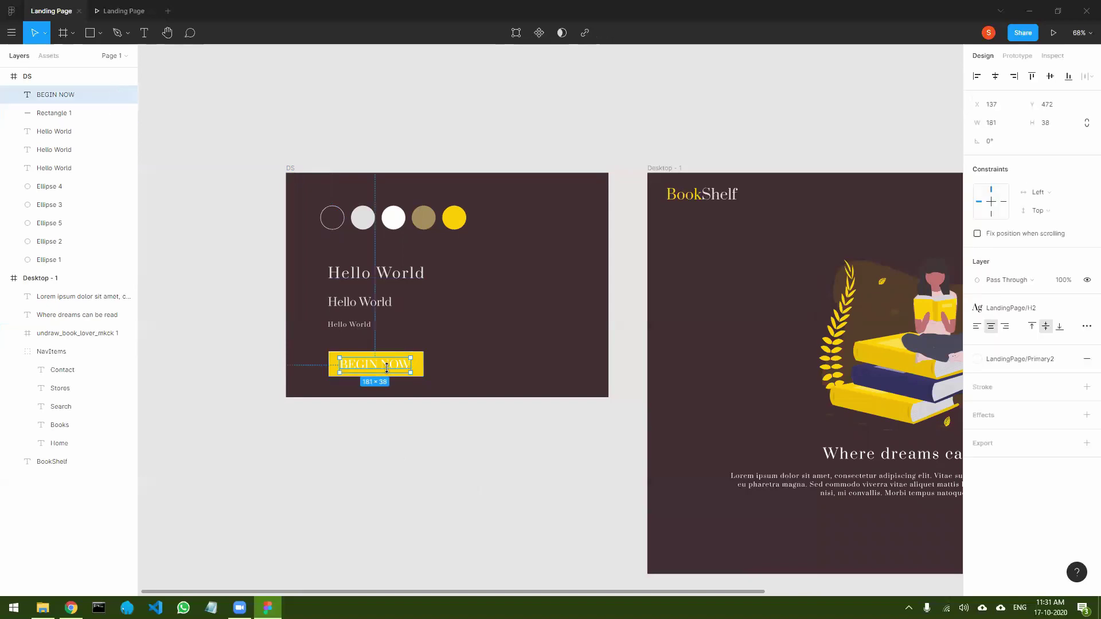
left_click(1005, 359)
left_click(985, 449)
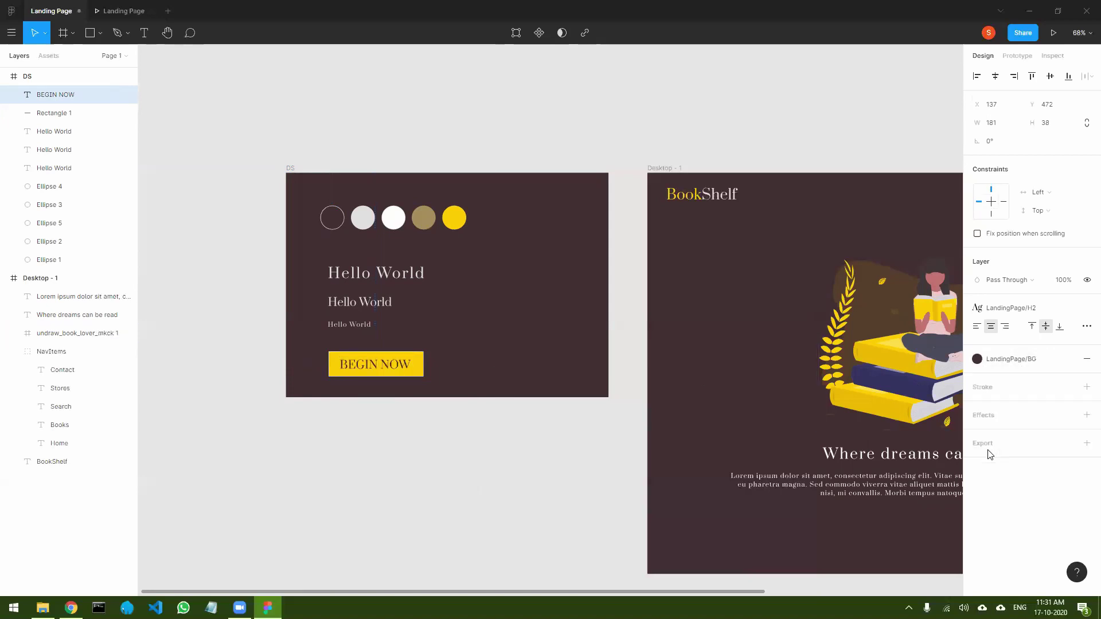
left_click(424, 486)
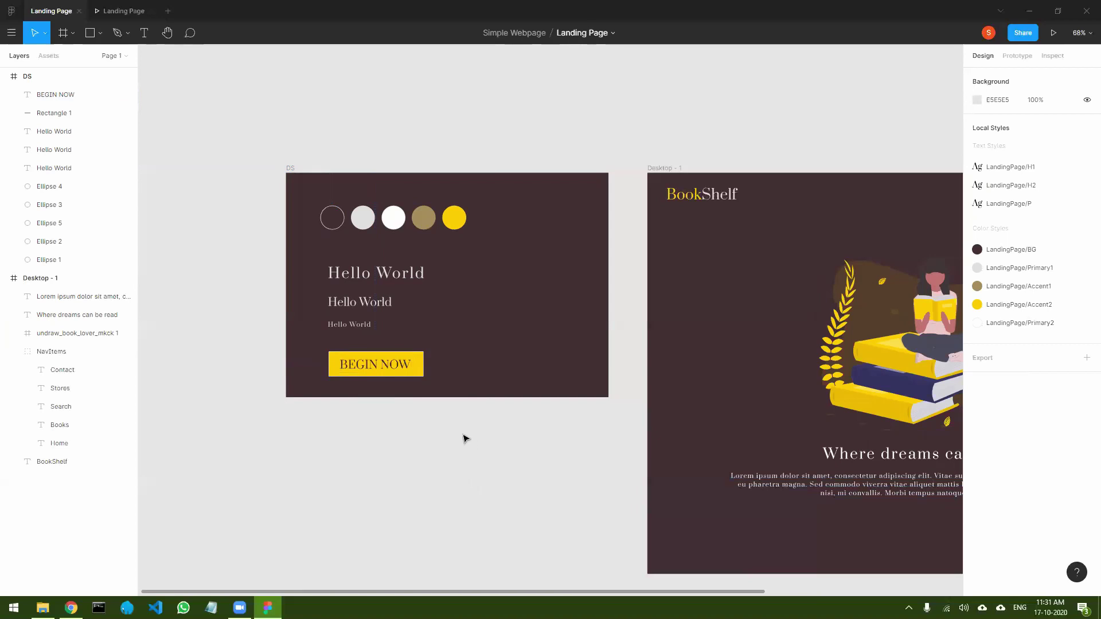
- Try a drop shadow effect on the rectangle behind the BEGIN NOW label and inspect it up close
left_click(420, 365)
left_click(572, 506)
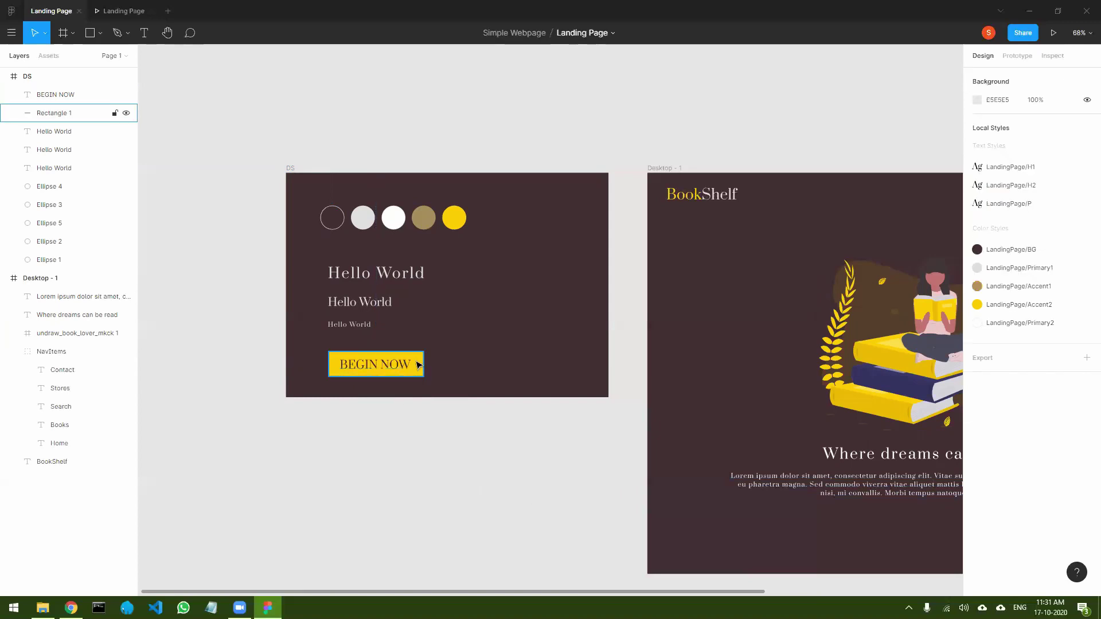
left_click(54, 113)
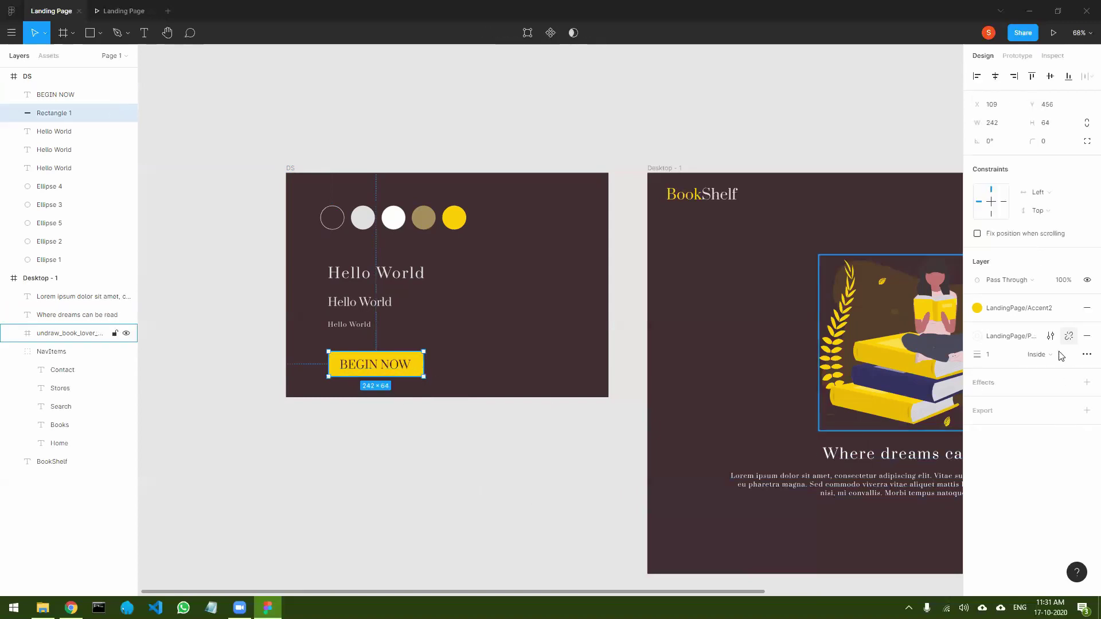
left_click(1085, 383)
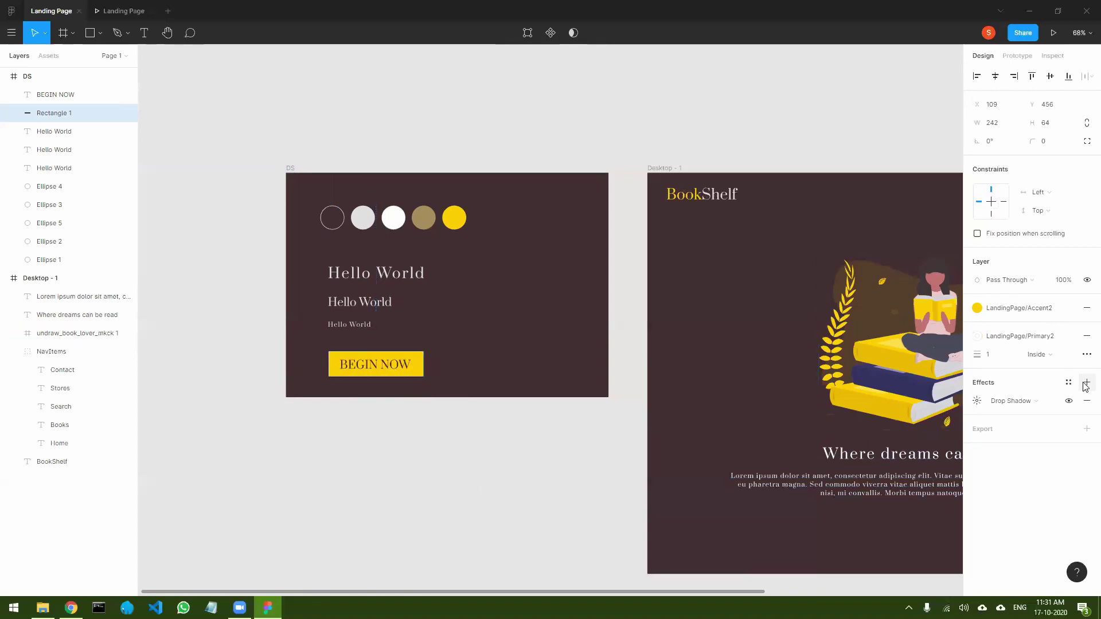
left_click(491, 467)
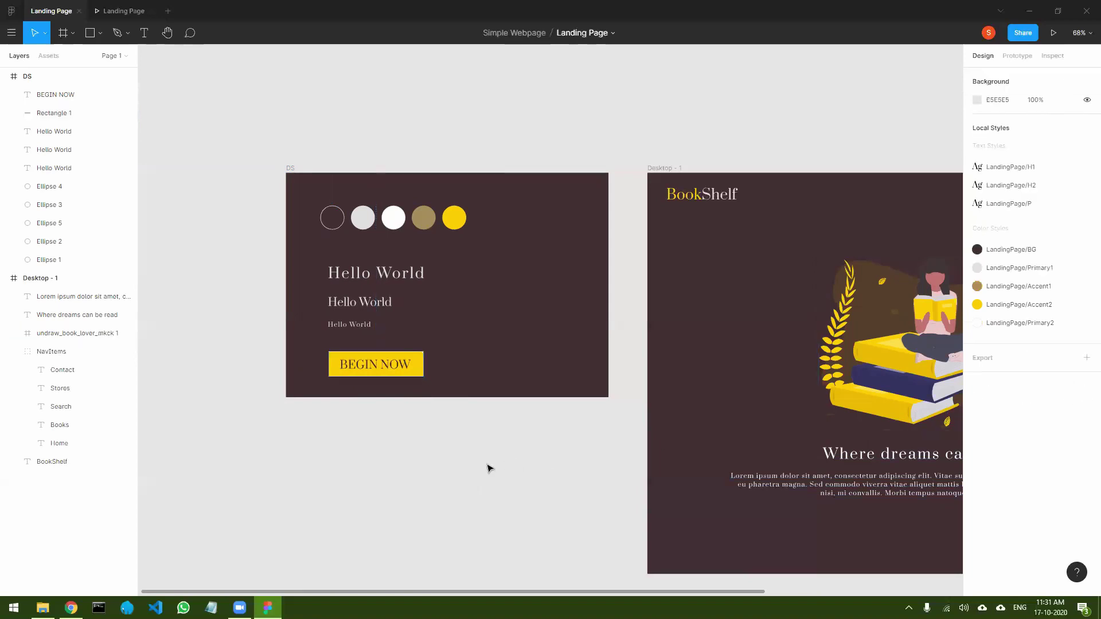
scroll(302, 339, "up", 5)
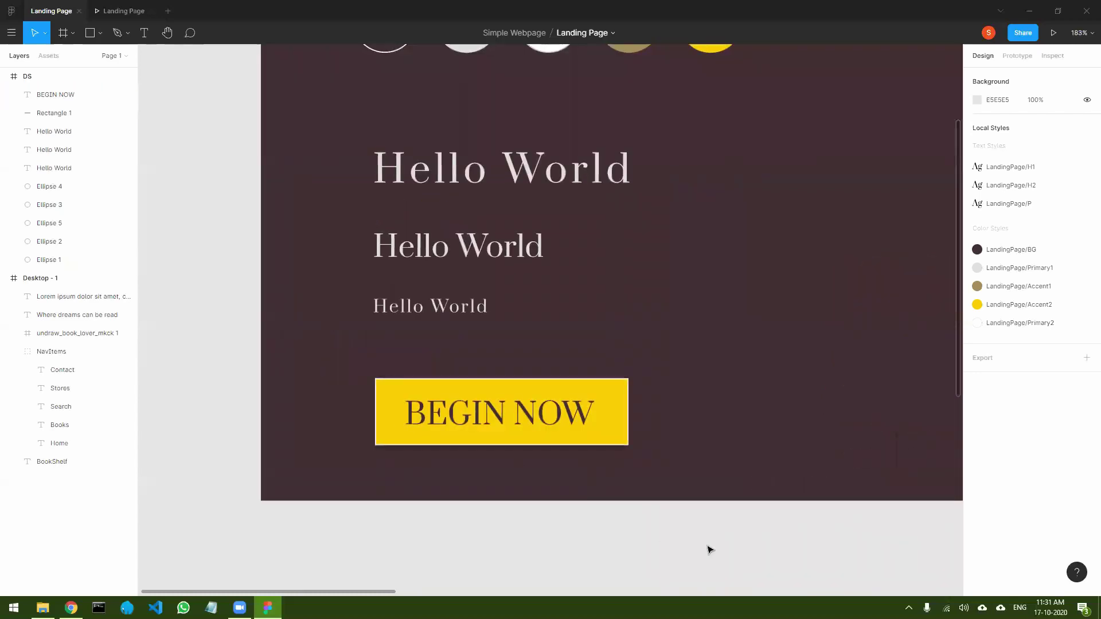
left_click(609, 420)
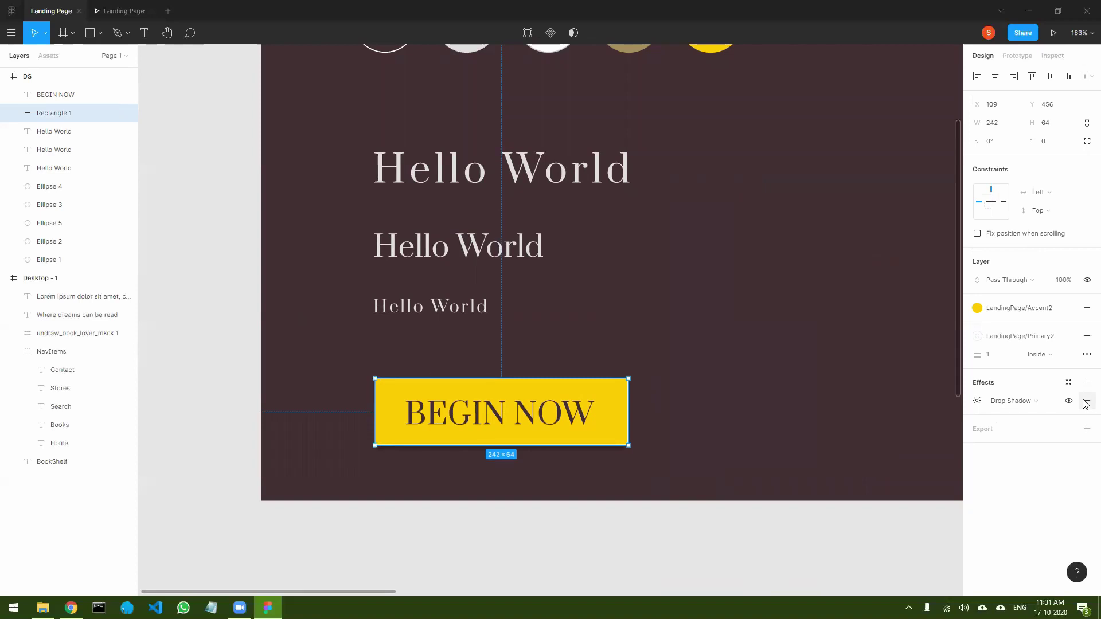
left_click(753, 557)
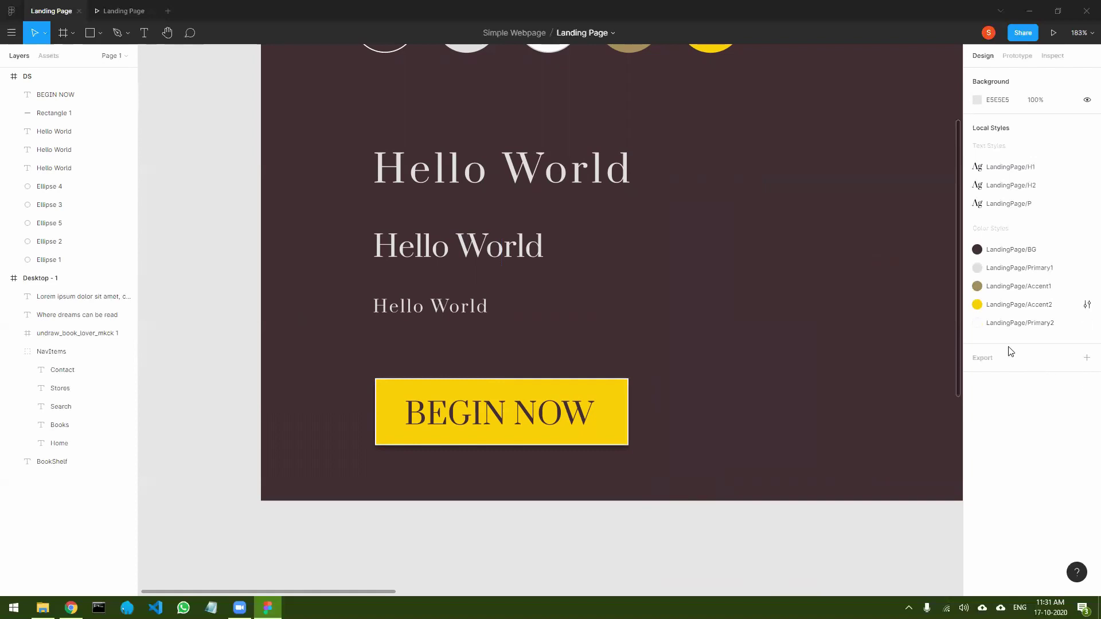
- Set the button rectangle's drop shadow to an X offset of 4 and a blur of 8
left_click(598, 421)
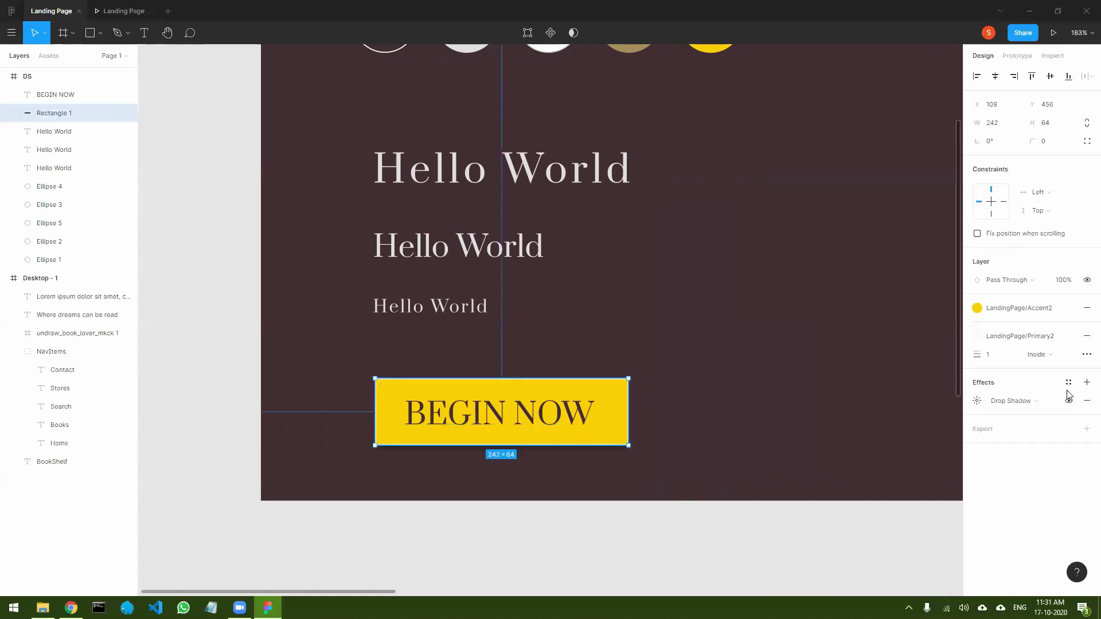
left_click(977, 401)
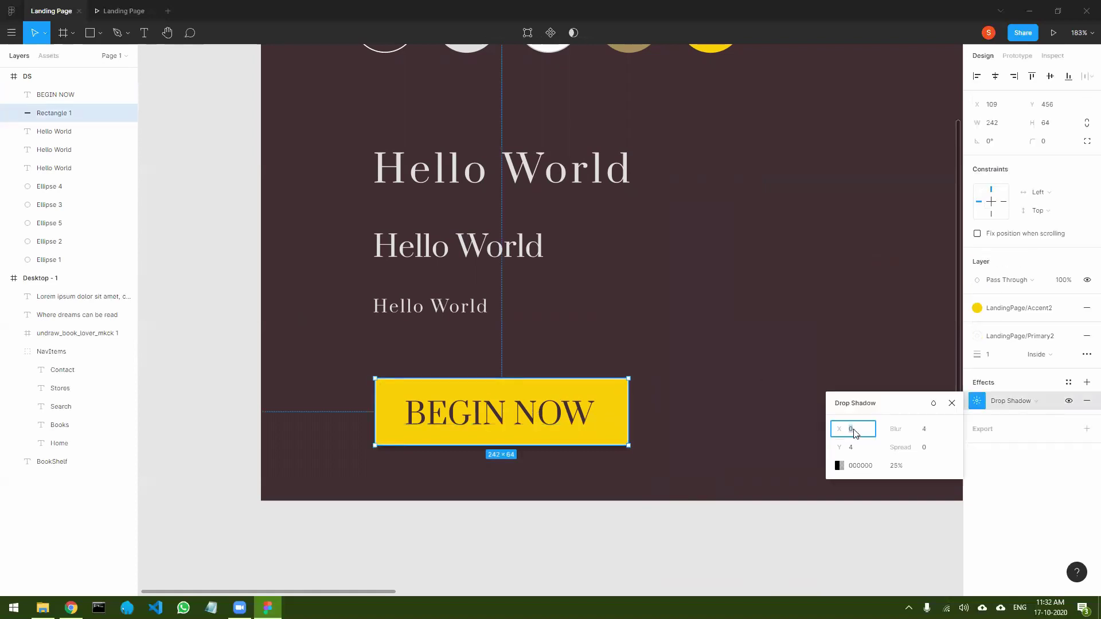
type("4")
left_click(924, 430)
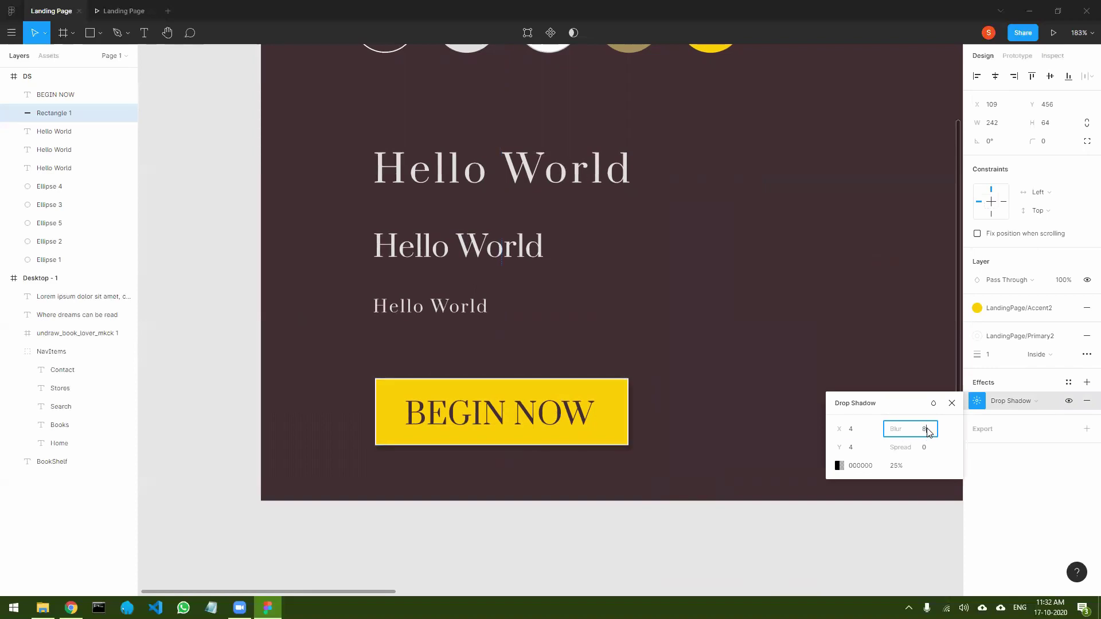
left_click(804, 569)
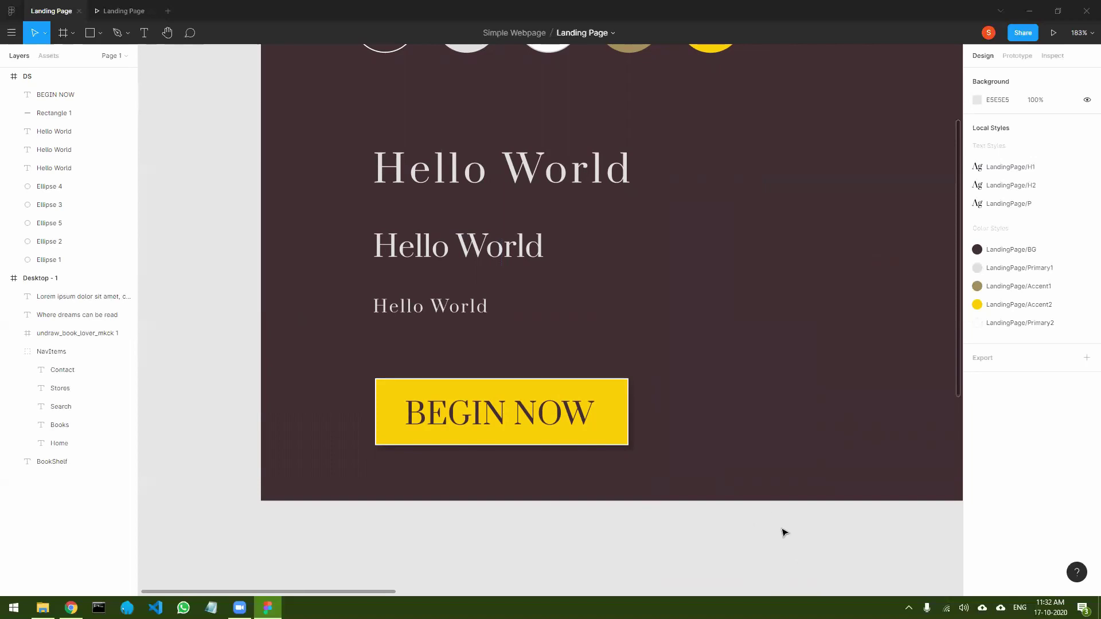
- Try FFFFFF as the colour of the button rectangle's drop shadow, and remove the effect
left_click(624, 414)
left_click(975, 404)
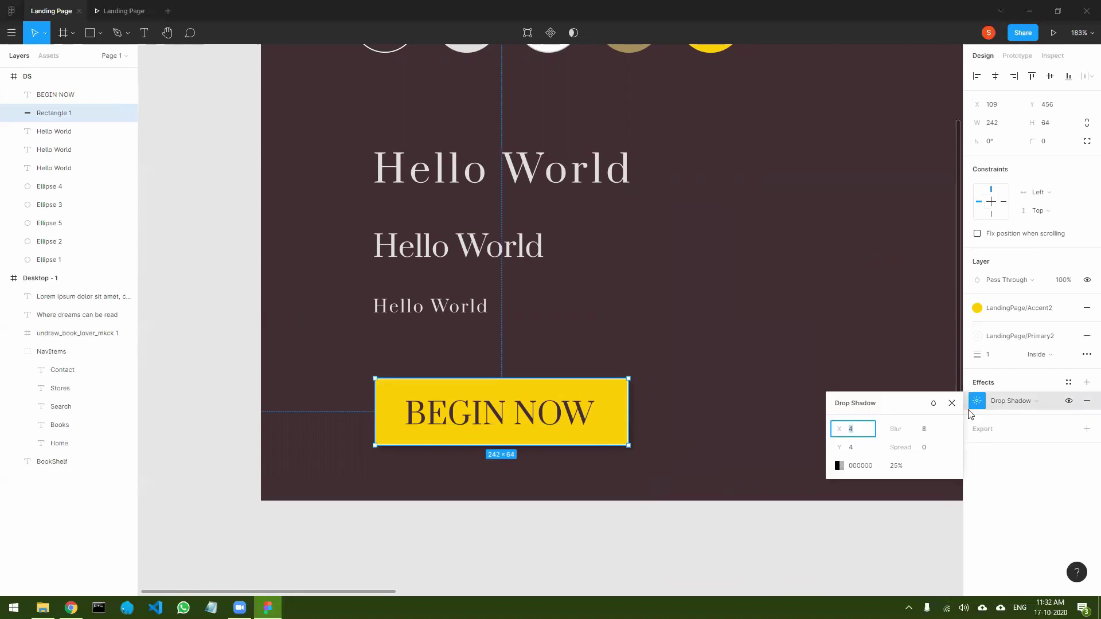
left_click(850, 469)
left_click(838, 465)
left_click_drag(688, 445, 644, 274)
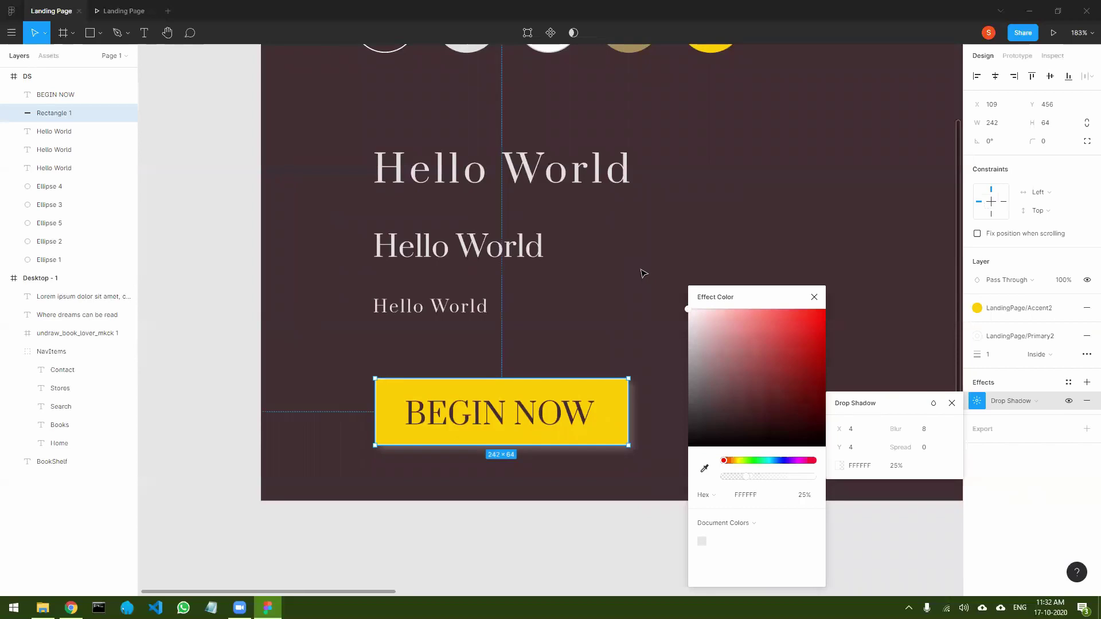
left_click(814, 297)
left_click(951, 403)
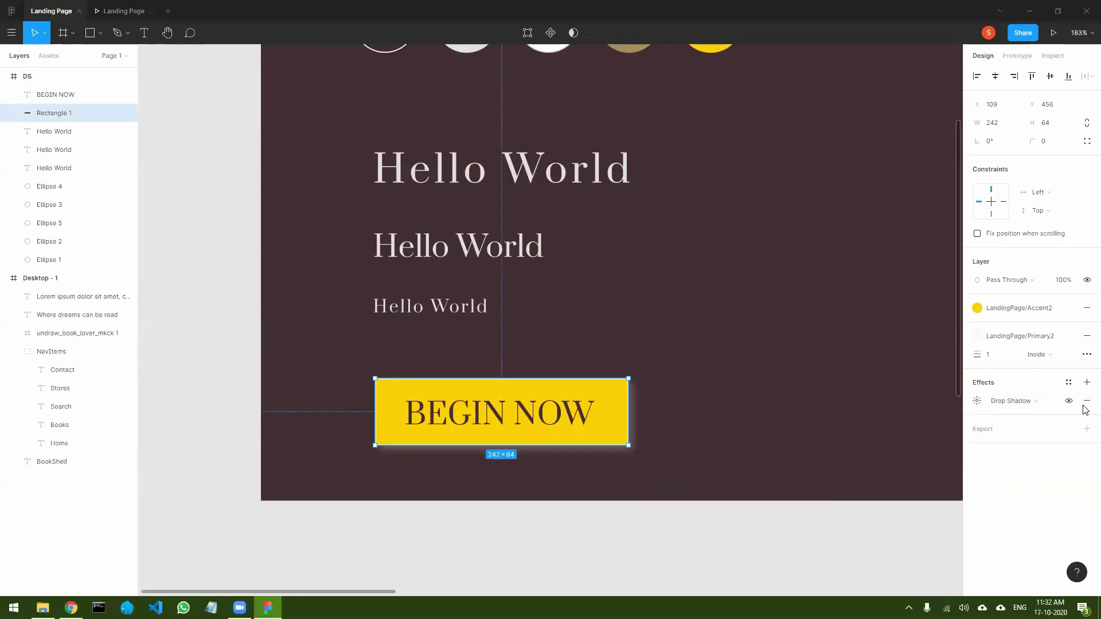
left_click(1087, 400)
left_click(720, 564)
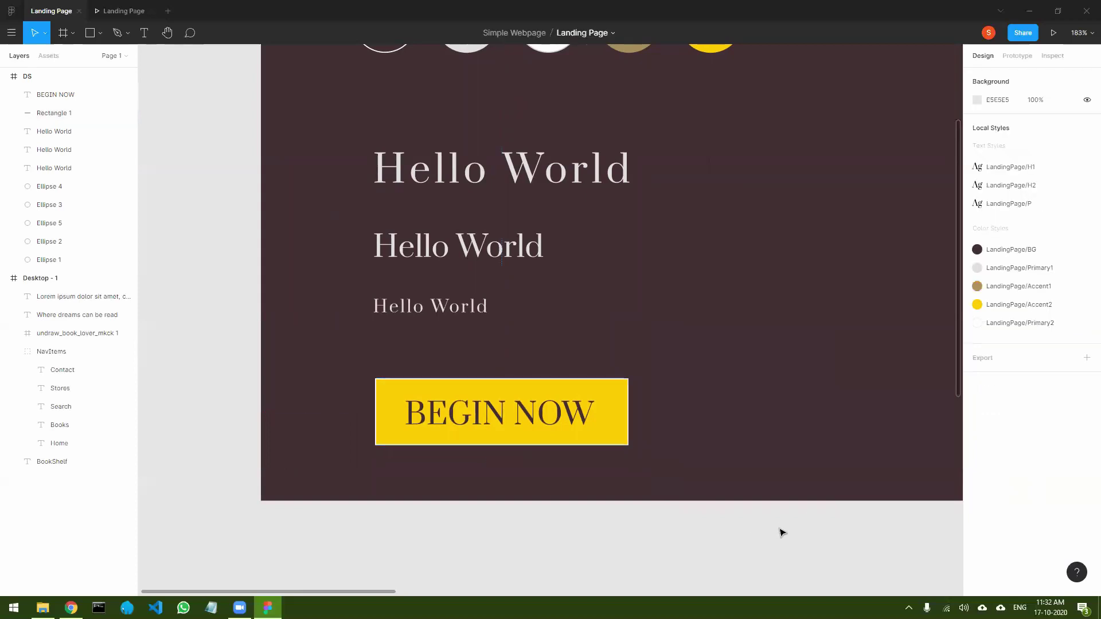
- Create a component from the BEGIN NOW label and the yellow rectangle behind it in the DS frame
left_click(615, 422)
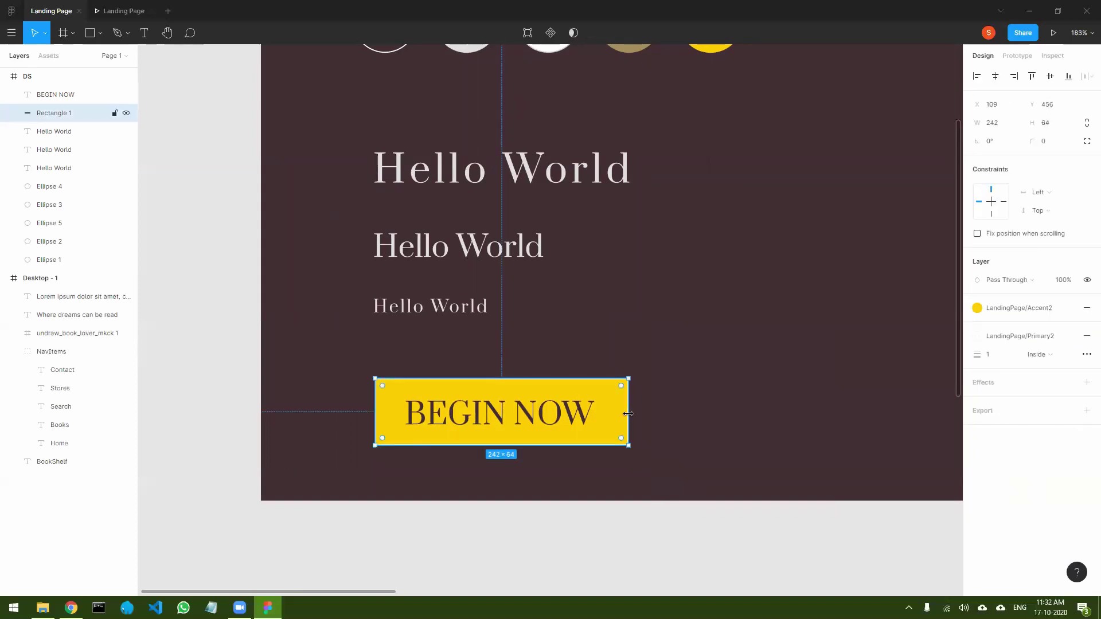
left_click(736, 400)
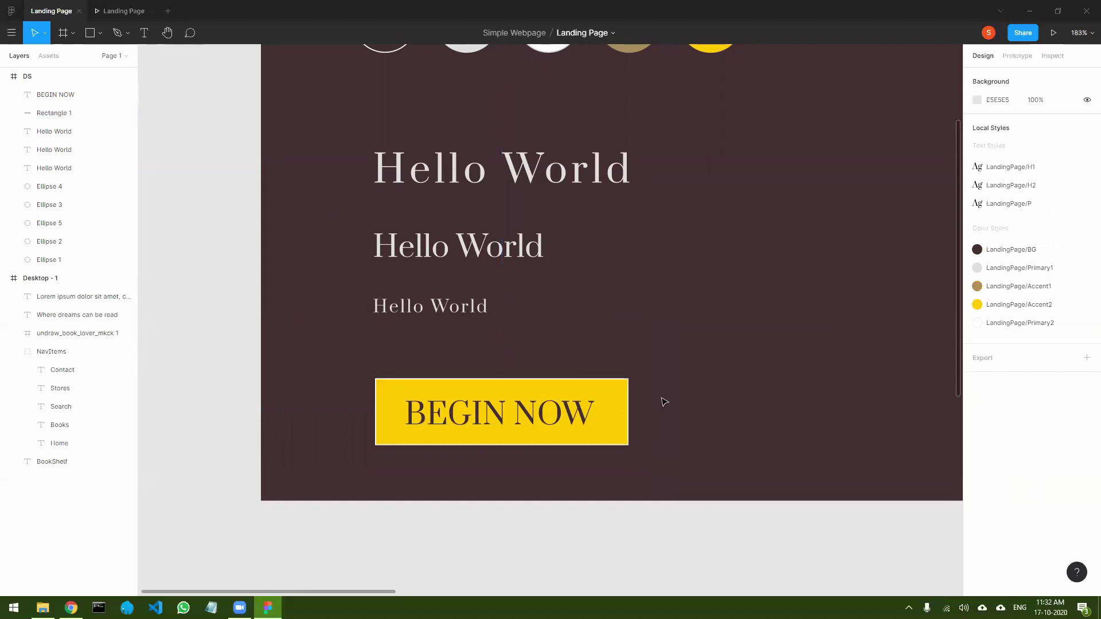
scroll(649, 397, "down", 5)
scroll(750, 413, "right", 5)
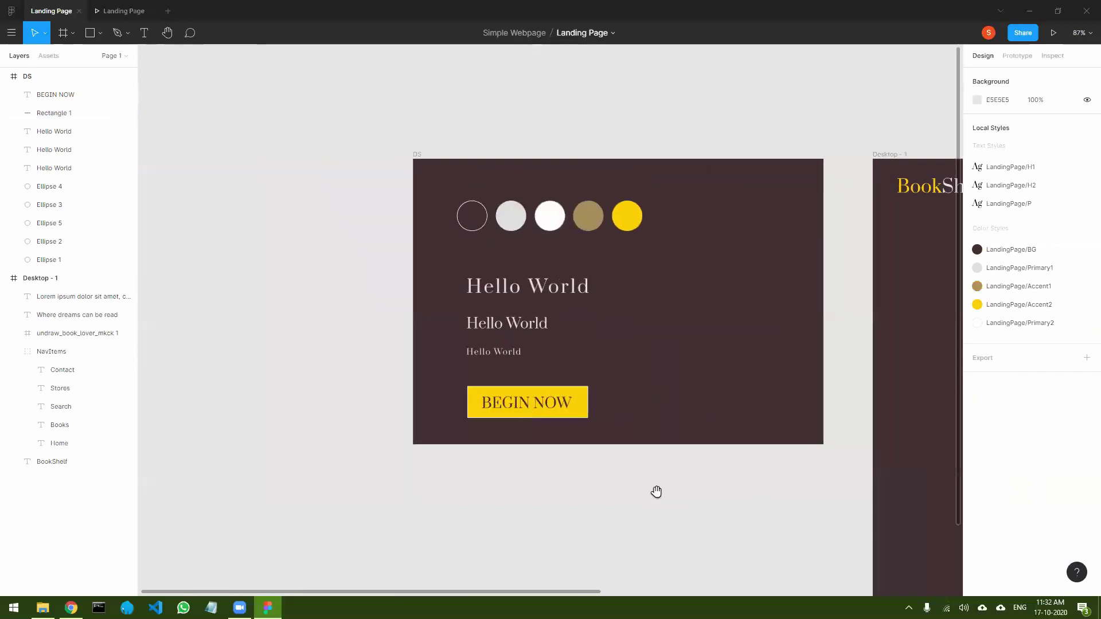
left_click_drag(575, 454, 559, 457)
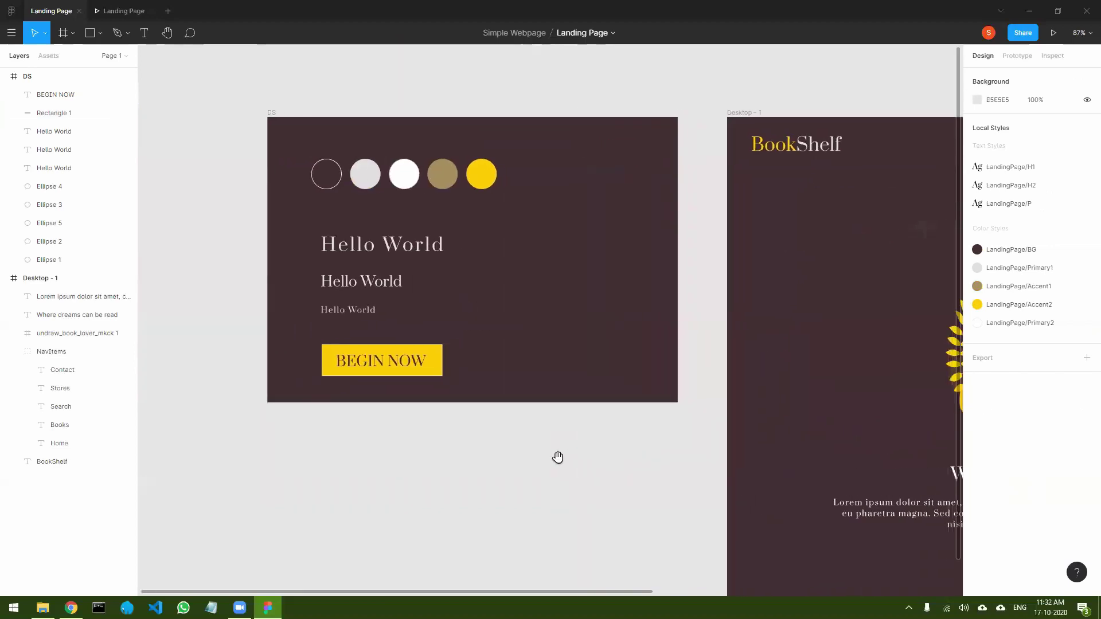
left_click(434, 364)
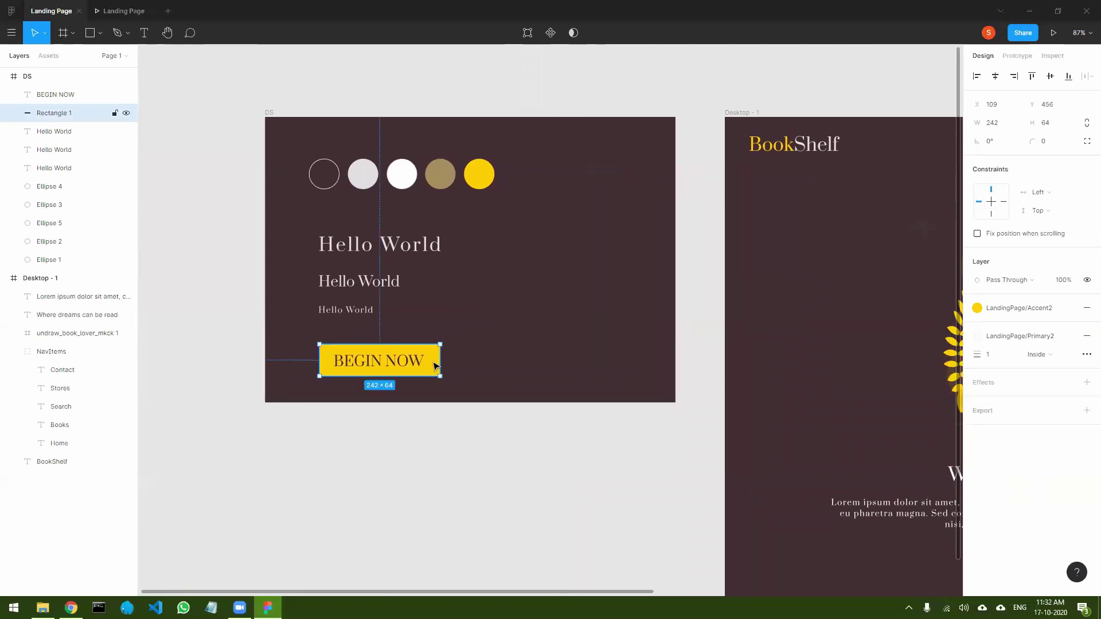
left_click(417, 364, "shift")
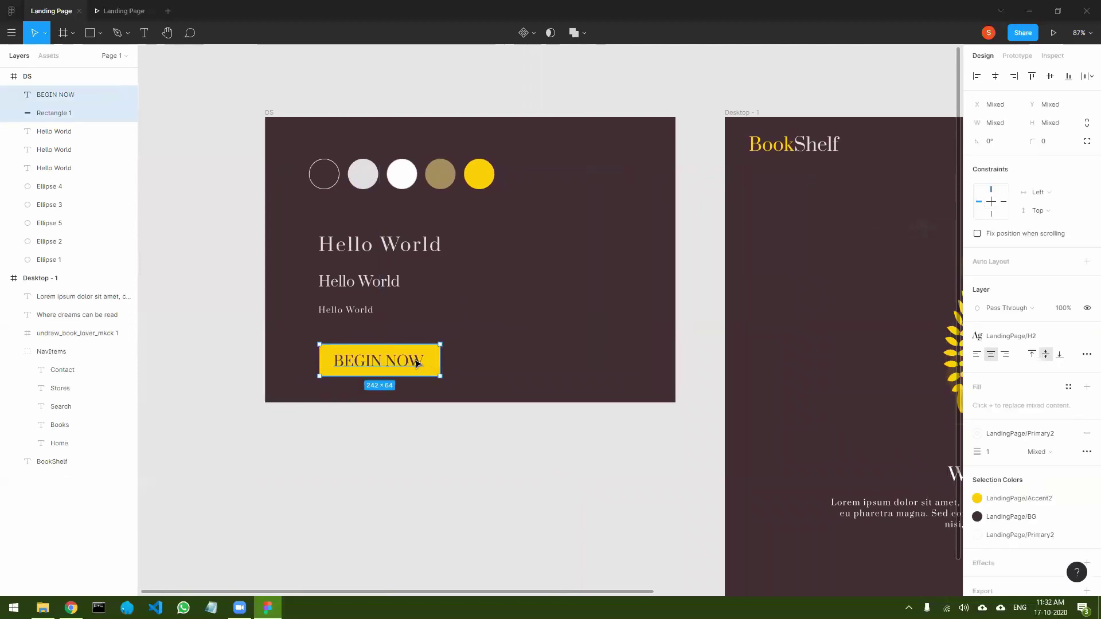
right_click(417, 363)
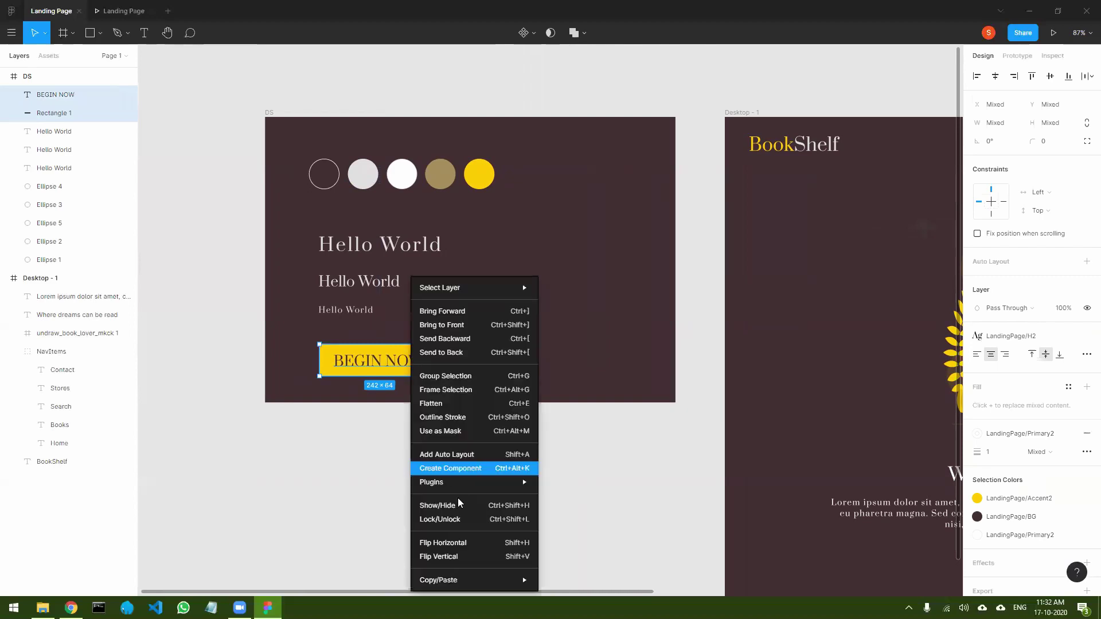
left_click(464, 471)
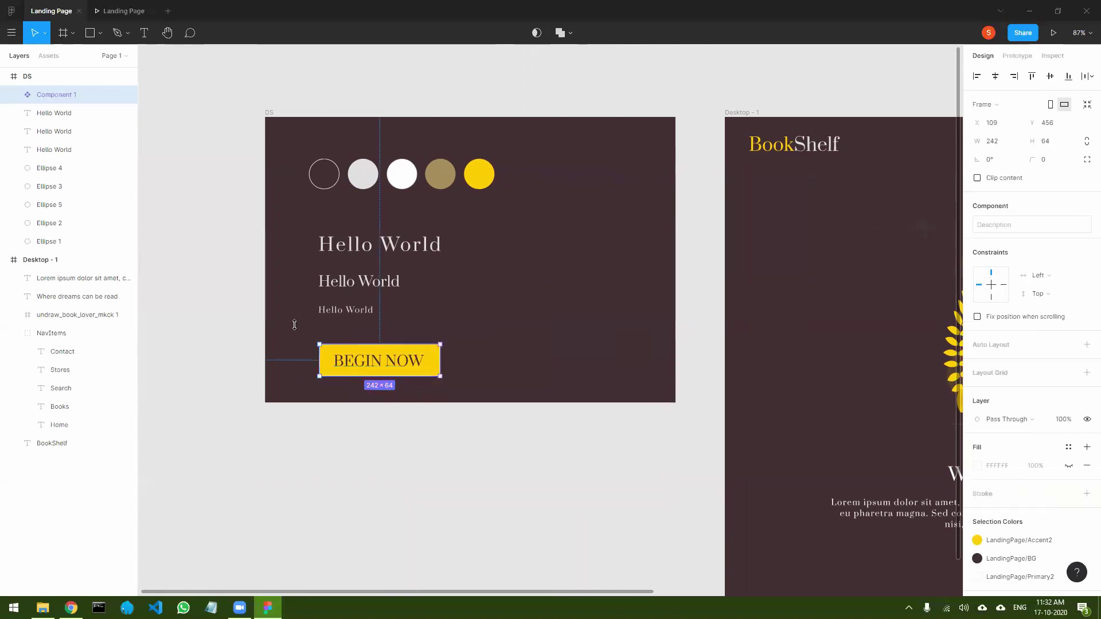
- Rename the BEGIN NOW component as Button
double_click(60, 94)
type("Button")
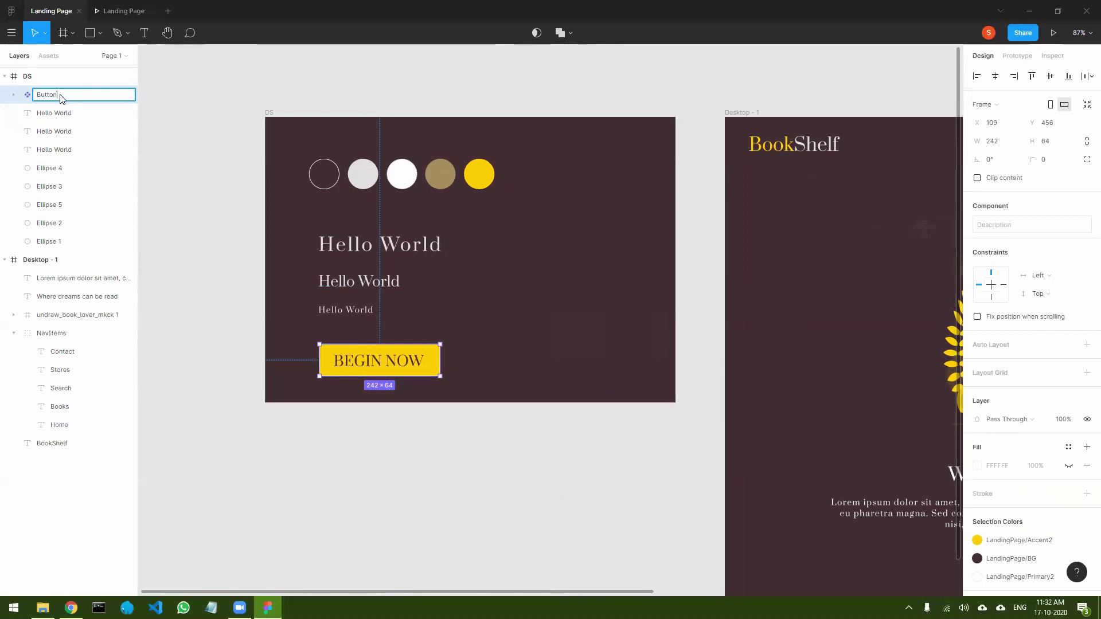
key("Return")
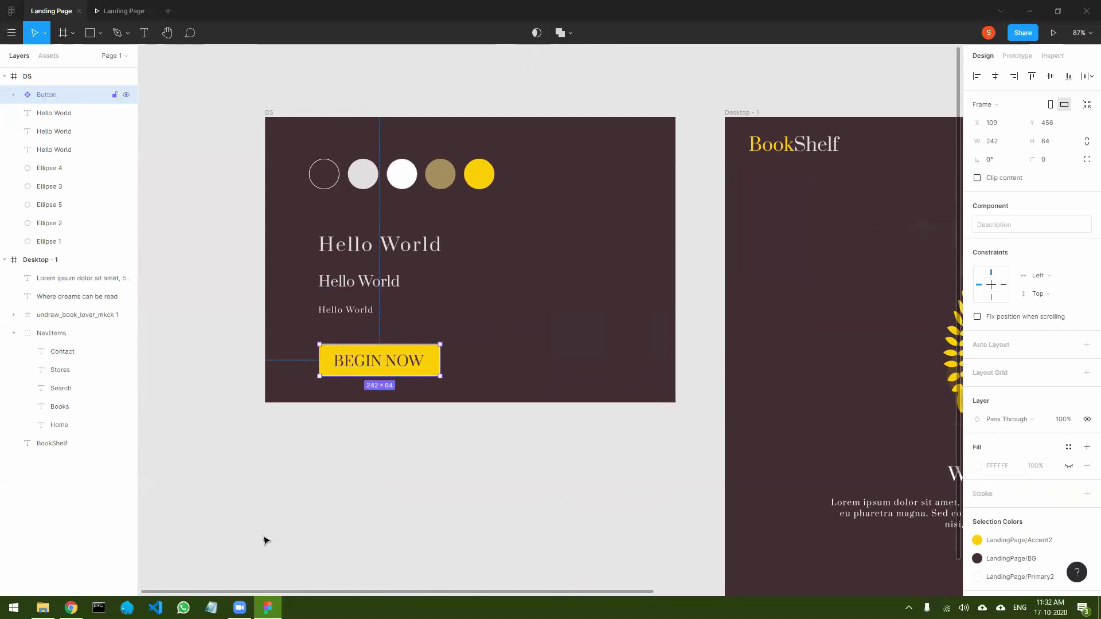
- Place a copy of the Button component on the Desktop - 1 frame, centred just below the lorem ipsum paragraph
left_click_drag(646, 518, 363, 445)
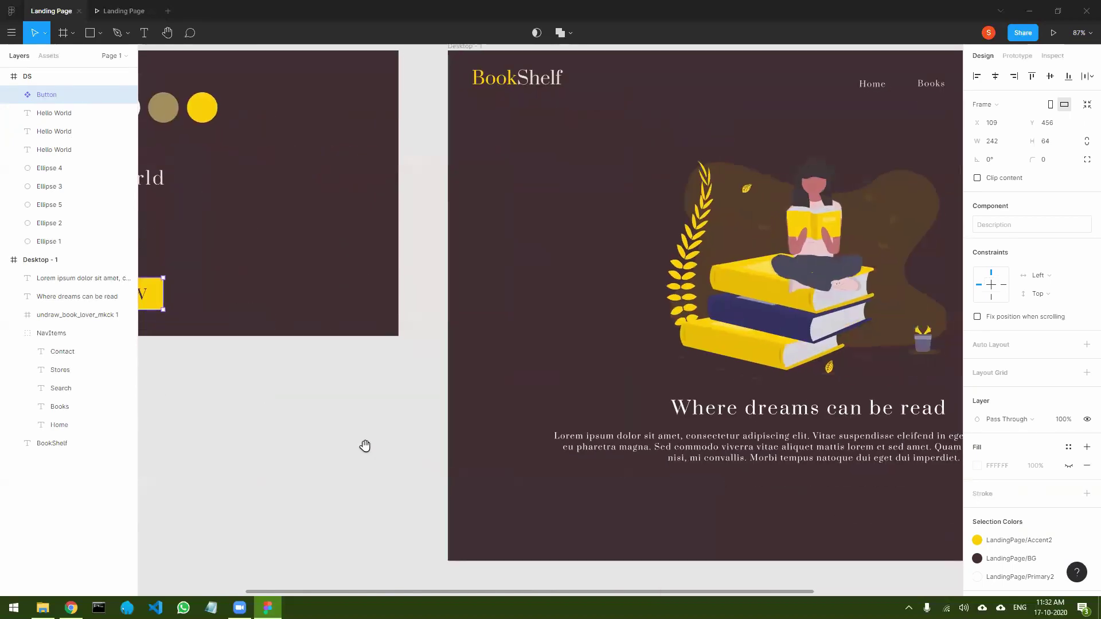
scroll(155, 292, "down", 3)
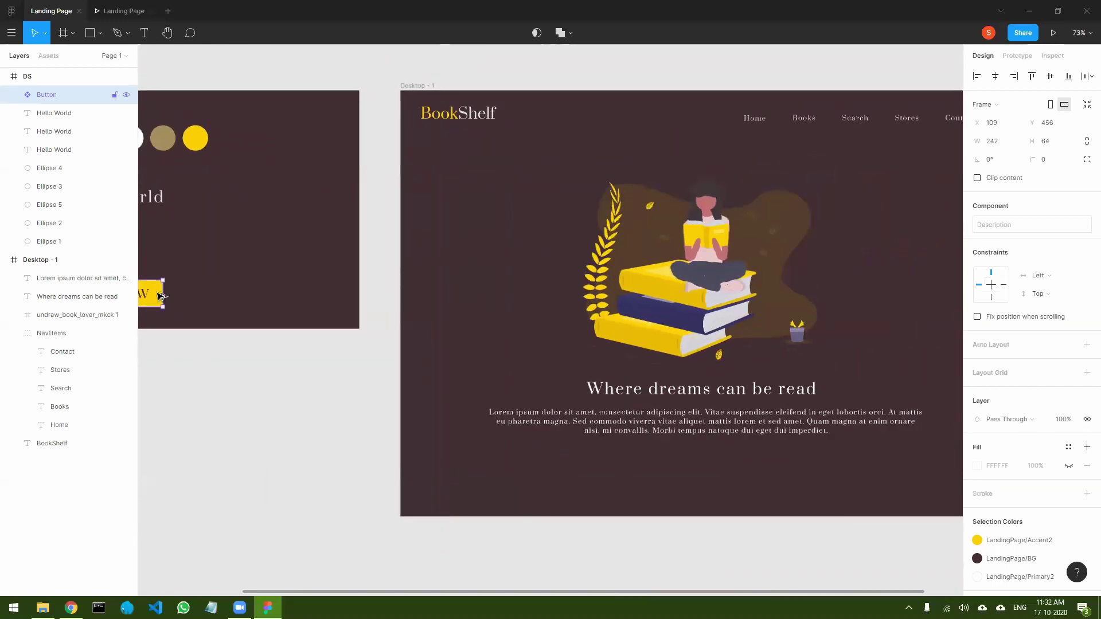
left_click_drag(159, 297, 733, 462)
left_click(789, 550)
left_click_drag(789, 551, 619, 509)
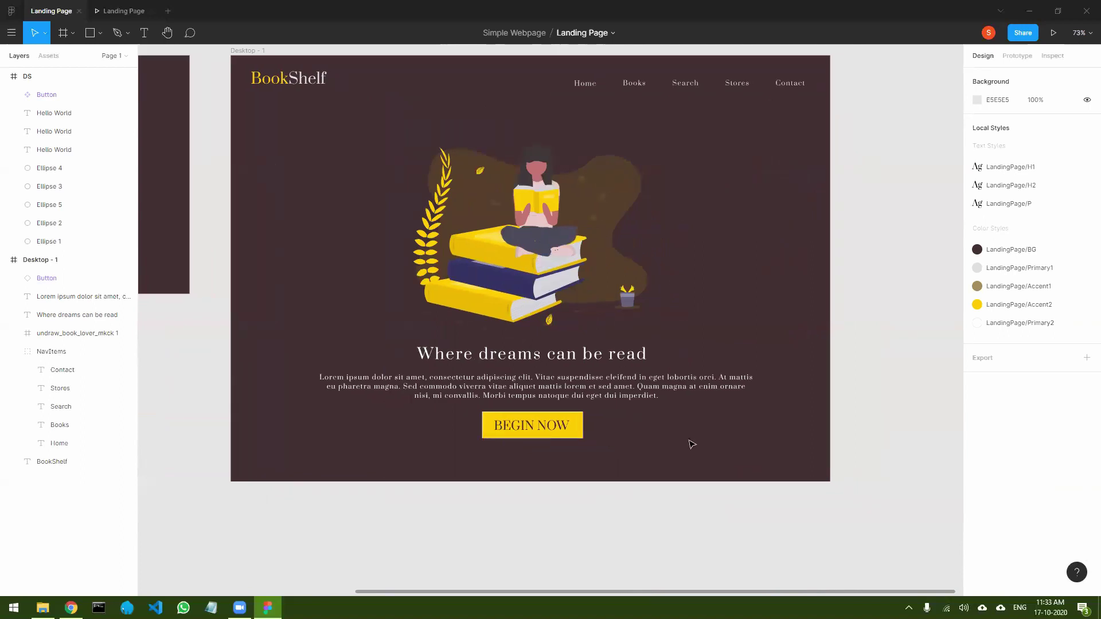
- Add a text box about 1078 × 47 along the landing page's lower edge, reading "Developed by" followed by the developer's name
scroll(659, 457, "down", 1)
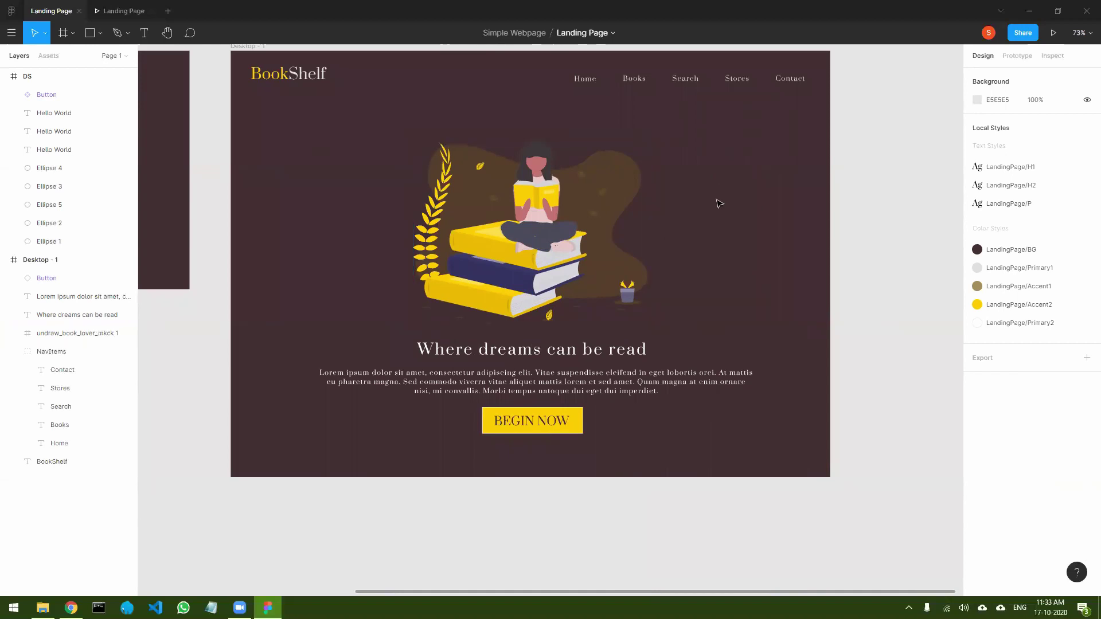
left_click(145, 35)
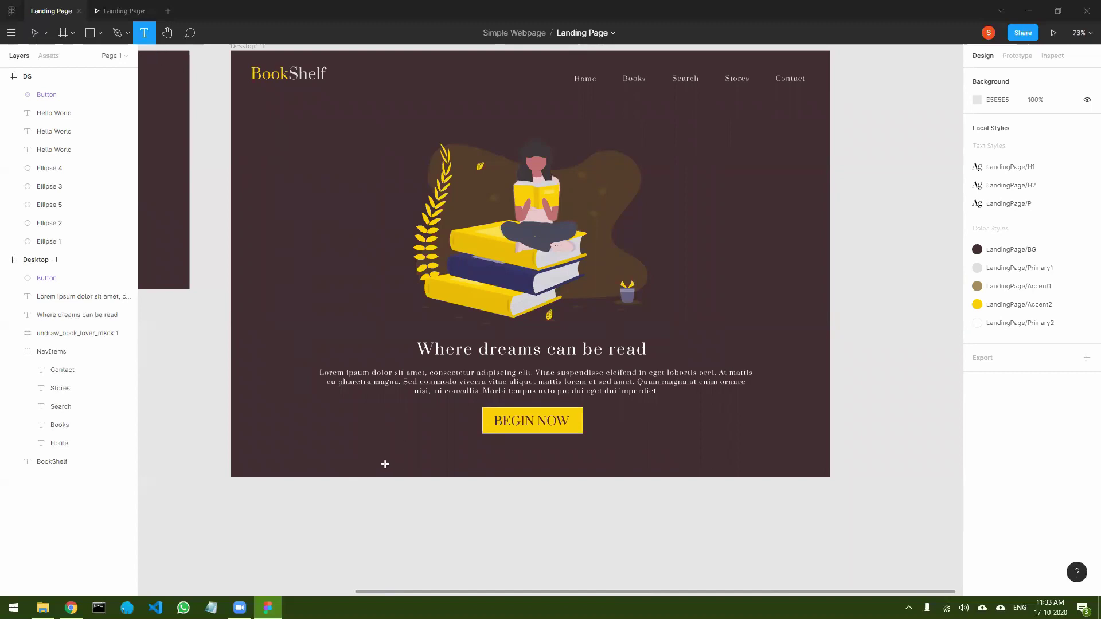
left_click_drag(305, 458, 756, 477)
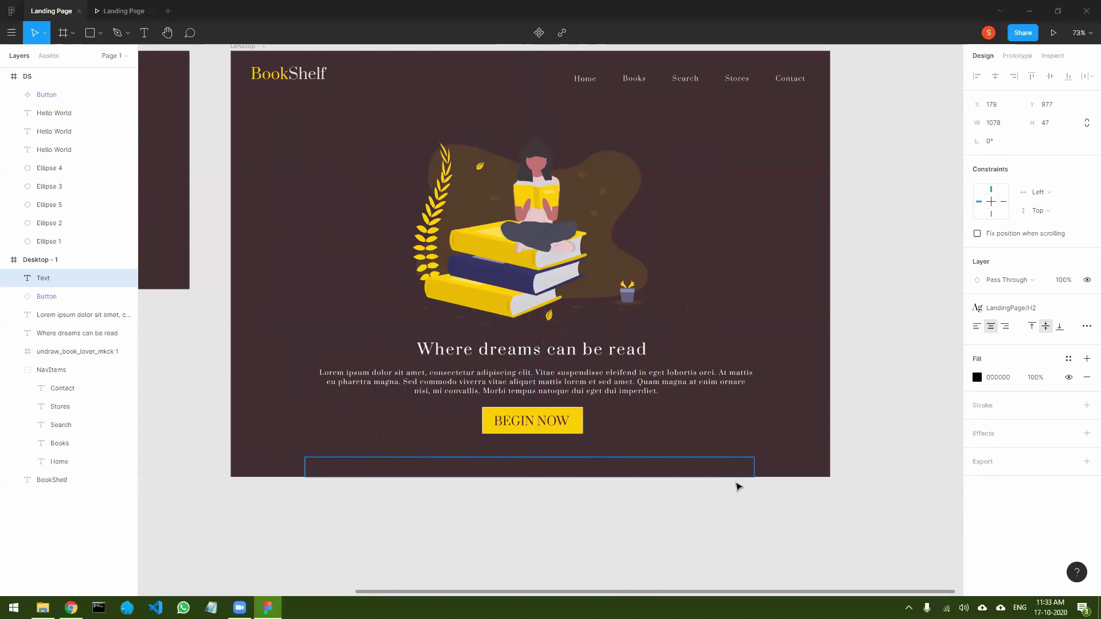
type("Developed by Shiburaj")
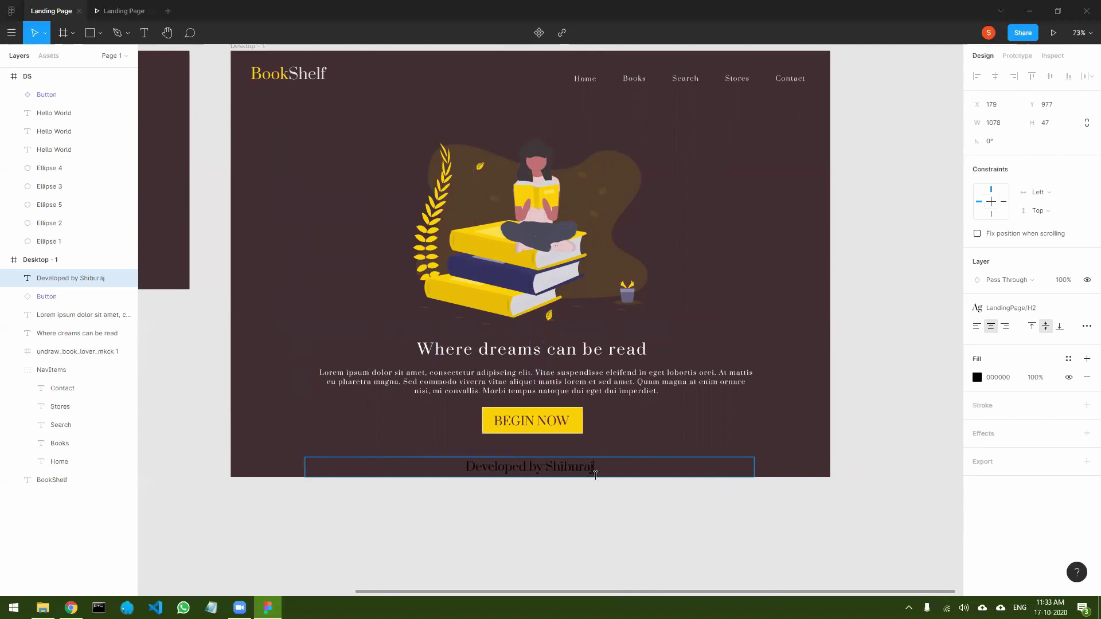
- Apply the LandingPage/P text style and the LandingPage/Primary1 fill to the footer credit text
triple_click(555, 466)
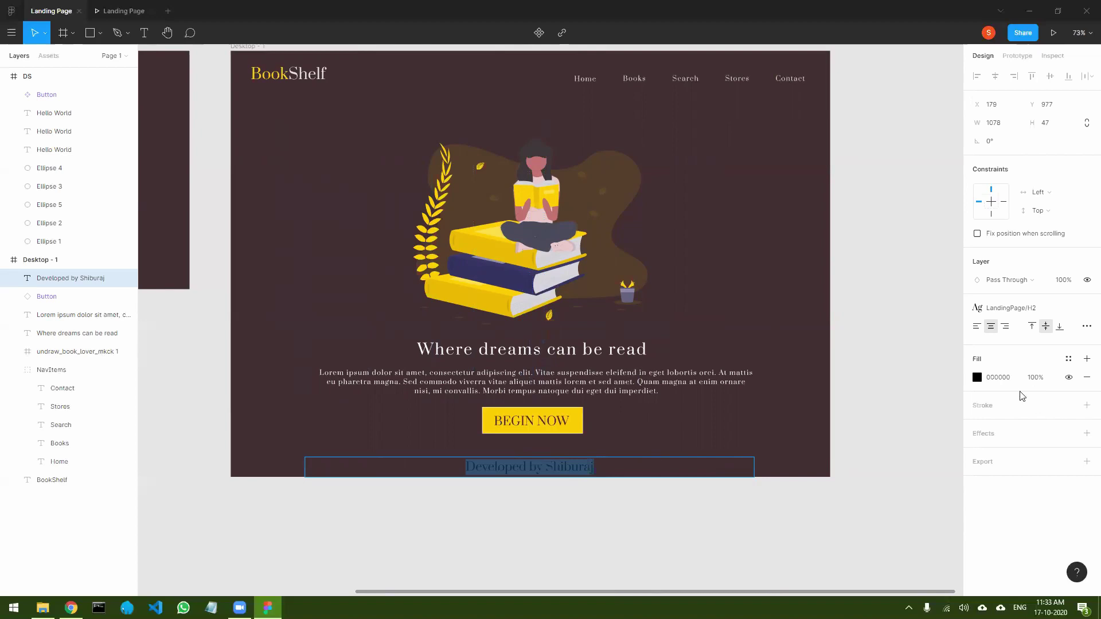
left_click(1045, 311)
left_click(1004, 437)
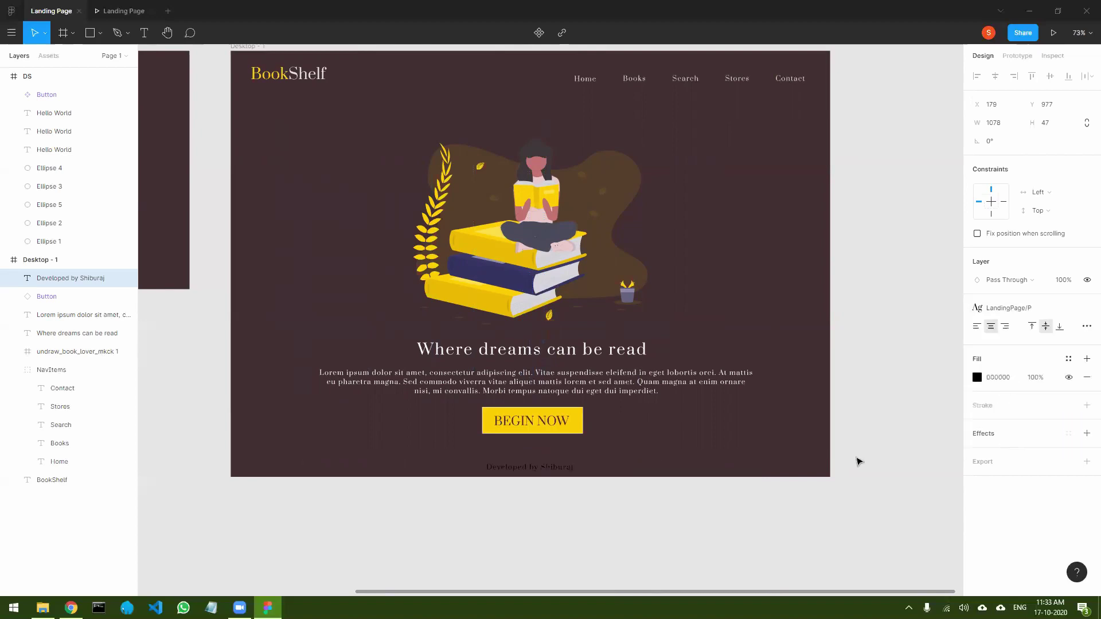
triple_click(565, 471)
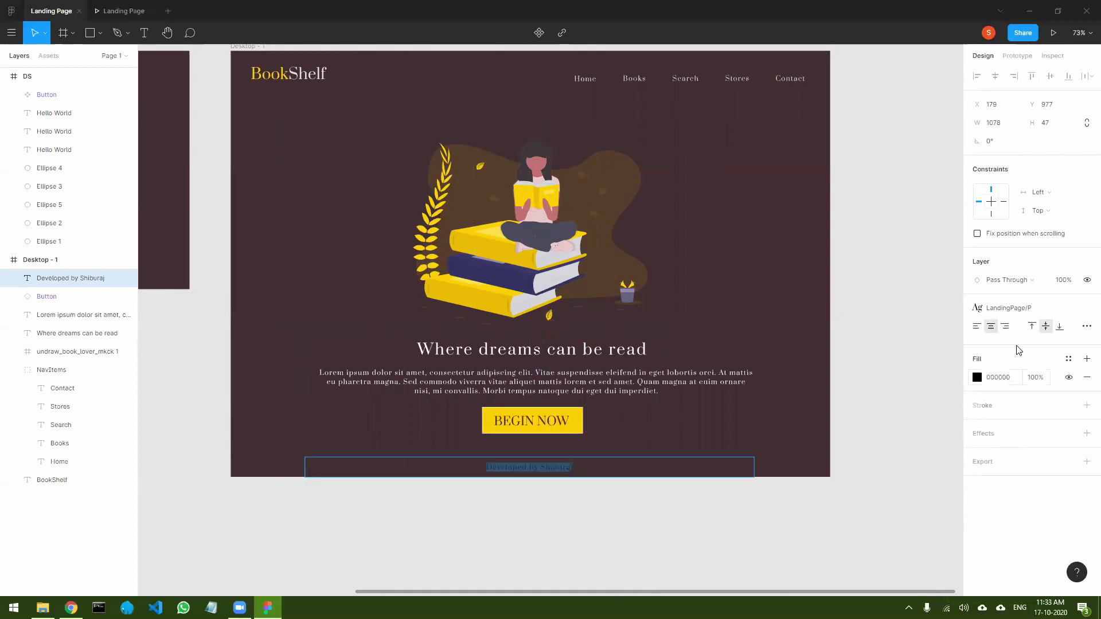
left_click(1069, 360)
left_click(1006, 450)
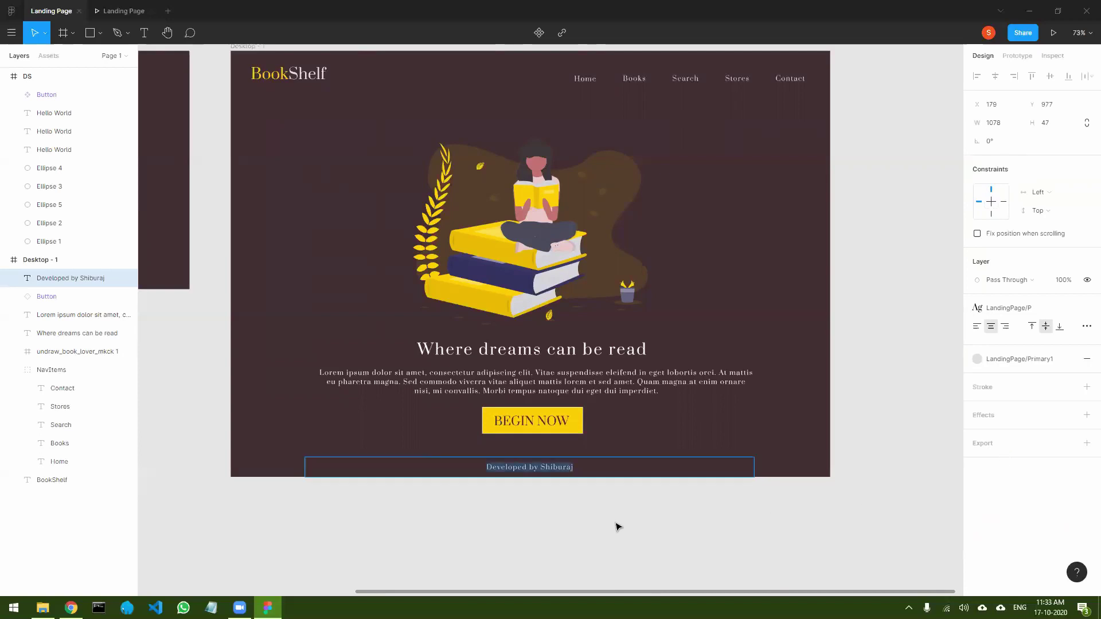
key("Escape")
left_click(660, 522)
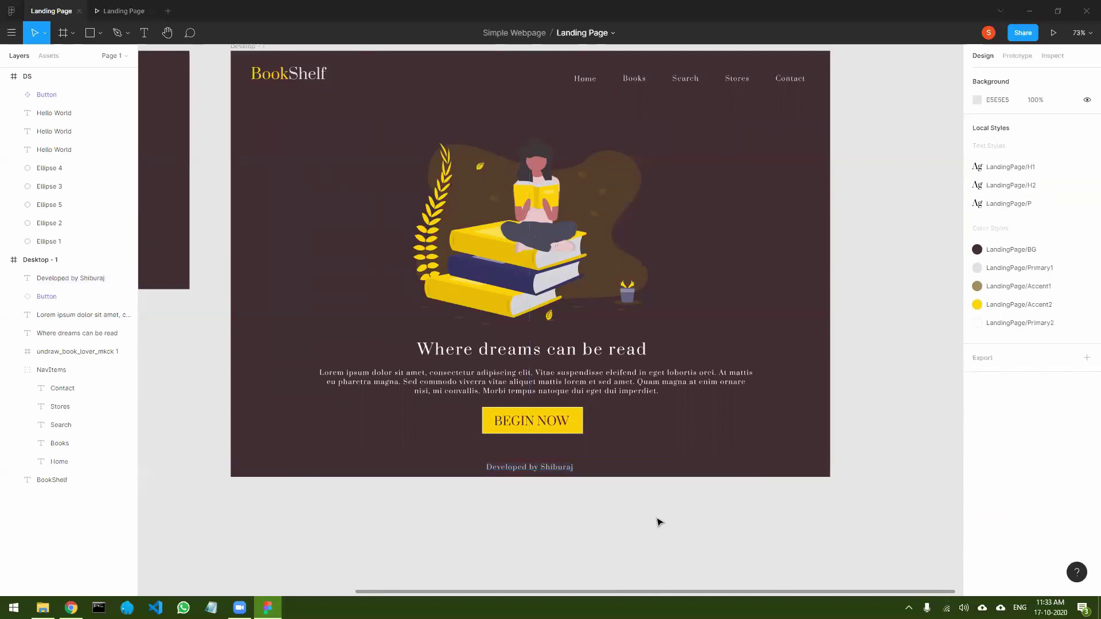
- Widen the footer credit's text box to the full 1440 frame width and reduce its height to 39
left_click(564, 469)
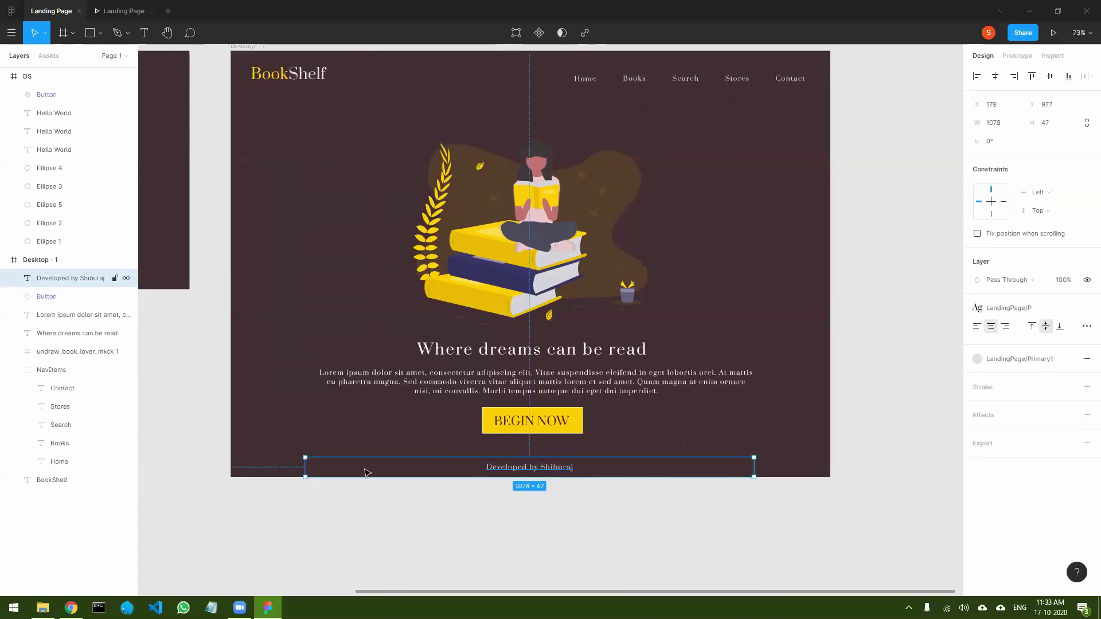
left_click_drag(305, 467, 231, 467)
left_click_drag(785, 466, 830, 468)
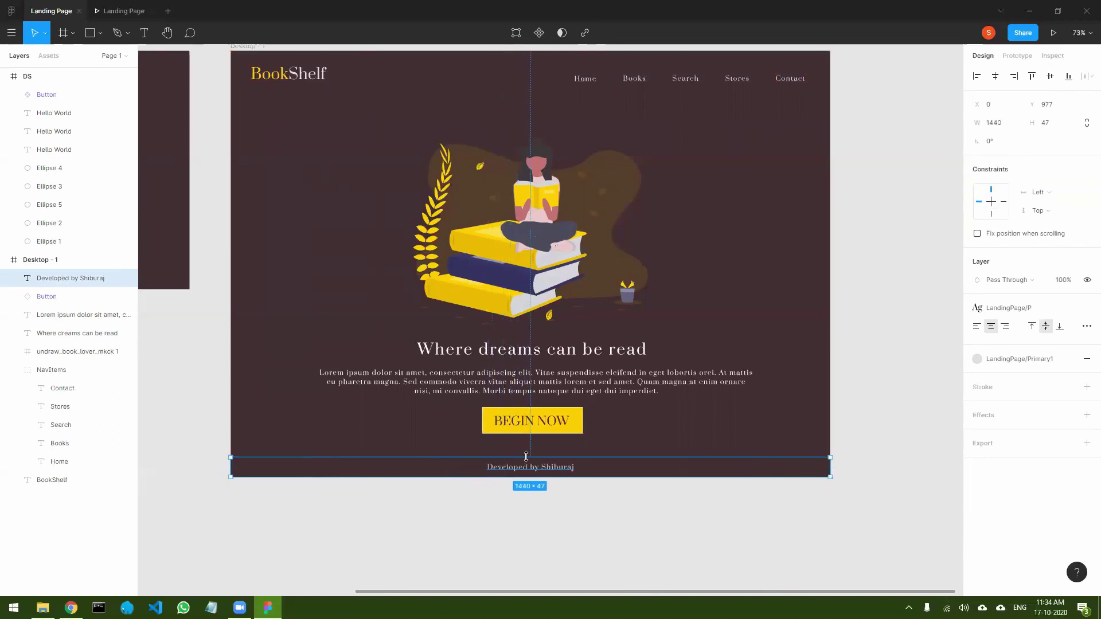
left_click_drag(526, 459, 526, 461)
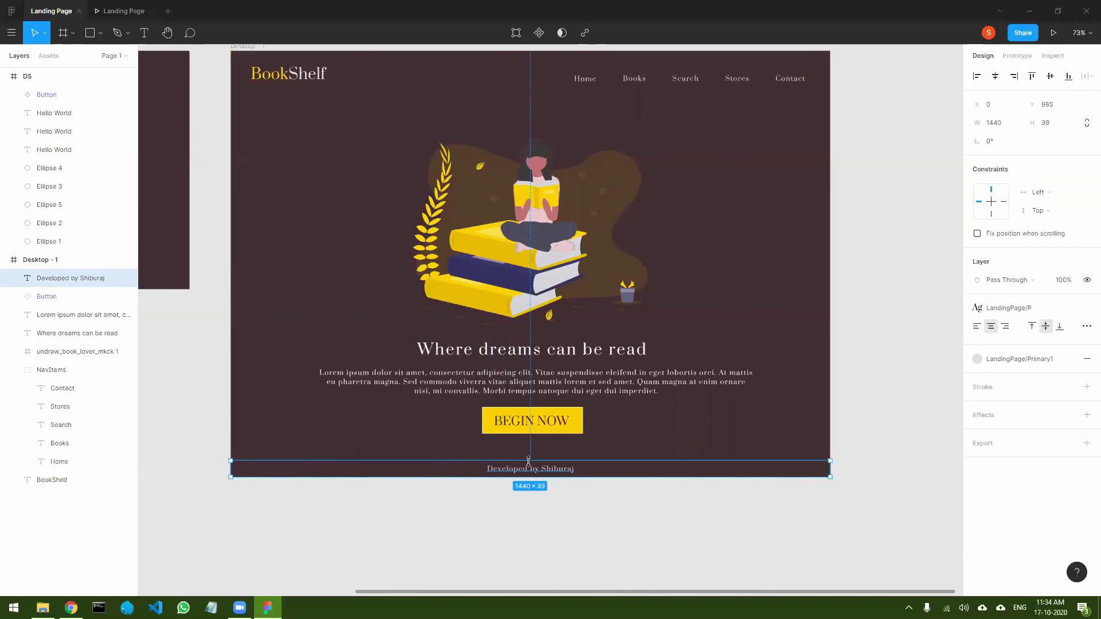
left_click(717, 533)
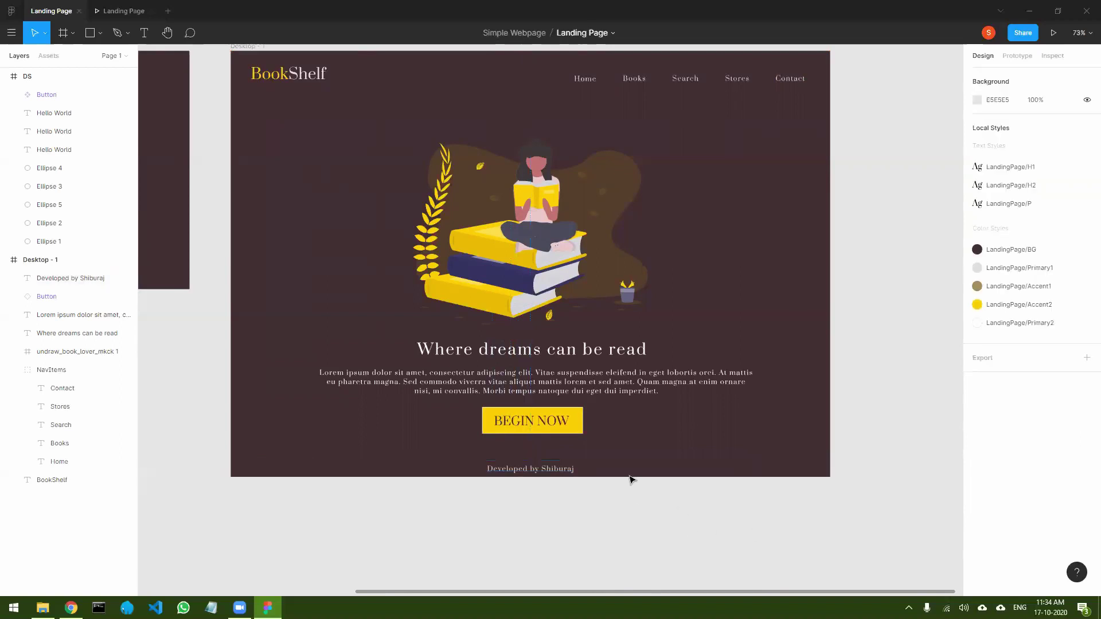
- Check the footer credit and the whole landing page in the prototype preview, and return to the design file
left_click(565, 474)
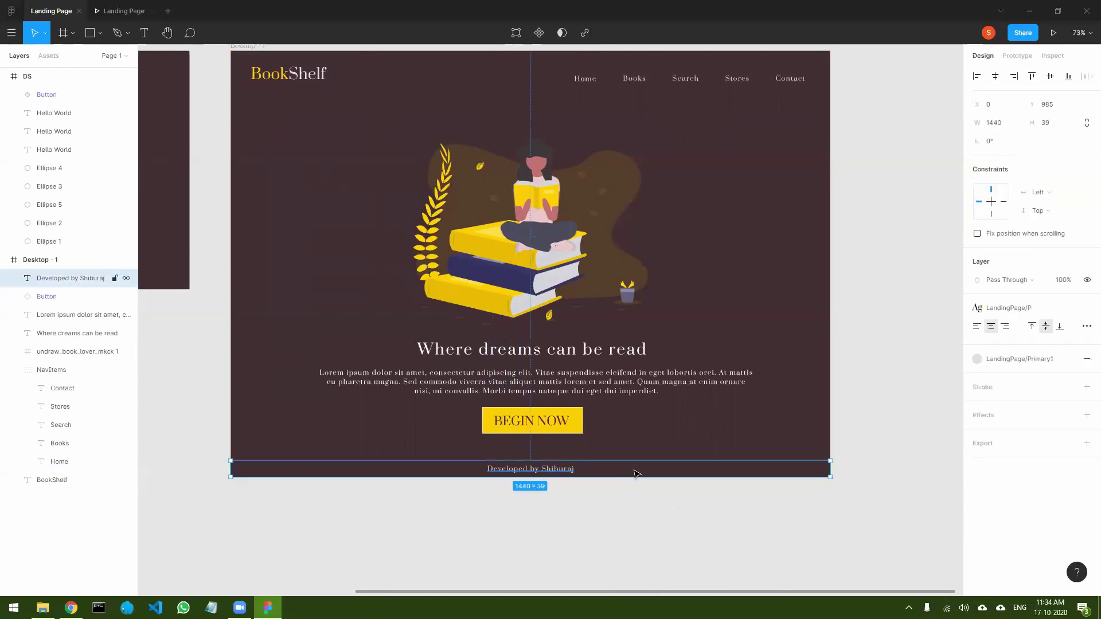
left_click(922, 471)
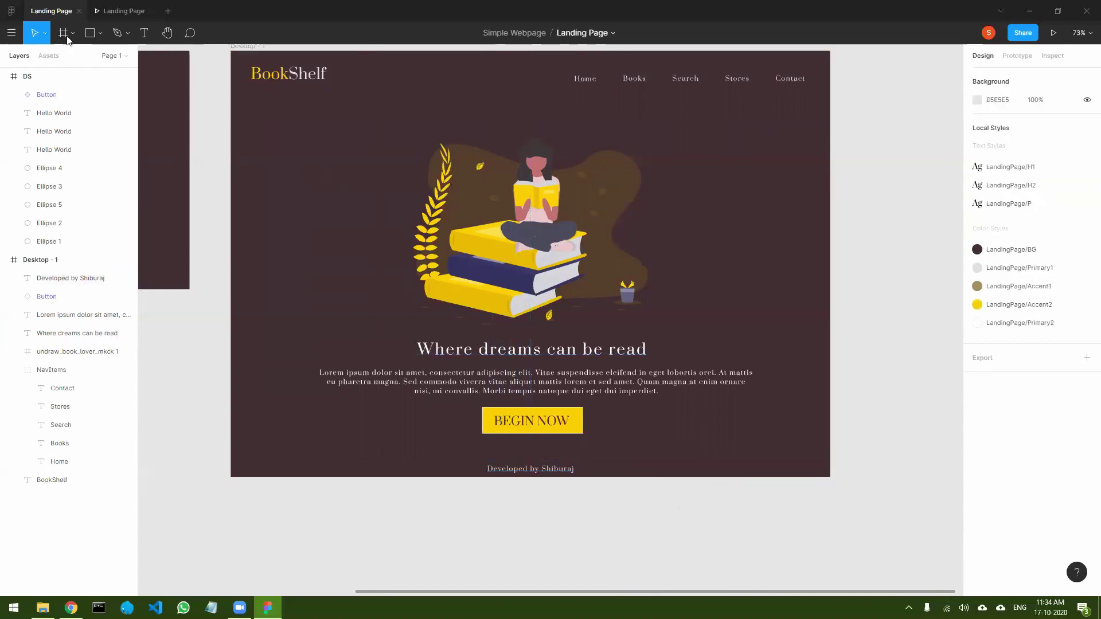
left_click(121, 11)
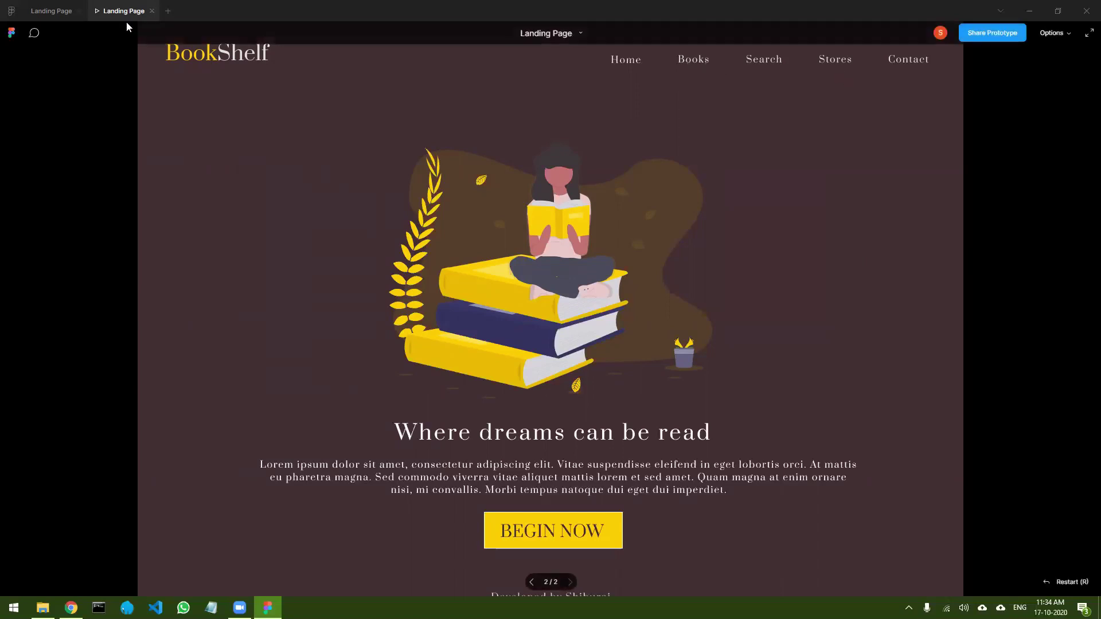
left_click(51, 11)
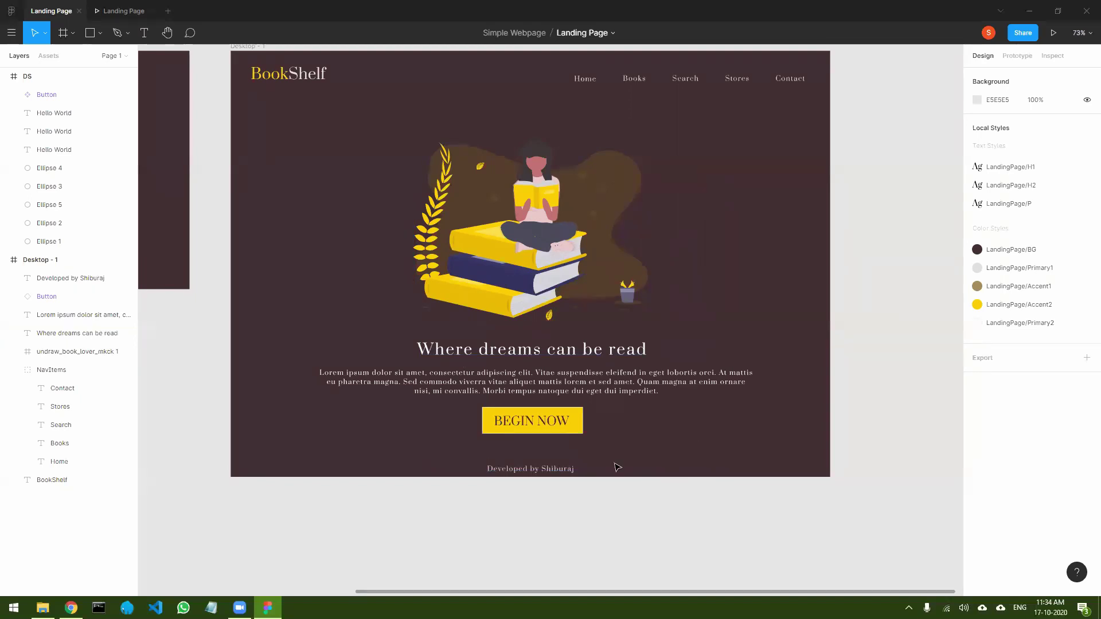
- Move the illustration, heading, paragraph and button up together, leaving equal gaps of 98 to the navigation links and the footer credit
left_click(554, 295)
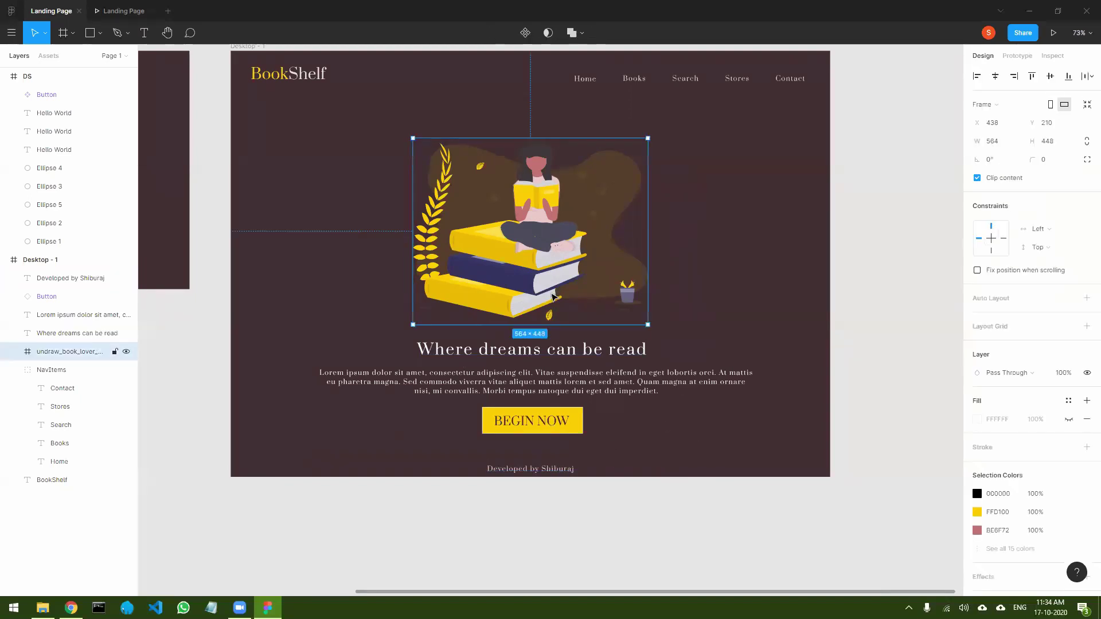
left_click(559, 351, "shift")
left_click(562, 382, "shift")
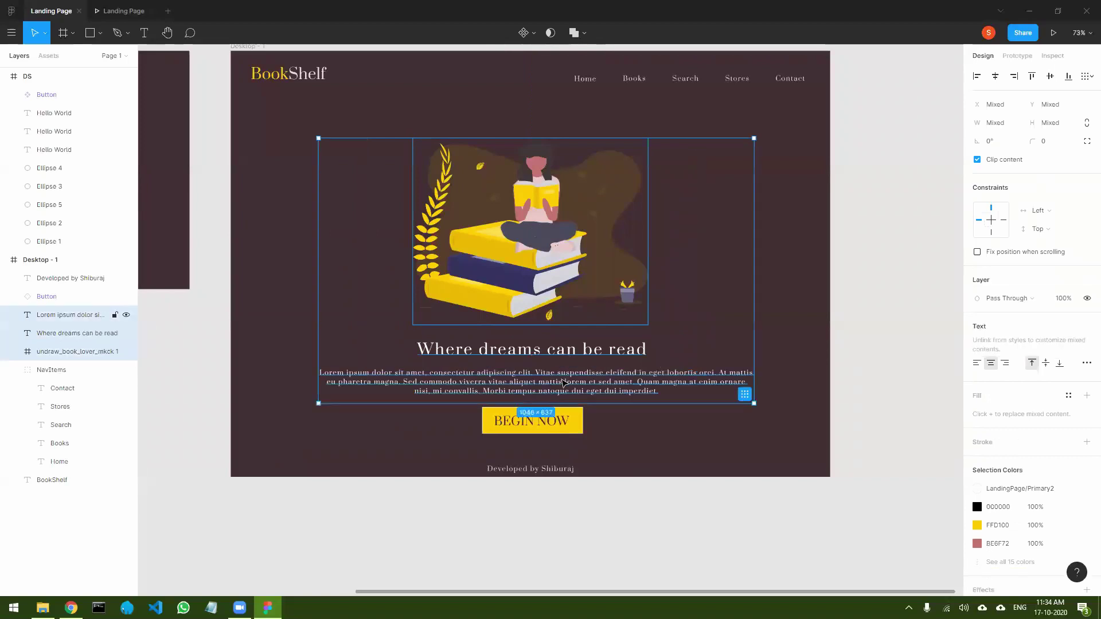
left_click(577, 424, "shift")
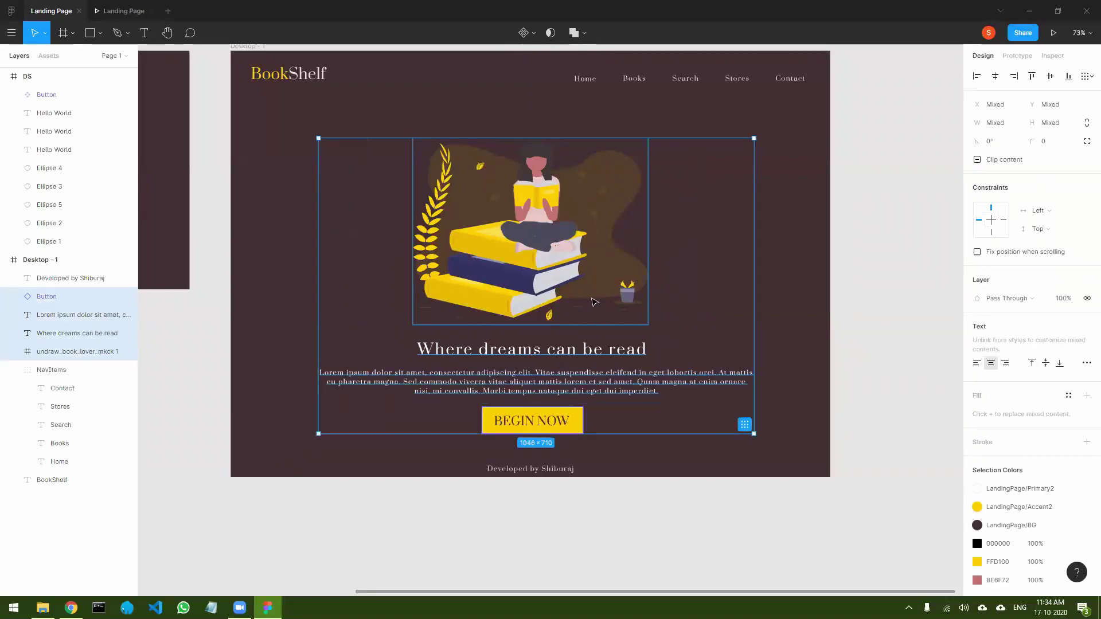
left_click_drag(570, 274, 570, 261)
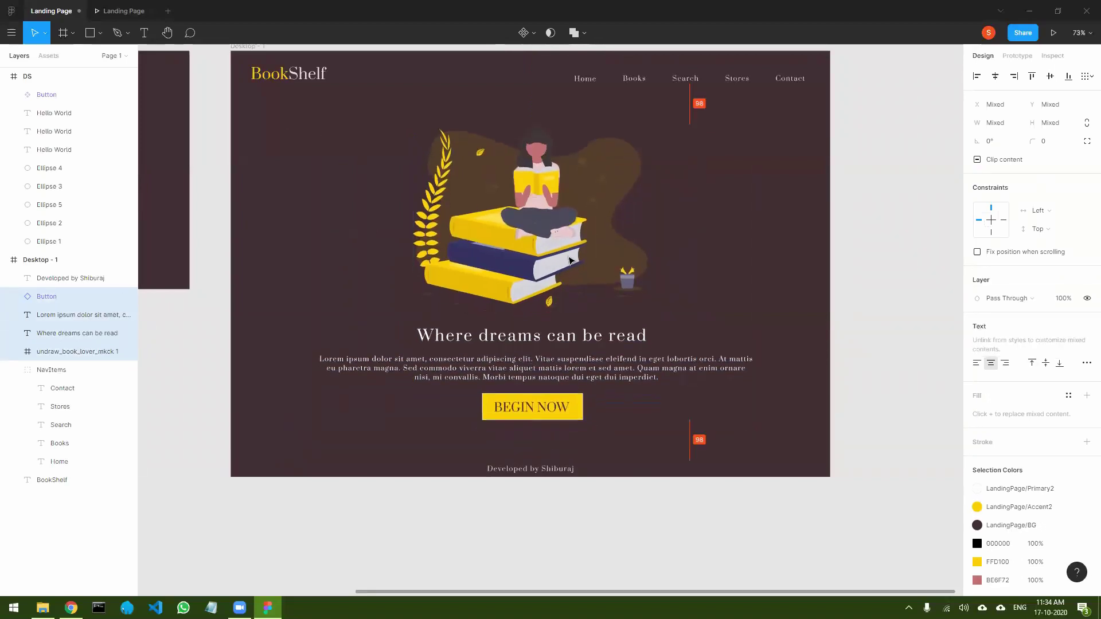
left_click(911, 372)
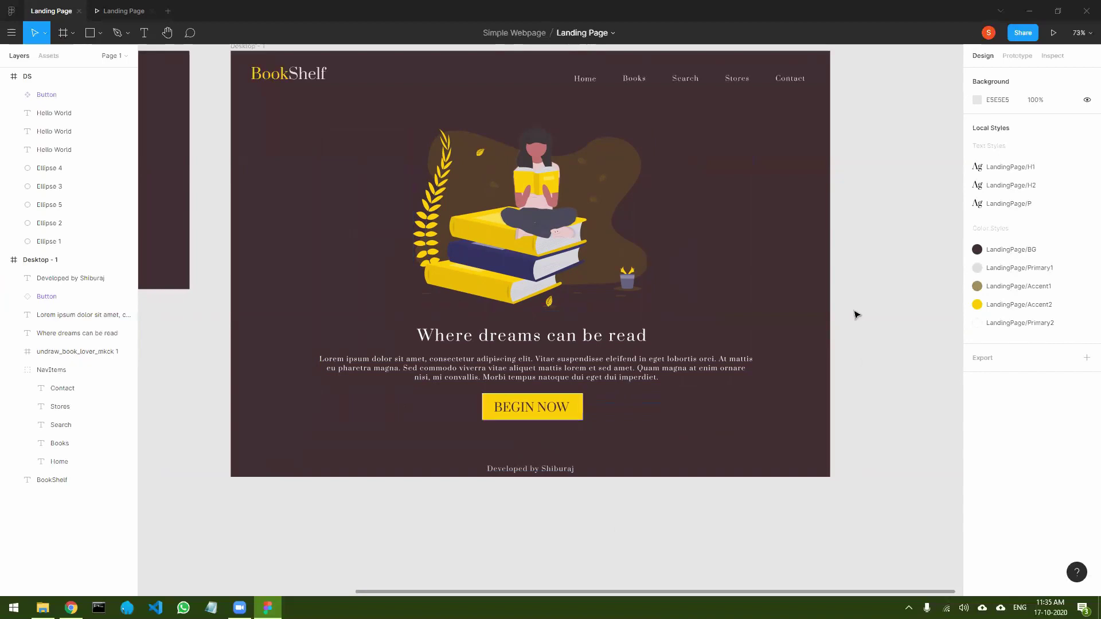
left_click(611, 271)
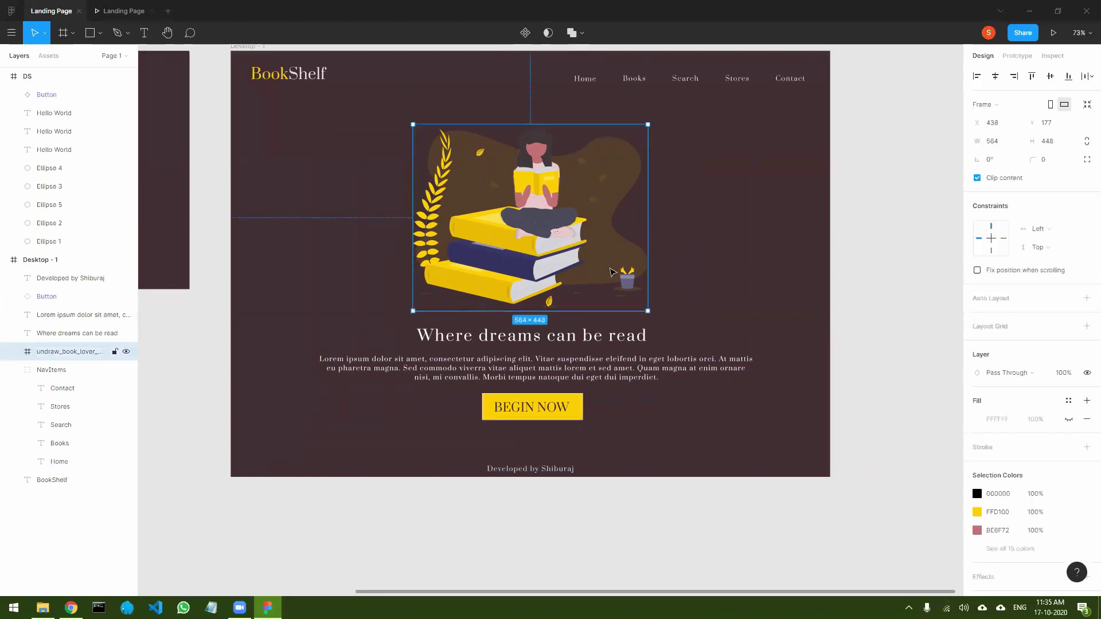
left_click(910, 335)
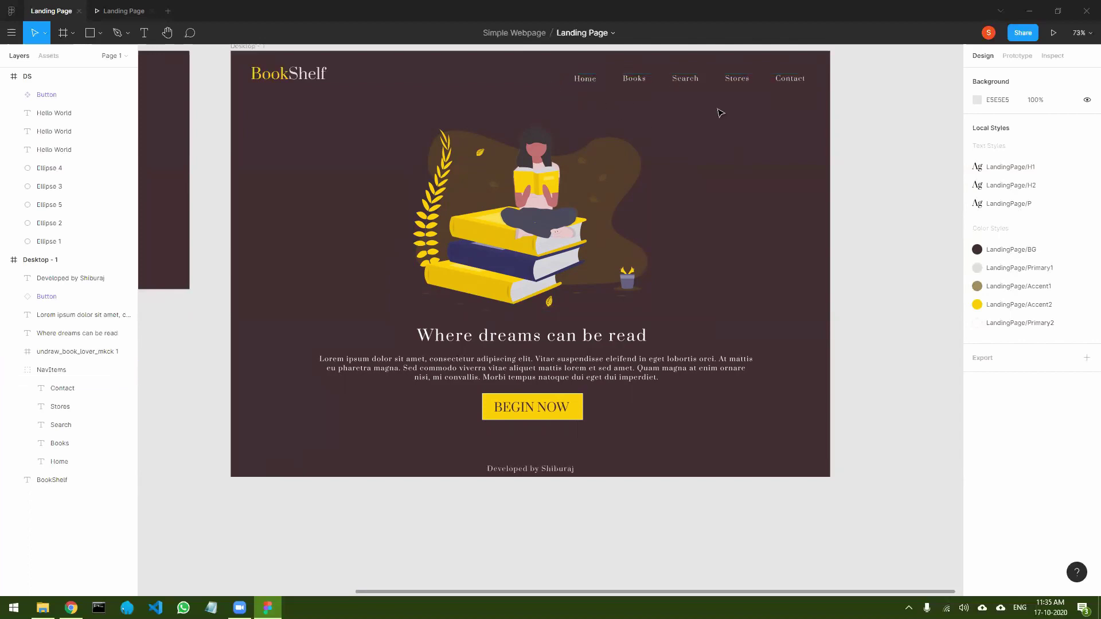
left_click(587, 81)
left_click(588, 80)
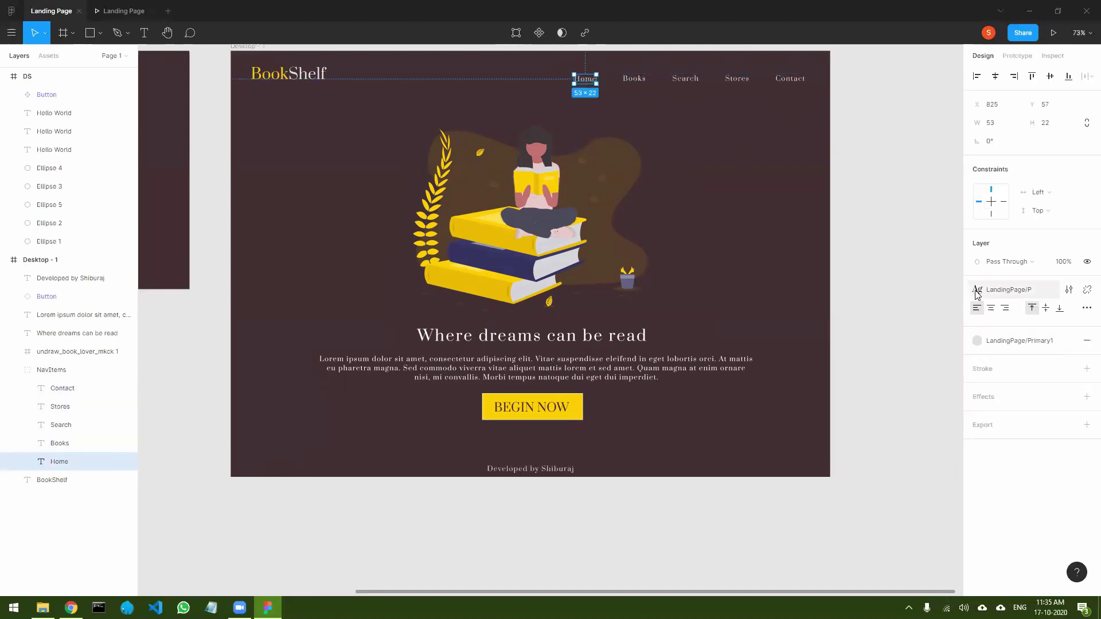
left_click(1085, 370)
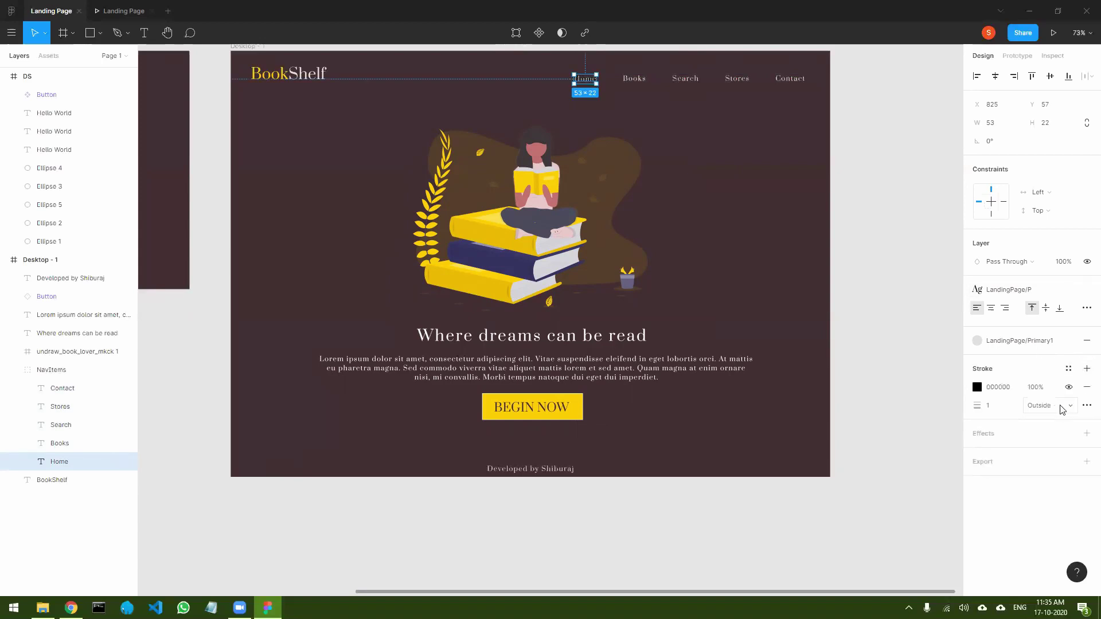
left_click(1086, 406)
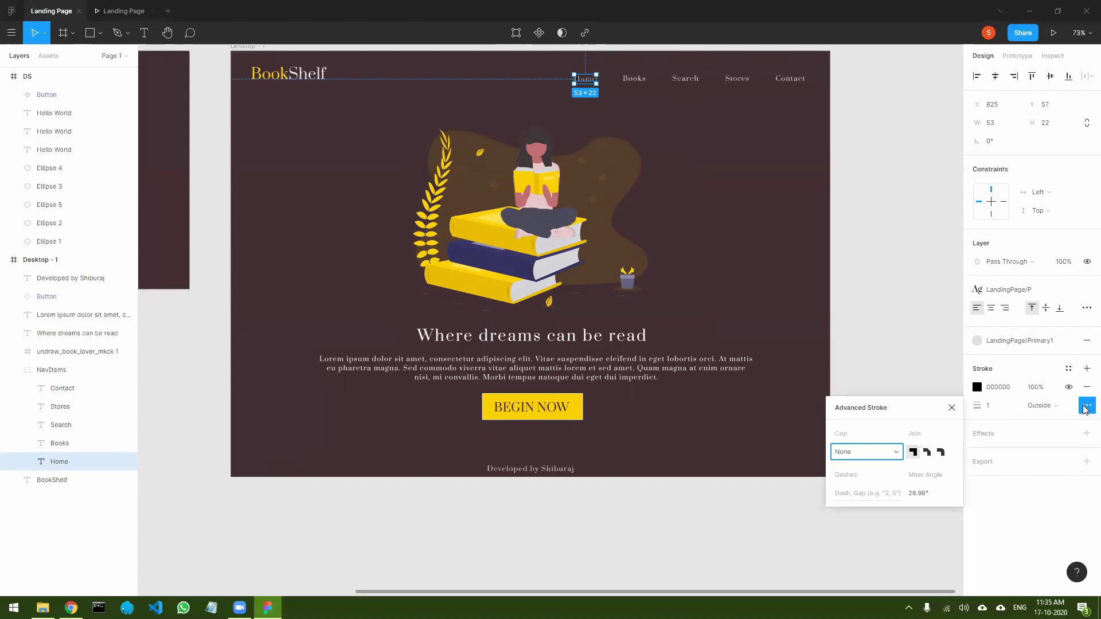
left_click(1086, 407)
left_click(1087, 387)
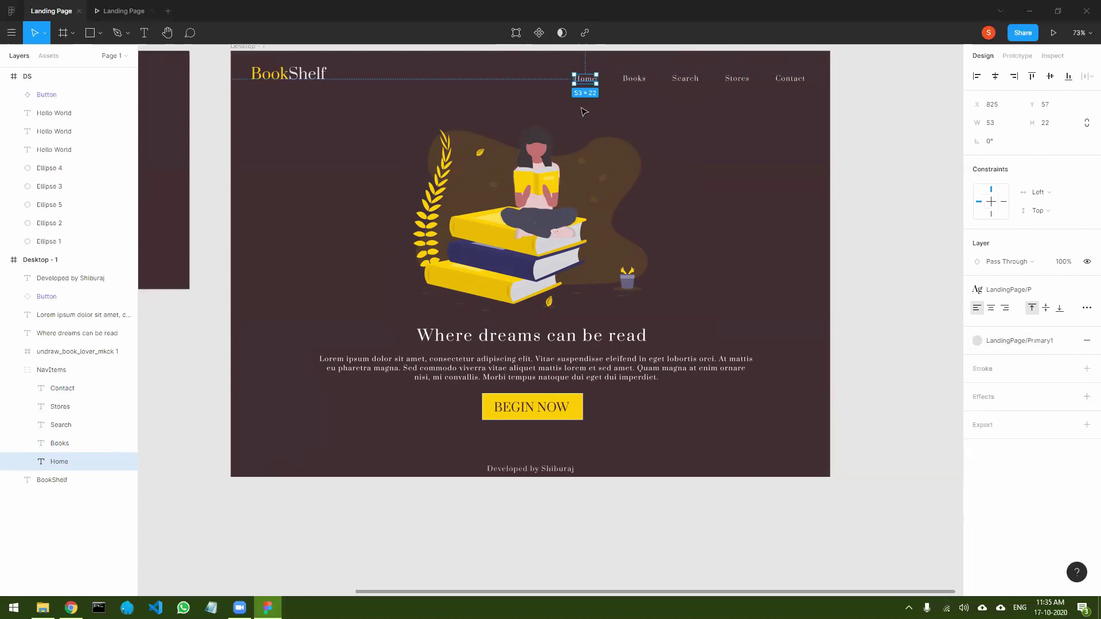
left_click(912, 204)
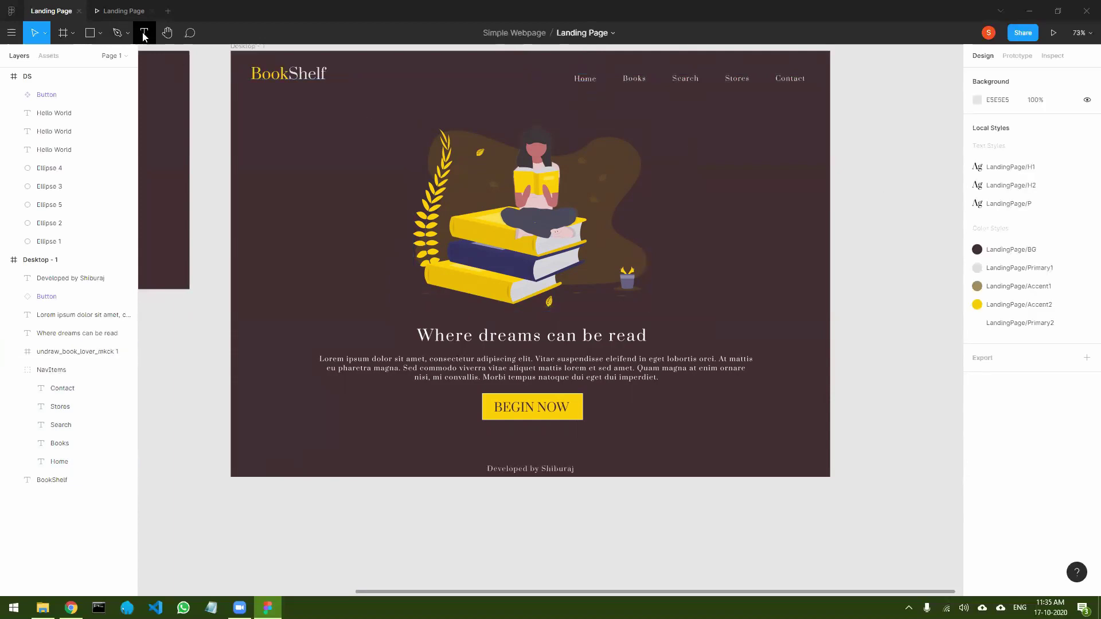
- Draw a horizontal line 52 long directly beneath the Home navigation link, matching the width of the word
left_click(100, 36)
left_click(75, 71)
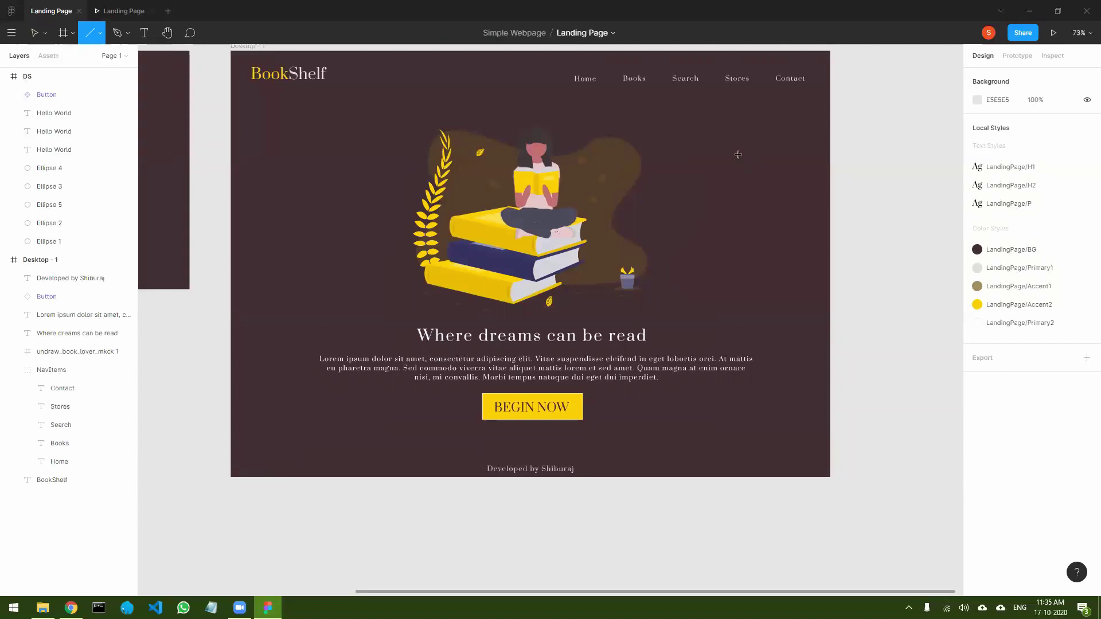
scroll(502, 55, "up", 10, "ctrl")
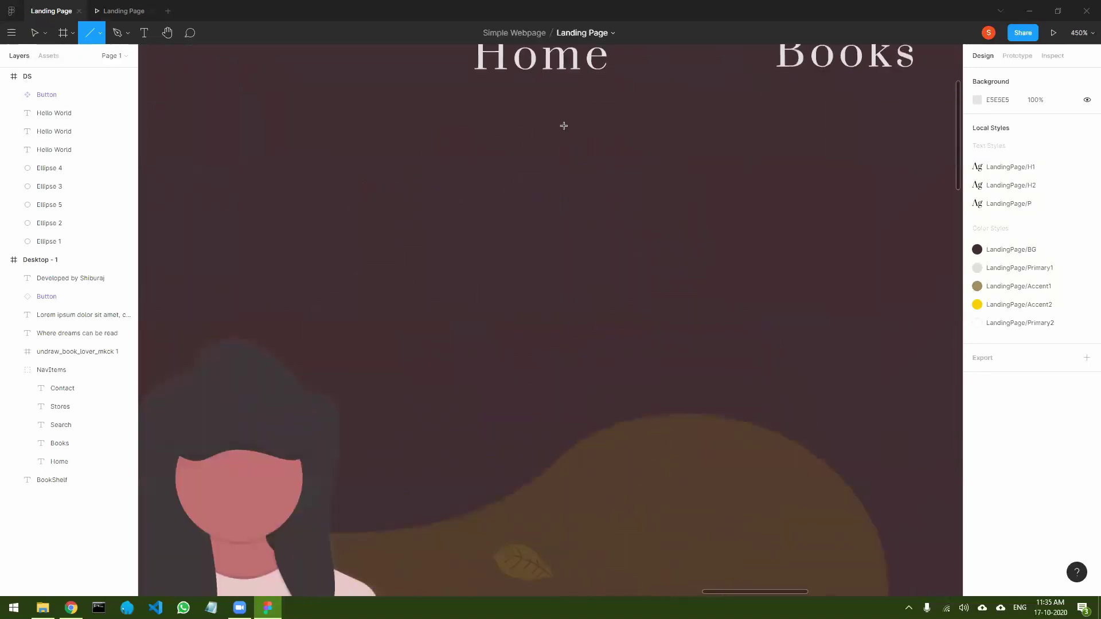
left_click_drag(535, 157, 599, 295)
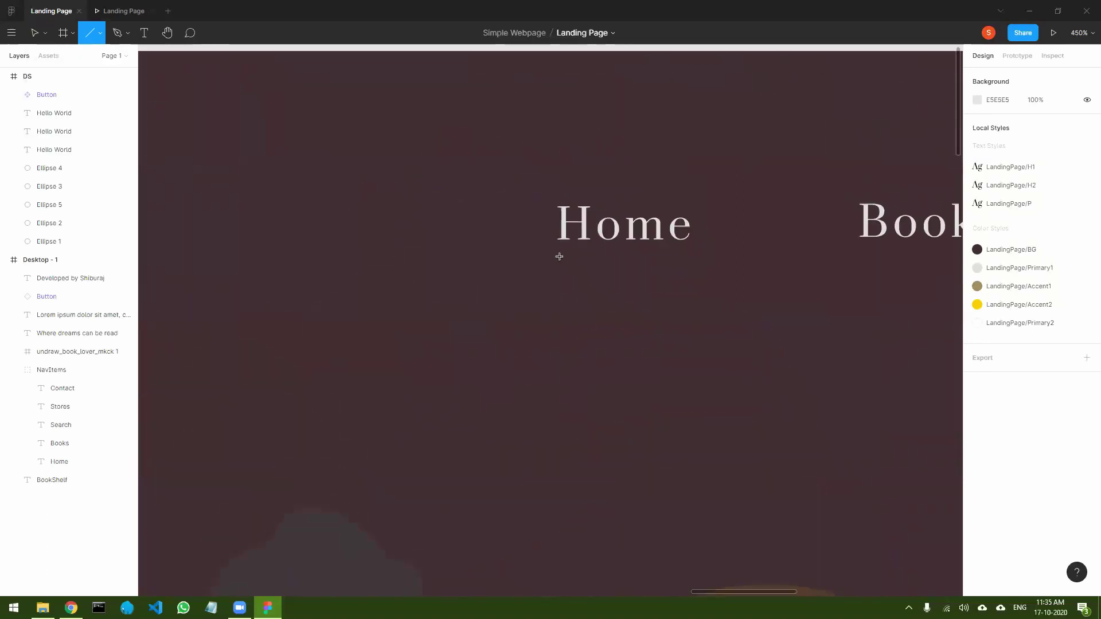
left_click_drag(558, 252, 691, 253)
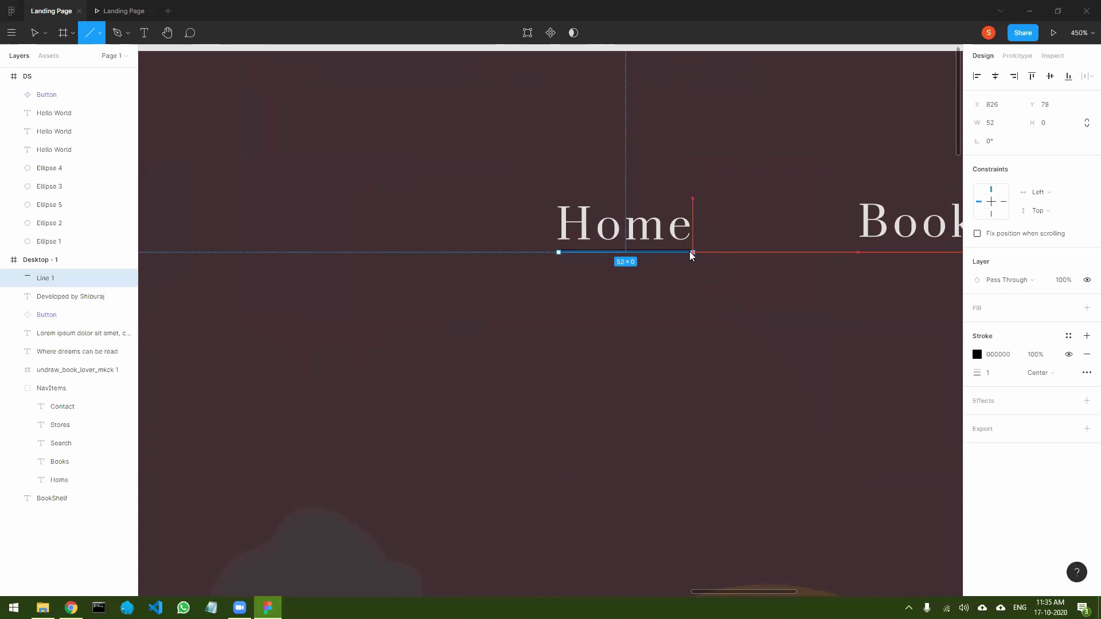
left_click_drag(691, 256, 691, 255)
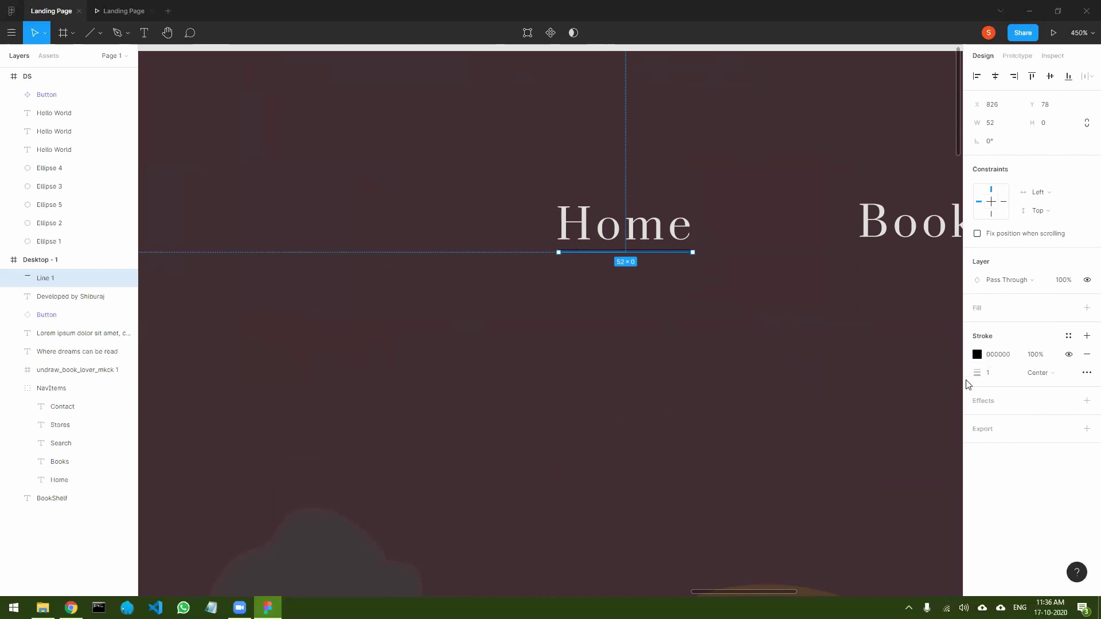
- Set the Home underline's stroke weight to 2 and apply the LandingPage/Accent2 colour style to it
left_click_drag(976, 373, 979, 375)
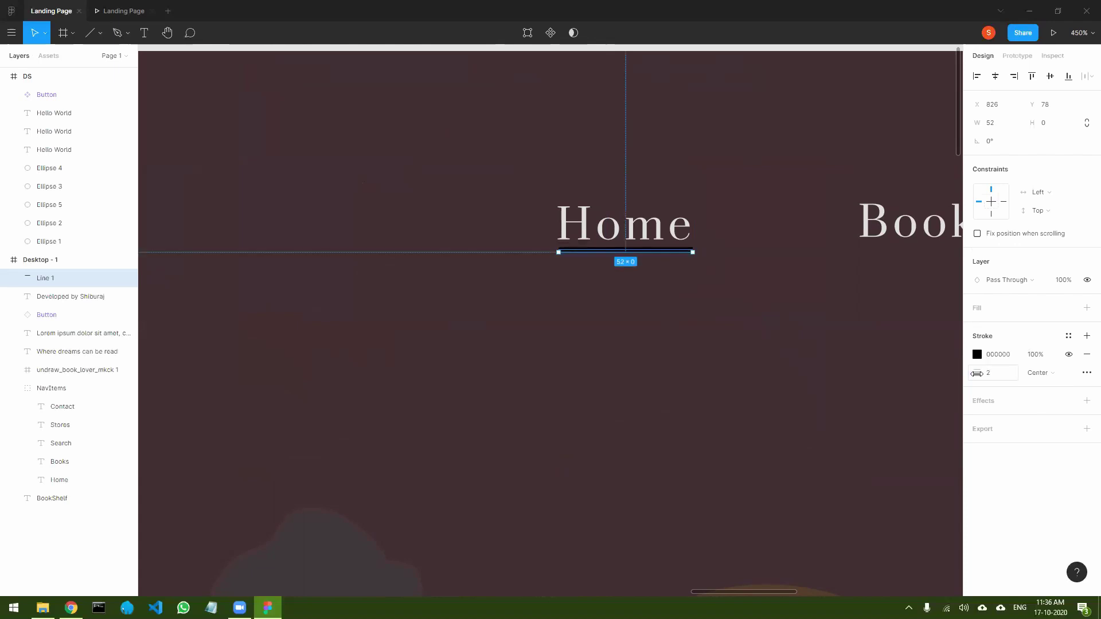
left_click(1069, 337)
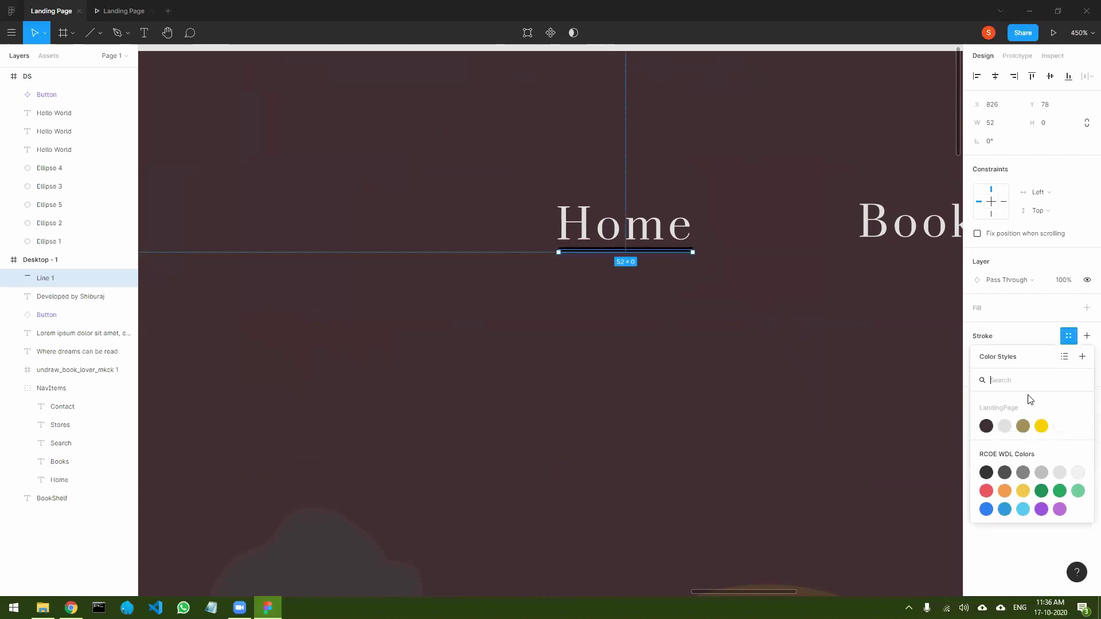
left_click(1042, 426)
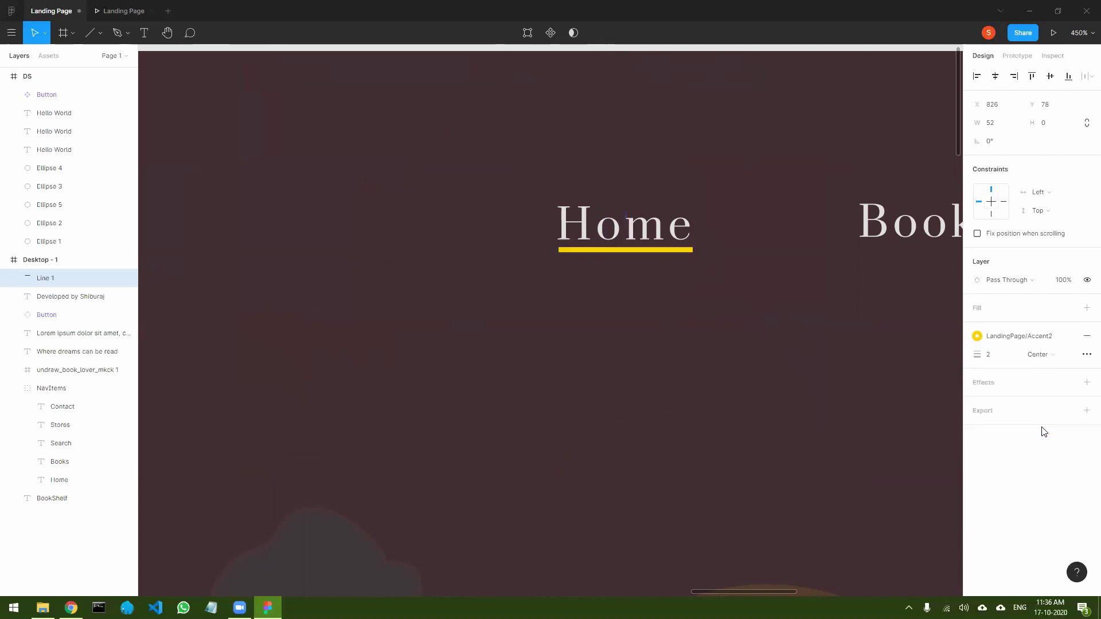
left_click(742, 339)
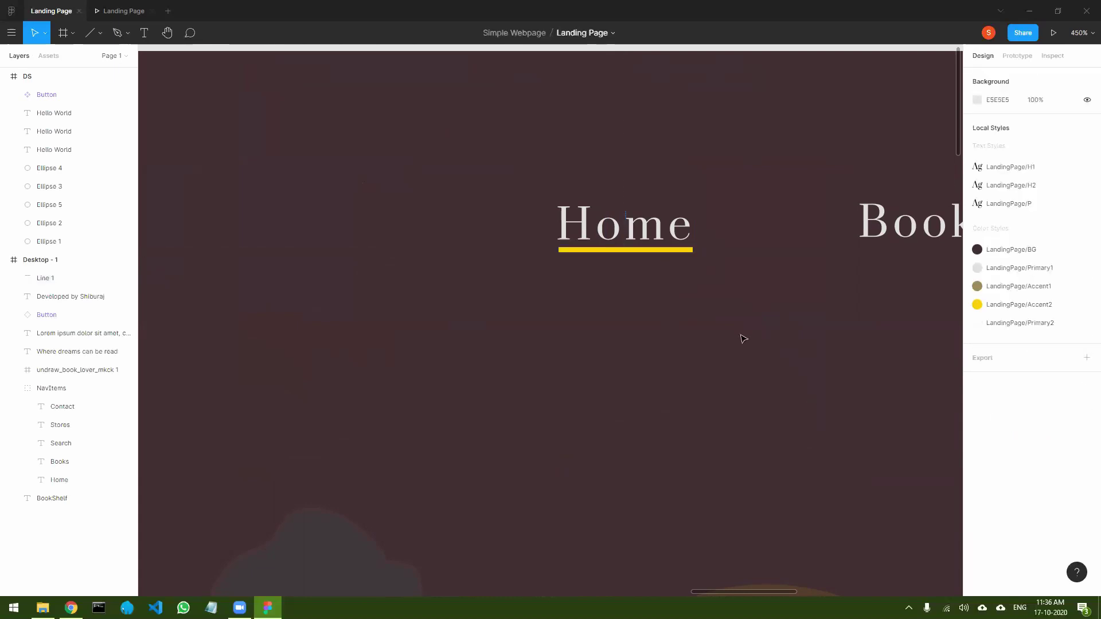
- Shift the underline slightly to align with the Home text box's left and bottom edges, and check it in the prototype preview
left_click_drag(679, 254, 680, 259)
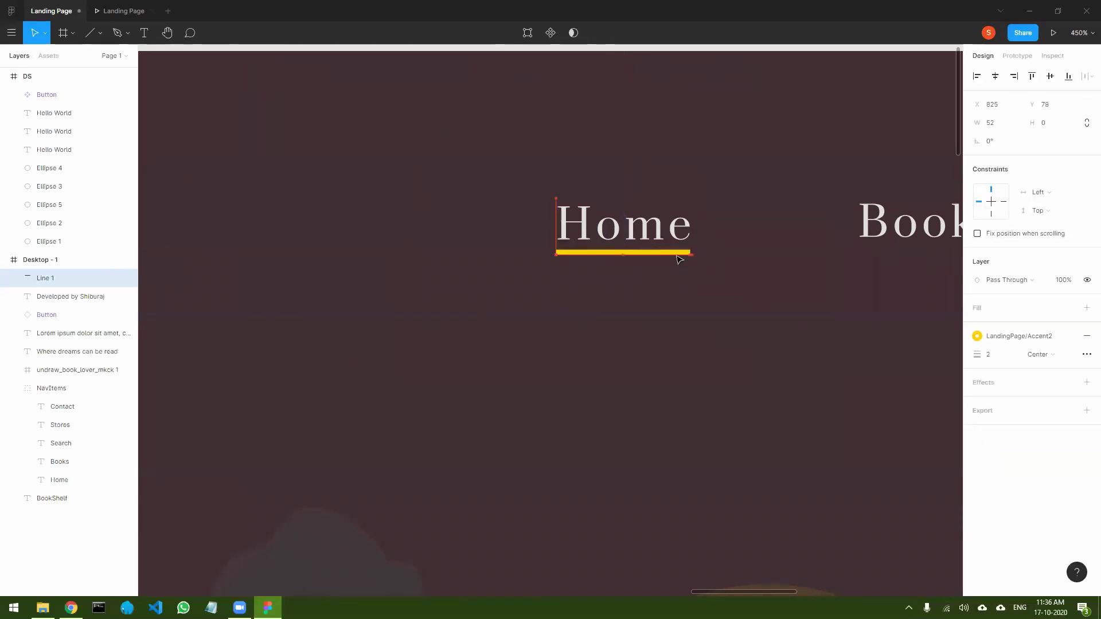
left_click(800, 361)
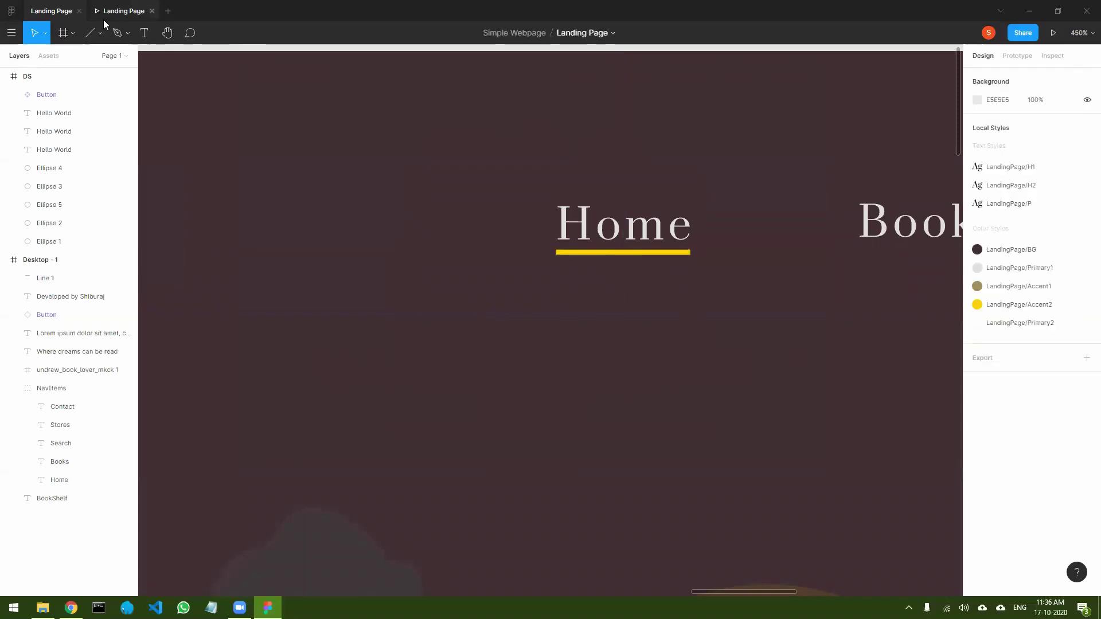
left_click(118, 11)
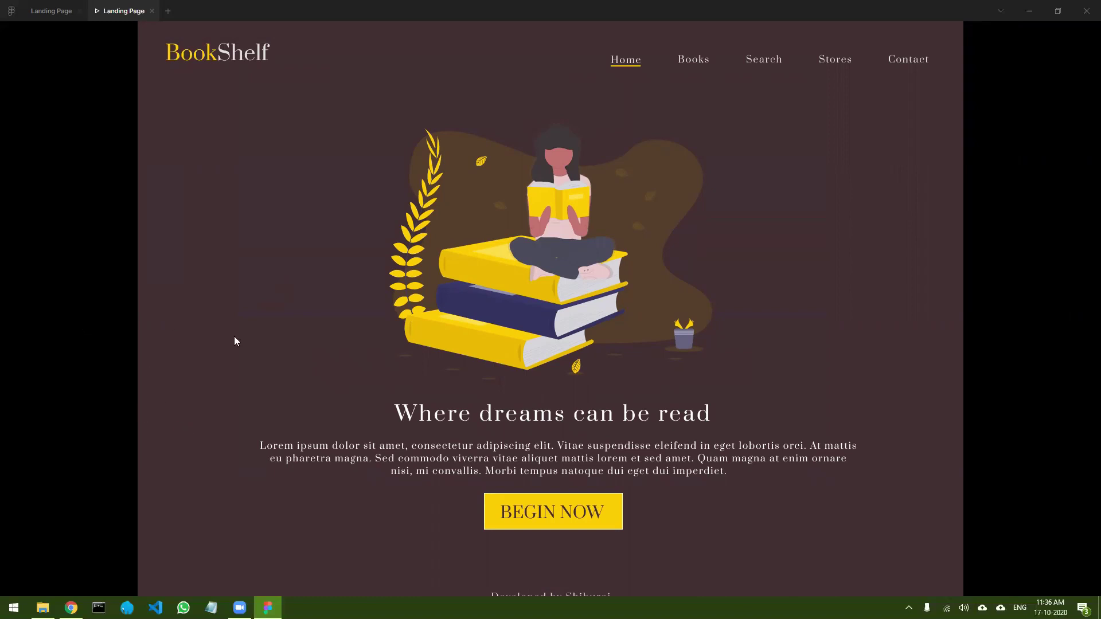
left_click(54, 11)
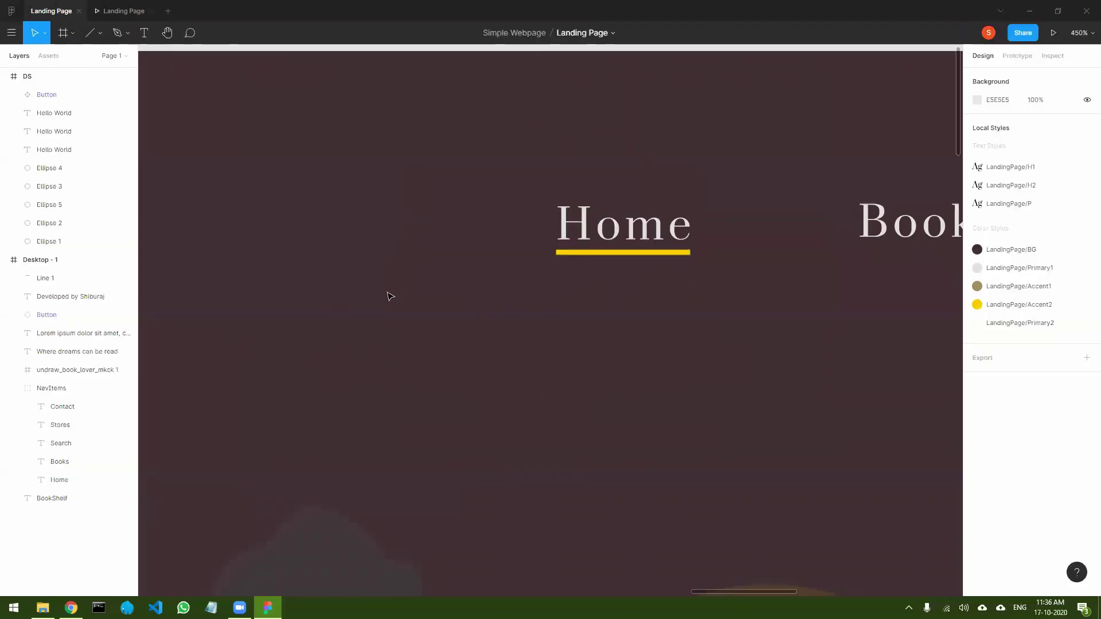
- Look at the book illustration's prototype settings, and return to its design properties
scroll(456, 294, "down", 5)
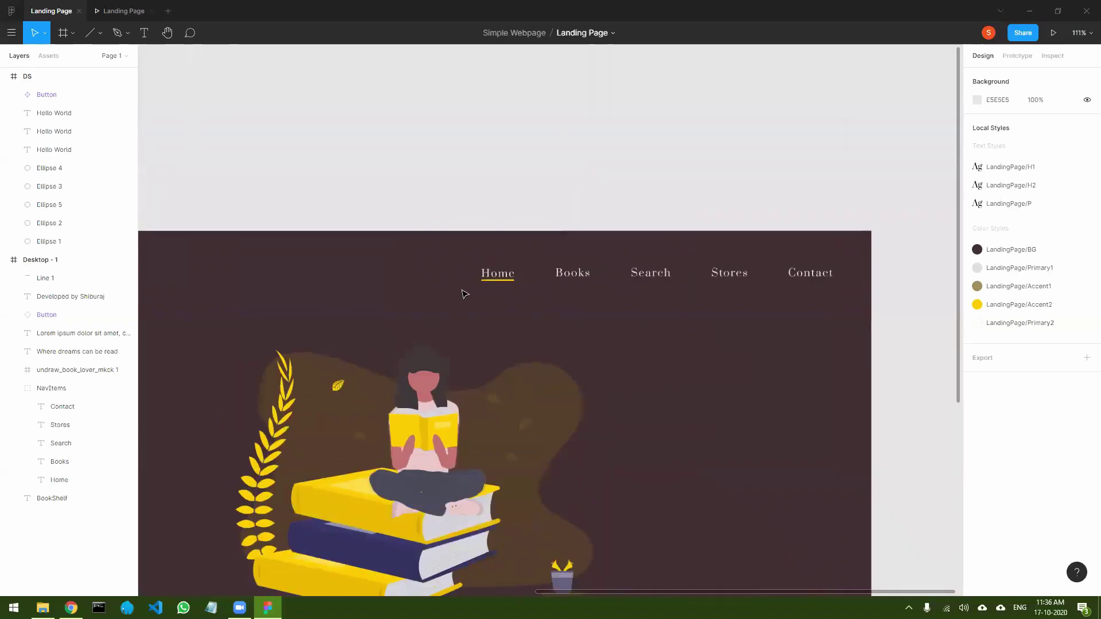
left_click_drag(496, 160, 577, 154)
scroll(576, 155, "down", 3)
scroll(566, 214, "down", 5)
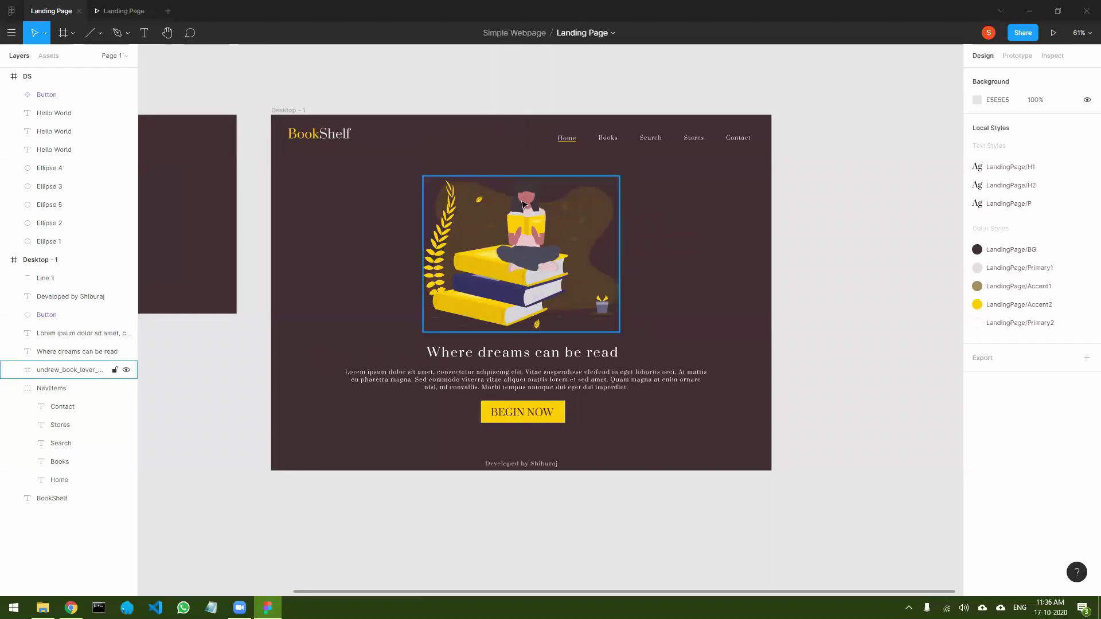
left_click(562, 267)
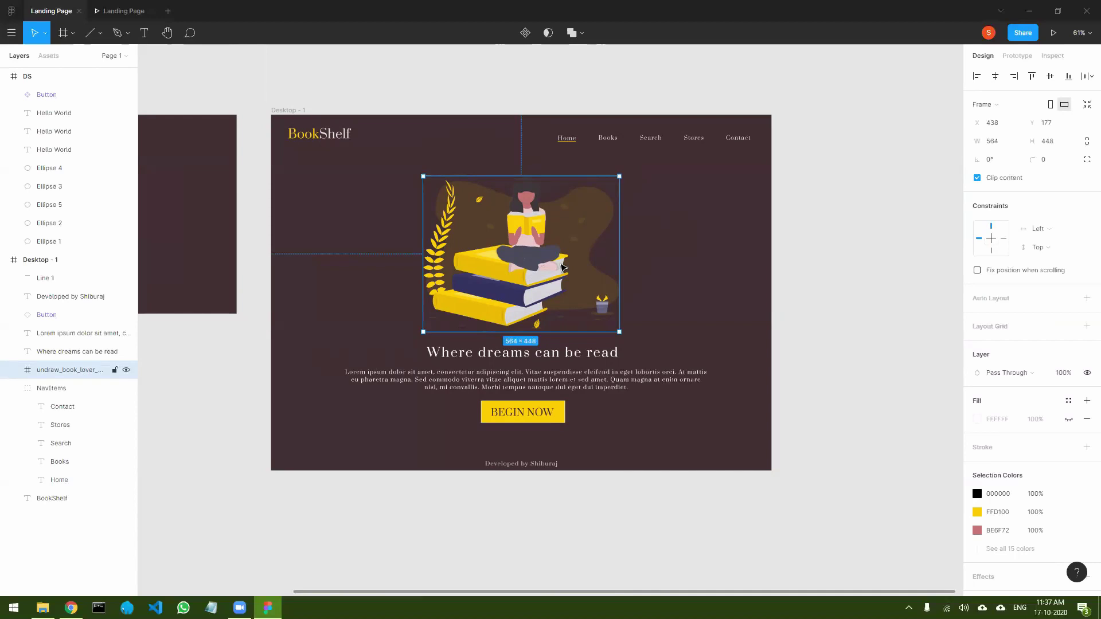
left_click(1018, 58)
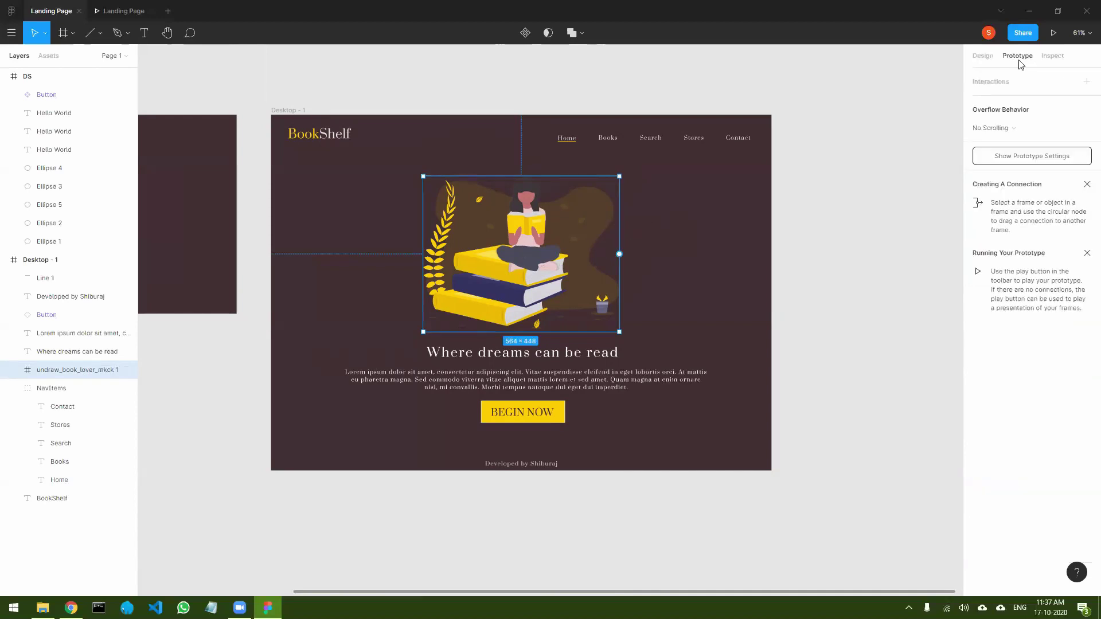
left_click(982, 56)
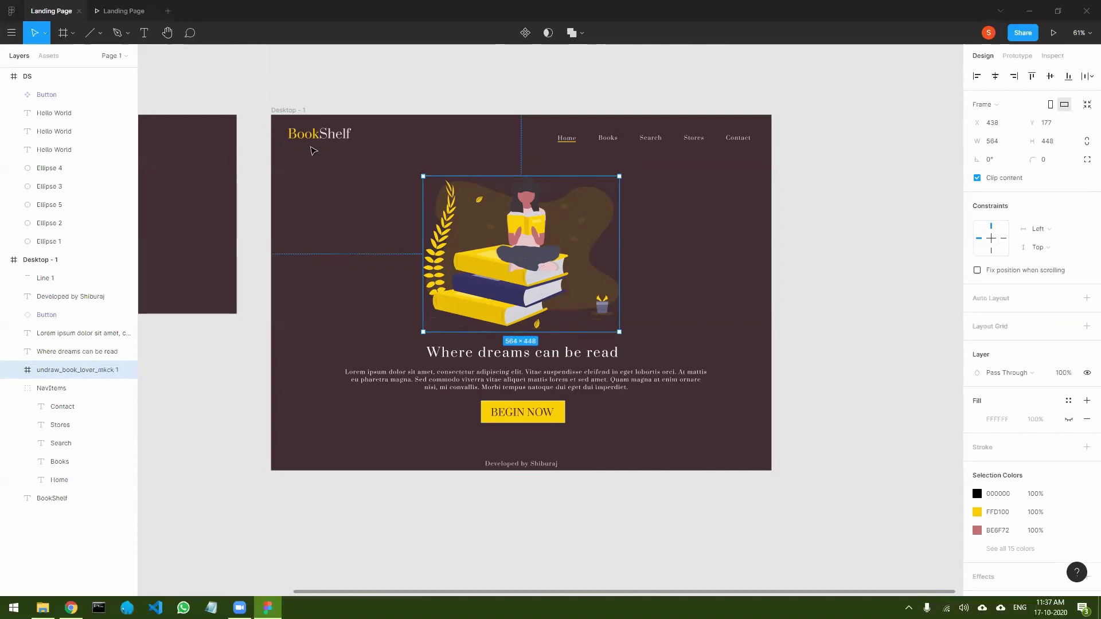
- Duplicate the whole Desktop - 1 landing page frame to get a second copy beside it
left_click(297, 113)
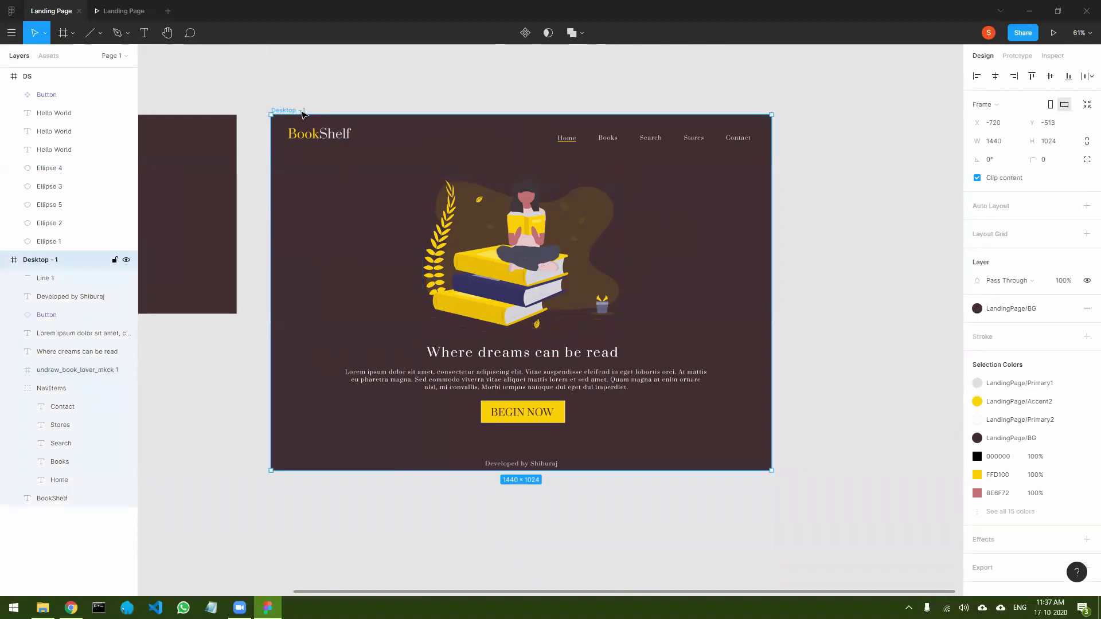
key("ctrl+d")
scroll(460, 309, "right", 5)
scroll(460, 309, "down", 3)
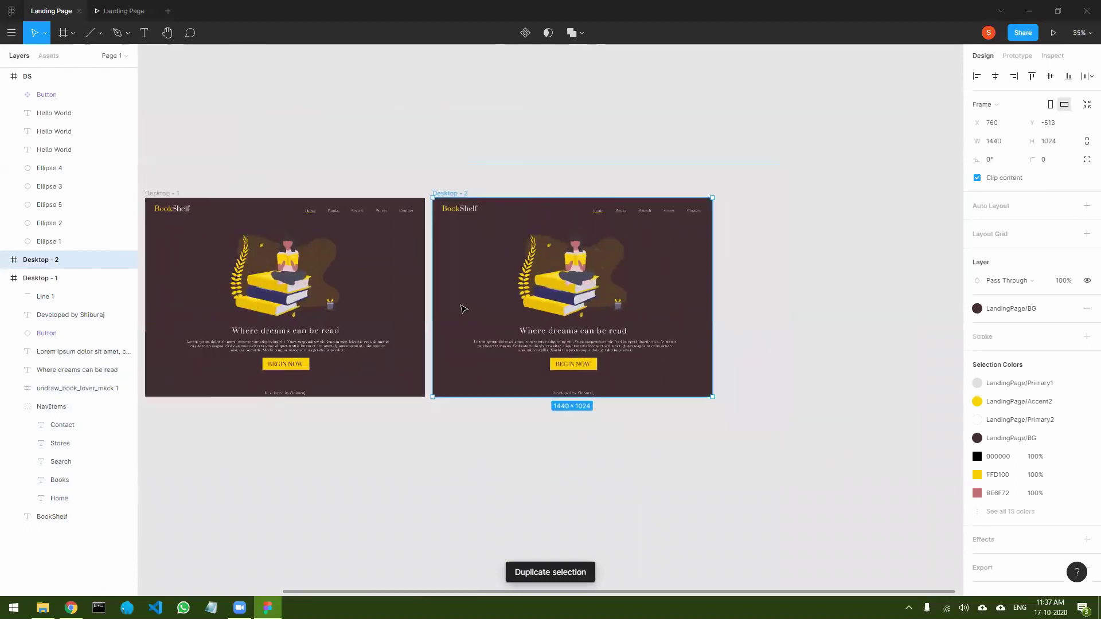
left_click_drag(329, 455, 418, 463)
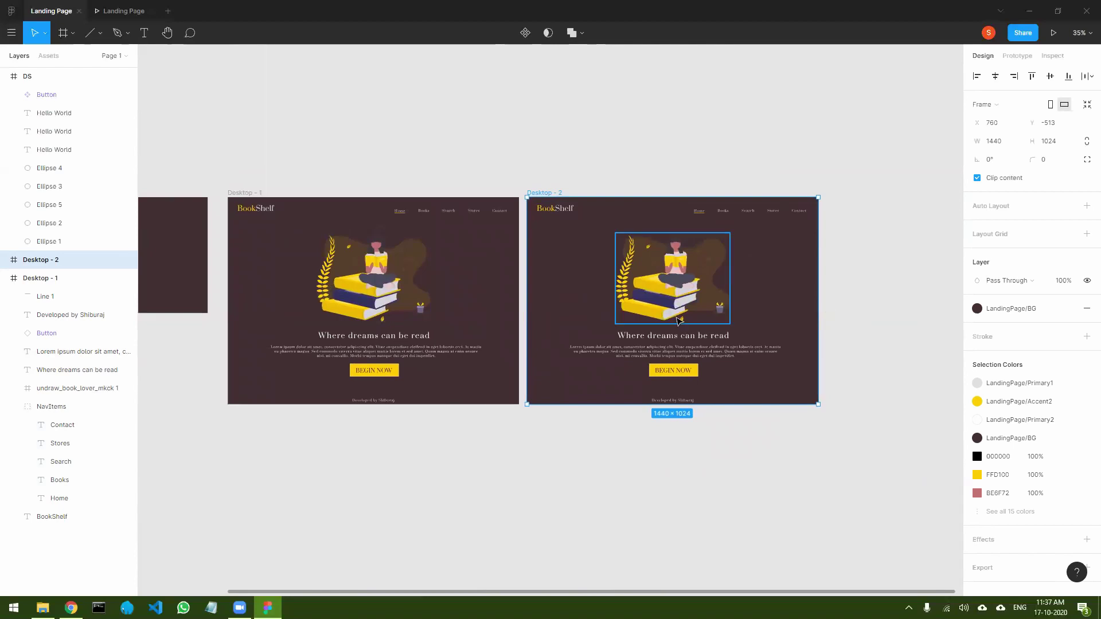
left_click(371, 287)
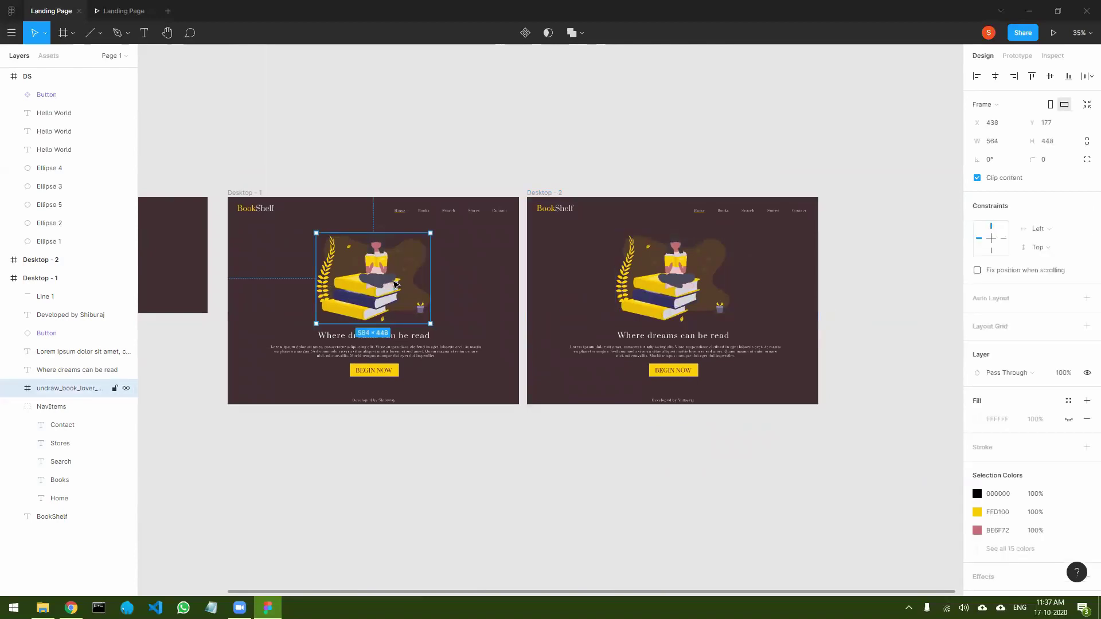
left_click_drag(396, 282, 212, 440)
key("ctrl+z")
- Move the Desktop - 1 and Desktop - 2 frames together straight down on the canvas, below the level of the DS frame
left_click(250, 195)
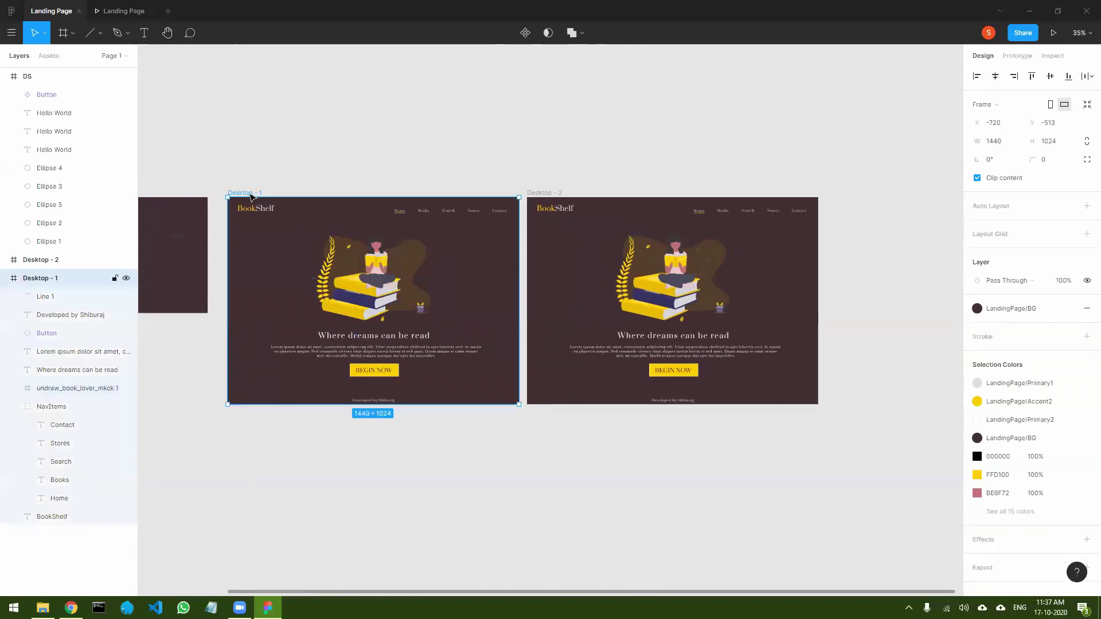
left_click(546, 194, "shift")
left_click_drag(242, 197, 241, 336)
left_click(210, 413)
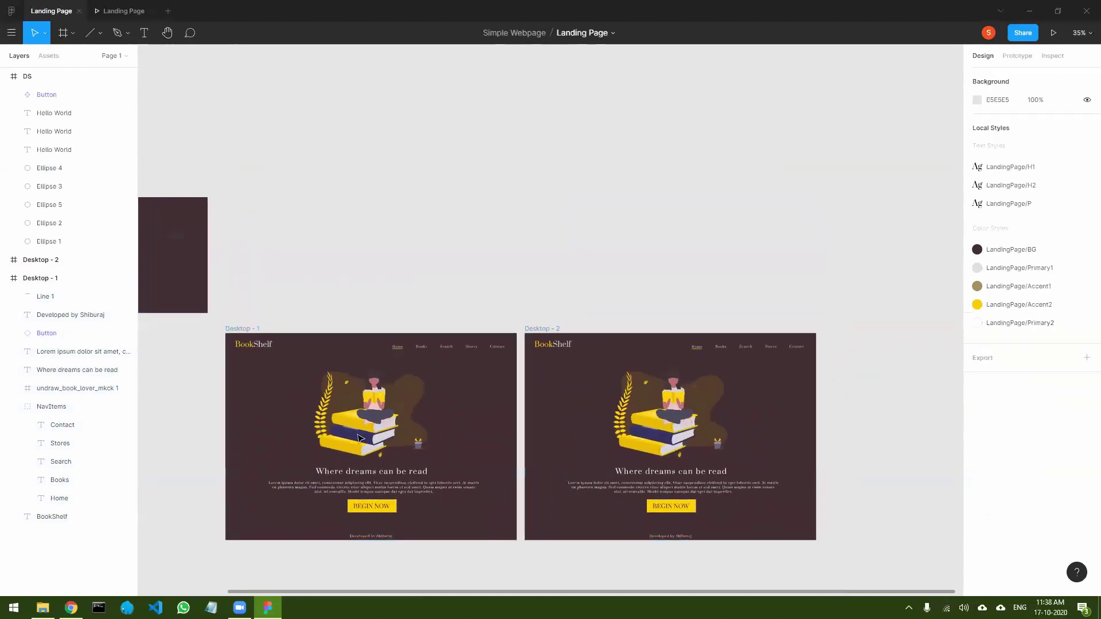
left_click(358, 439)
left_click_drag(379, 413, 280, 415)
key("ctrl+z")
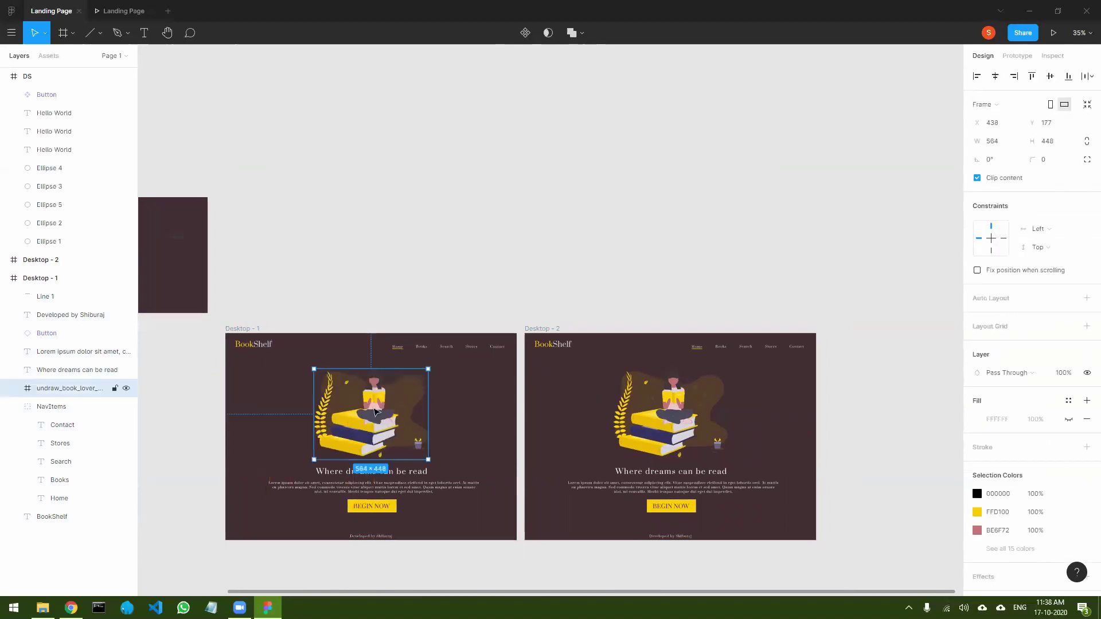
- Move Desktop - 1's illustration outside the frame's left edge, and nest its layer back inside Desktop - 1 so it is clipped
left_click_drag(379, 410, 172, 413)
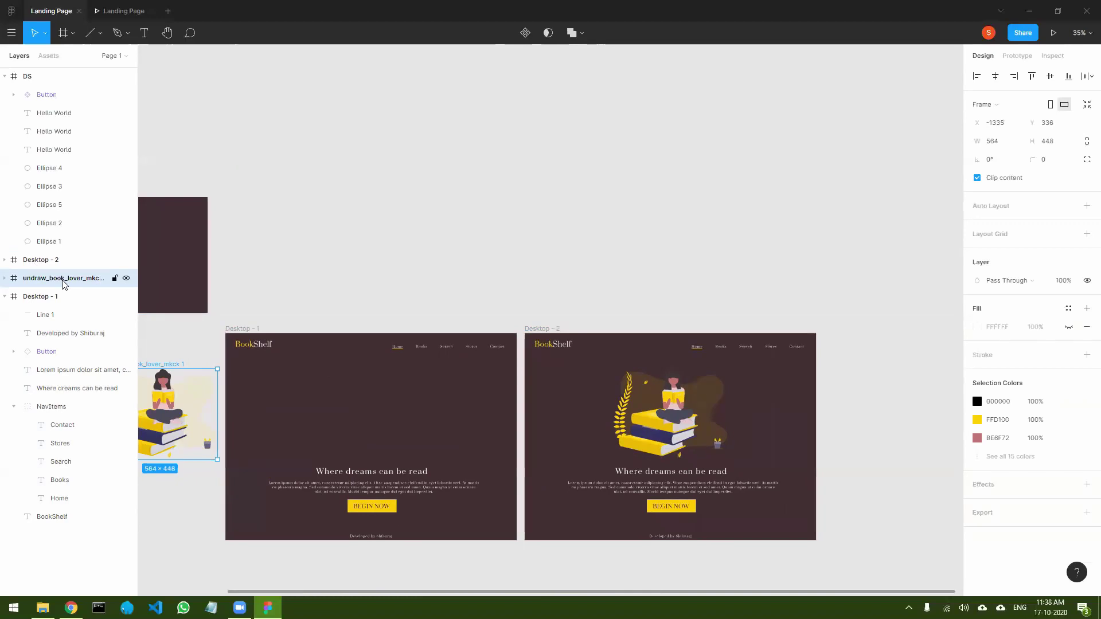
left_click_drag(70, 282, 68, 300)
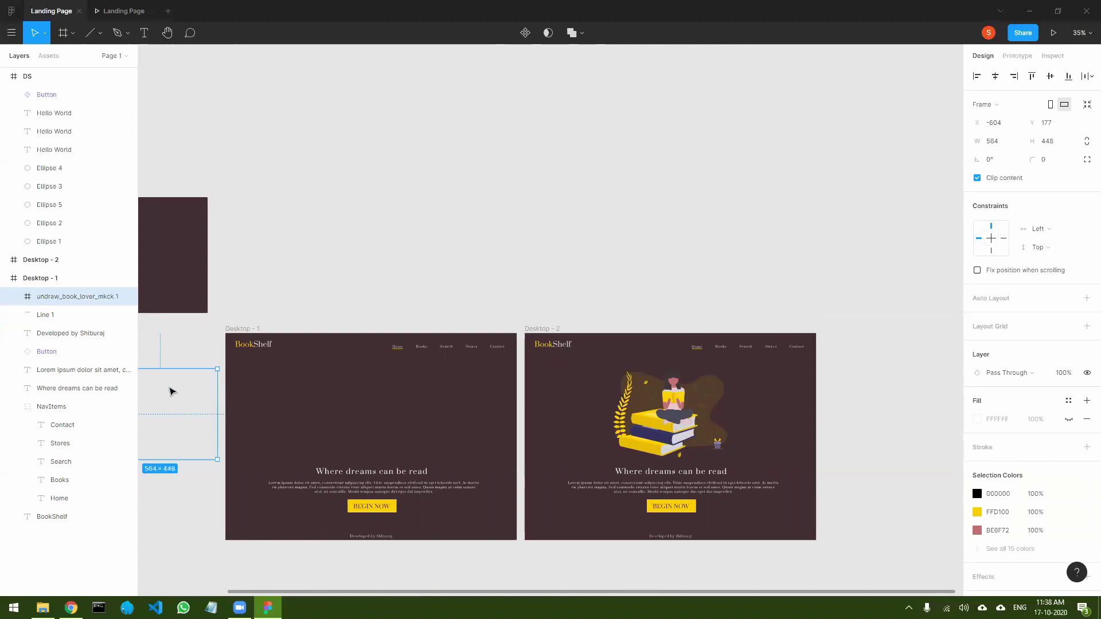
left_click(639, 309)
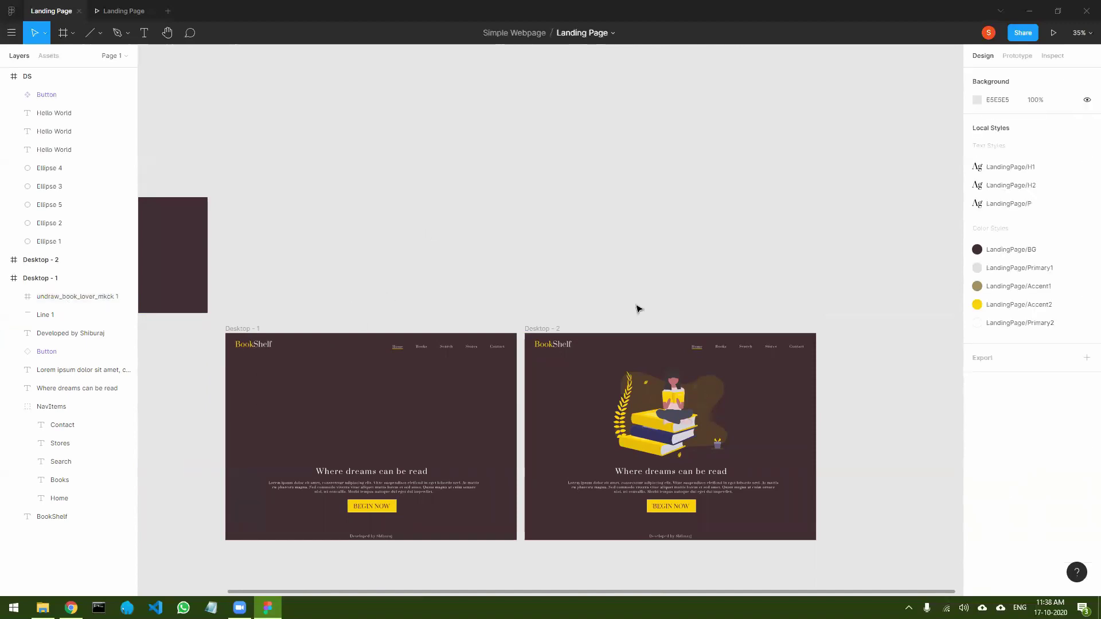
- Create a prototype connection from the Desktop - 1 frame to the Desktop - 2 frame
left_click(698, 424)
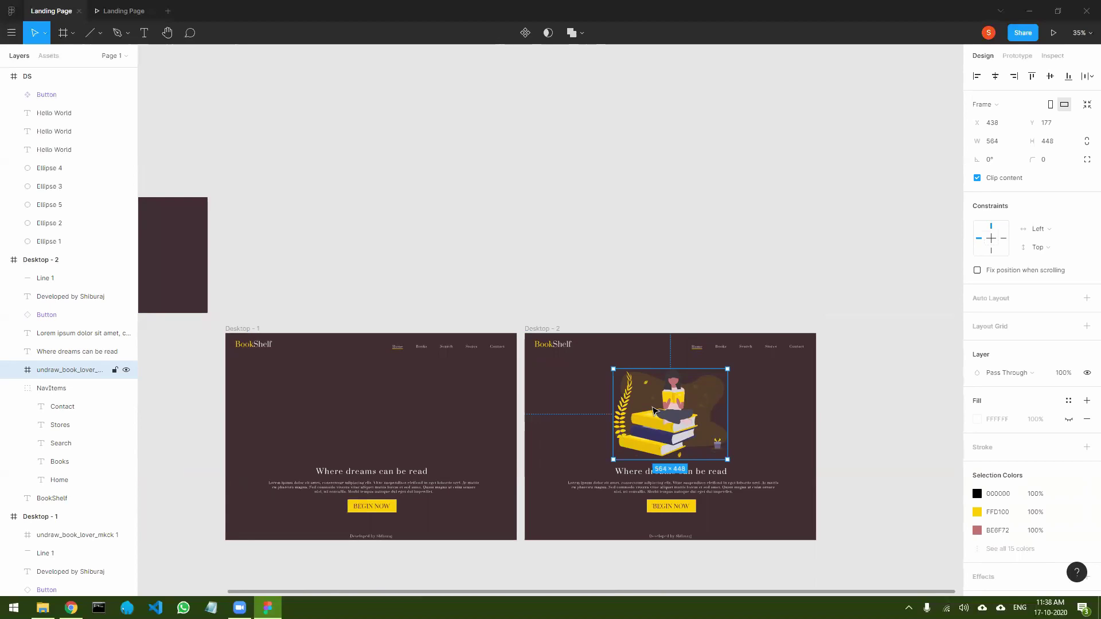
left_click(328, 294)
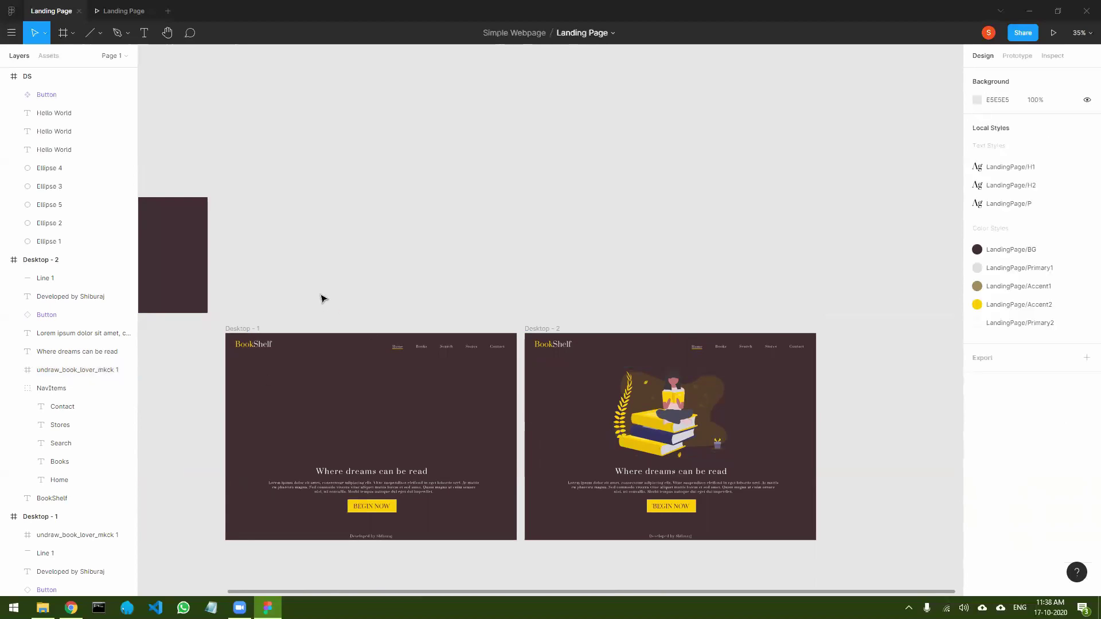
left_click(328, 363)
key("shift+e")
key("Escape")
left_click(255, 333)
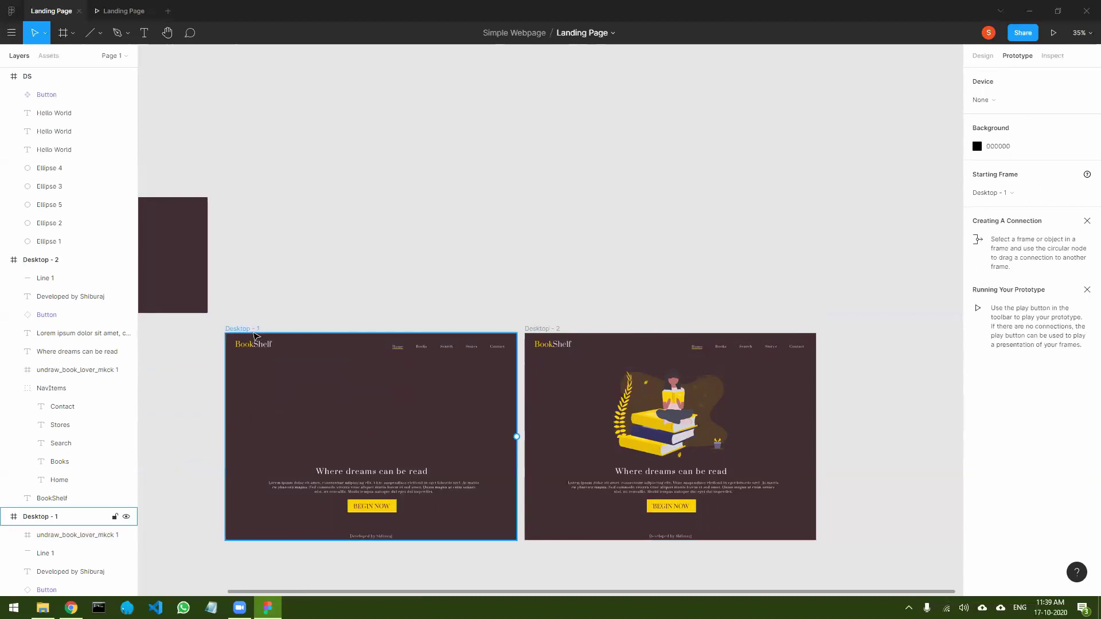
left_click(255, 336)
left_click_drag(516, 437, 533, 443)
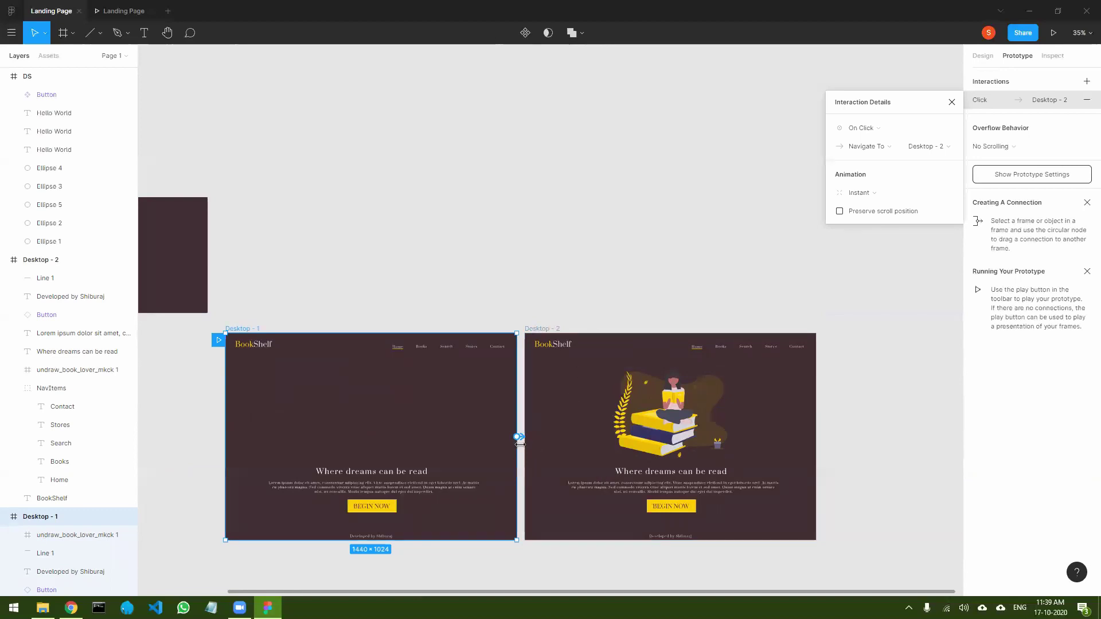
- Set the connection's trigger to After Delay with a 200 ms delay
left_click(874, 130)
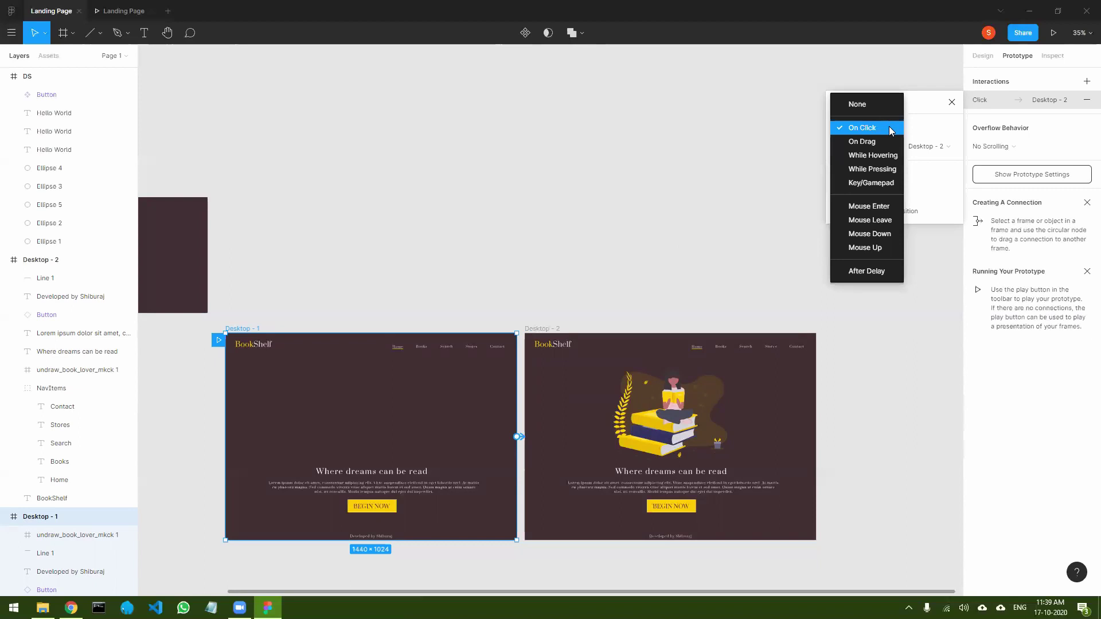
left_click(884, 275)
left_click(920, 129)
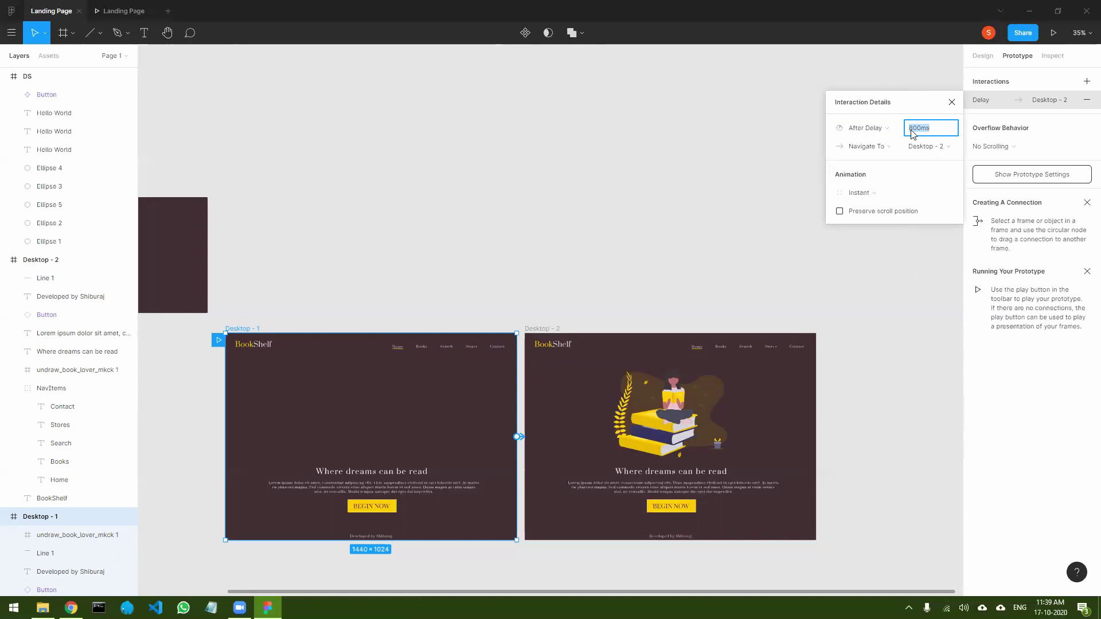
type("2")
- Set the connection's animation to Smart Animate with Ease In easing, and close the interaction details
left_click(865, 193)
left_click(877, 219)
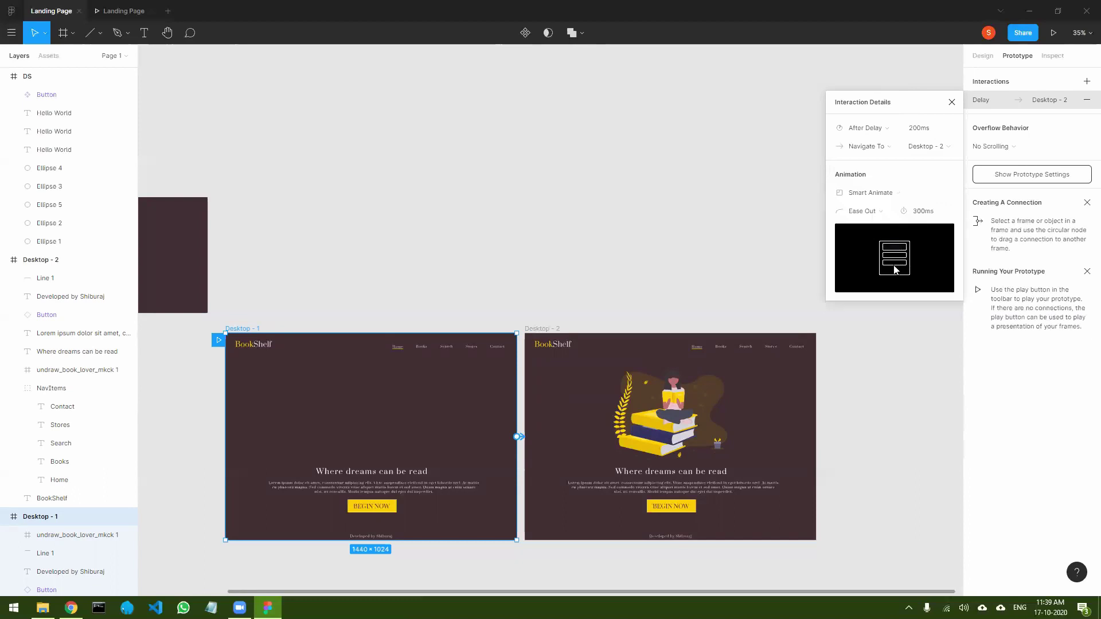
left_click(881, 212)
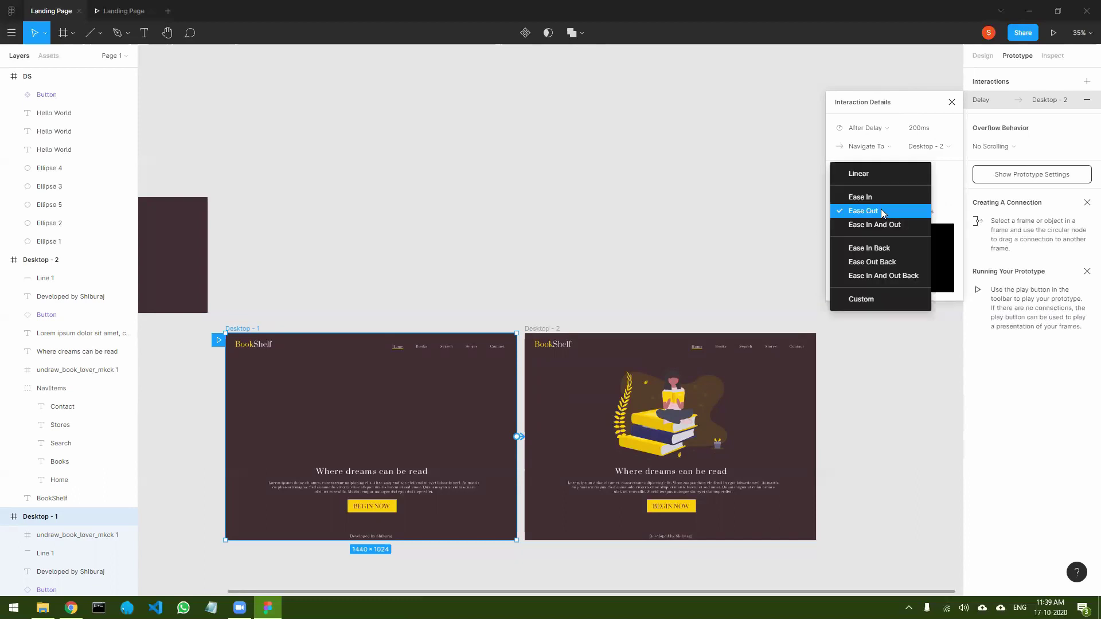
left_click(871, 198)
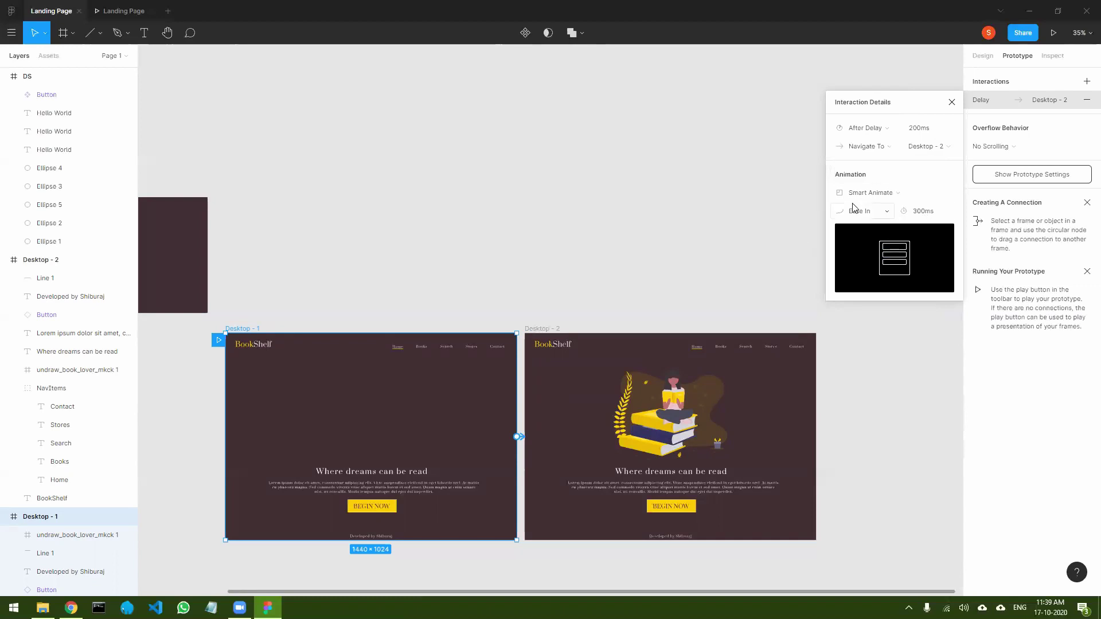
left_click(467, 181)
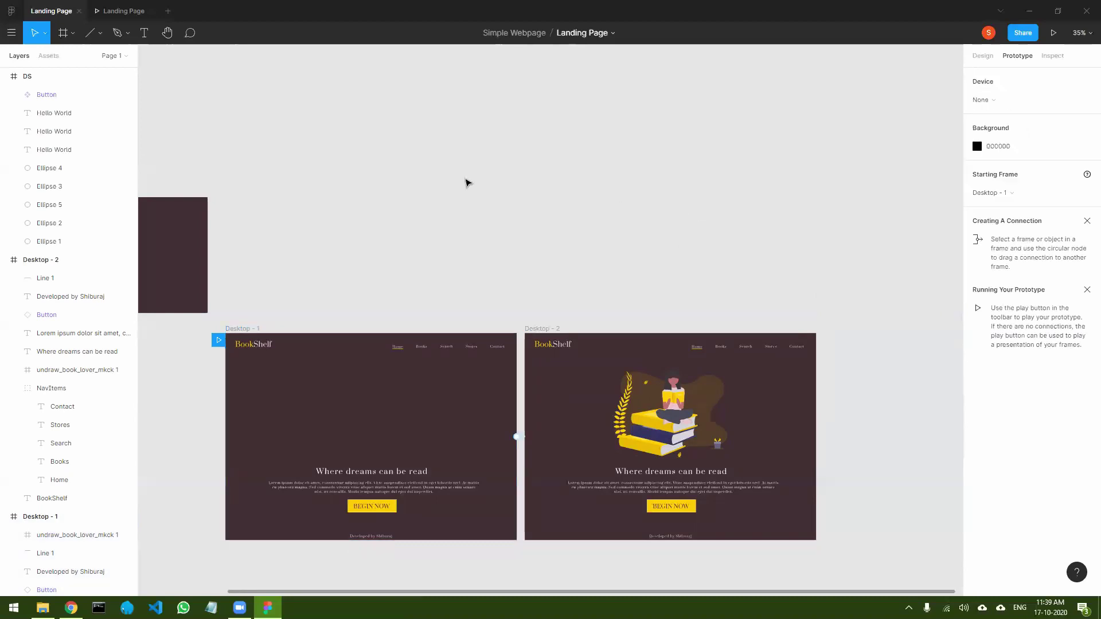
- Look at the prototype presentation, and check the illustration layers in both desktop frames
left_click(120, 11)
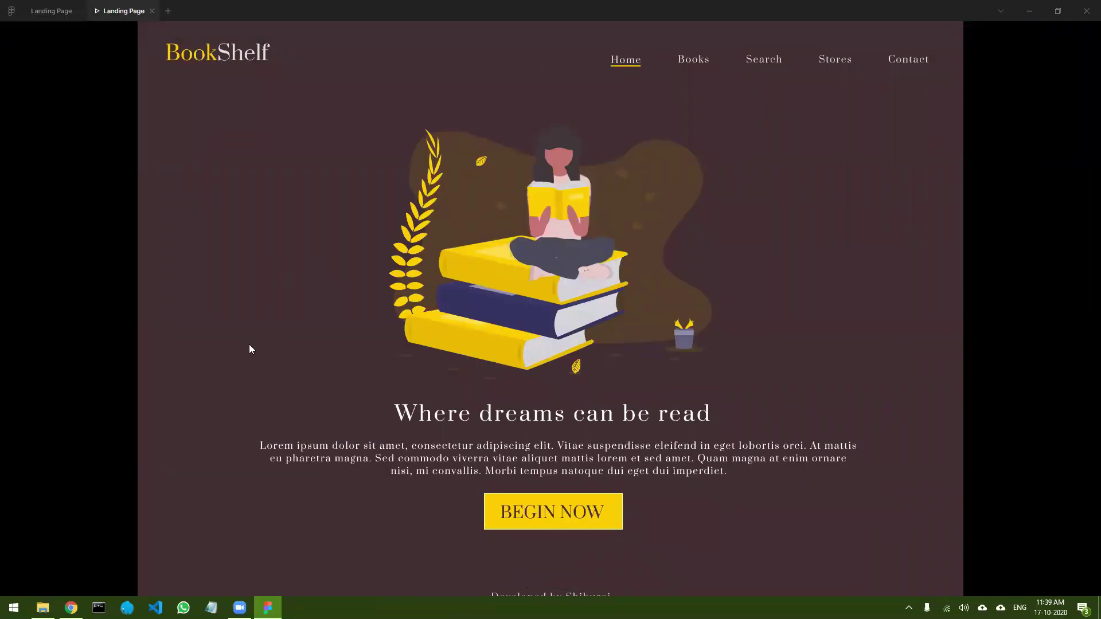
left_click(51, 11)
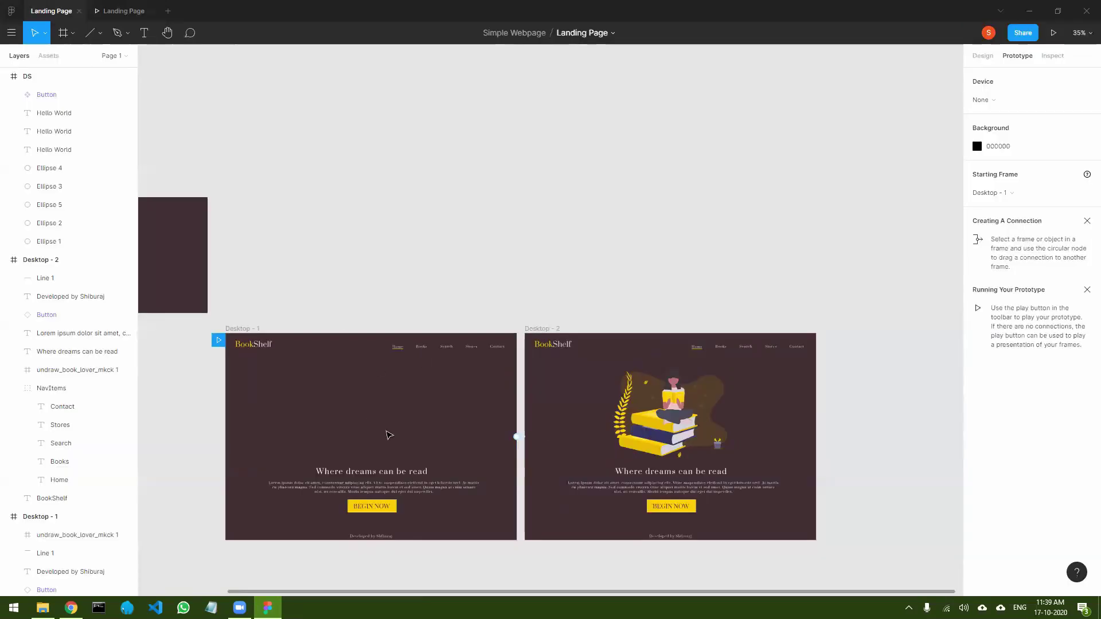
left_click(672, 430)
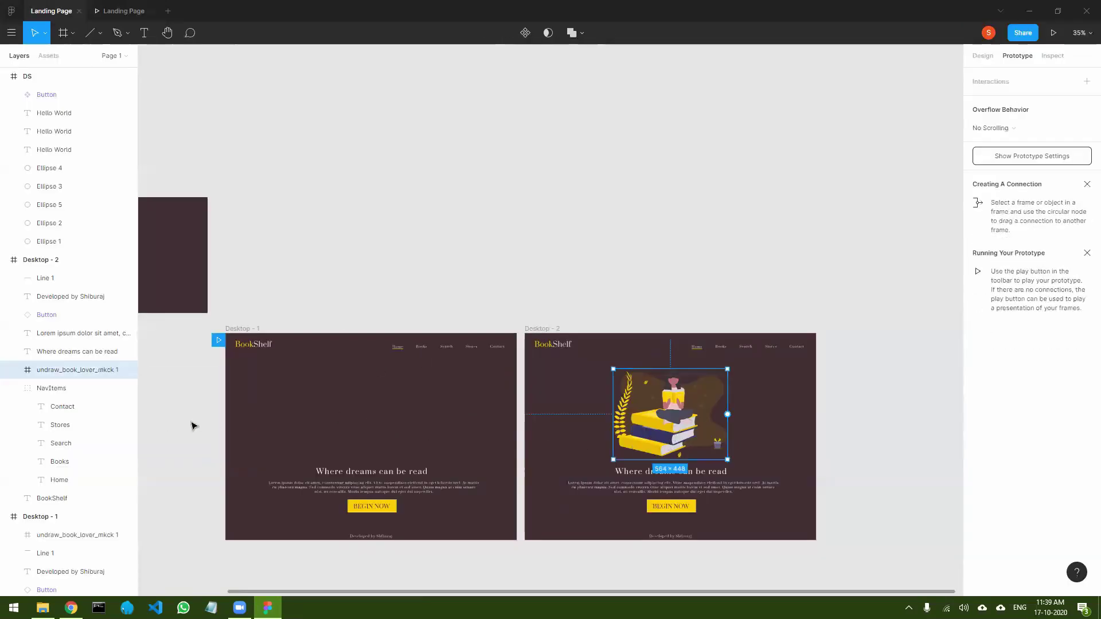
left_click(78, 538)
left_click(196, 405)
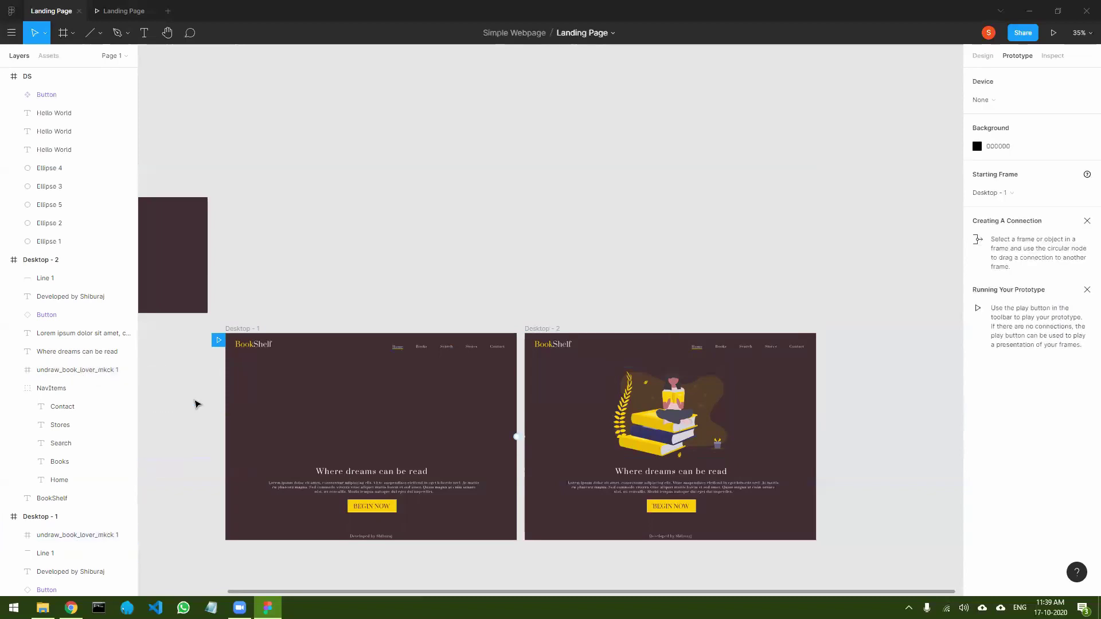
- Set the fill opacity of Desktop - 1's off-frame illustration layer to 0%
left_click(74, 535)
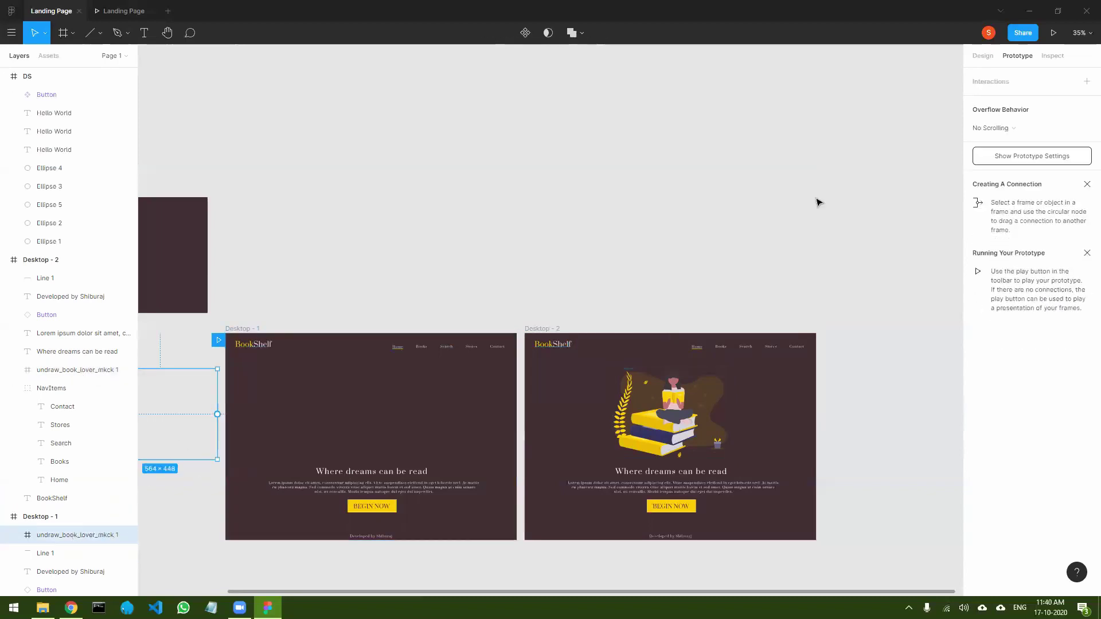
left_click(982, 56)
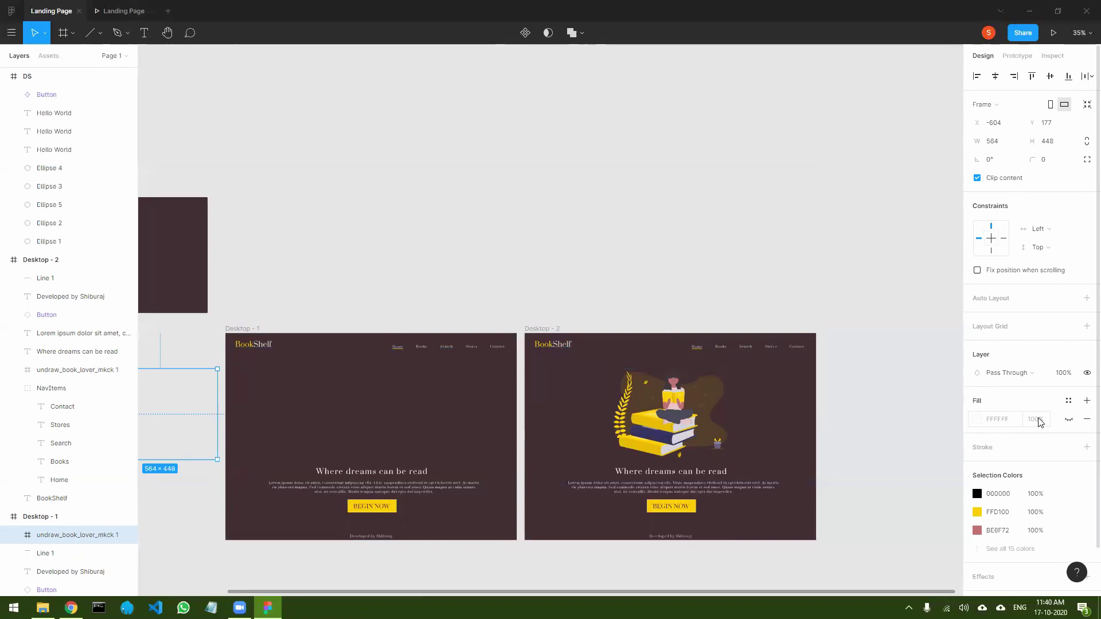
left_click(977, 423)
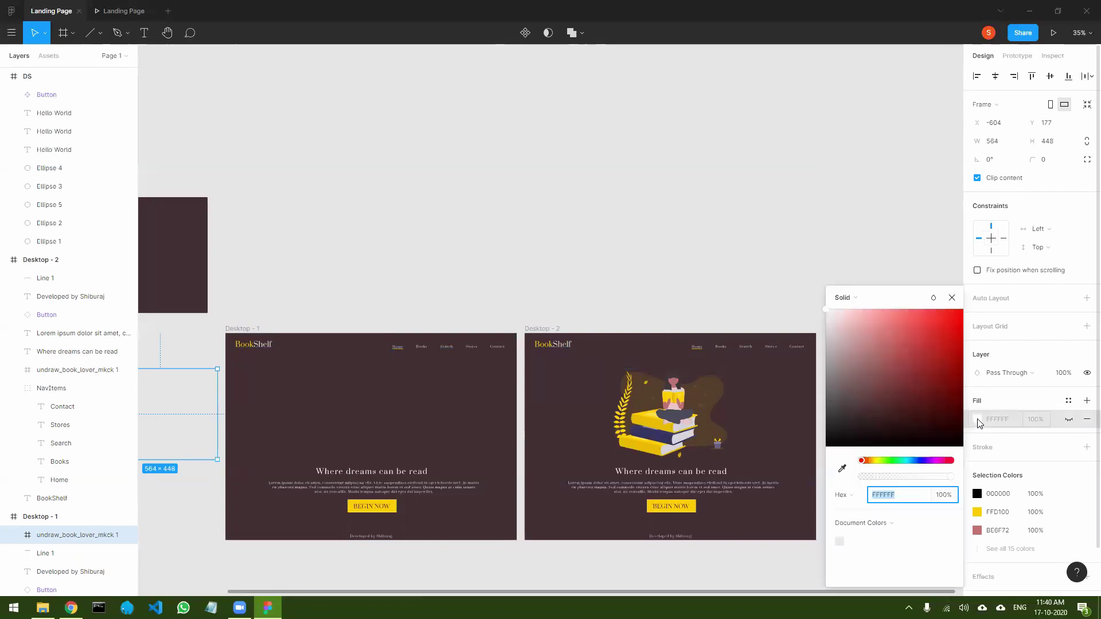
left_click_drag(934, 479, 876, 477)
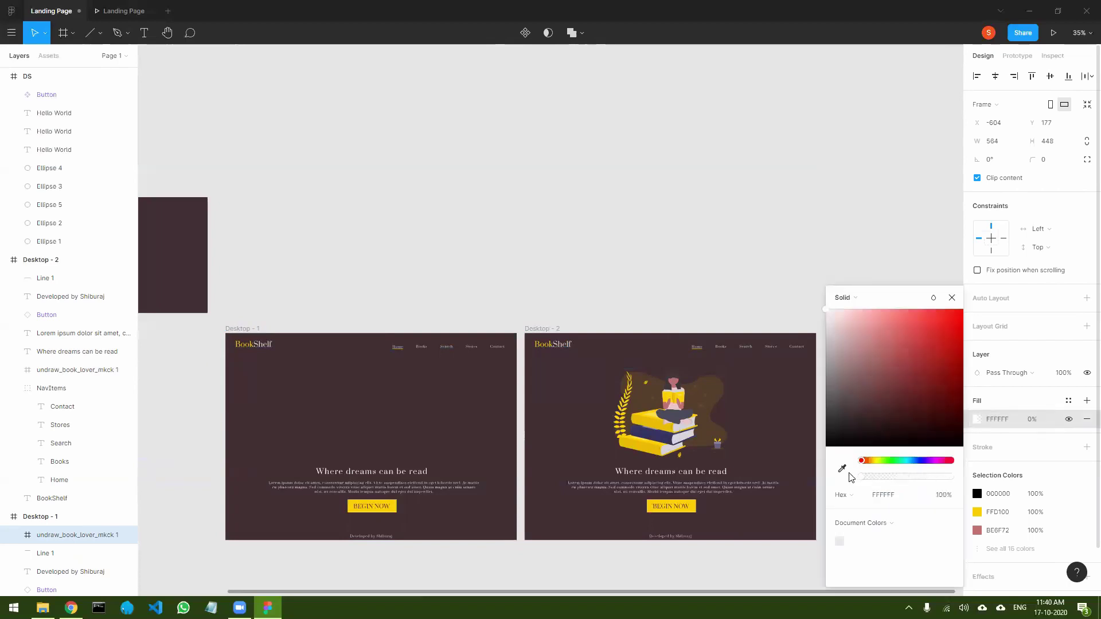
left_click(823, 398)
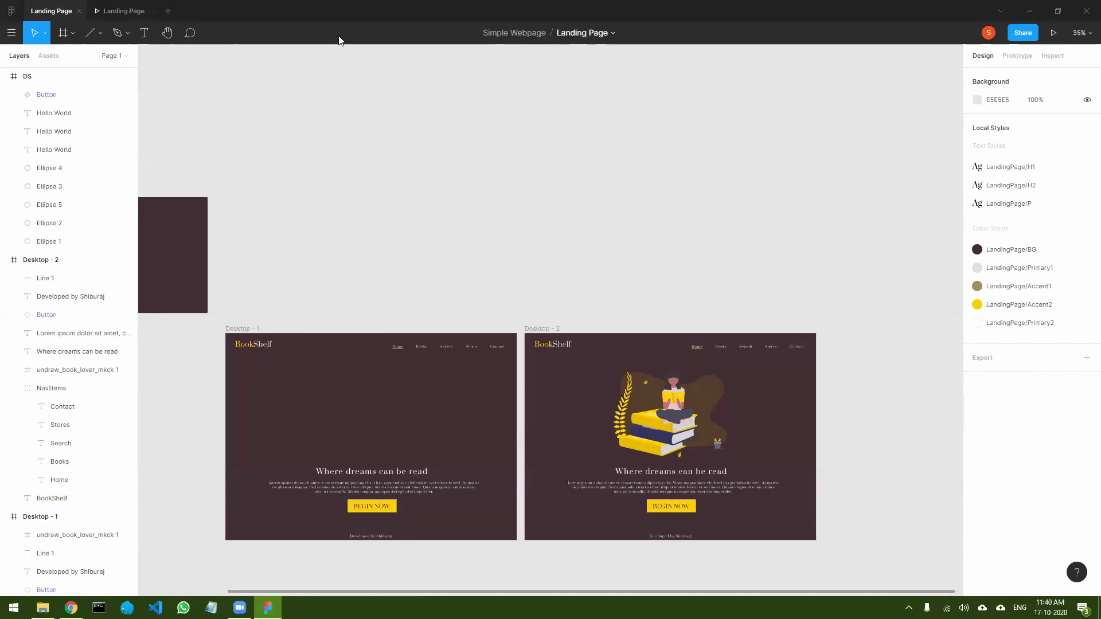
- Change the Smart Animate duration of Desktop - 1's delay interaction
left_click(1013, 58)
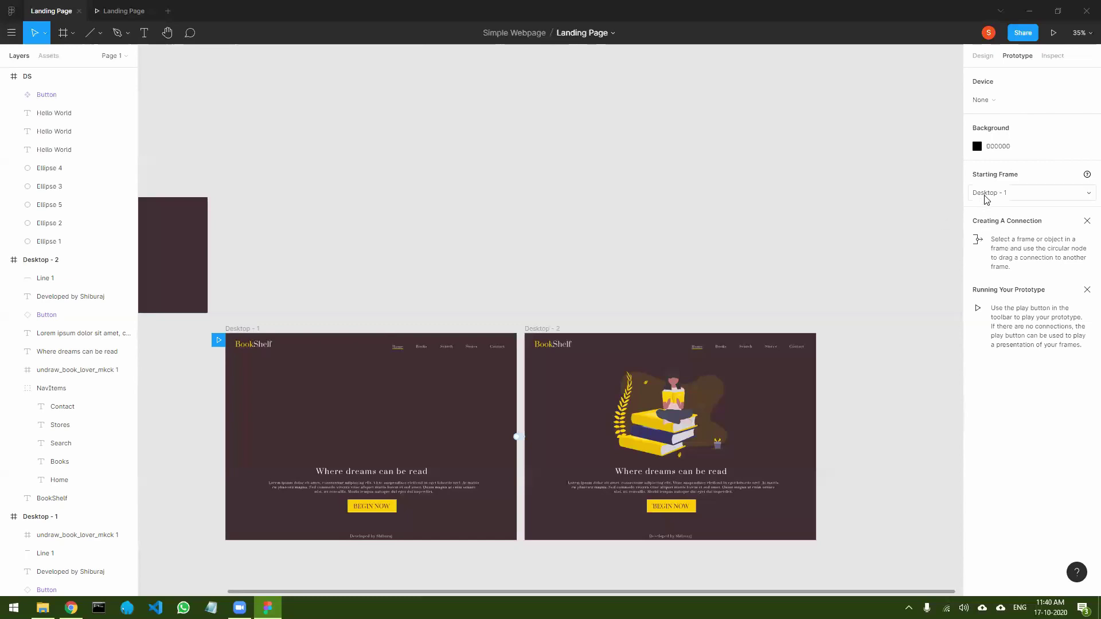
left_click(517, 437)
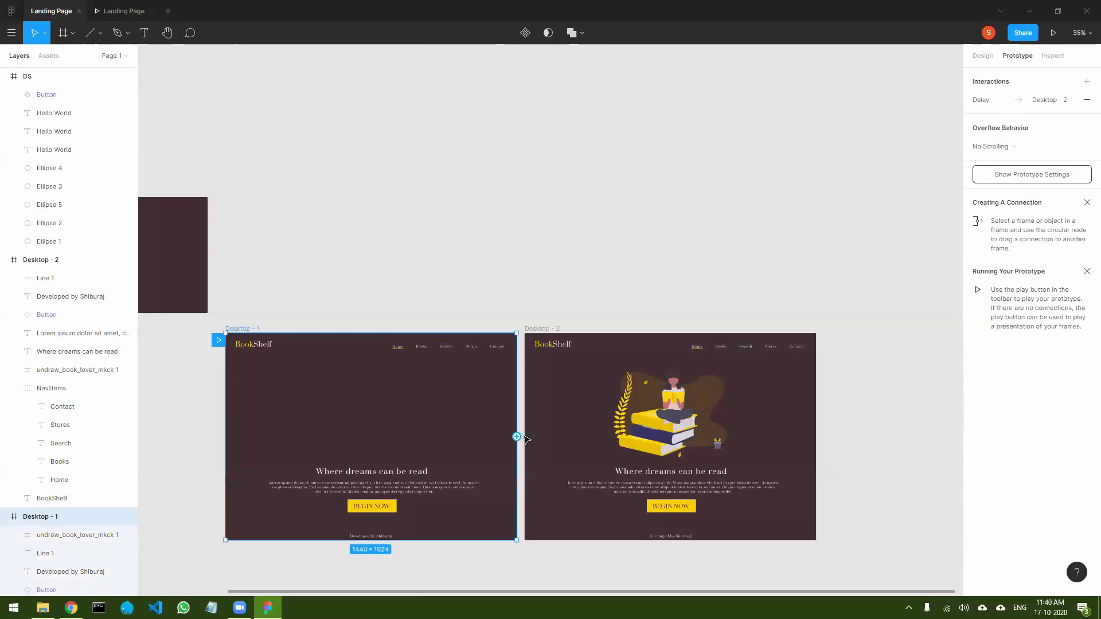
left_click(983, 102)
left_click(919, 212)
left_click(919, 212)
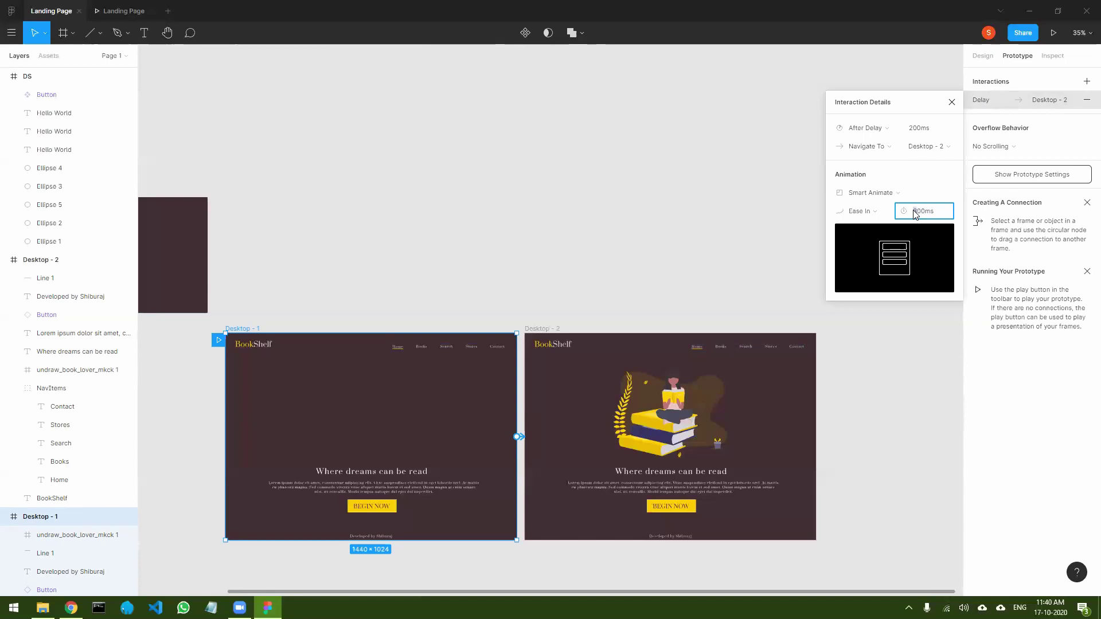
left_click(799, 236)
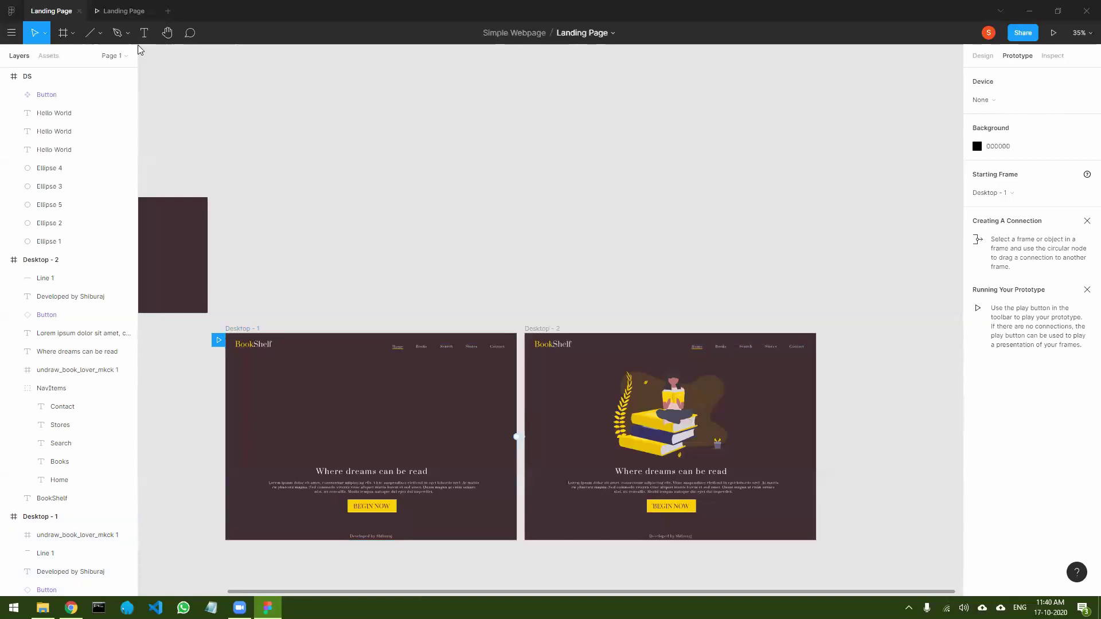
- Close and relaunch the prototype presentation to watch the illustration's transition, and return to the design file
key("ctrl+alt+Return")
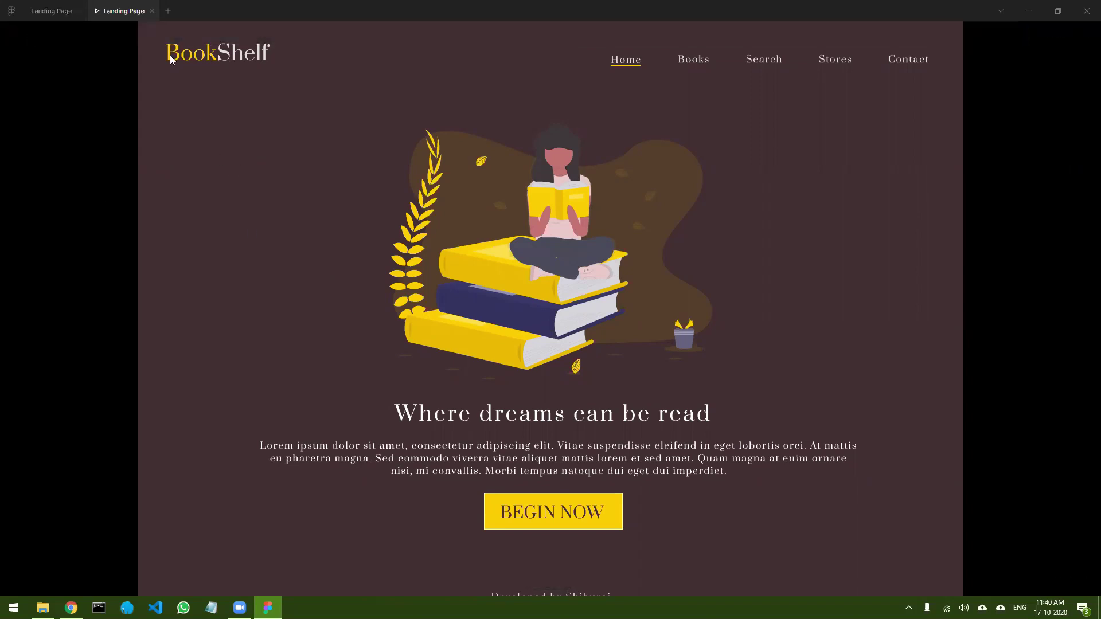
left_click(152, 11)
left_click(1053, 33)
left_click(52, 12)
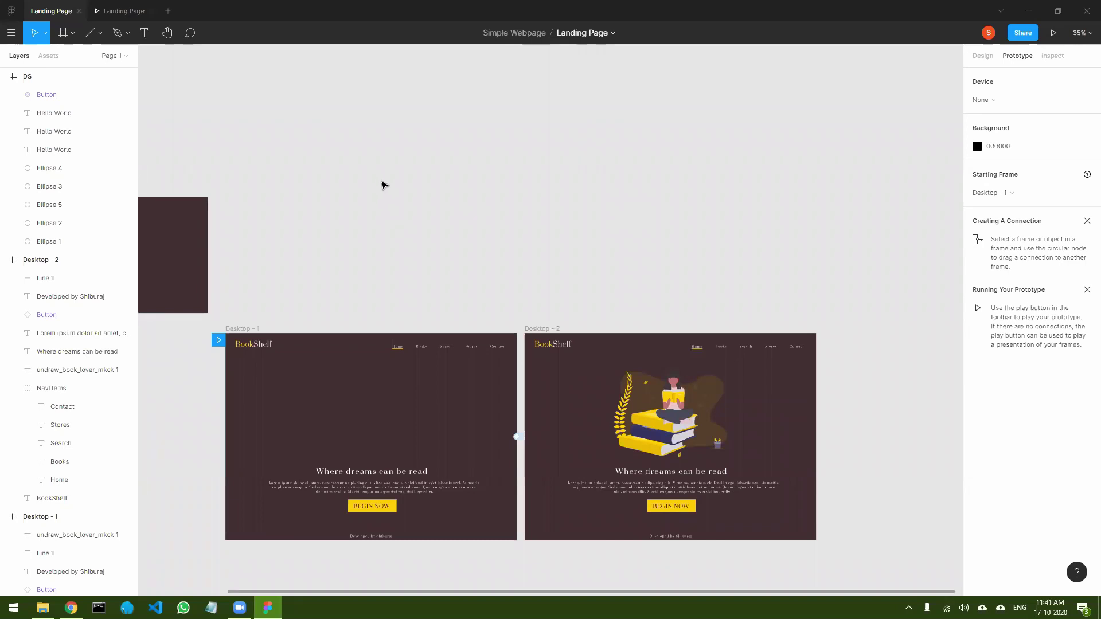
- Set the Smart Animate duration of Desktop - 1's delay interaction to 400 ms, and check the prototype presentation
left_click(982, 56)
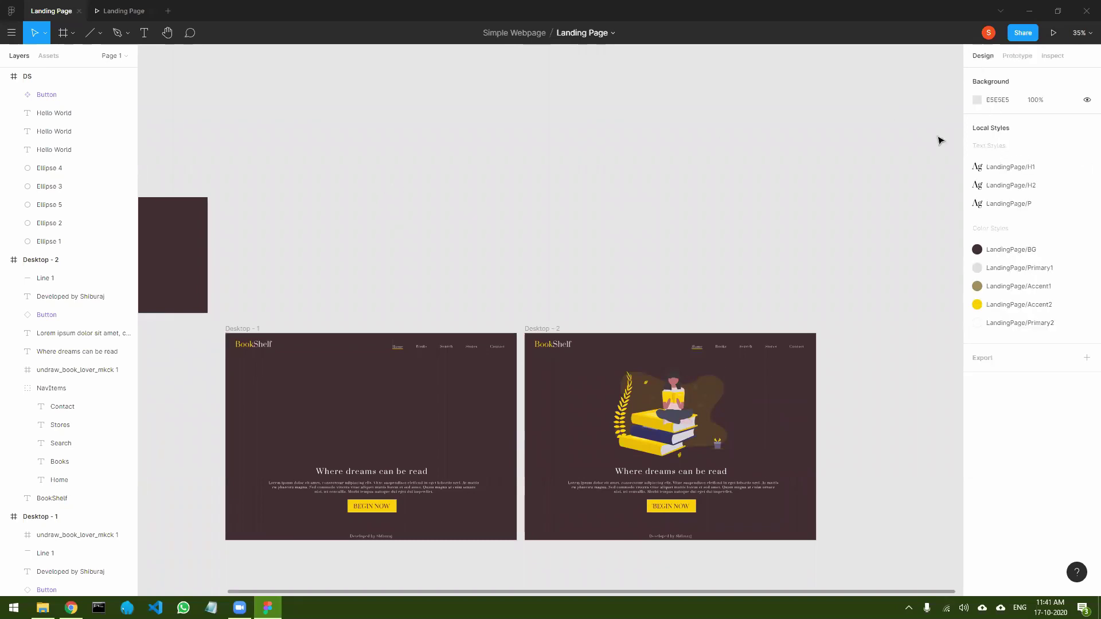
left_click(1017, 57)
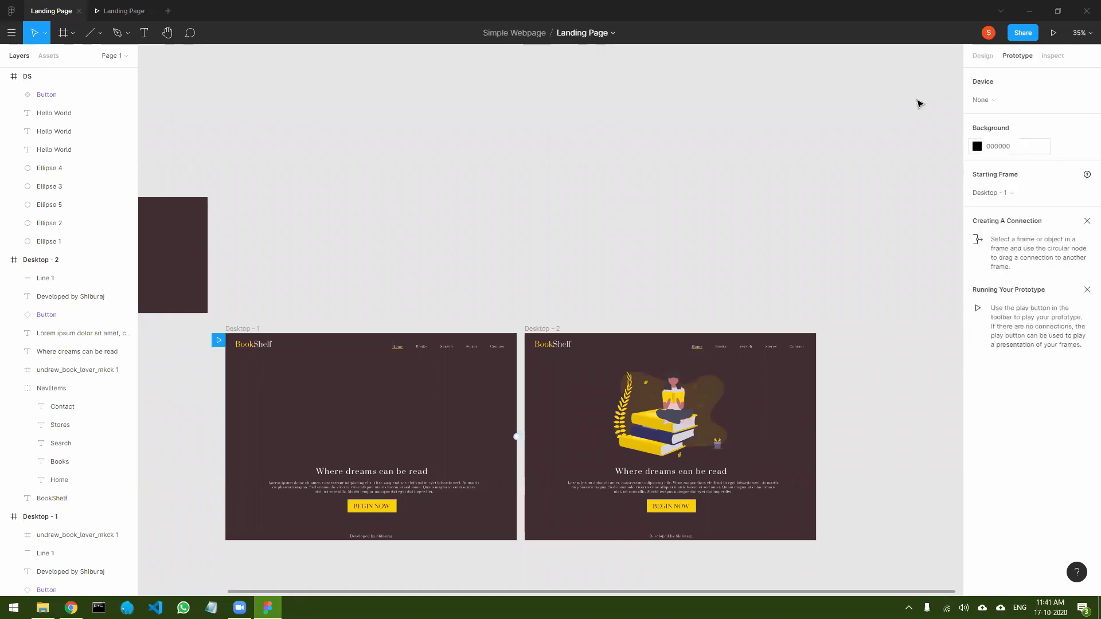
left_click(515, 439)
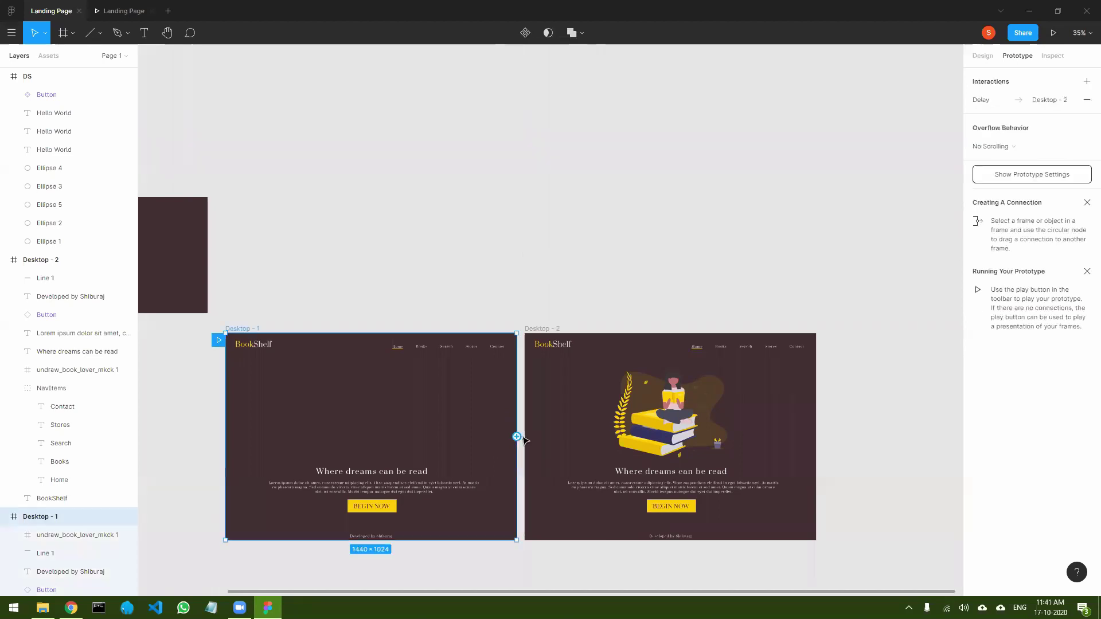
left_click(981, 102)
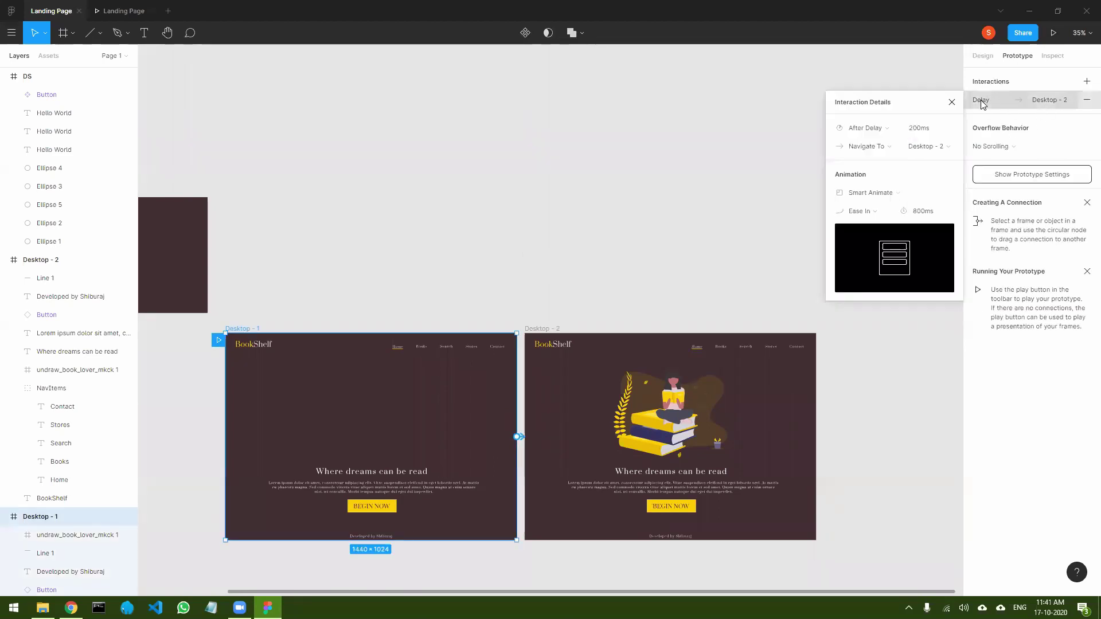
left_click(920, 212)
left_click(918, 213)
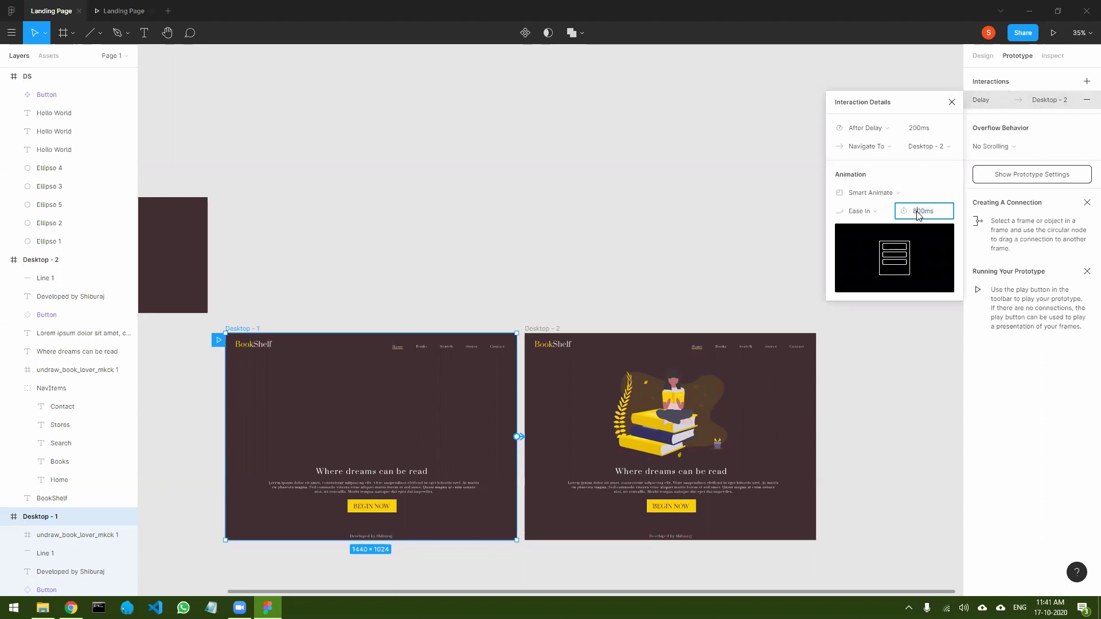
left_click_drag(916, 213, 914, 225)
type("4")
left_click(723, 238)
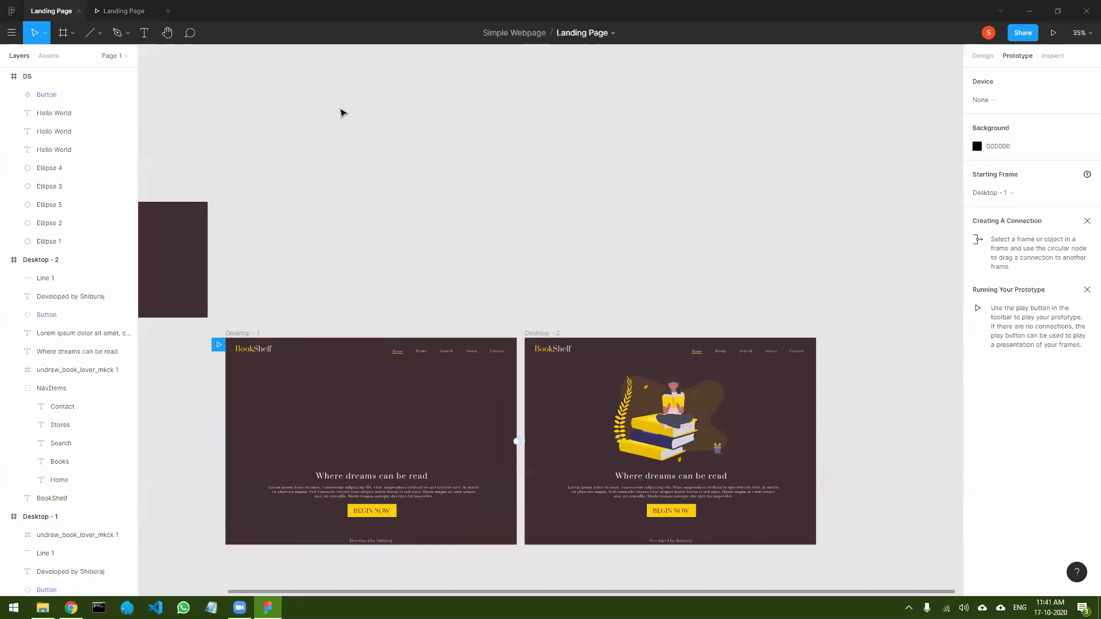
left_click(112, 12)
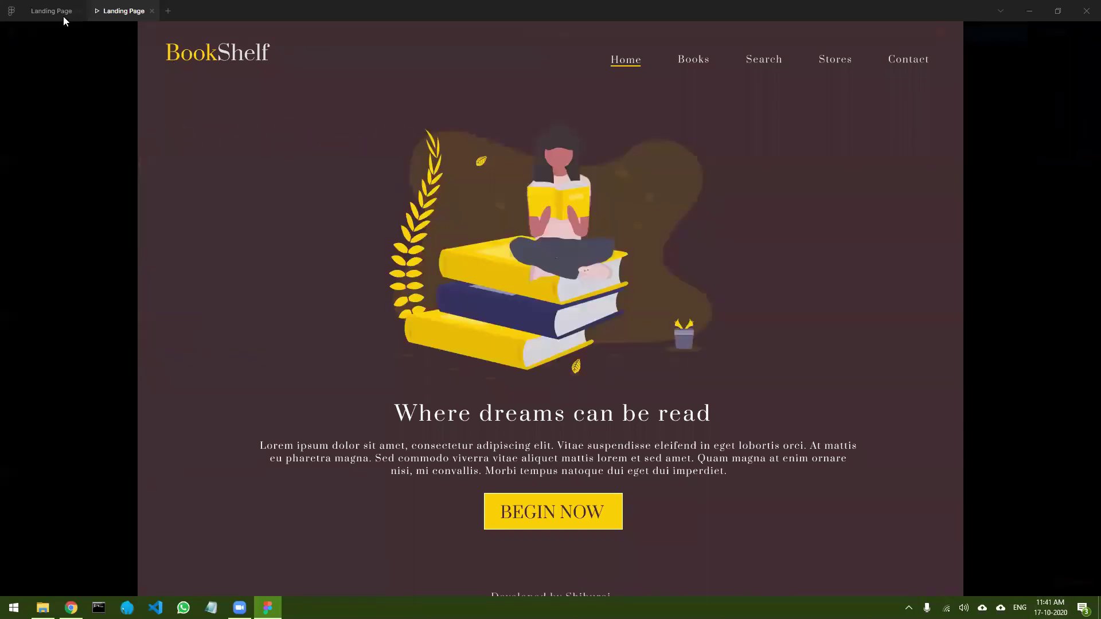
left_click(63, 17)
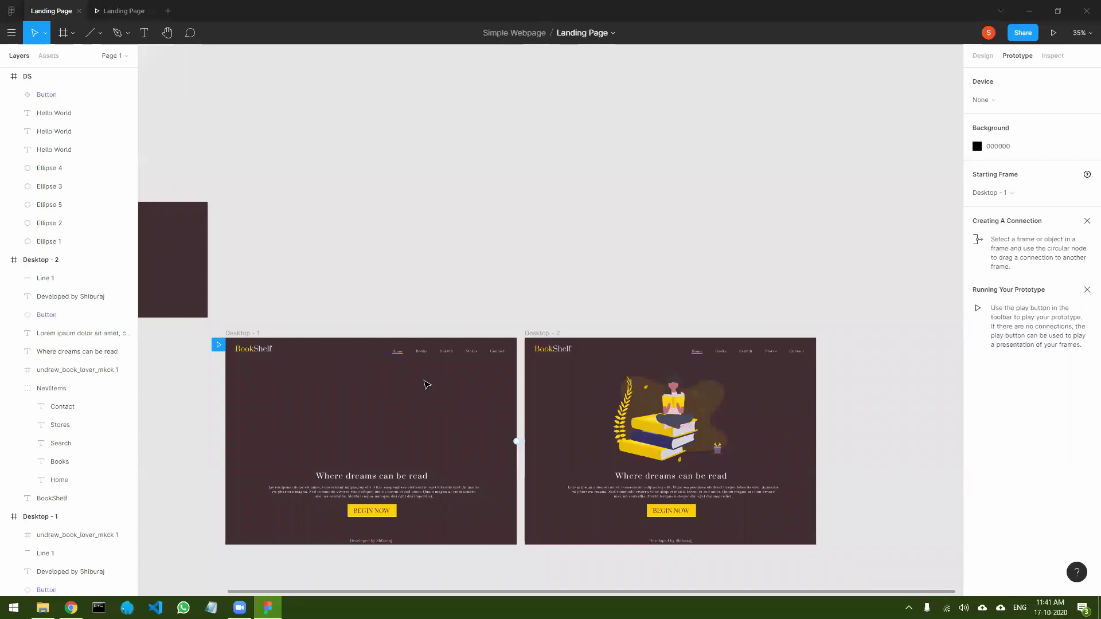
- Move the Desktop - 2 frame farther right to widen its gap from Desktop - 1, and select Desktop - 1's heading text
left_click(374, 478)
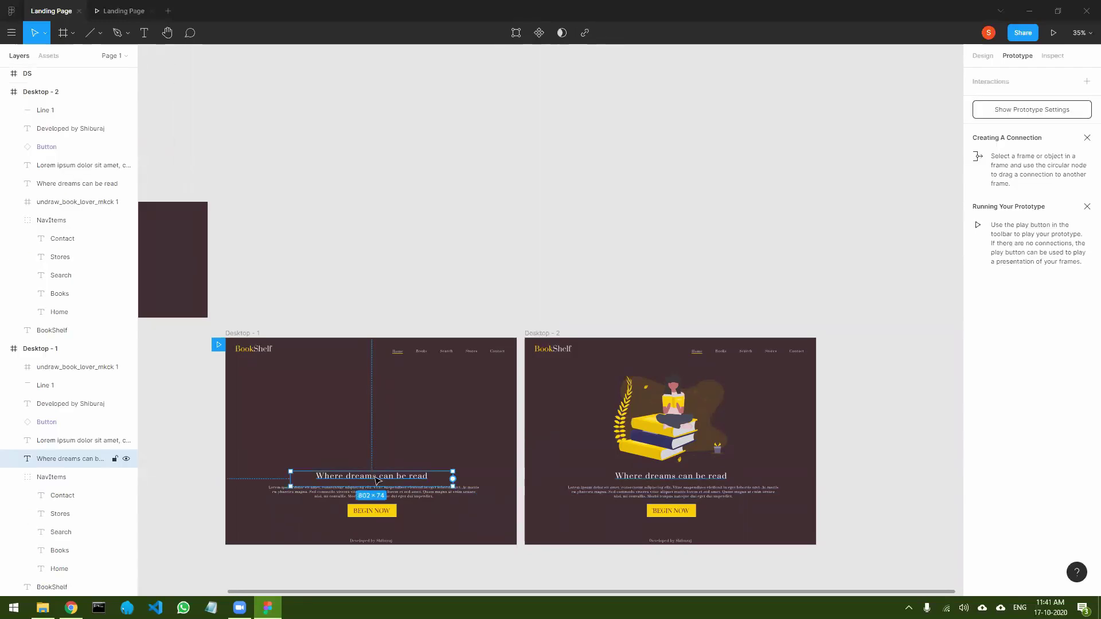
left_click(548, 335)
left_click_drag(548, 335, 780, 335)
left_click(399, 473)
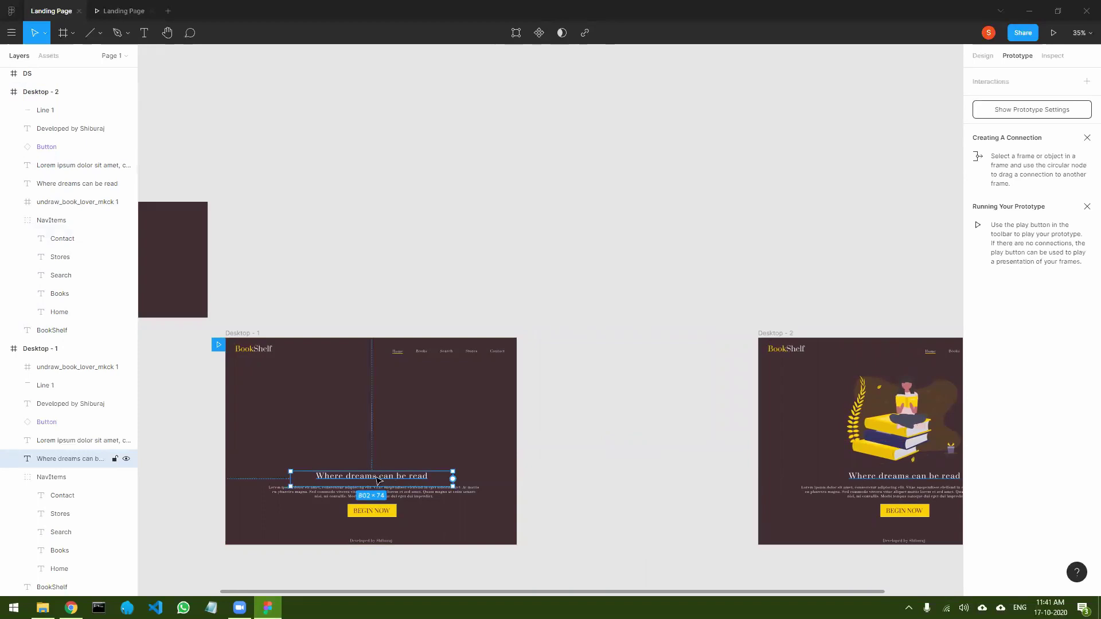
- Move Desktop - 1's heading right across the frame's edge and its Lorem ipsum paragraph left across the opposite edge
left_click_drag(378, 480, 570, 477)
key("ctrl+z")
left_click_drag(405, 480, 575, 477)
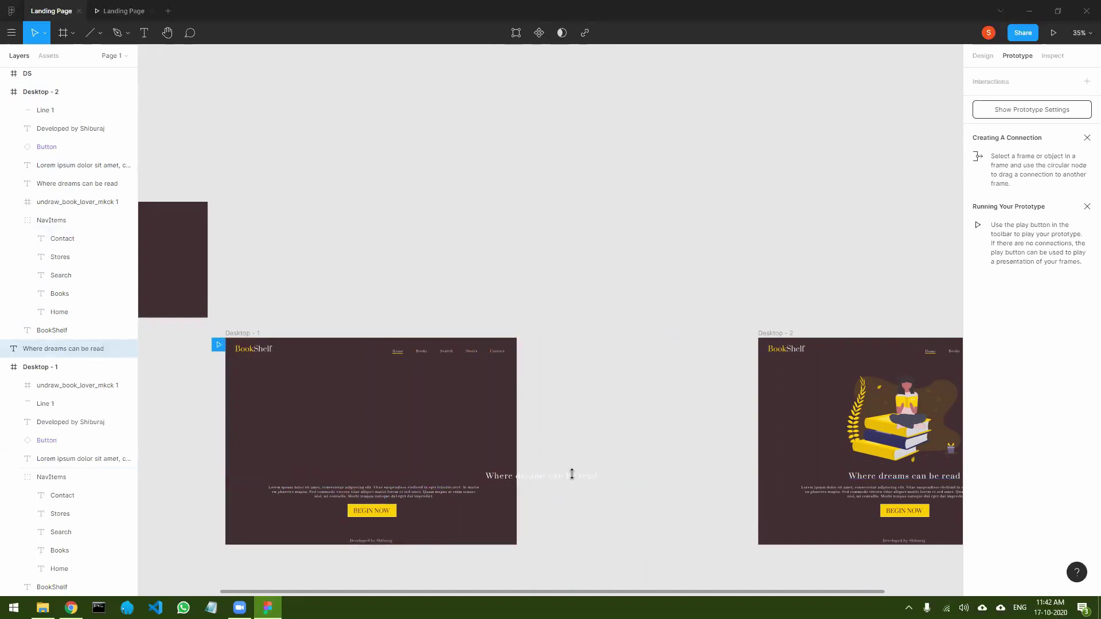
left_click(391, 494)
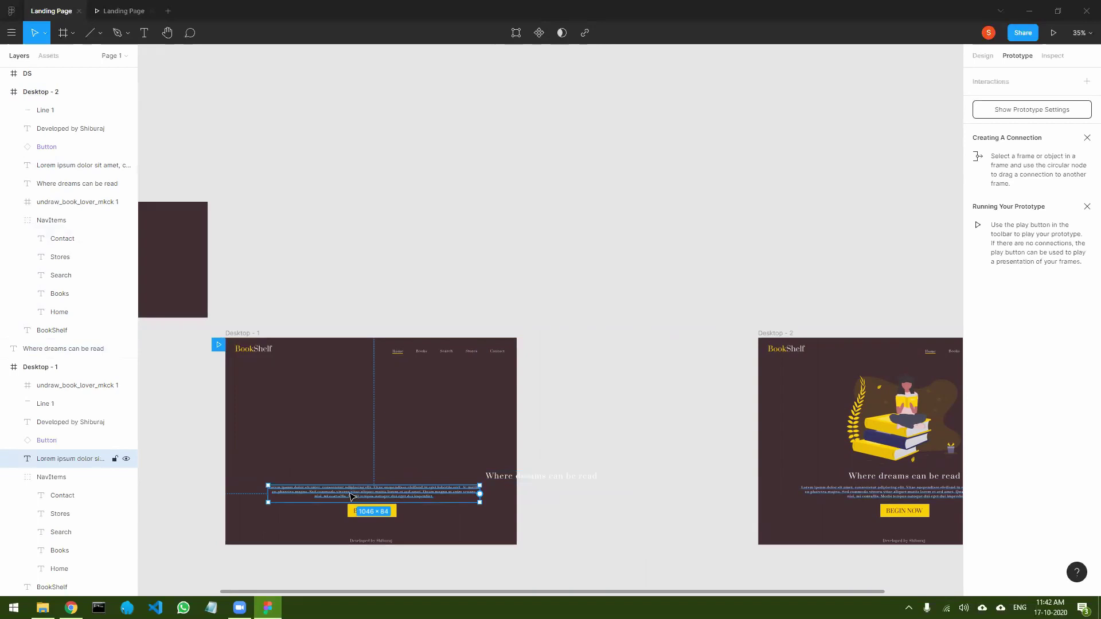
left_click_drag(352, 497, 307, 502)
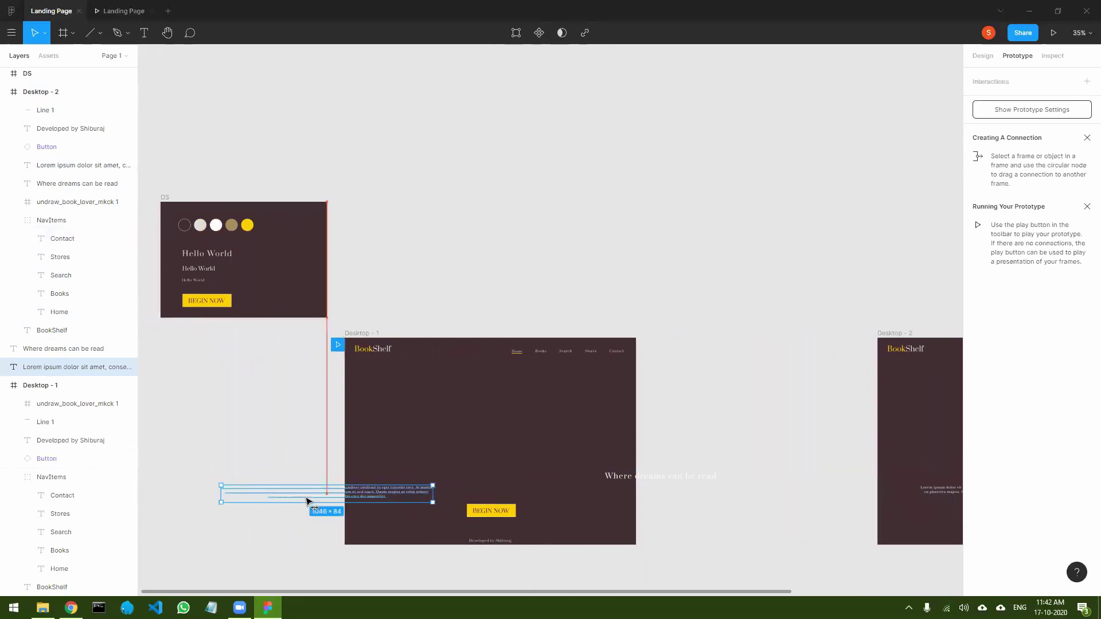
left_click_drag(308, 502, 308, 503)
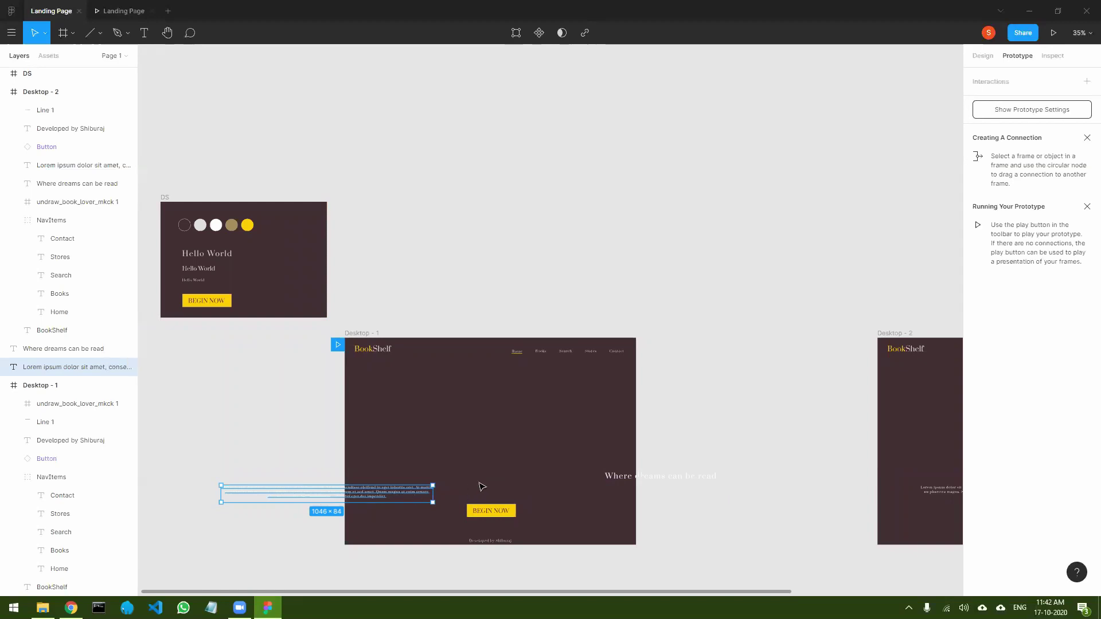
- Nest the loose "Where dreams can be read" heading and Lorem ipsum paragraph layers inside the Desktop - 1 frame
left_click(624, 480)
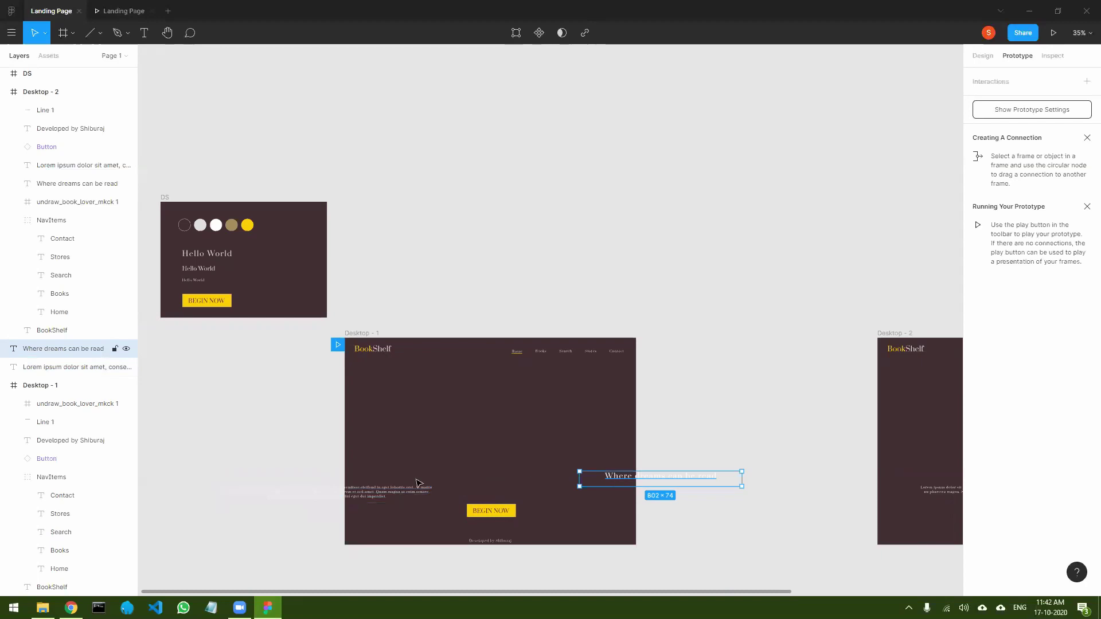
left_click(398, 489)
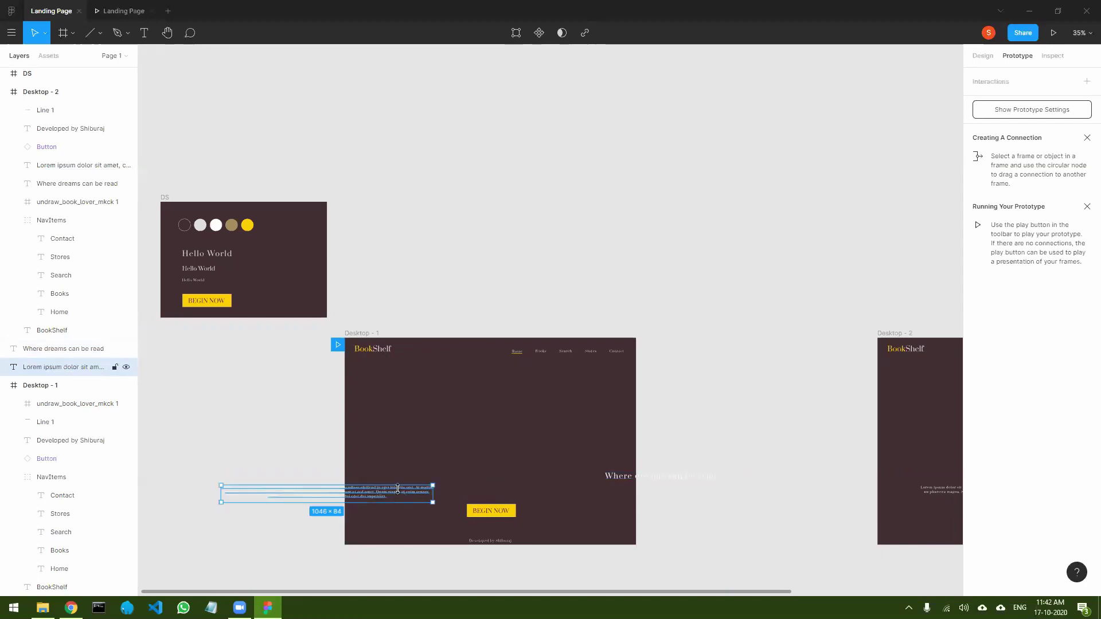
left_click(55, 350)
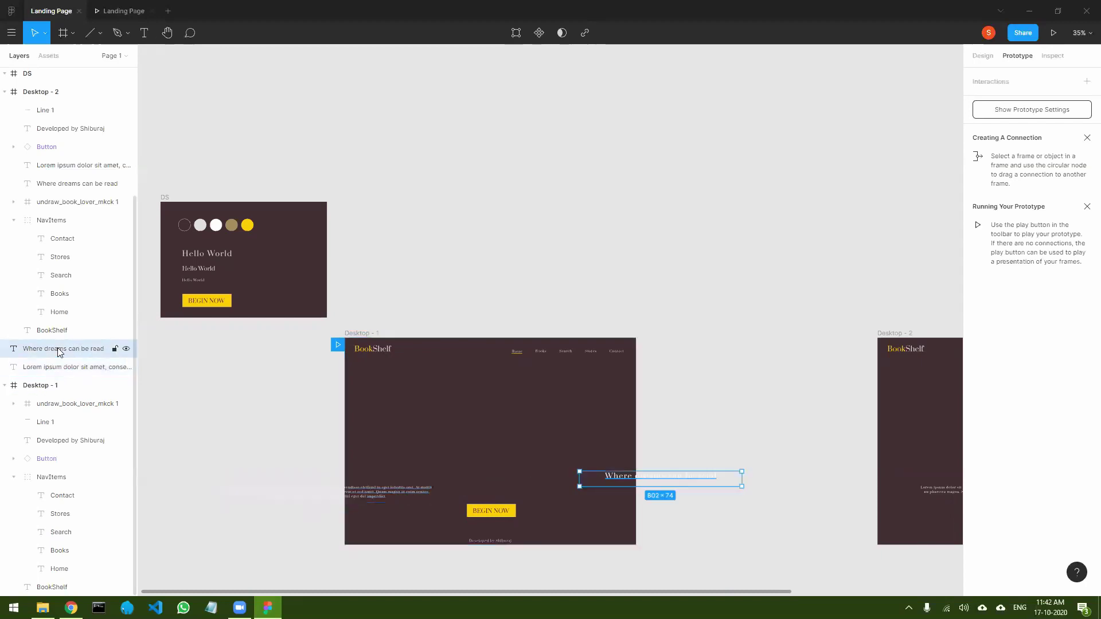
left_click(59, 368, "shift")
left_click_drag(60, 368, 59, 397)
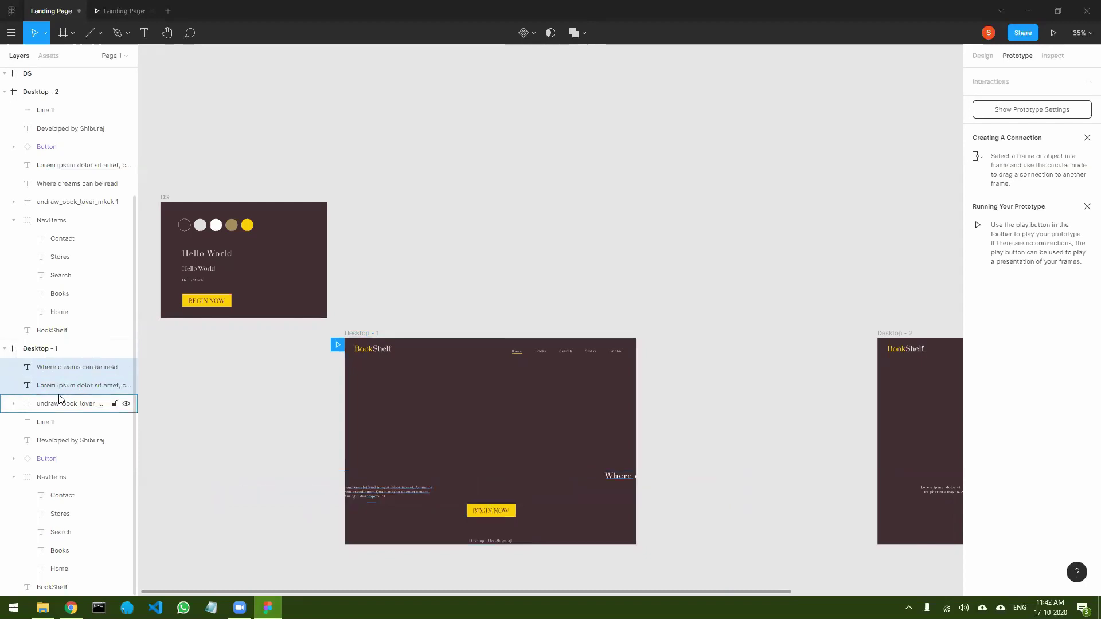
left_click(745, 409)
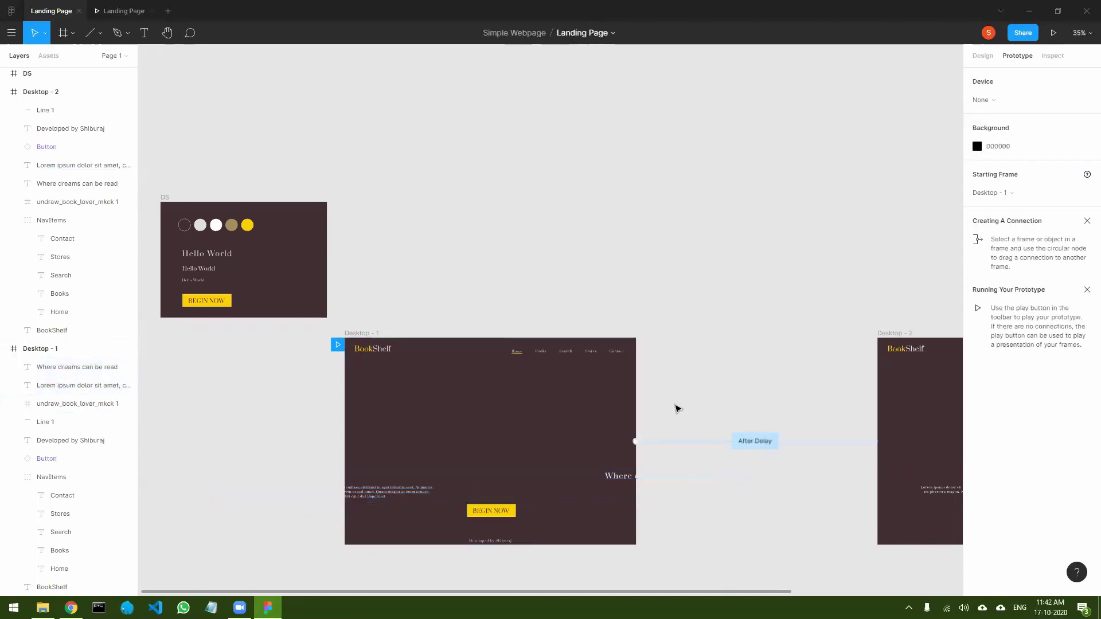
- Set the layer opacity of Desktop - 1's "Where dreams can be read" heading to 0%
left_click(608, 477)
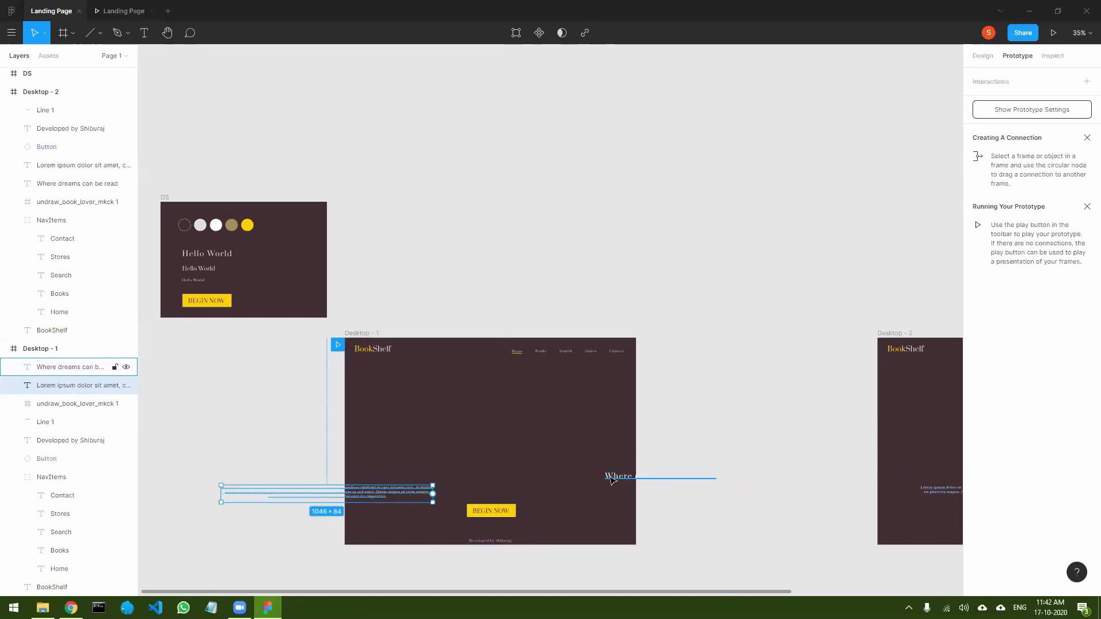
left_click(982, 56)
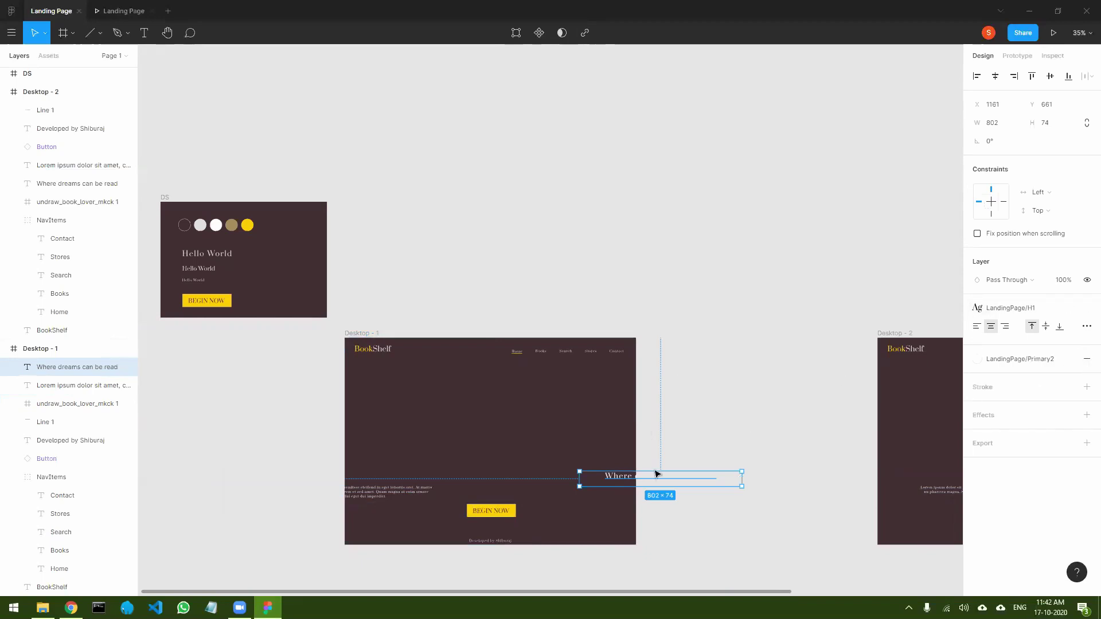
left_click(1063, 281)
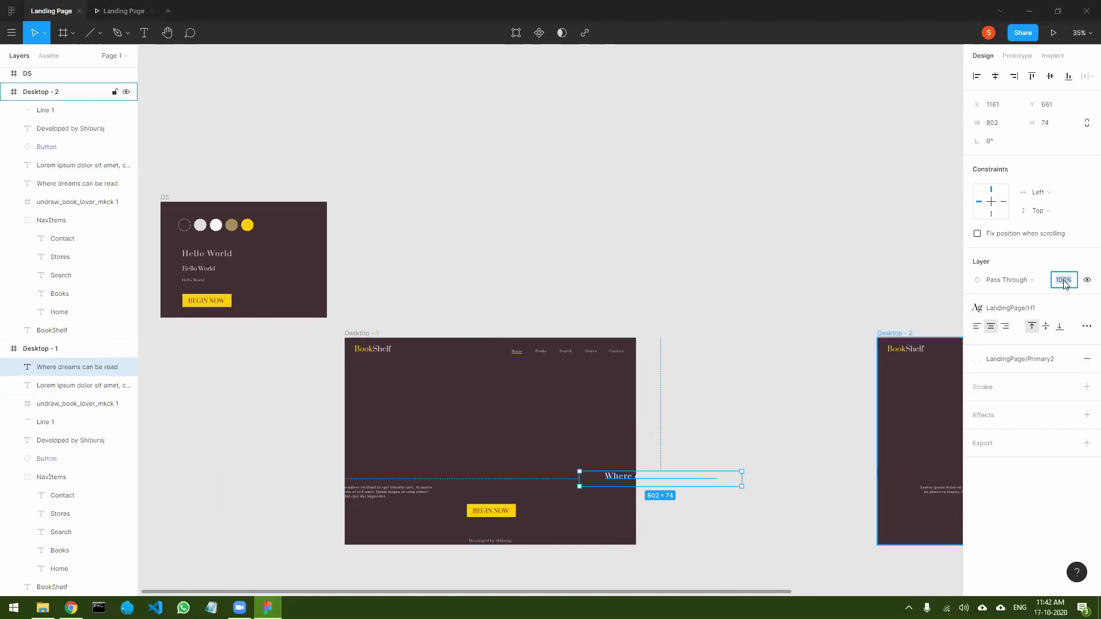
type("0")
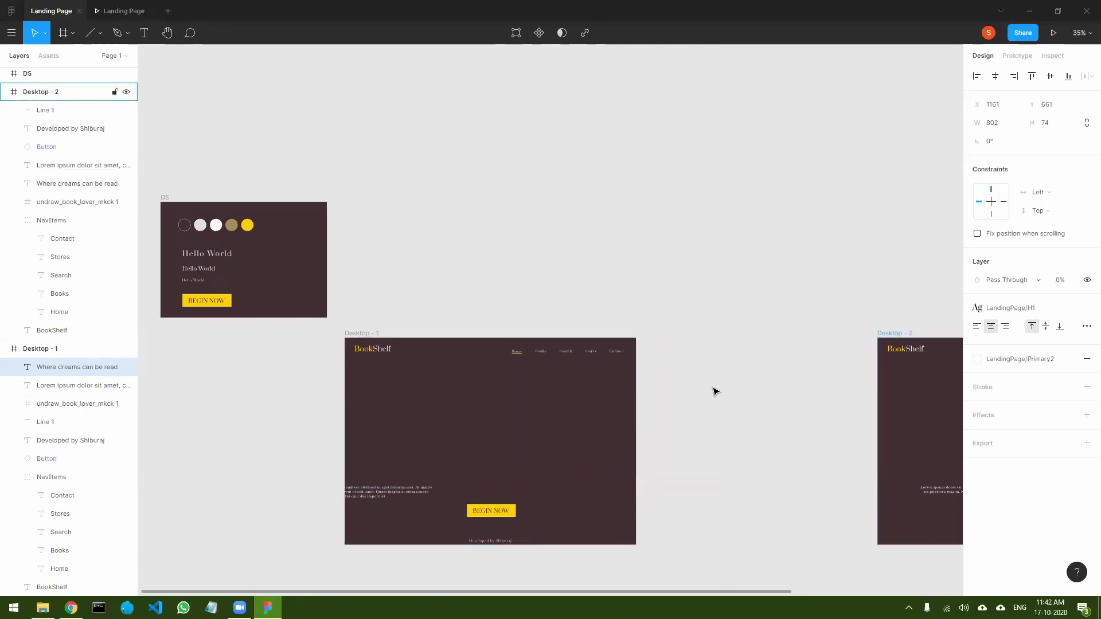
- Set the layer opacity of Desktop - 1's Lorem ipsum paragraph to 0%
left_click(408, 491)
left_click(1059, 280)
key("BackSpace")
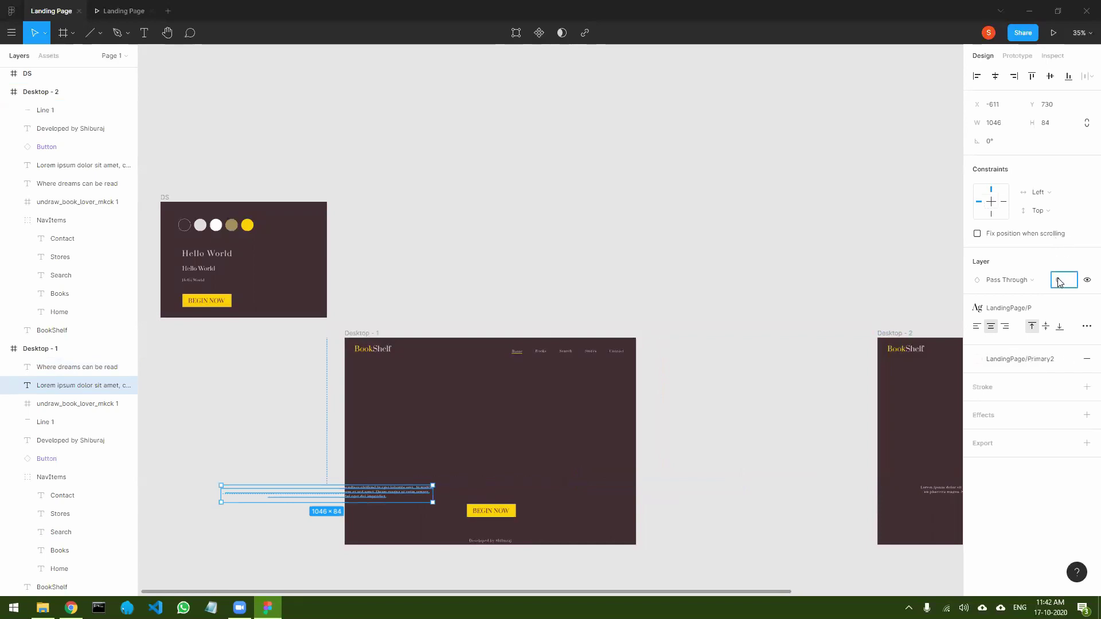
type("0")
key("Return")
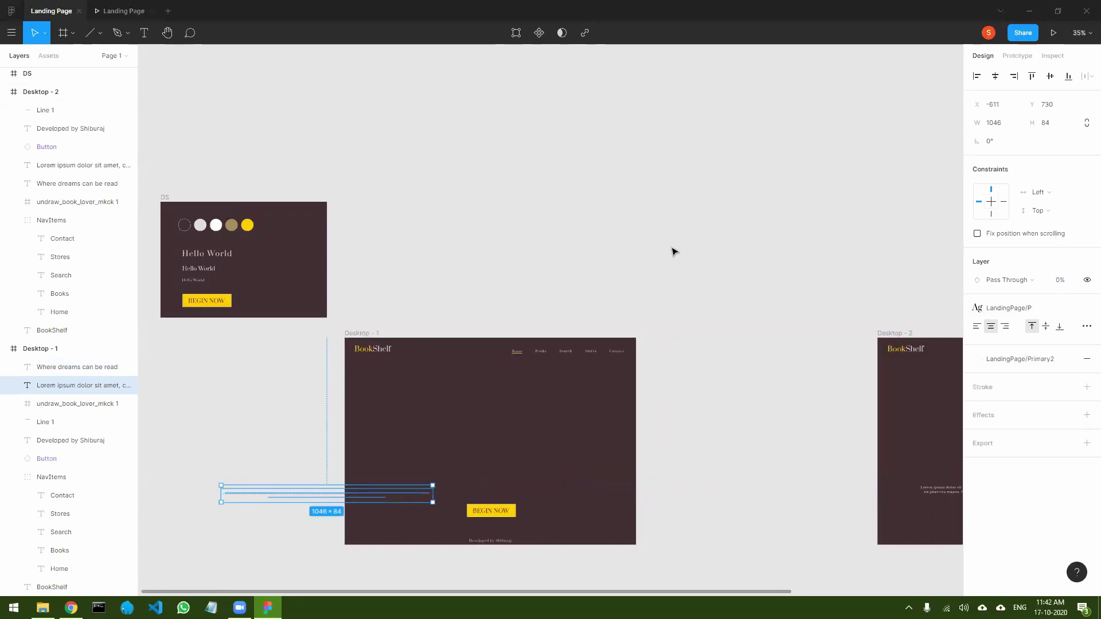
left_click(664, 267)
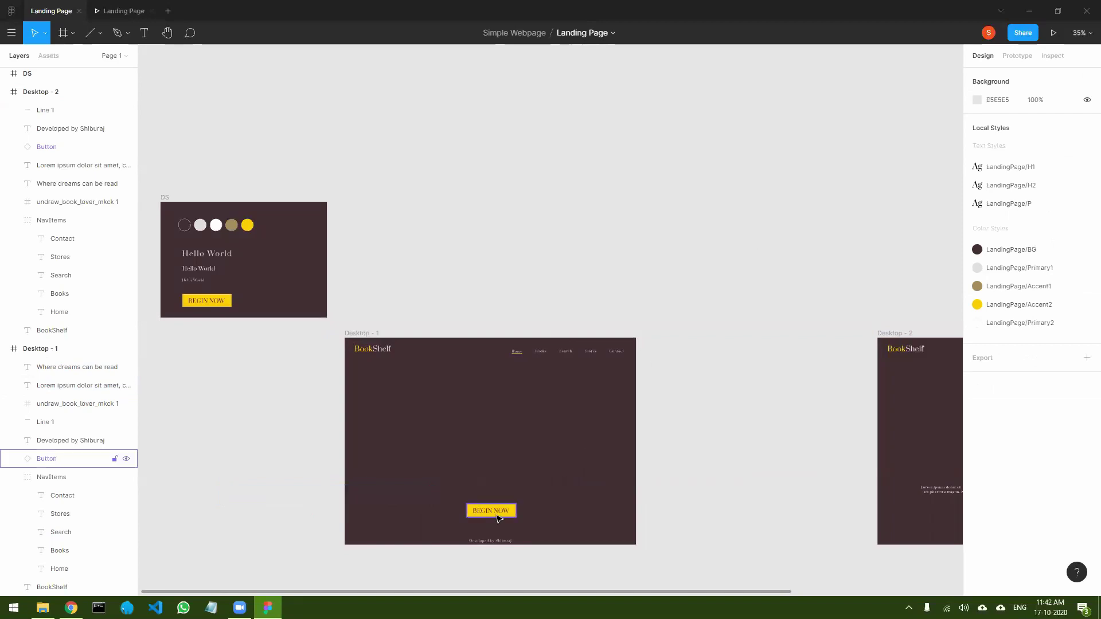
- Set the layer opacity of Desktop - 1's BEGIN NOW button to 0%
left_click(501, 514)
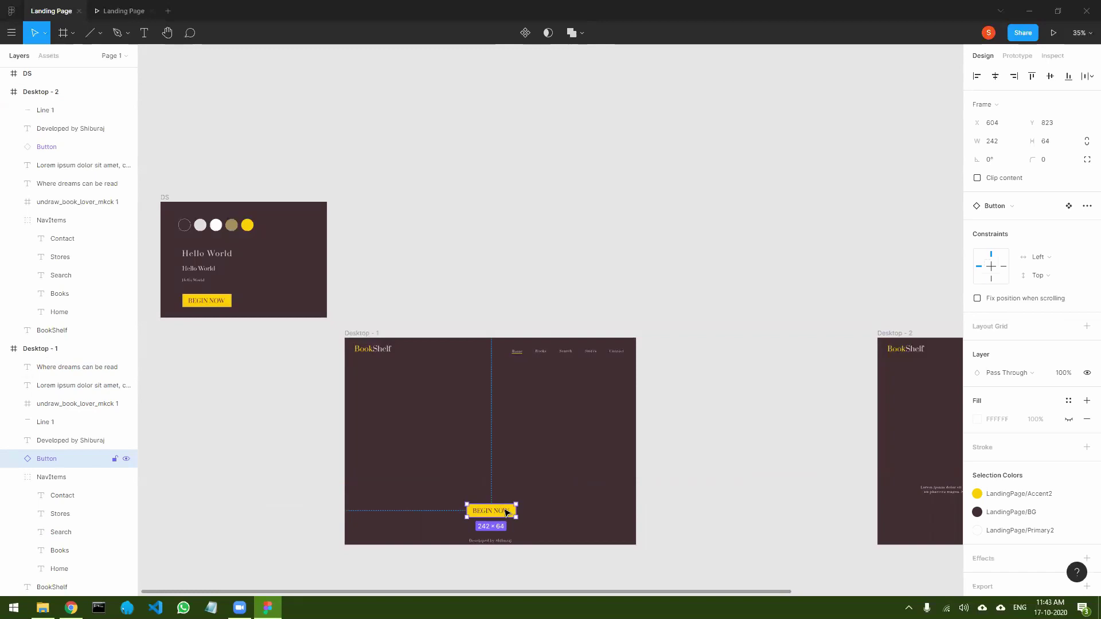
left_click(1062, 374)
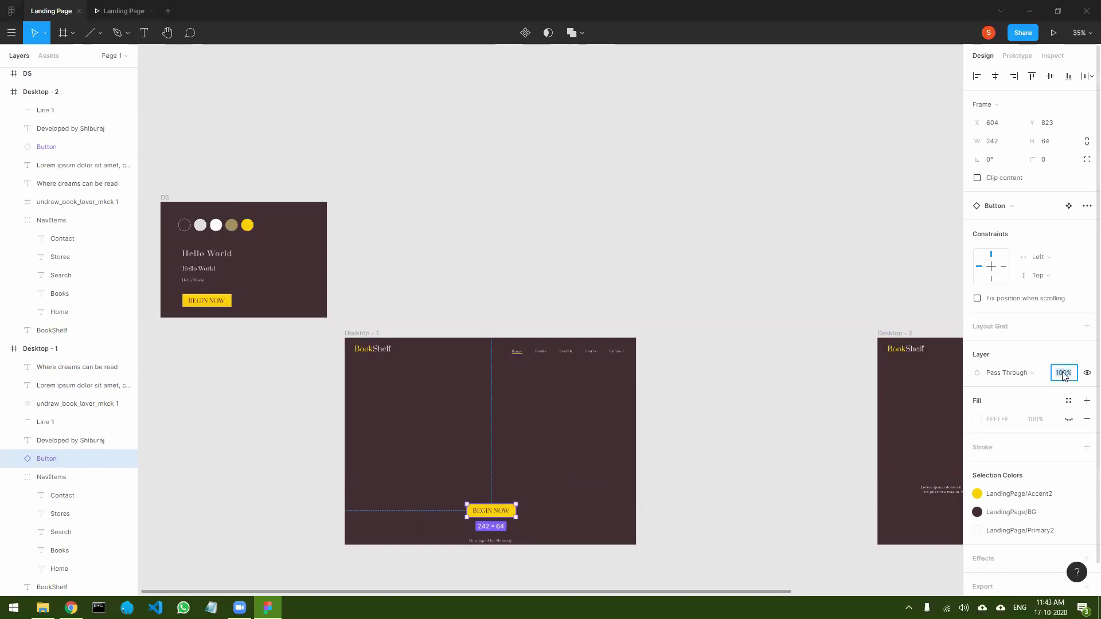
type("0")
key("Return")
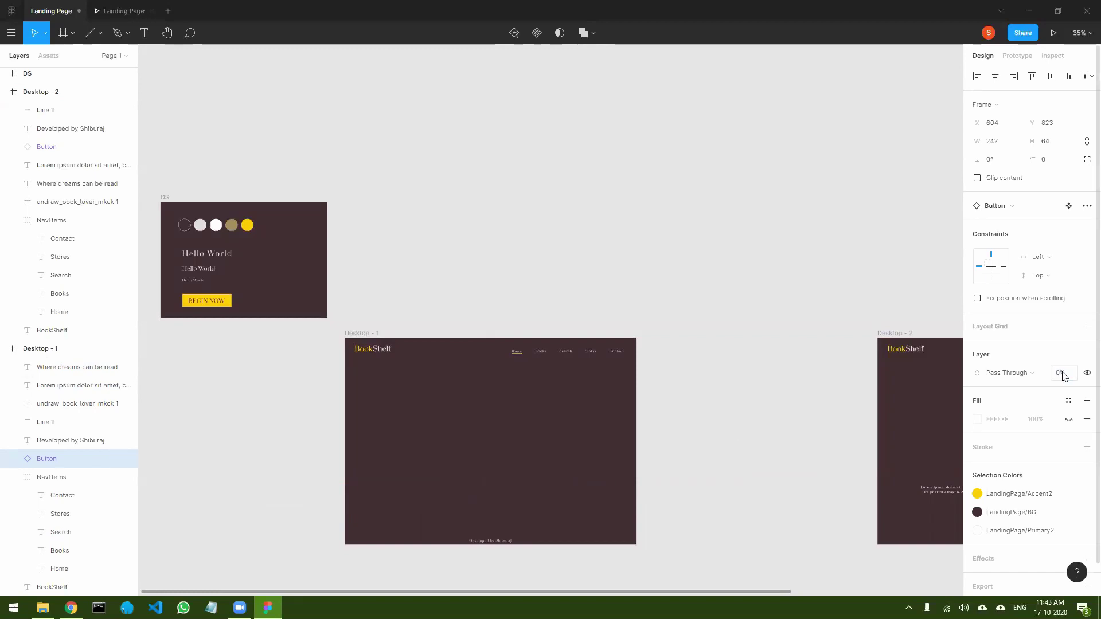
left_click(786, 299)
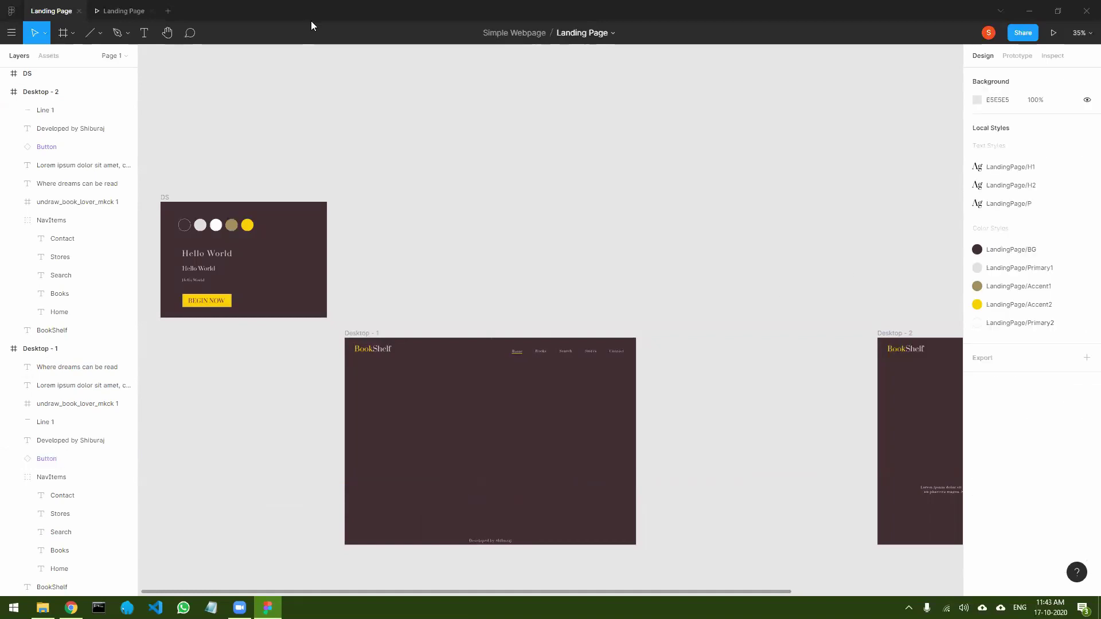
- View the text and button in the open prototype presentation, and close it to return to the design file
left_click(116, 12)
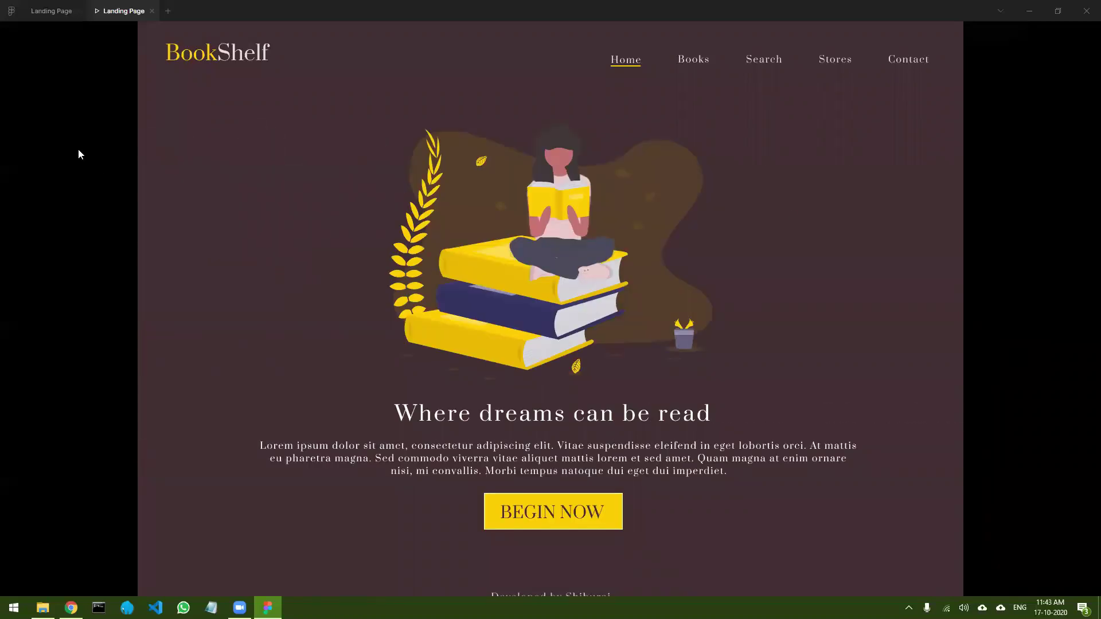
left_click(152, 11)
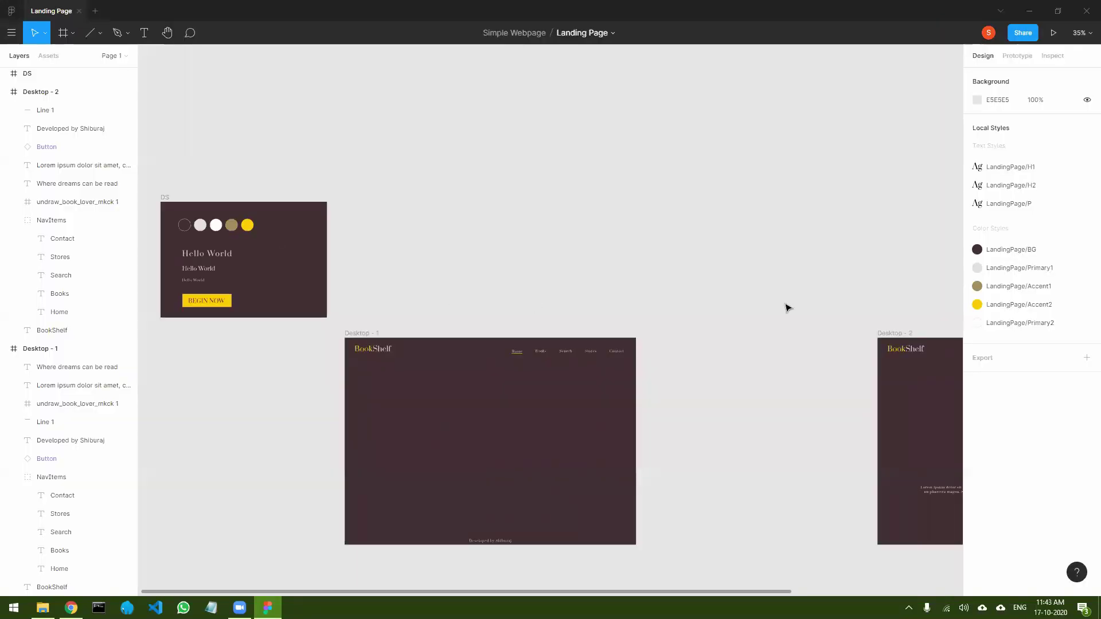
- Move the Desktop - 2 frame left to sit close beside Desktop - 1, and launch the prototype presentation
left_click_drag(883, 334, 671, 332)
left_click(764, 312)
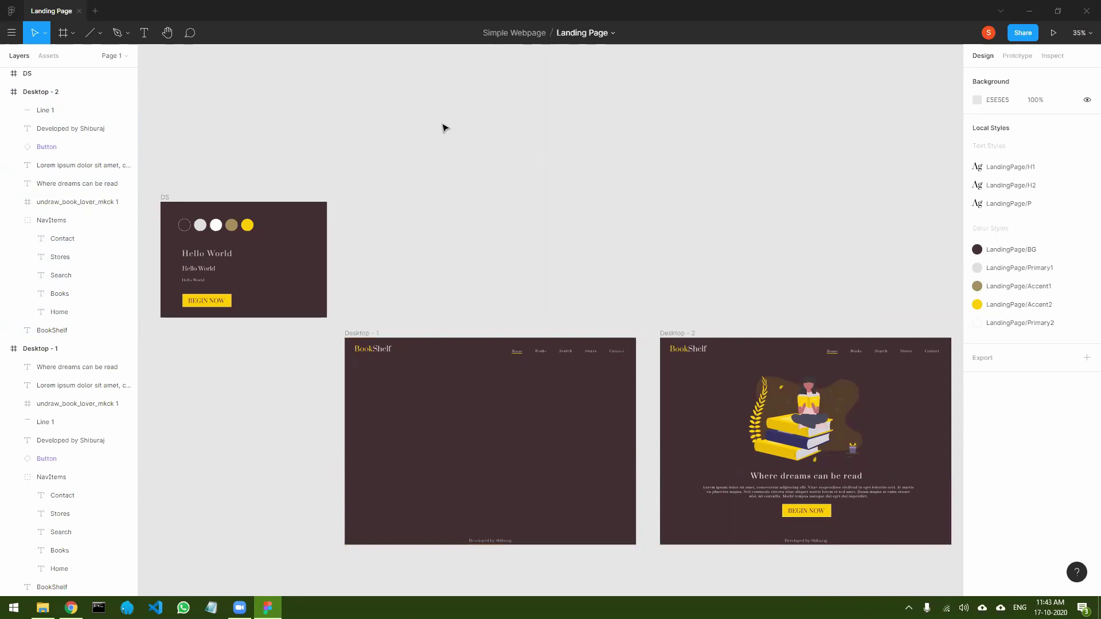
left_click(1053, 33)
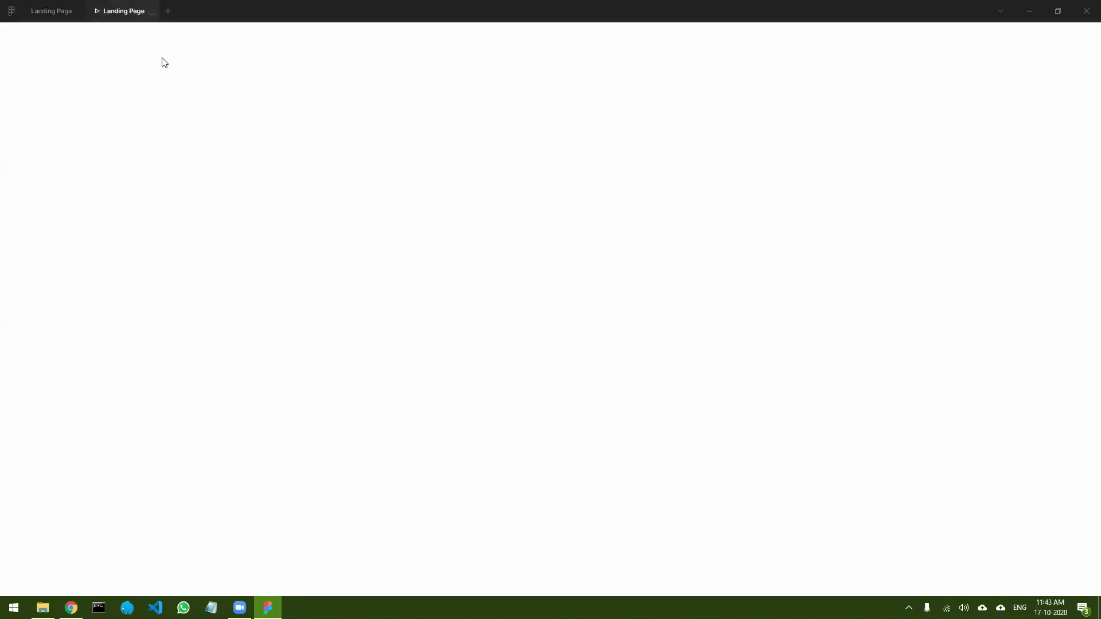